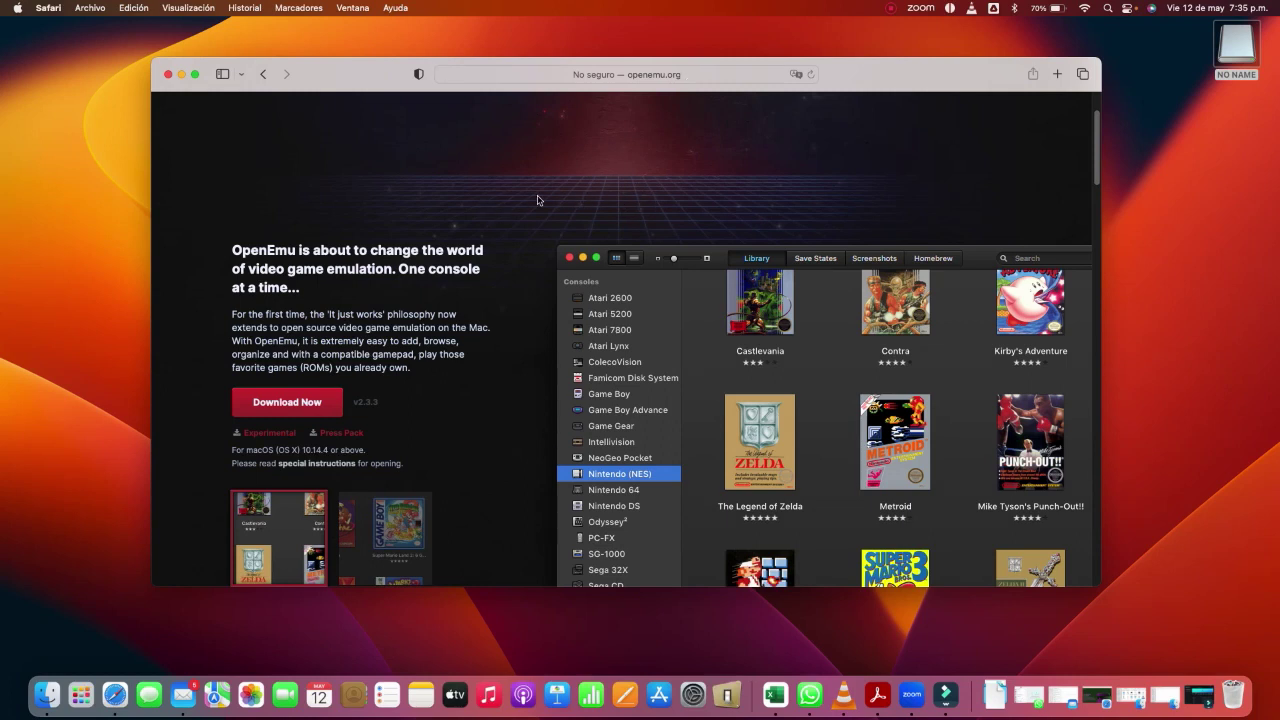
pyautogui.scroll(2, 557, 223)
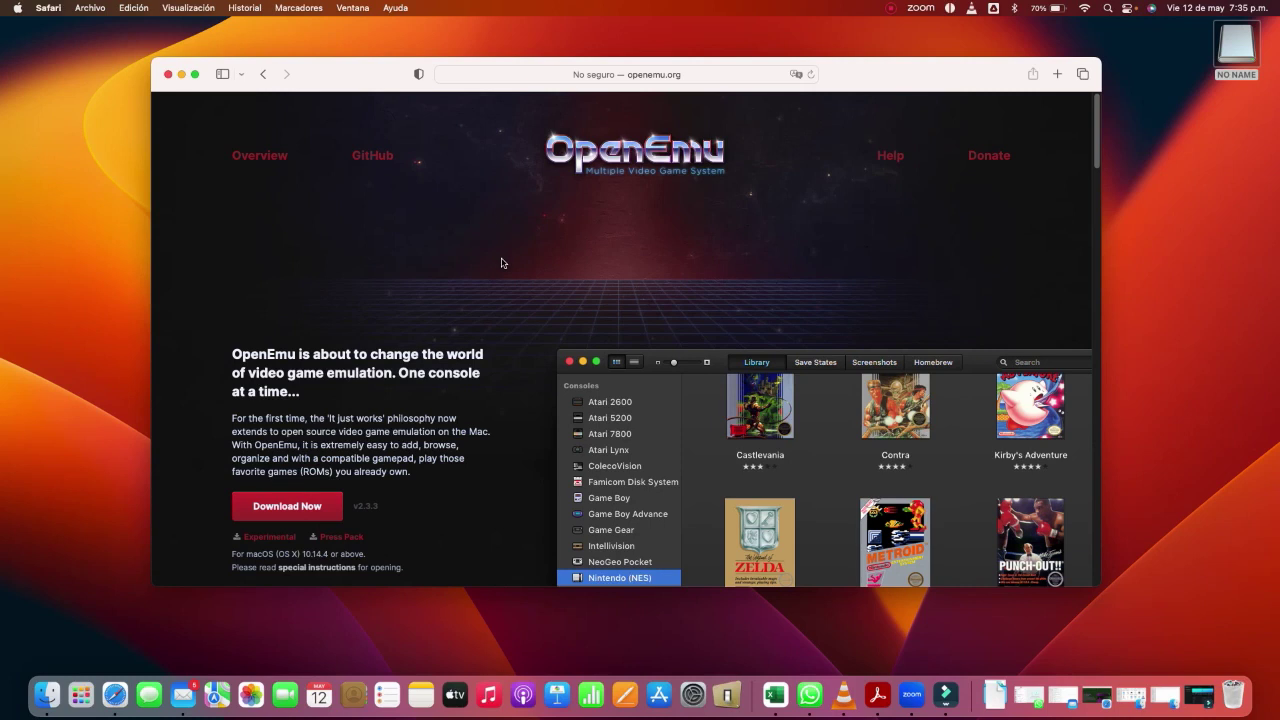
pyautogui.scroll(-2, 500, 263)
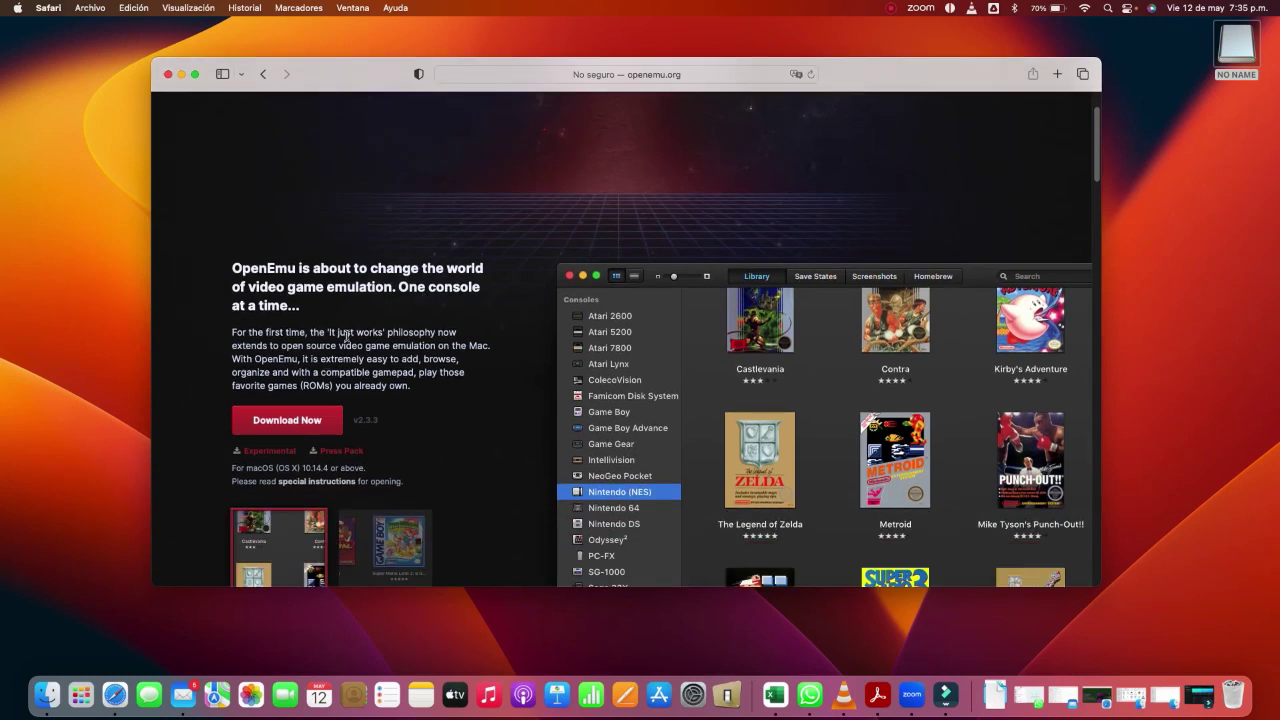
pyautogui.scroll(-1, 378, 318)
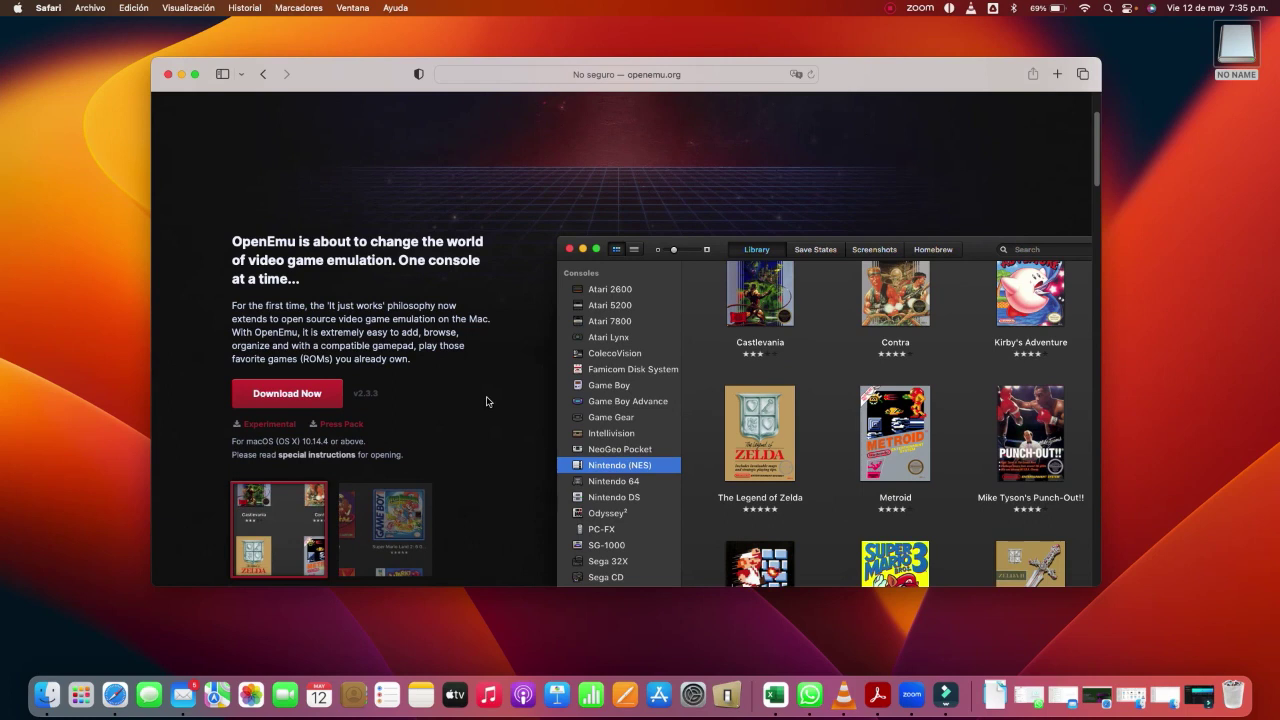
pyautogui.scroll(-3, 486, 401)
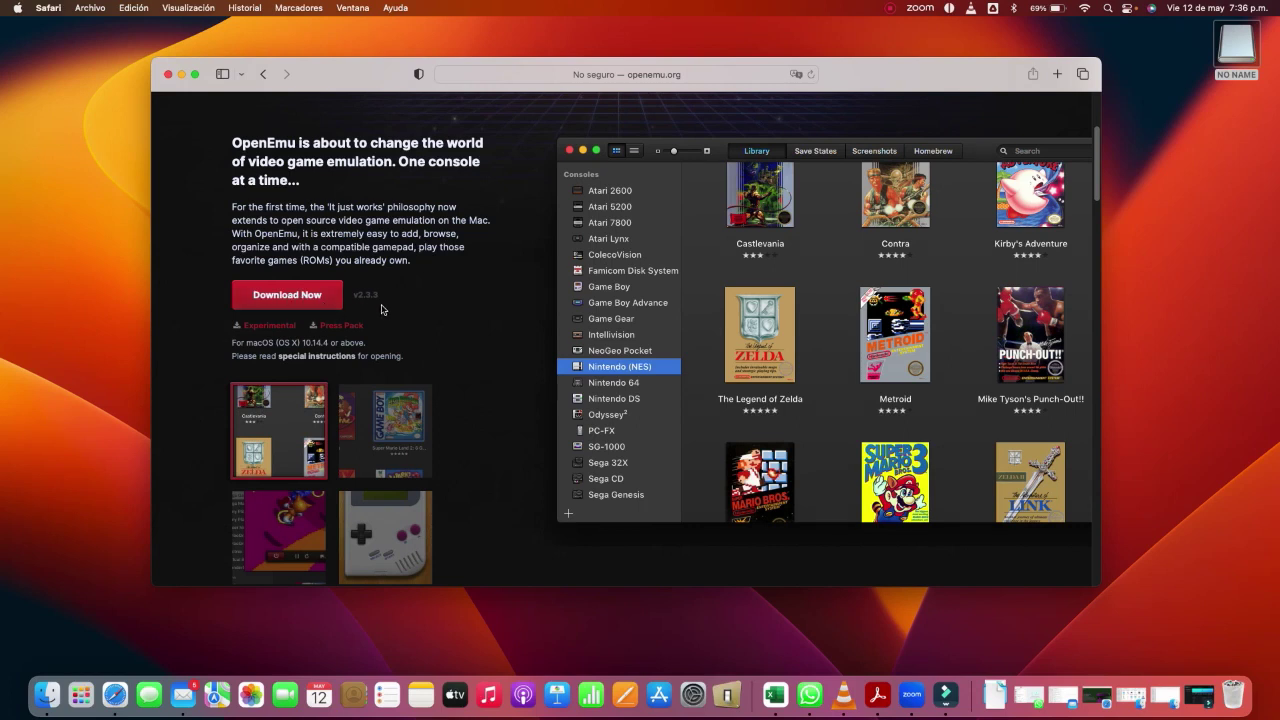
pyautogui.click(286, 327)
pyautogui.click(1008, 74)
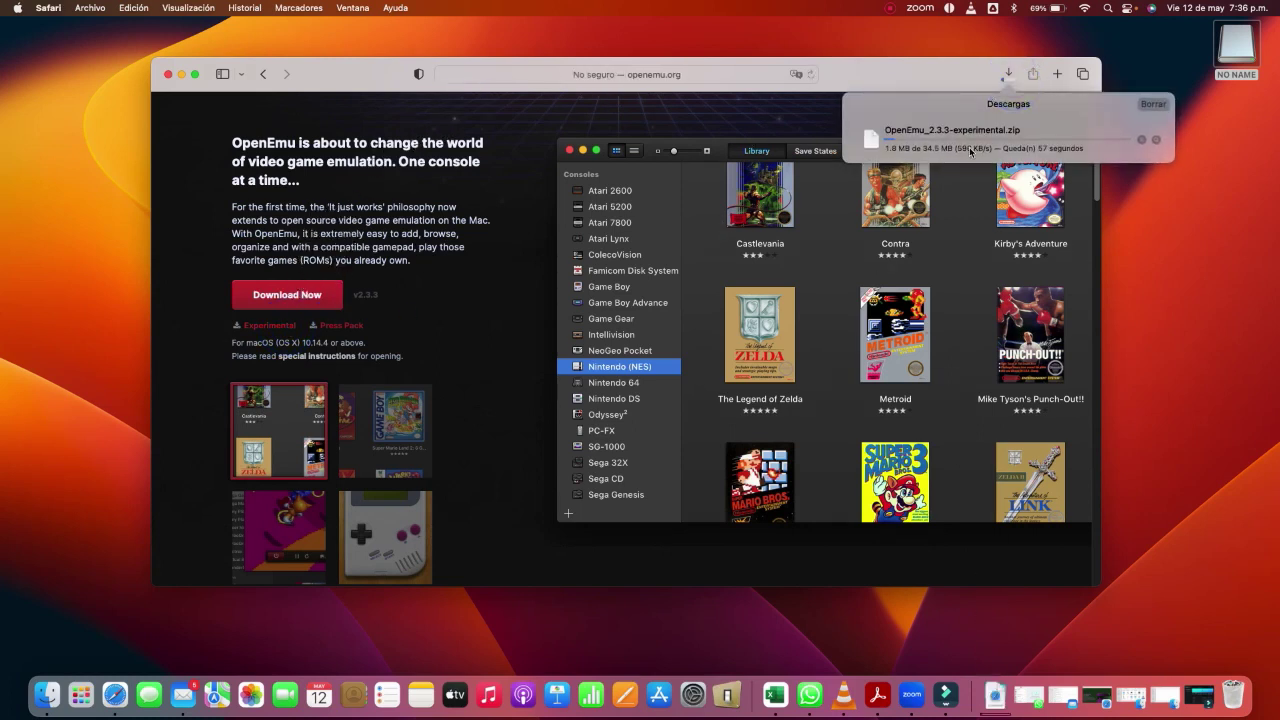
pyautogui.click(1141, 141)
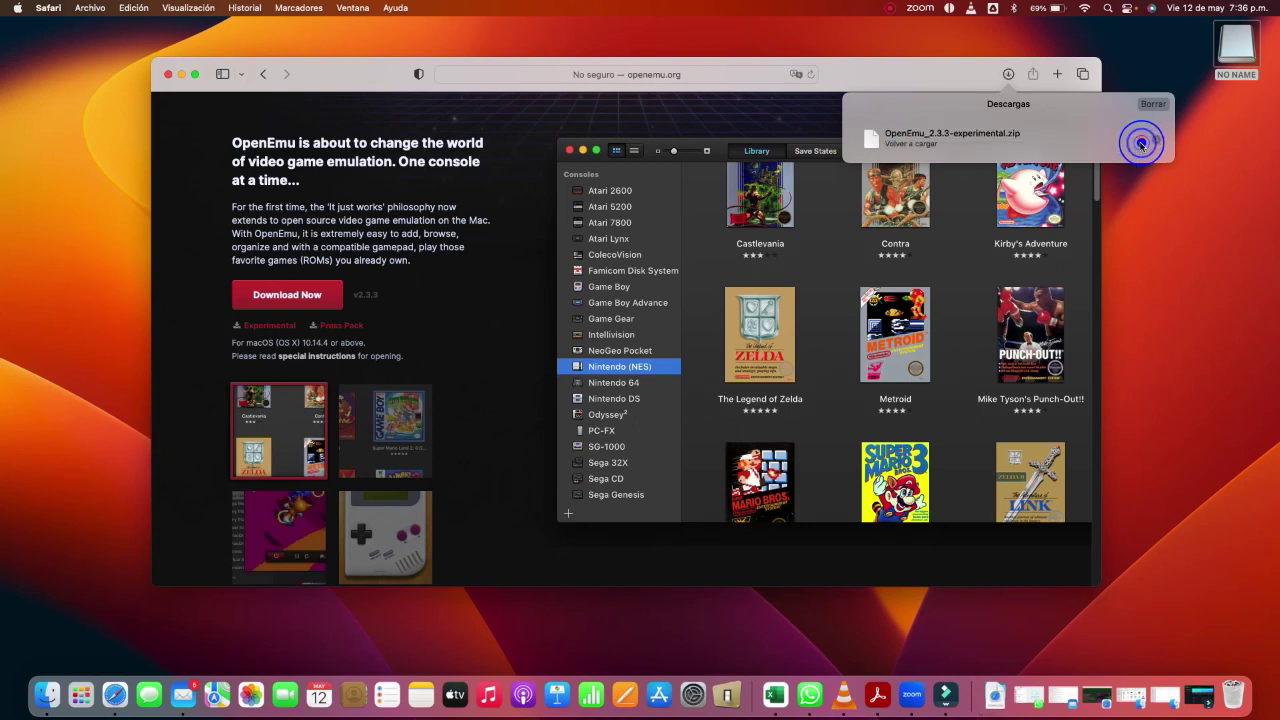
pyautogui.click(1153, 104)
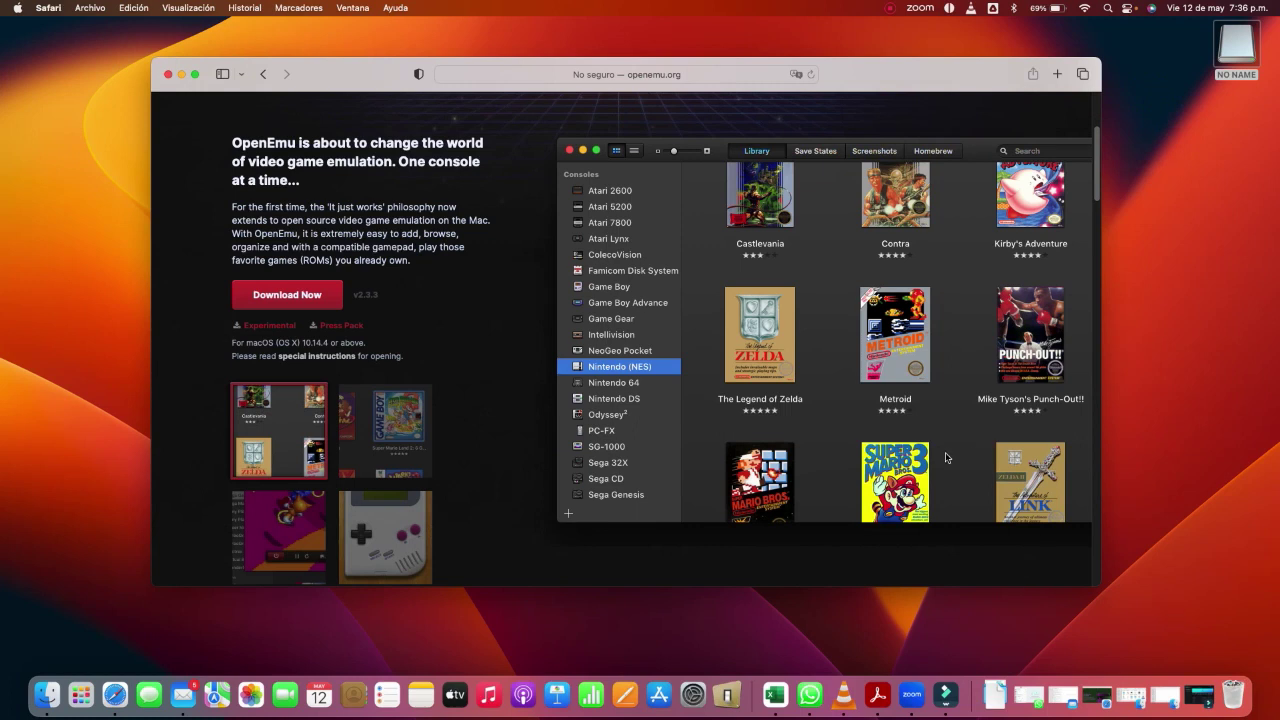
# Switch to Finder, move OpenEmu from the Descargas folder into Aplicaciones, and close the Finder window.
pyautogui.click(1131, 693)
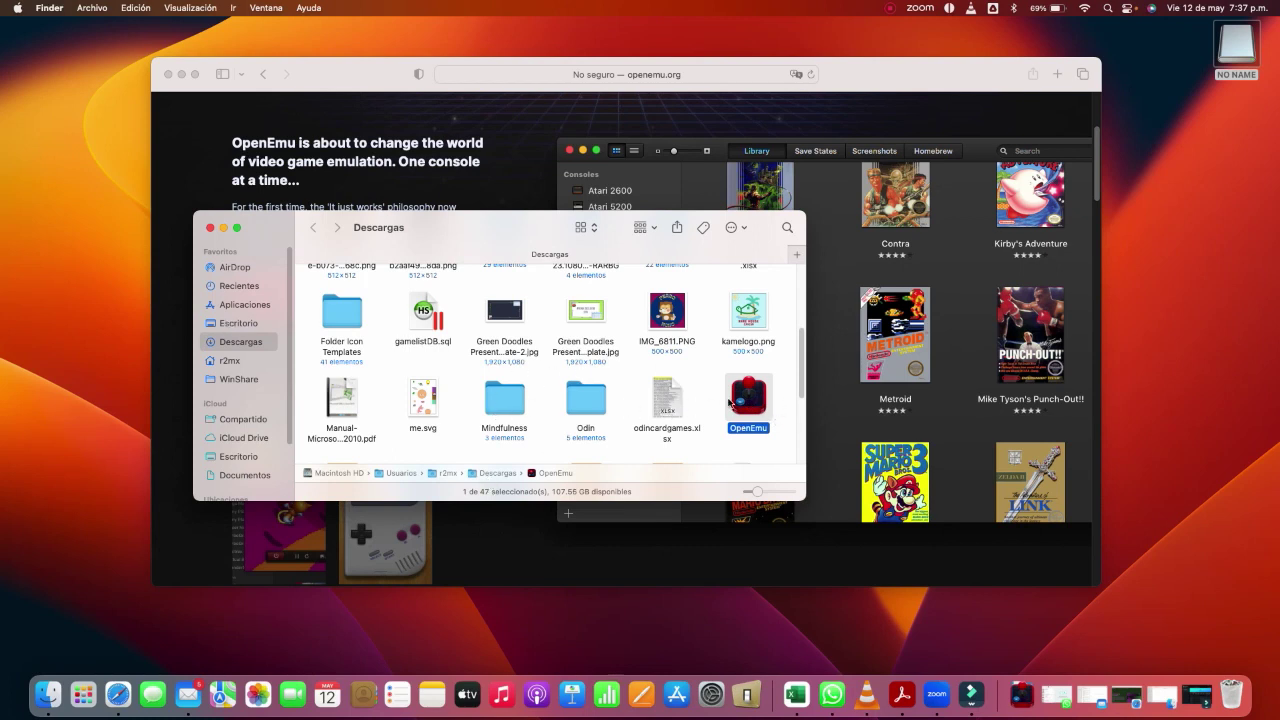
pyautogui.rightClick(238, 306)
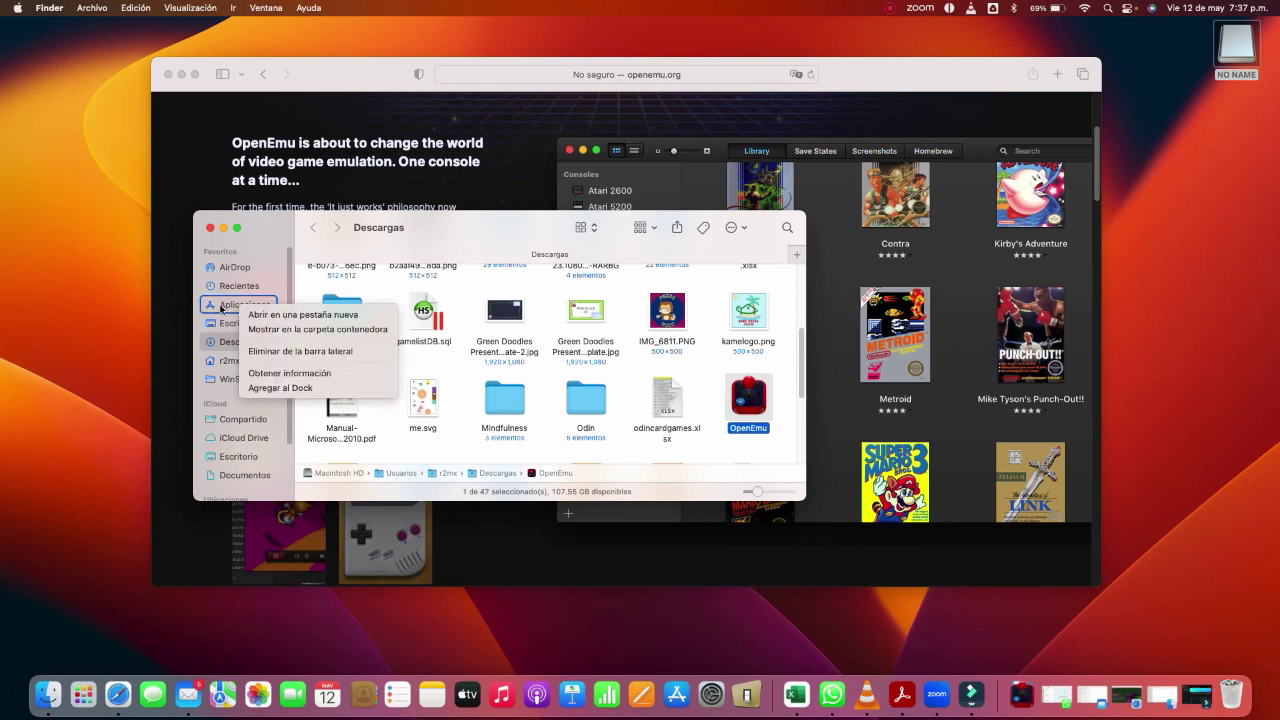
pyautogui.click(303, 314)
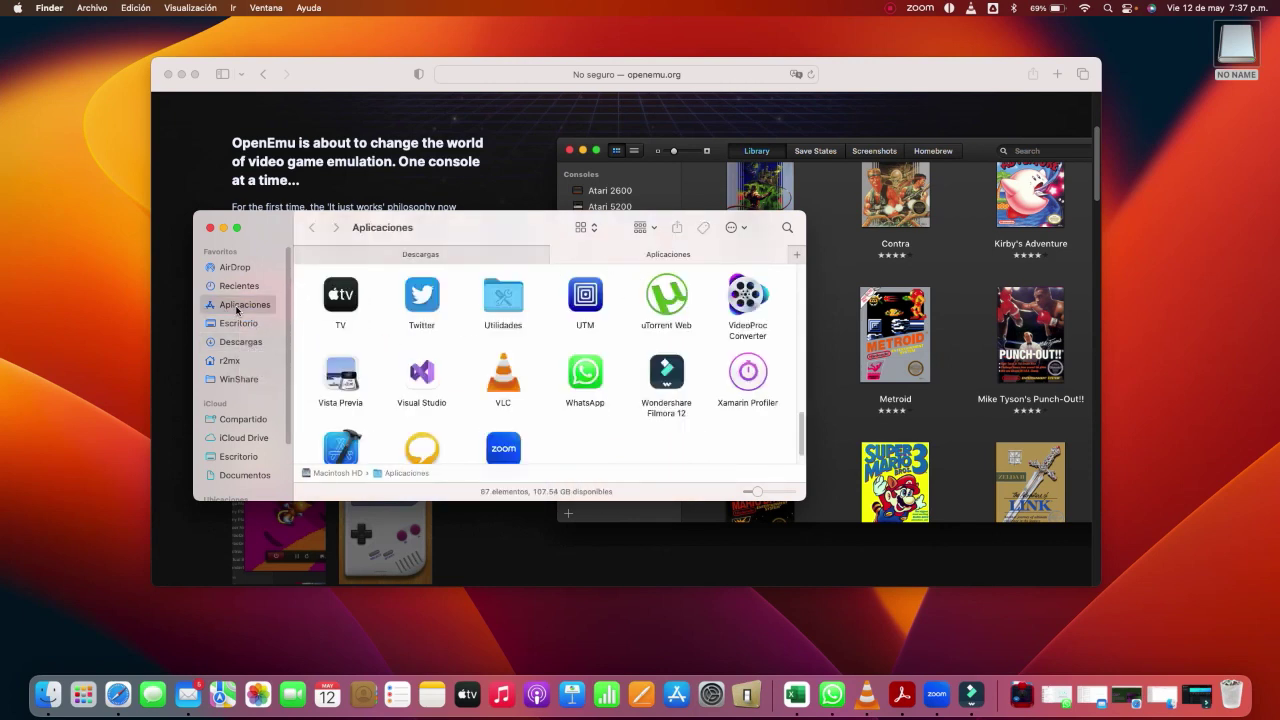
pyautogui.click(485, 254)
pyautogui.moveTo(758, 404); pyautogui.dragTo(615, 435)
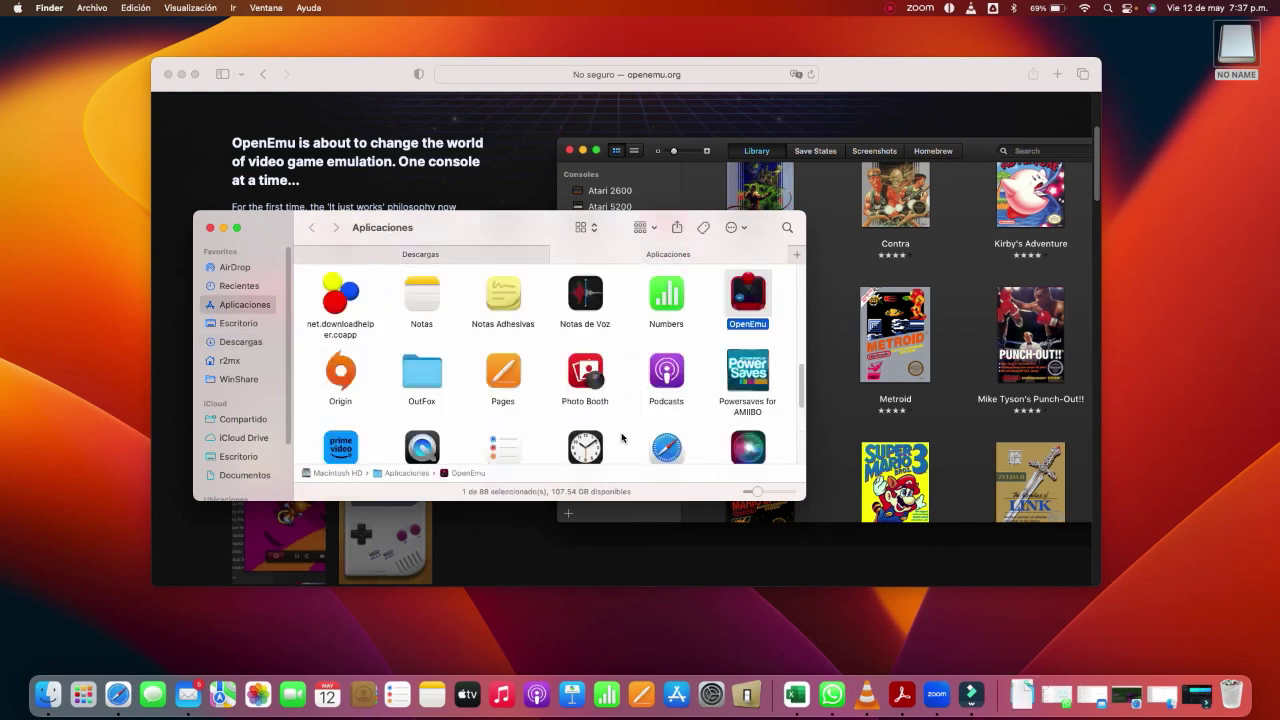
pyautogui.click(556, 256)
pyautogui.click(209, 229)
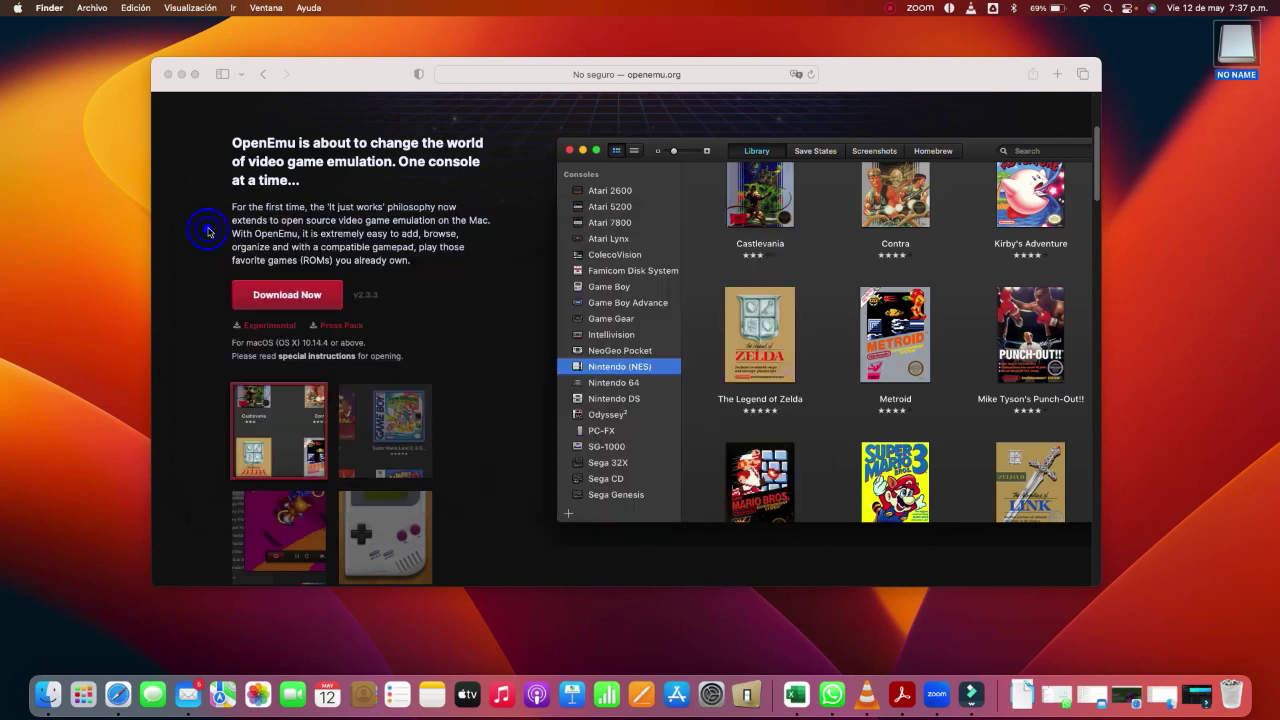
# Launch OpenEmu from the Juegos folder in Launchpad.
pyautogui.click(83, 696)
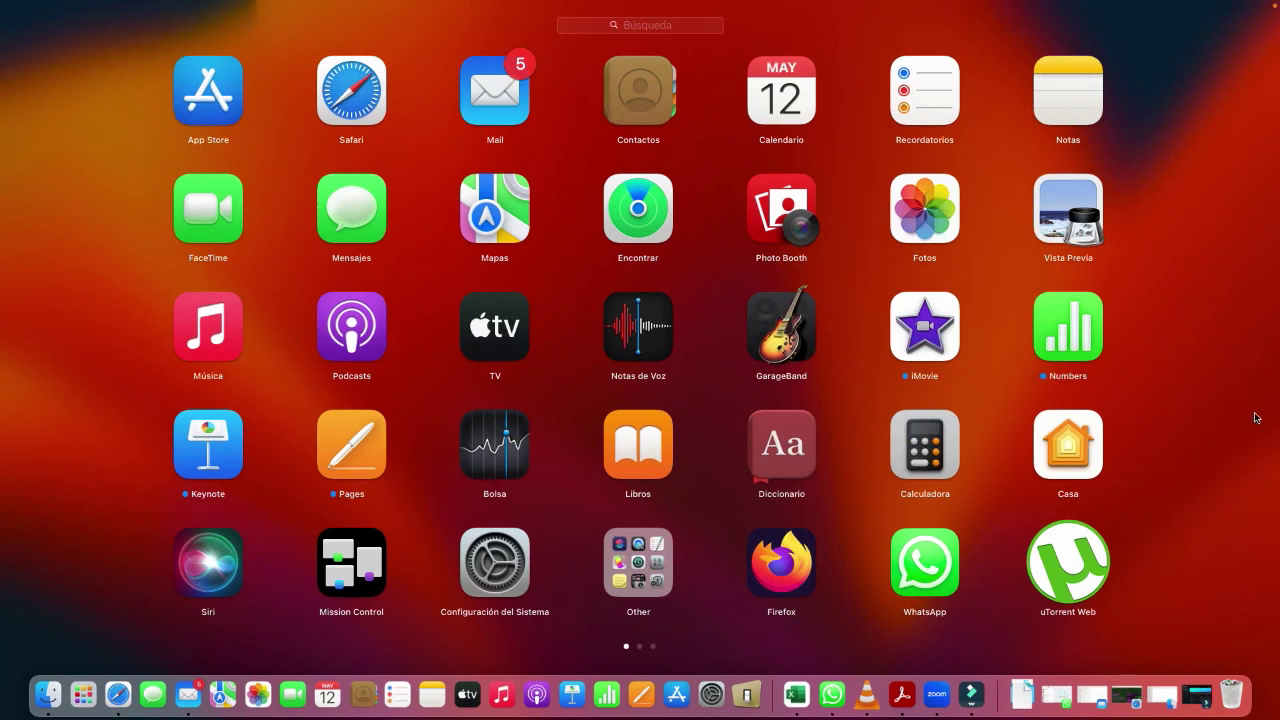
pyautogui.hscroll(3, 1256, 417)
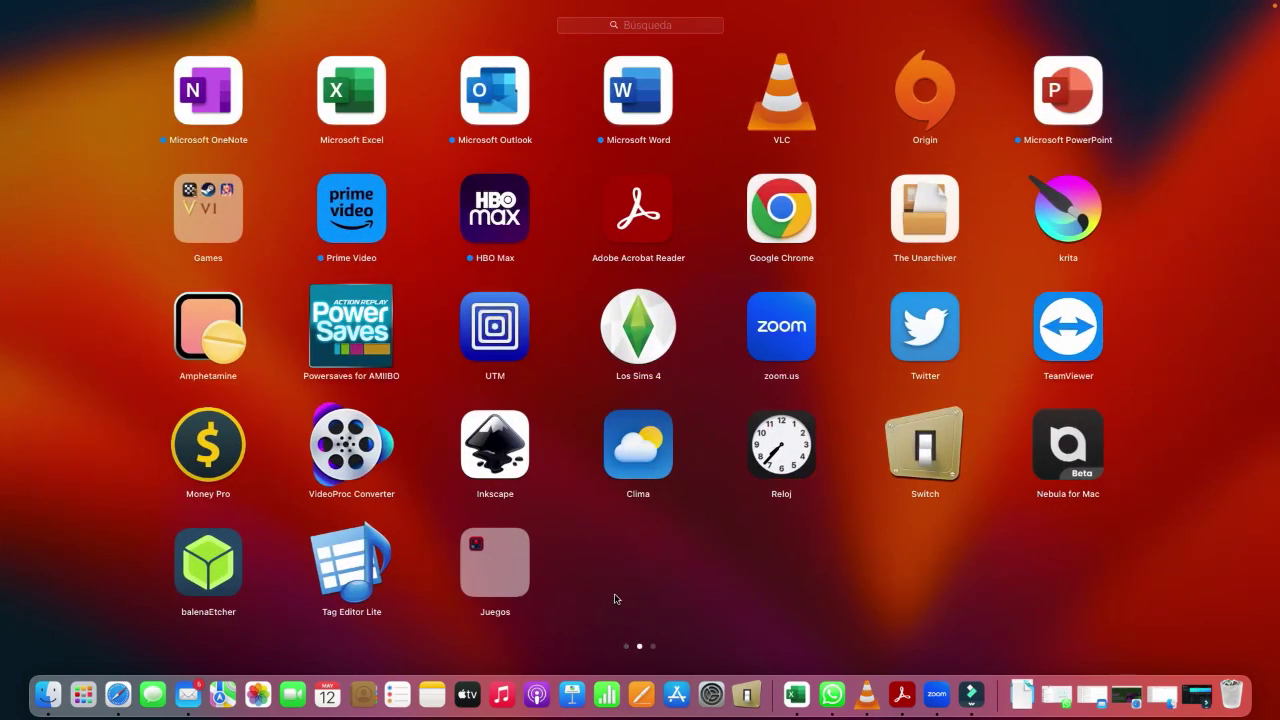
pyautogui.click(503, 574)
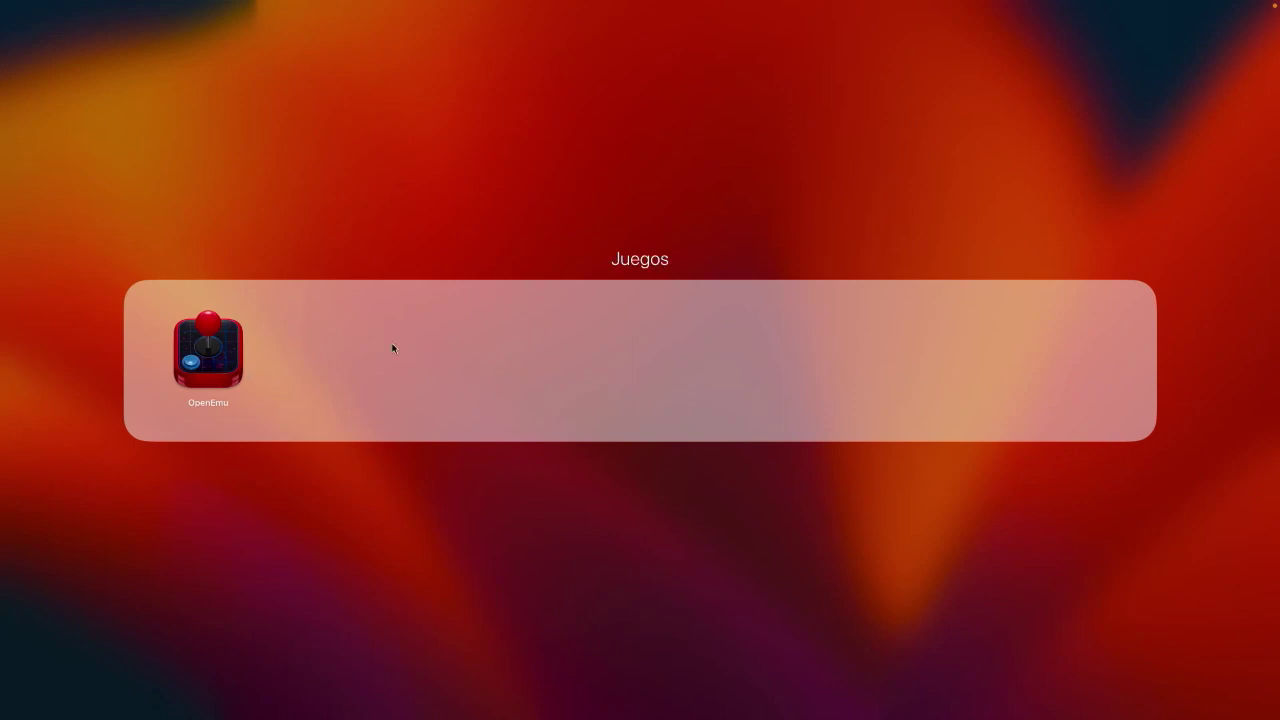
pyautogui.click(229, 378)
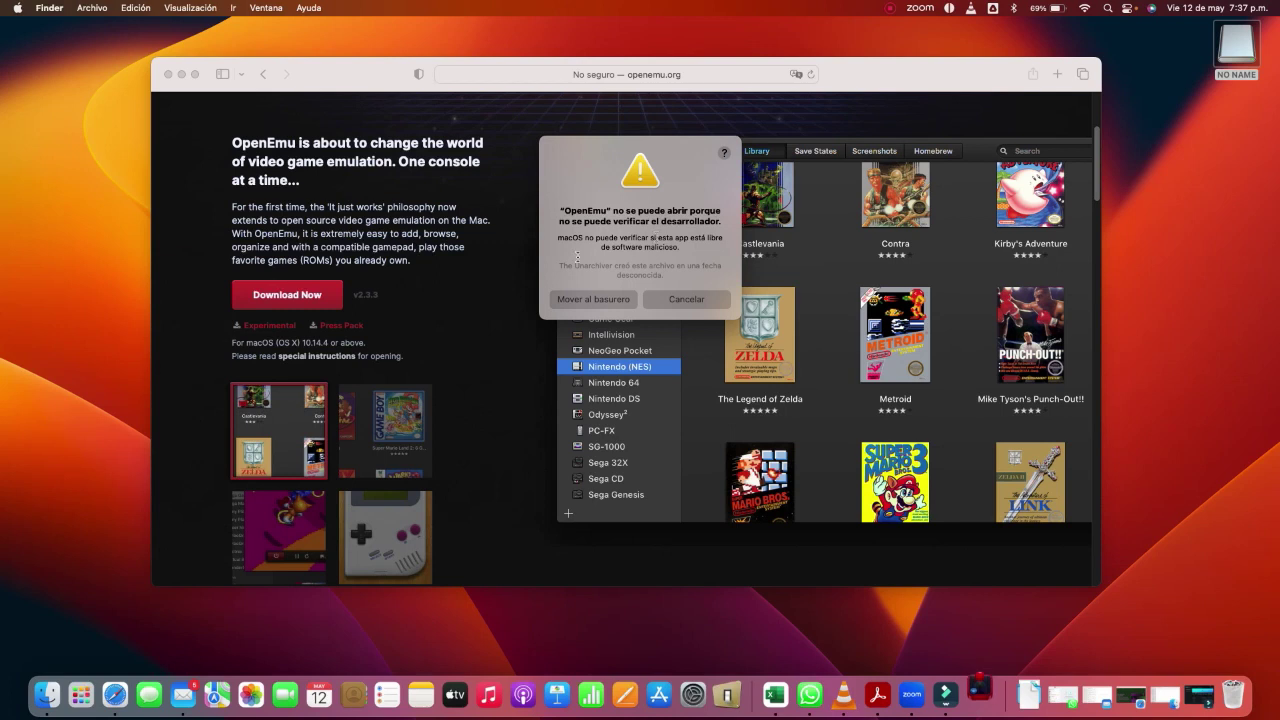
# View the help article on the unverified-developer warning and close it.
pyautogui.click(725, 154)
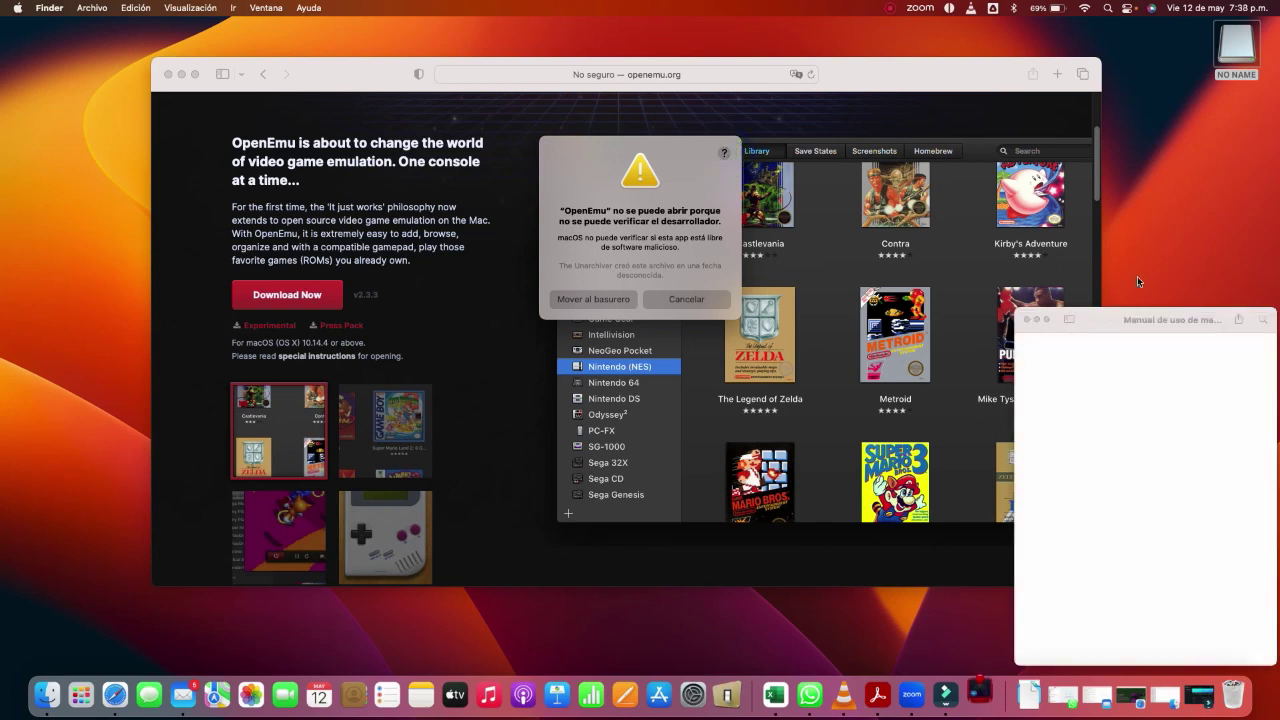
pyautogui.moveTo(1153, 324); pyautogui.dragTo(1075, 290)
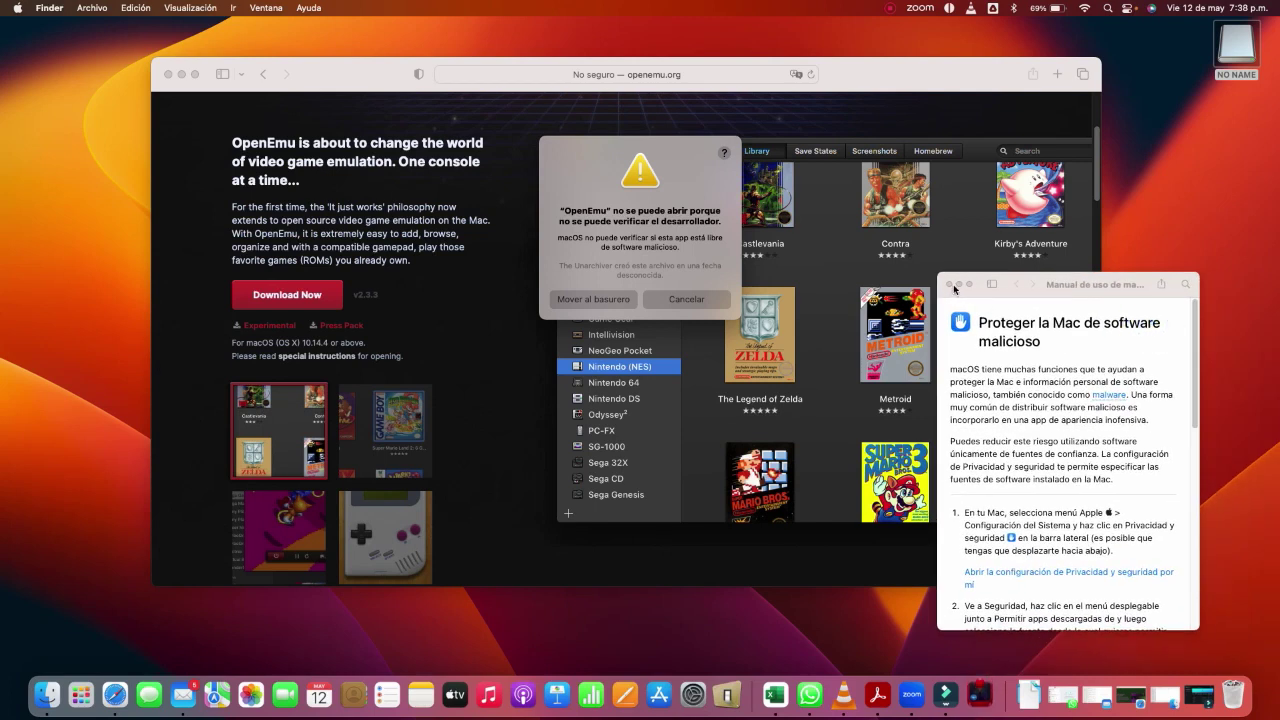
pyautogui.click(950, 287)
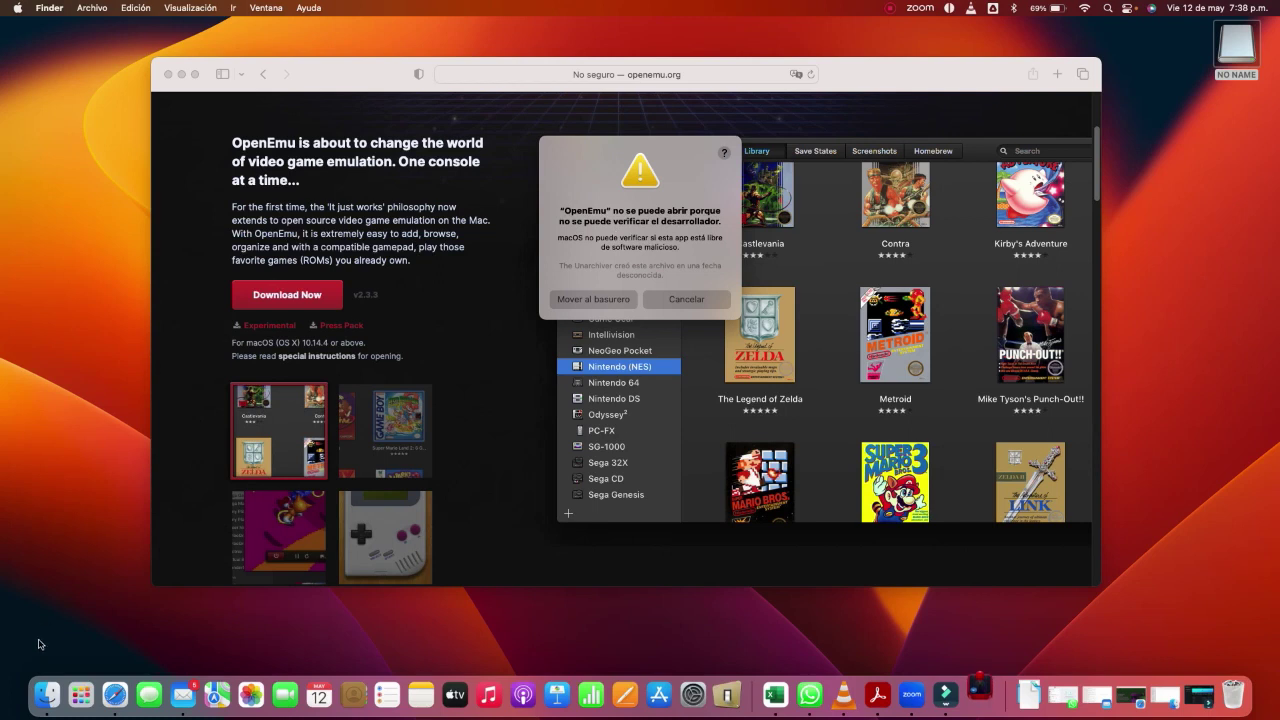
# Open the Privacidad y seguridad settings in Configuración del Sistema and dismiss the OpenEmu warning without moving the app to the trash.
pyautogui.click(81, 697)
pyautogui.click(80, 704)
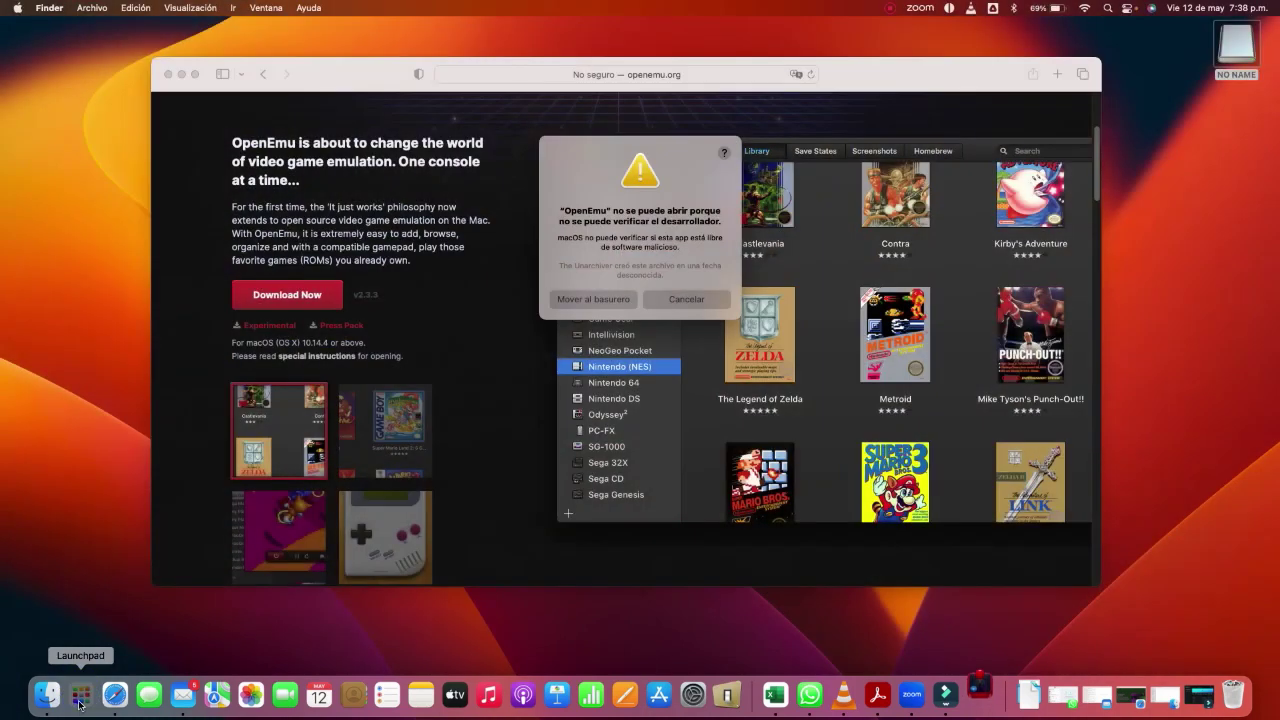
pyautogui.click(80, 704)
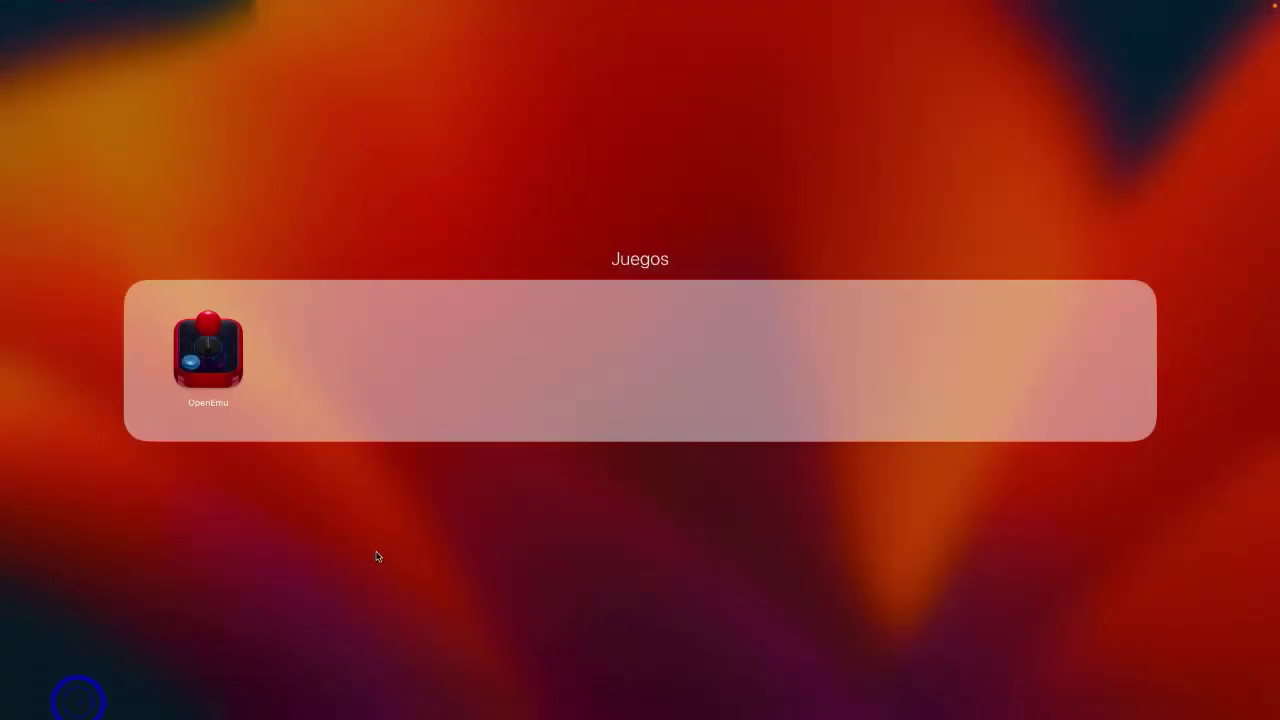
pyautogui.click(509, 571)
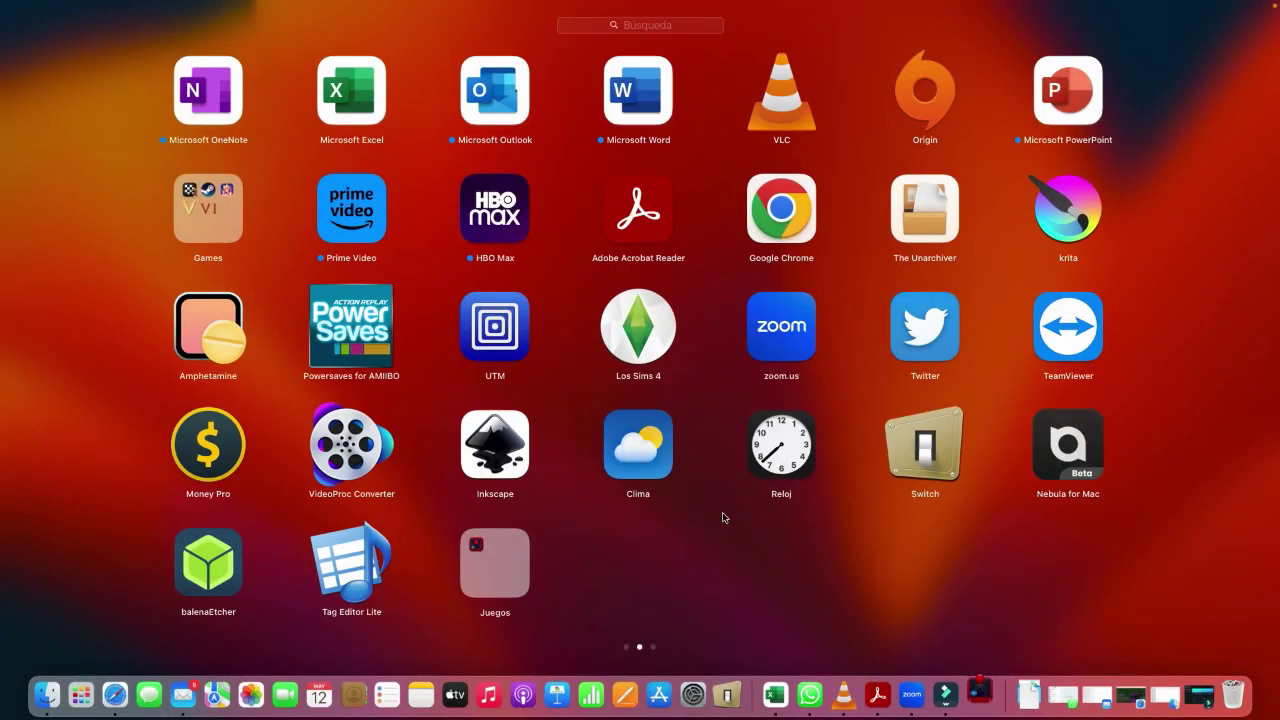
pyautogui.moveTo(715, 558); pyautogui.dragTo(1115, 507)
pyautogui.click(855, 431)
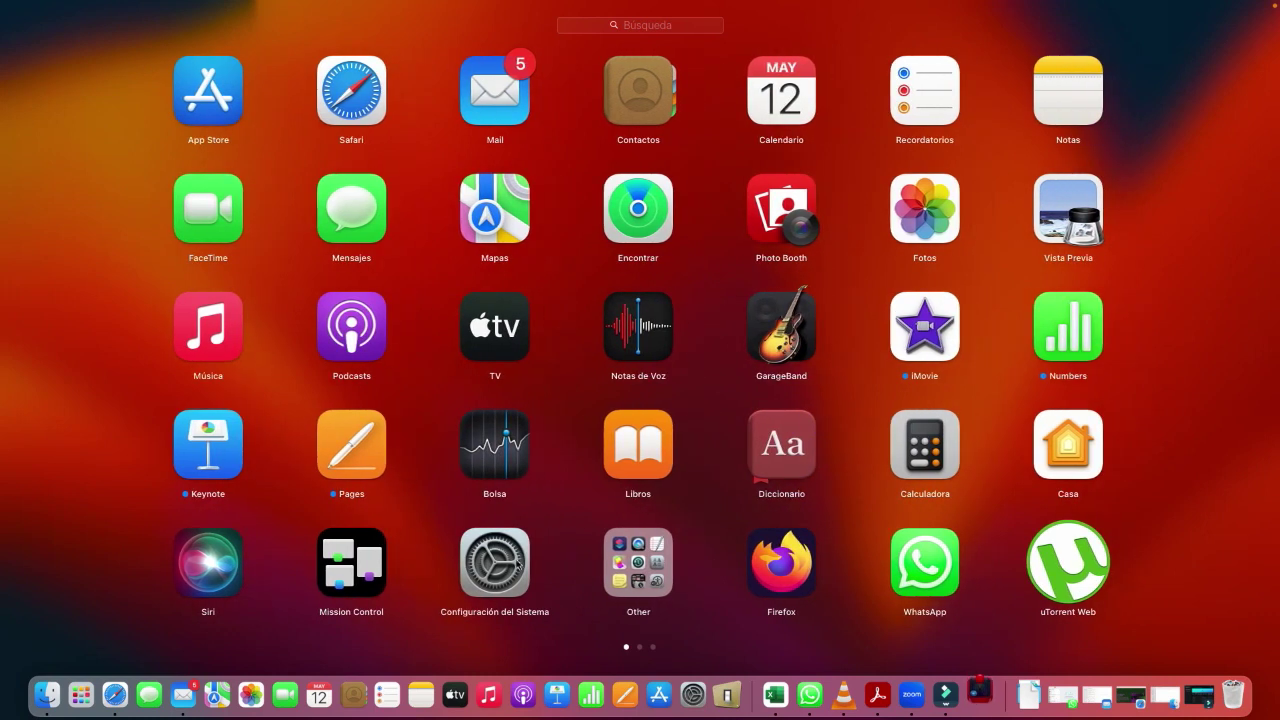
pyautogui.click(518, 562)
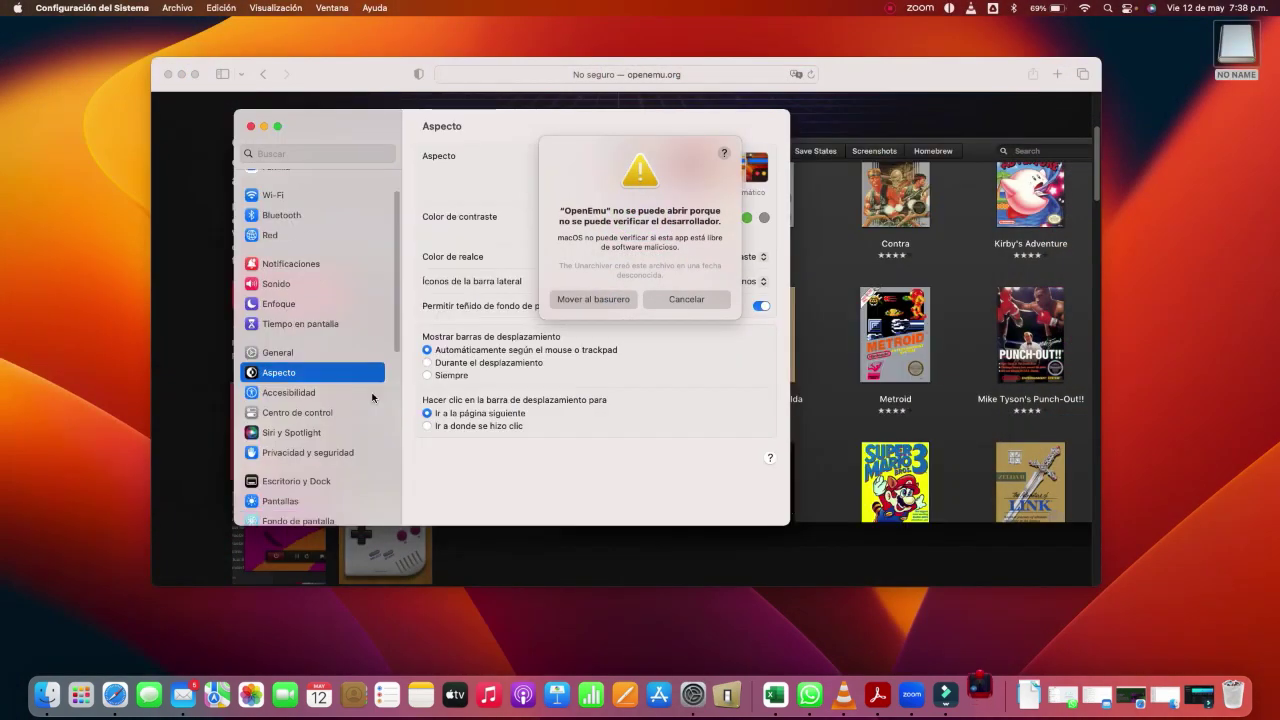
pyautogui.click(296, 456)
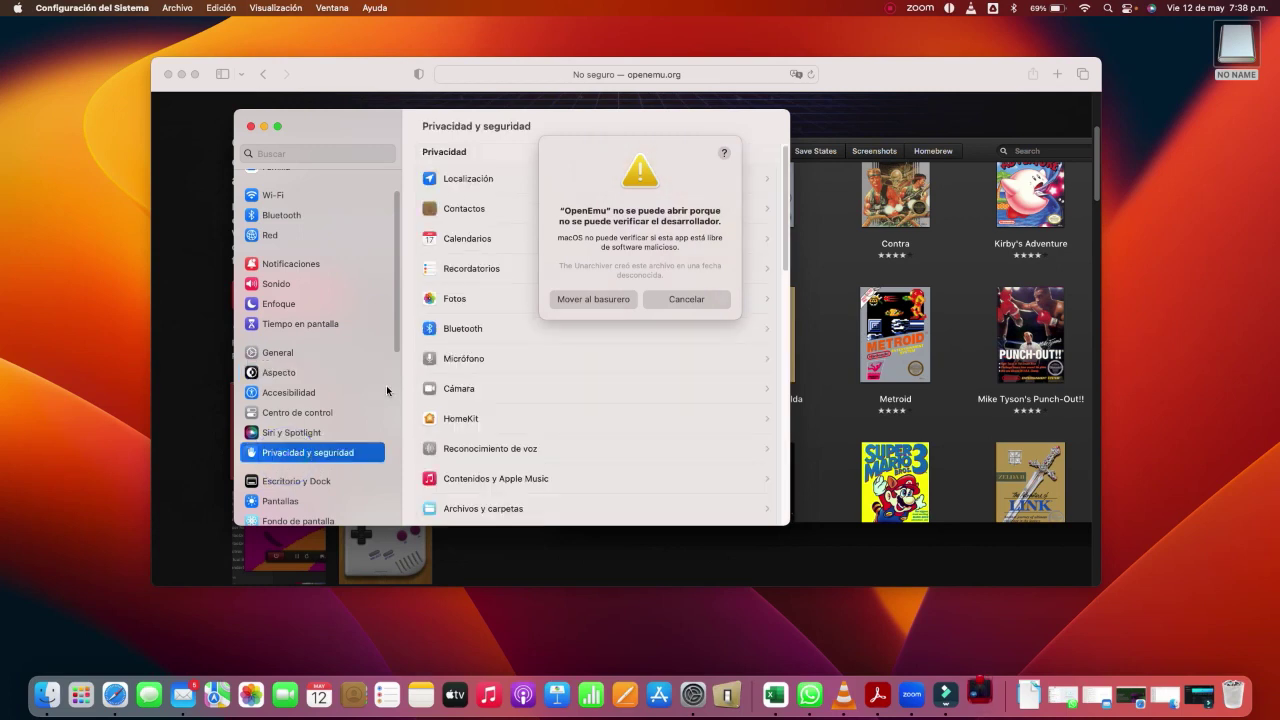
pyautogui.scroll(-10, 560, 340)
pyautogui.click(686, 299)
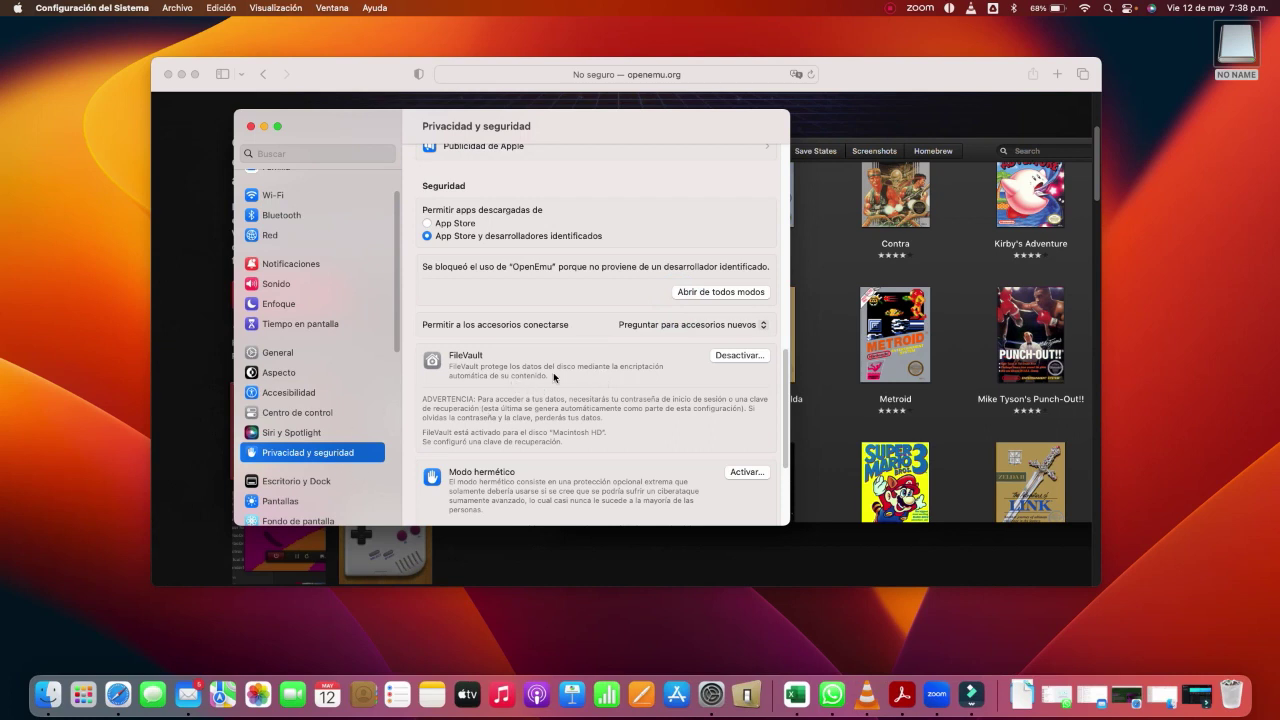
# Allow the blocked OpenEmu app to open anyway under Seguridad, authorise it with the account password, and confirm opening it.
pyautogui.scroll(10, 553, 377)
pyautogui.scroll(-3, 545, 380)
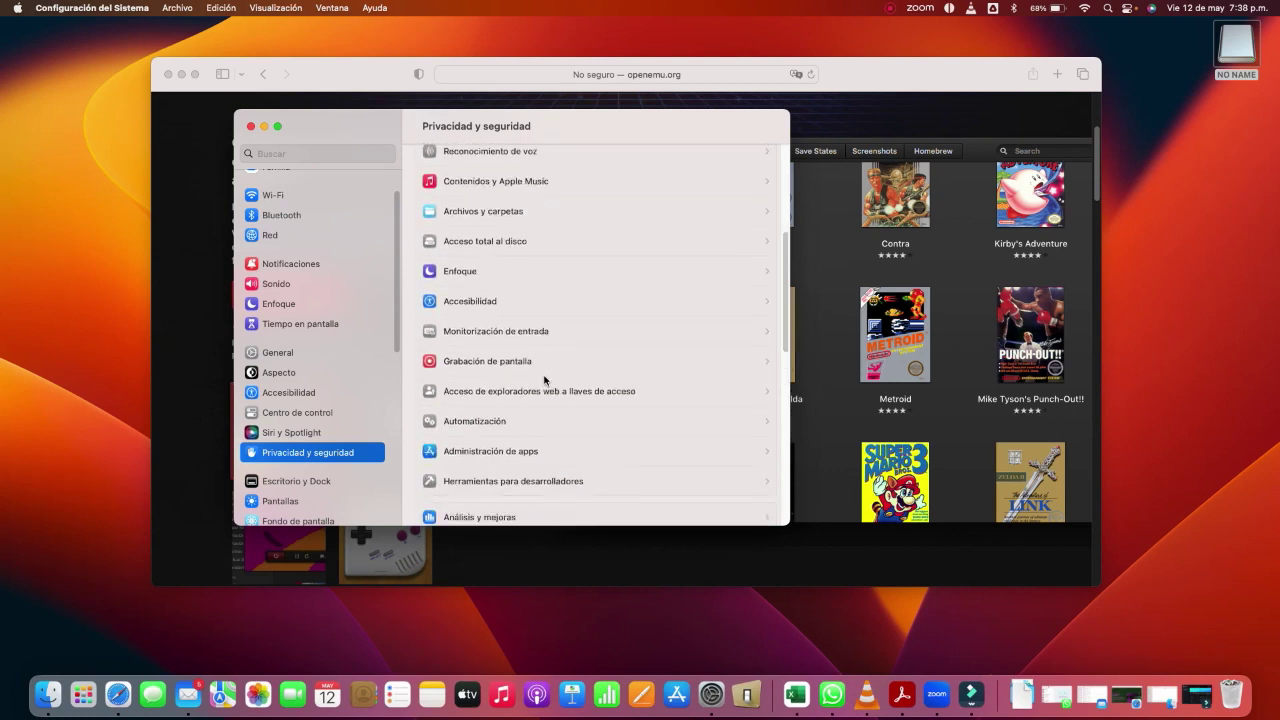
pyautogui.scroll(-5, 577, 281)
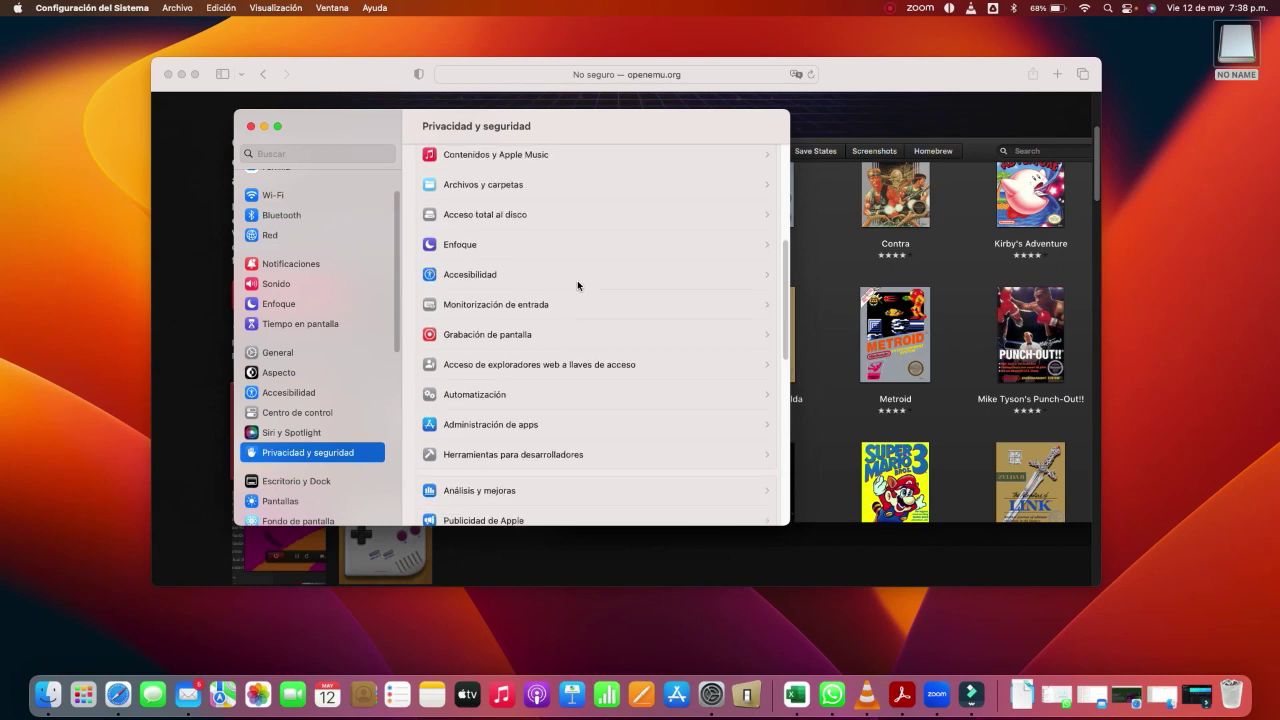
pyautogui.scroll(-4, 503, 286)
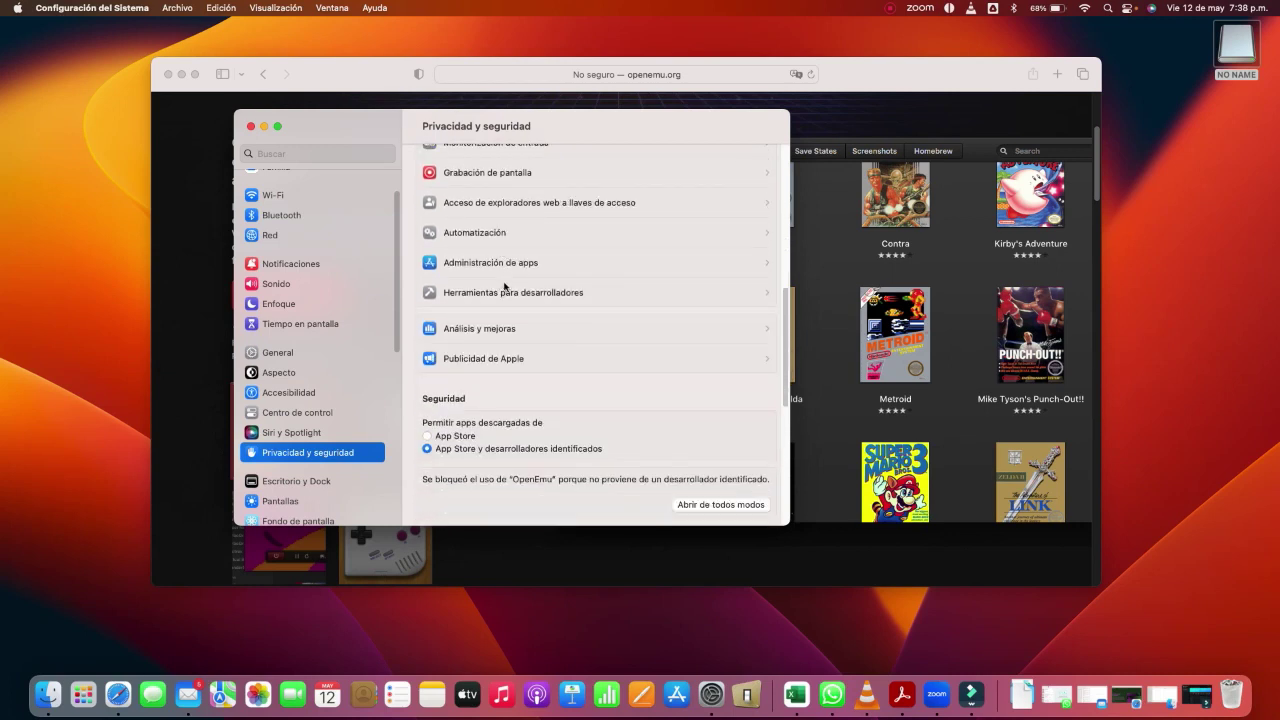
pyautogui.scroll(-1, 514, 420)
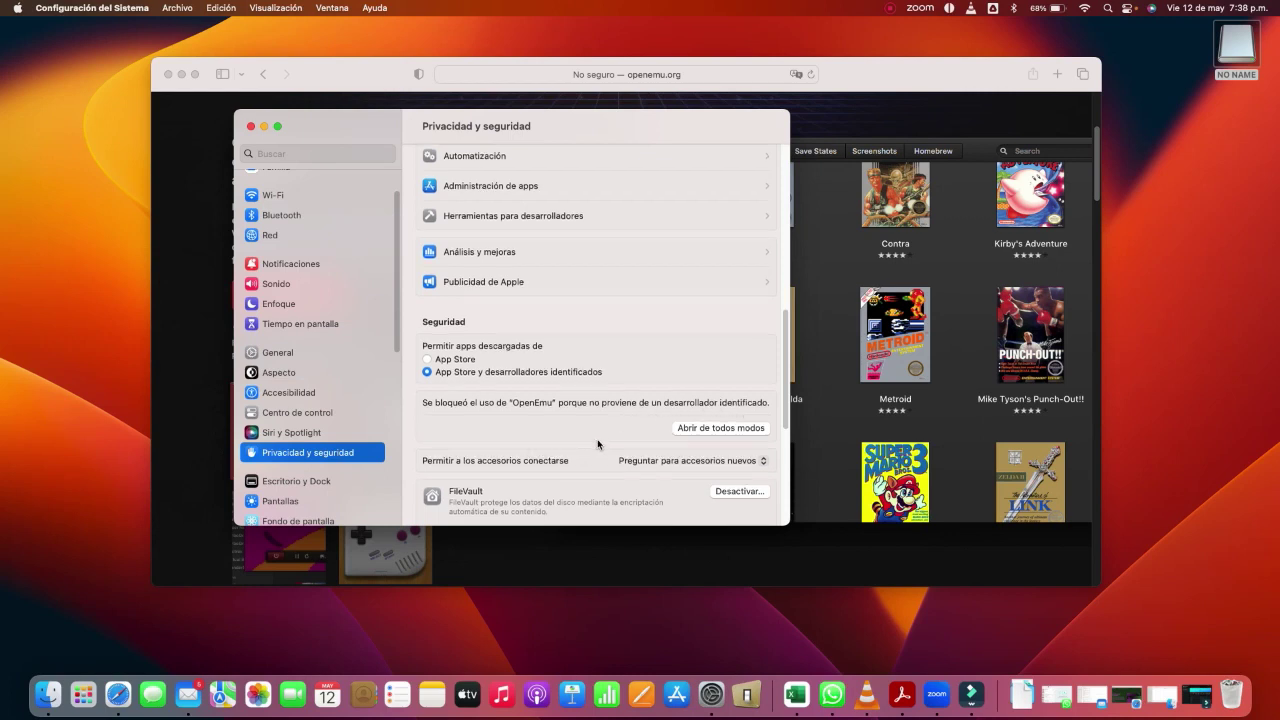
pyautogui.scroll(-1, 650, 442)
pyautogui.click(703, 410)
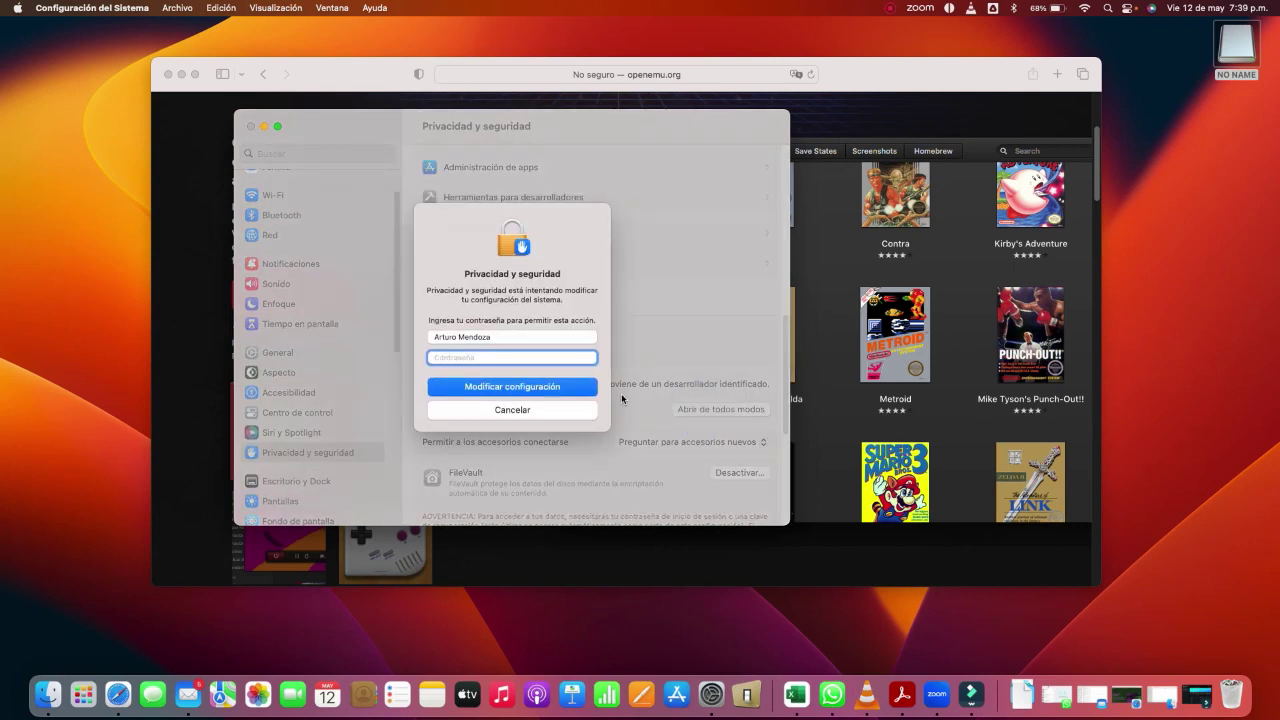
pyautogui.write('******')
pyautogui.click(483, 390)
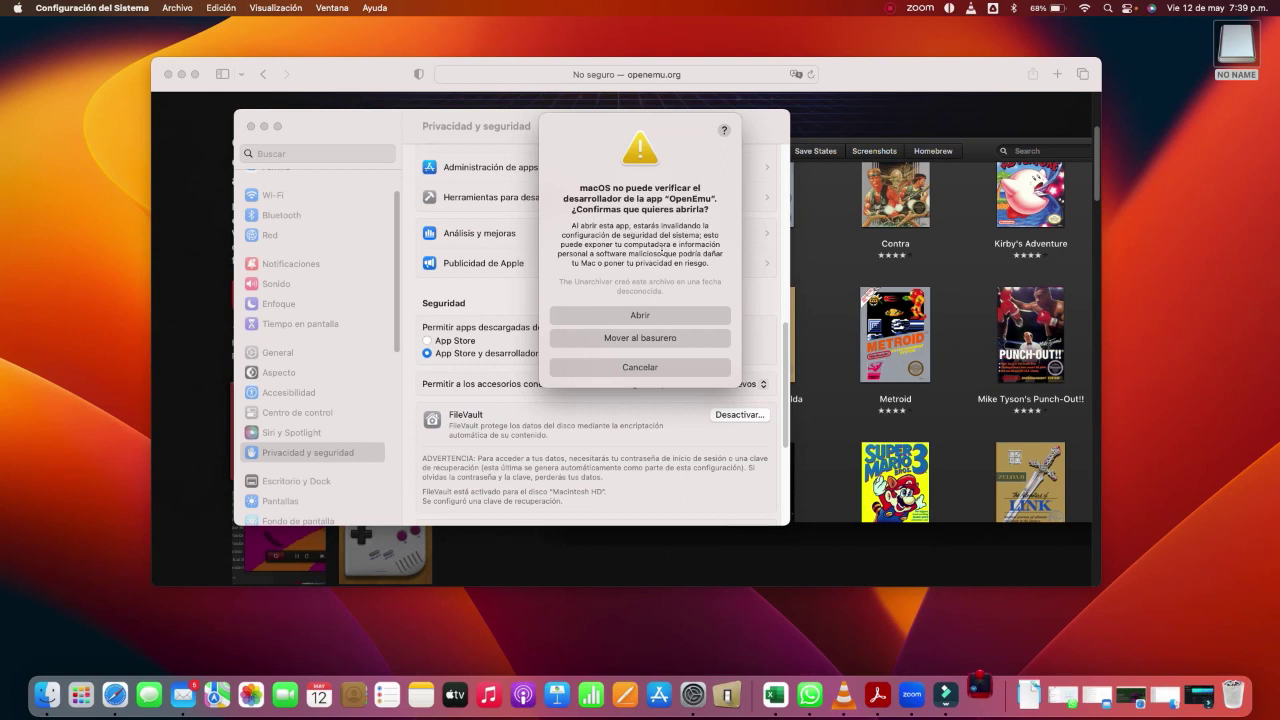
pyautogui.click(652, 316)
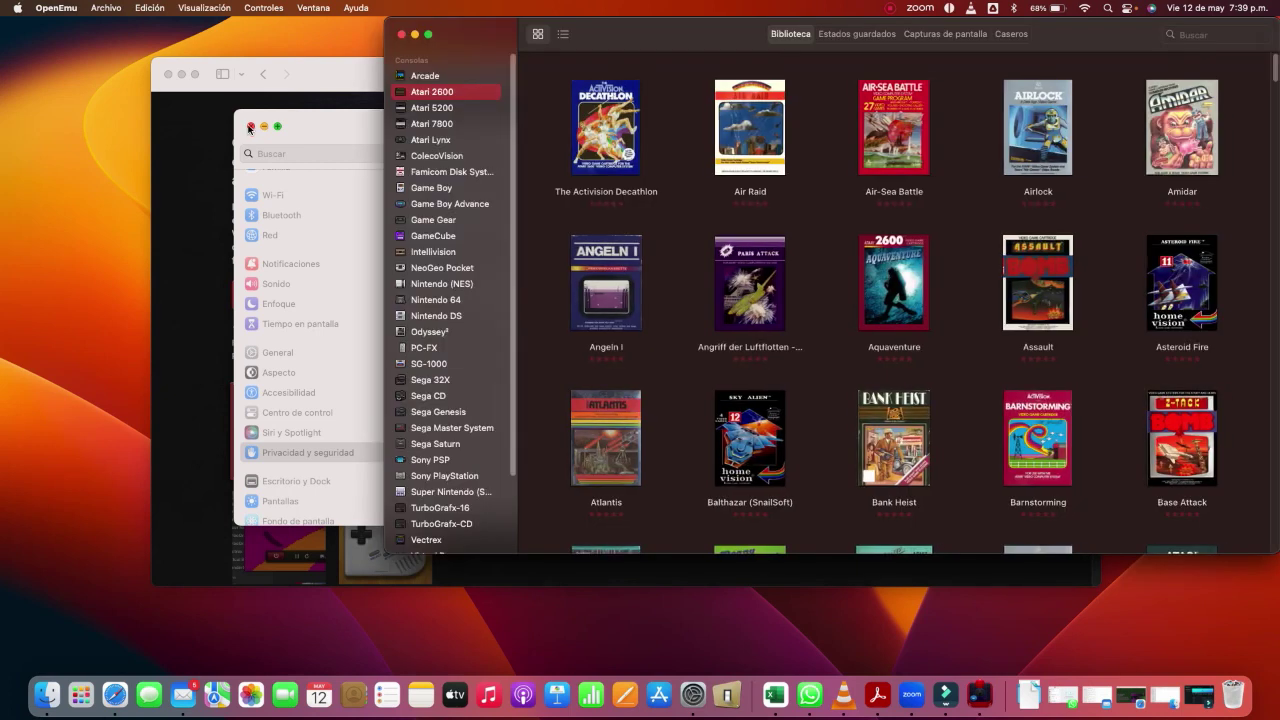
# Close the system settings window and minimise the Safari window so that only OpenEmu's library remains open.
pyautogui.click(250, 125)
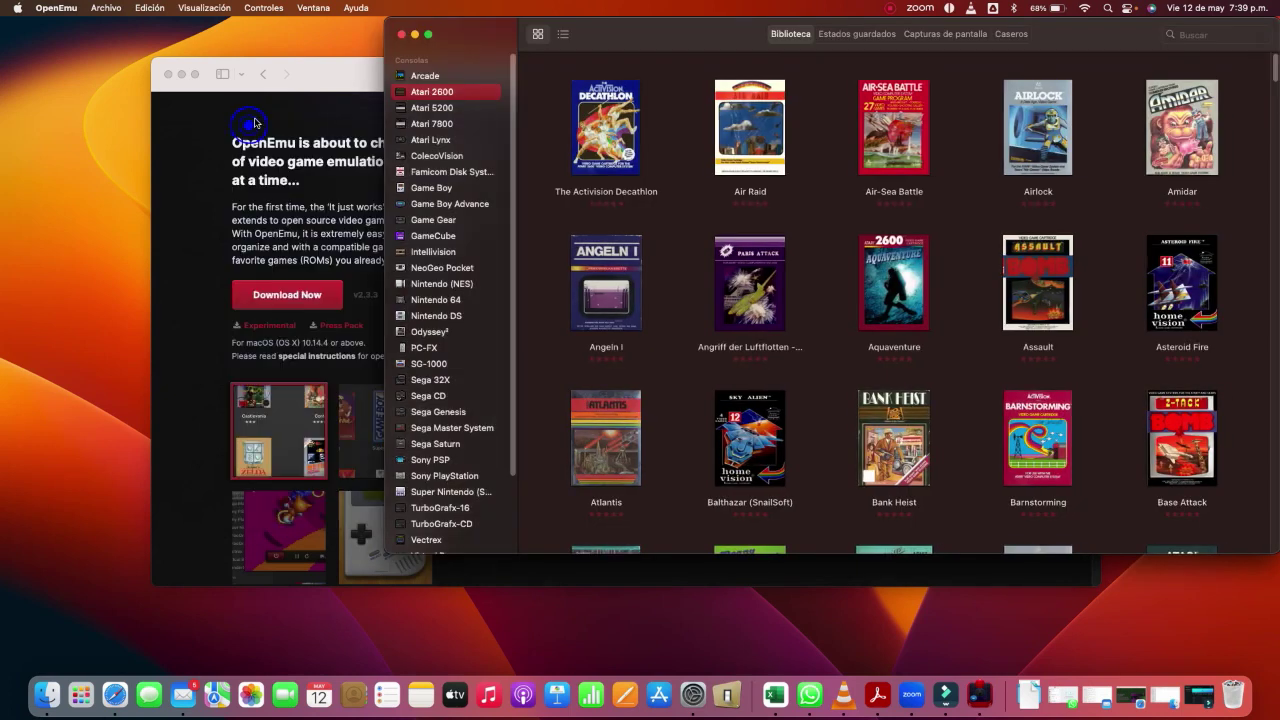
pyautogui.click(327, 73)
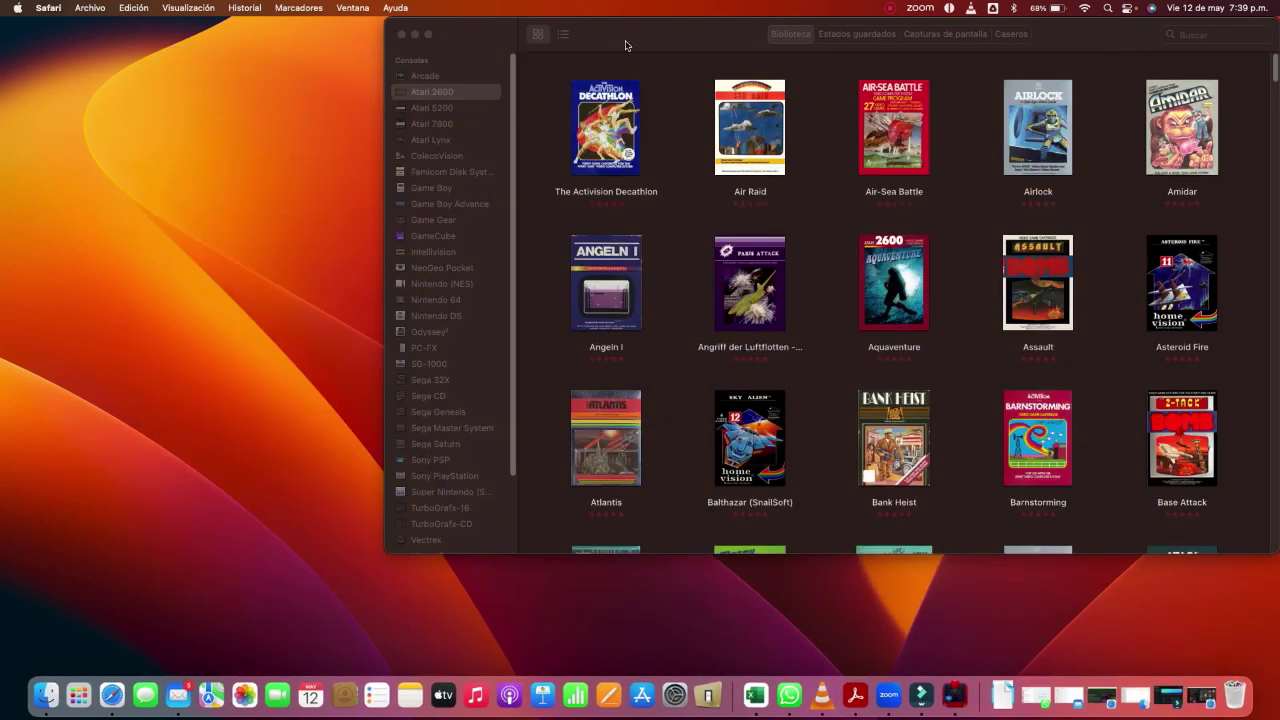
# Bring OpenEmu's library to the front, view the Arcade and Atari 2600 games, and look through the full list of consoles.
pyautogui.doubleClick(627, 42)
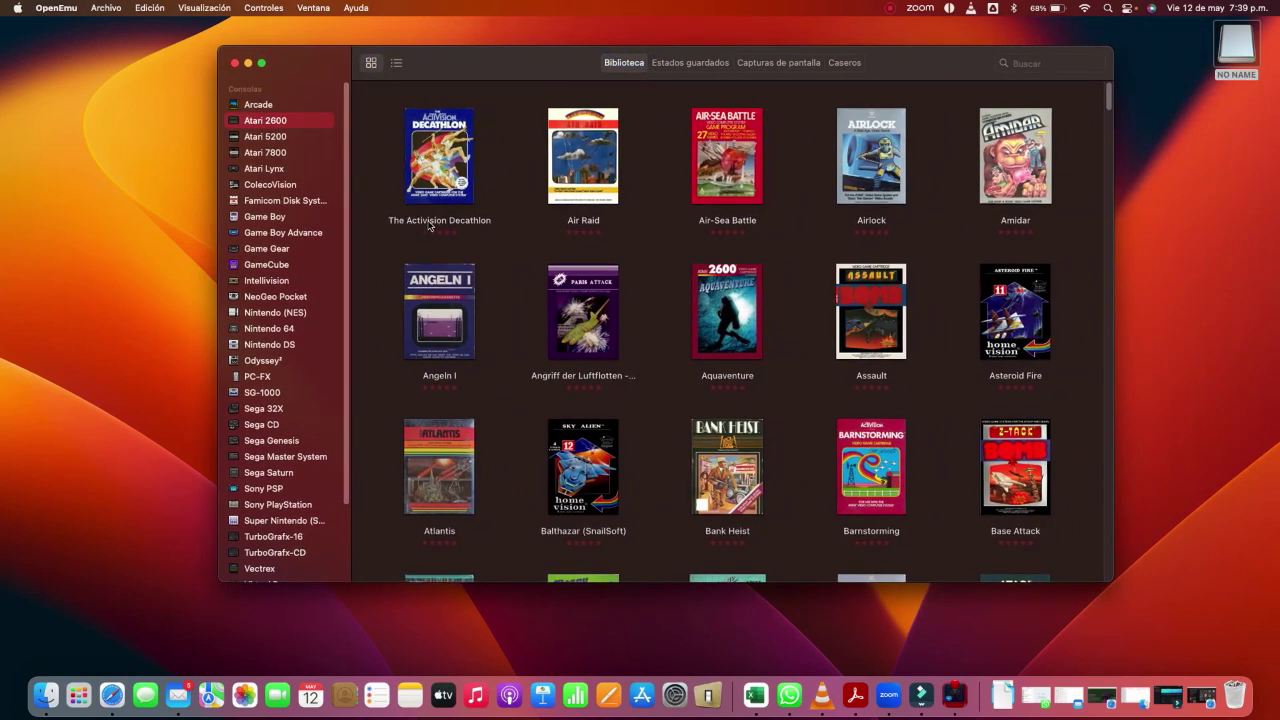
pyautogui.click(263, 105)
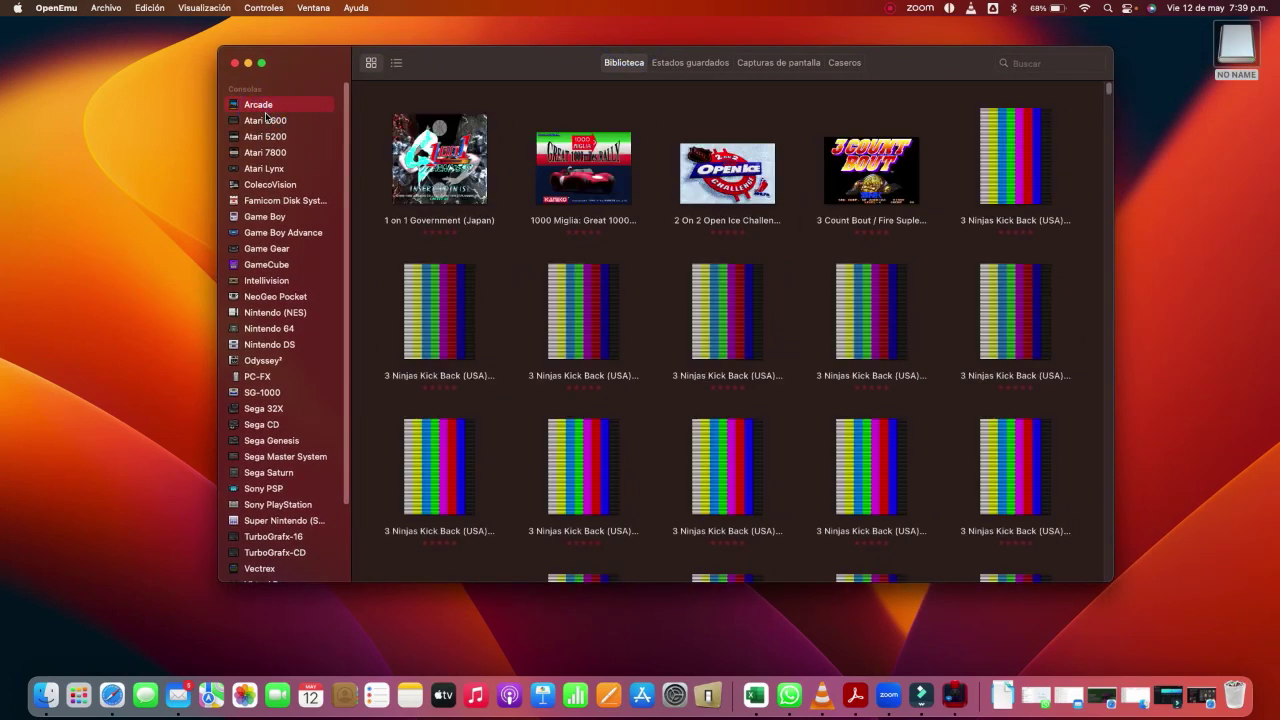
pyautogui.click(265, 120)
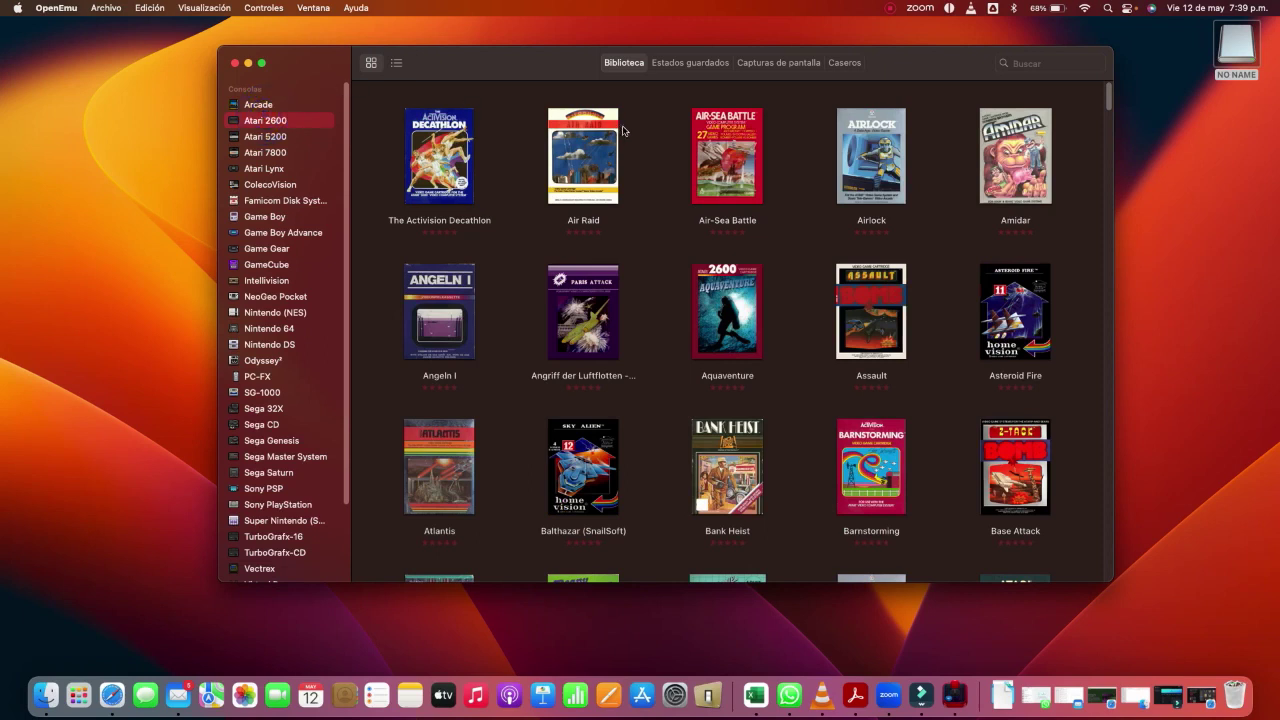
pyautogui.scroll(-3, 299, 283)
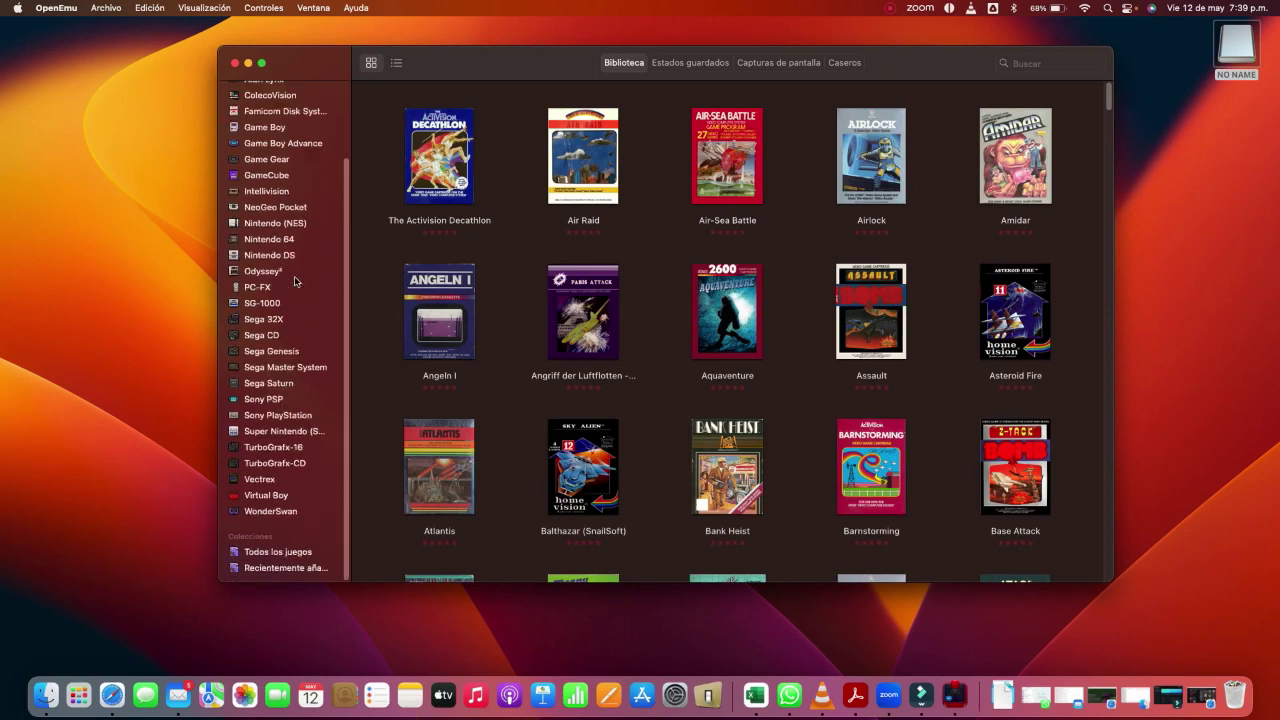
pyautogui.scroll(3, 336, 295)
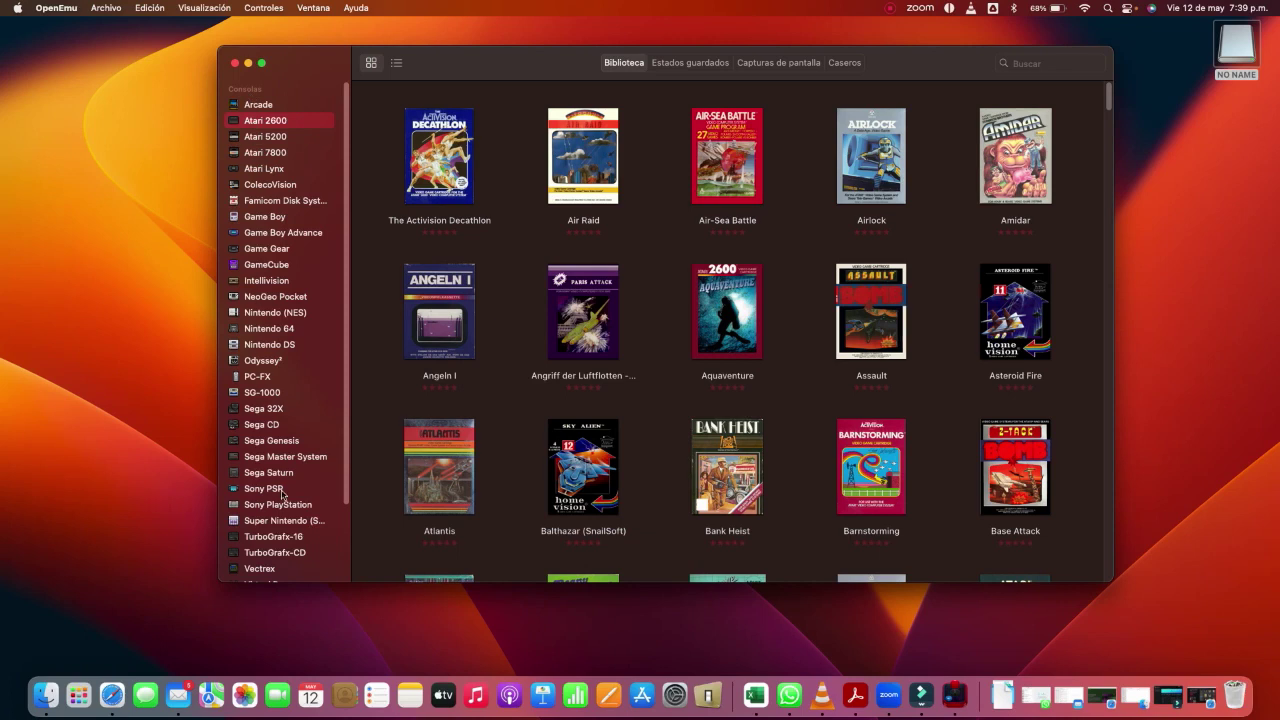
pyautogui.scroll(-5, 282, 493)
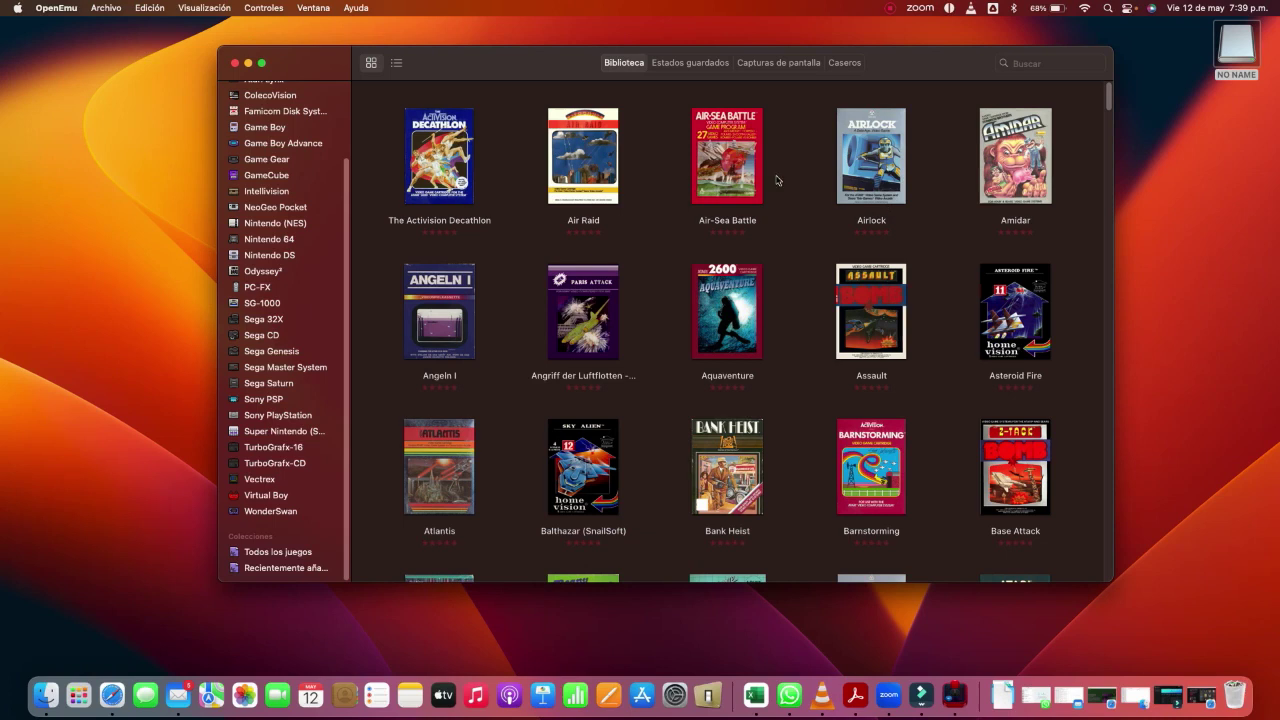
pyautogui.scroll(5, 284, 169)
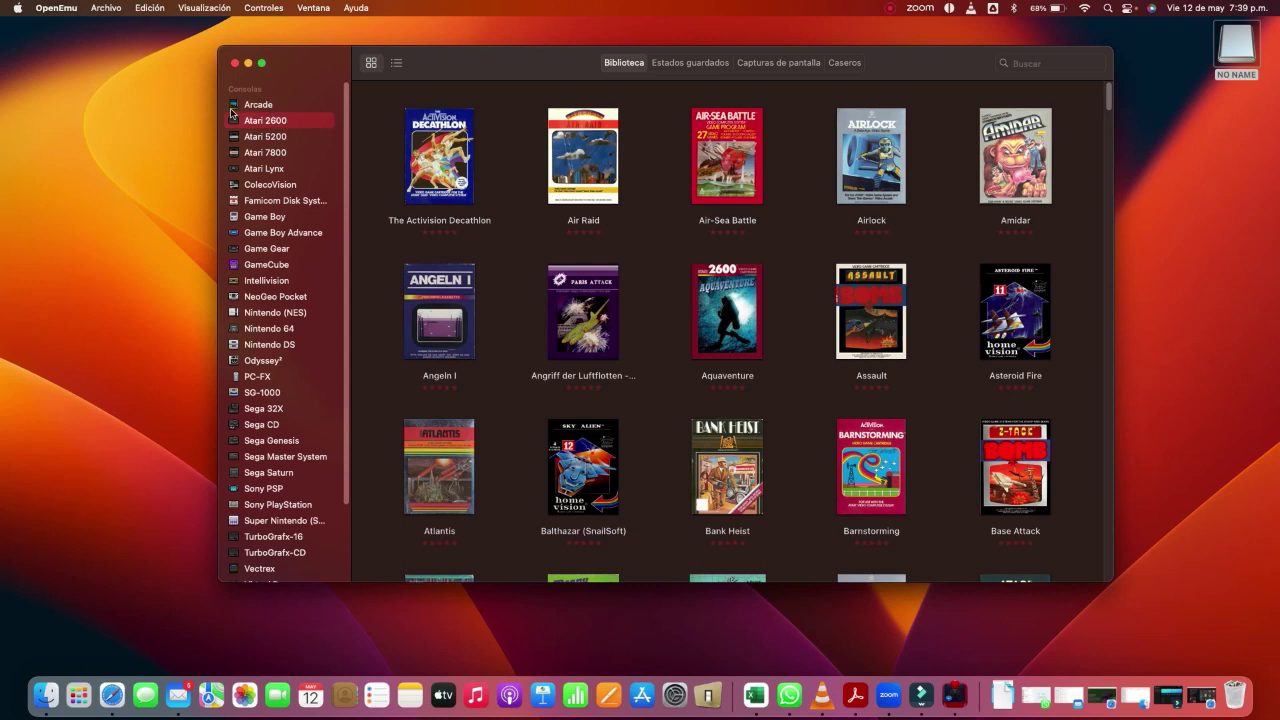
# Show the Arcade games again and review the supported consoles down to WonderSwan and the Colecciones section.
pyautogui.click(284, 108)
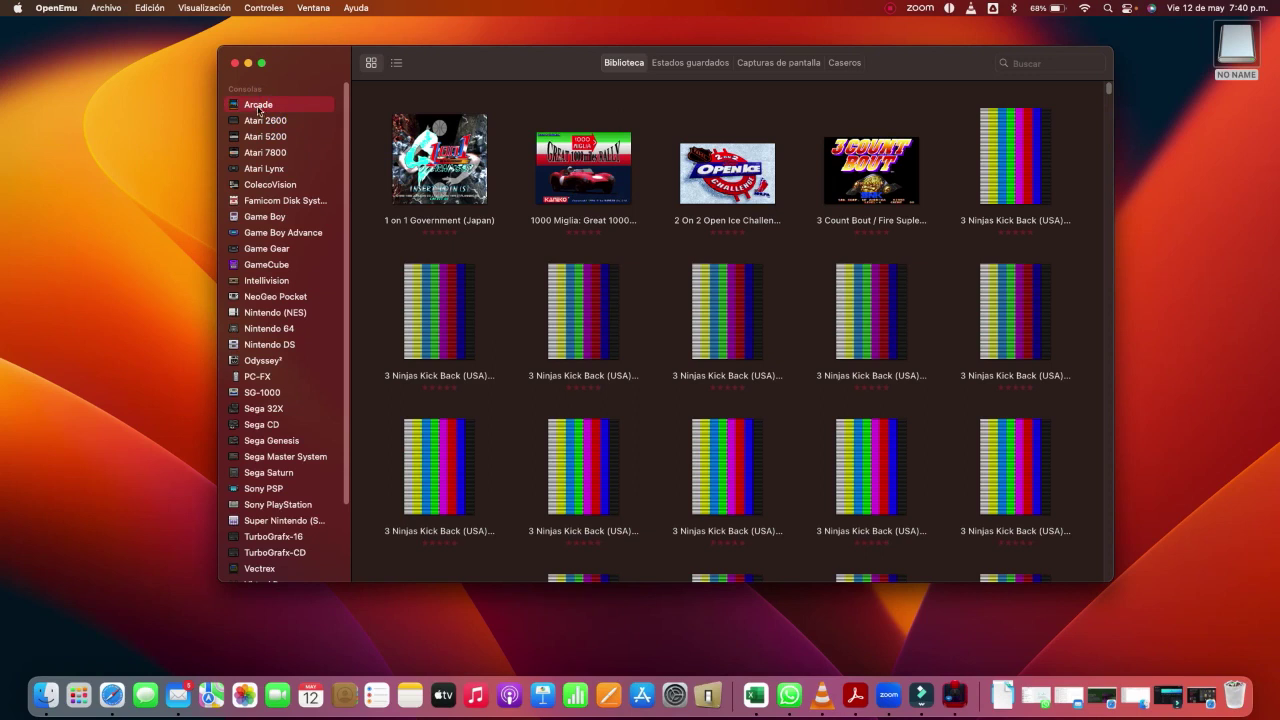
pyautogui.scroll(-3, 290, 201)
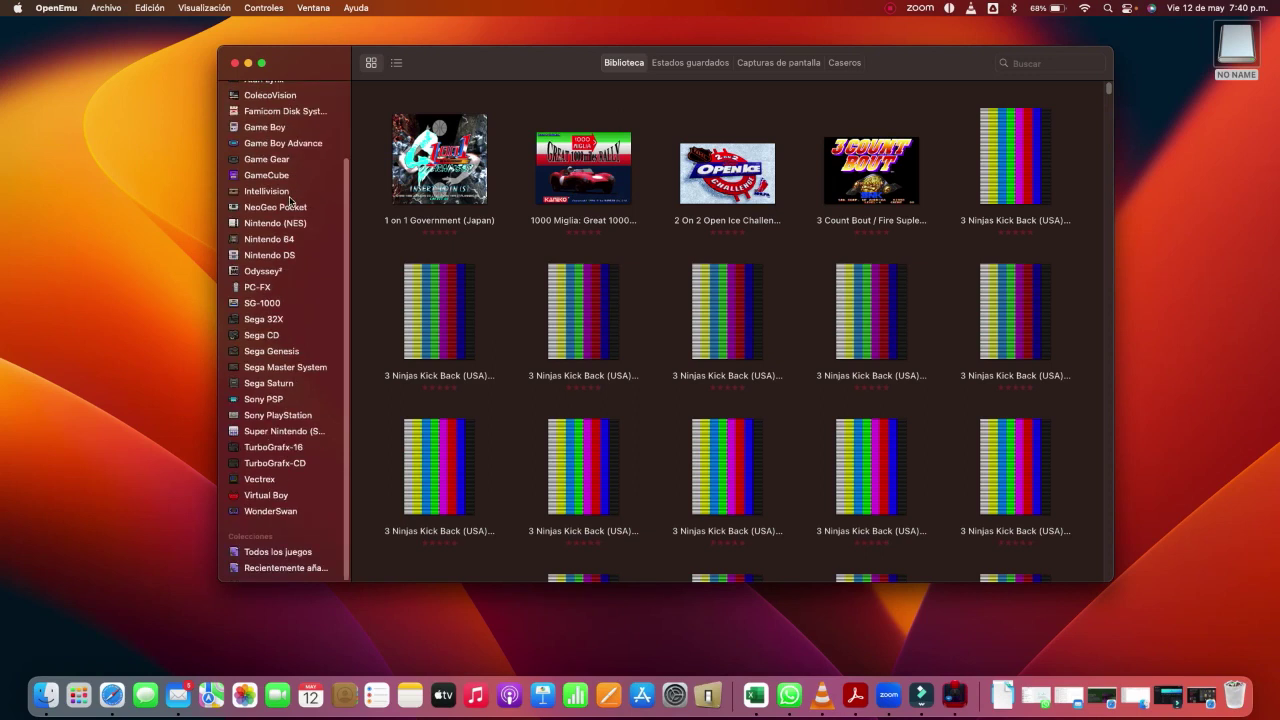
pyautogui.scroll(3, 290, 201)
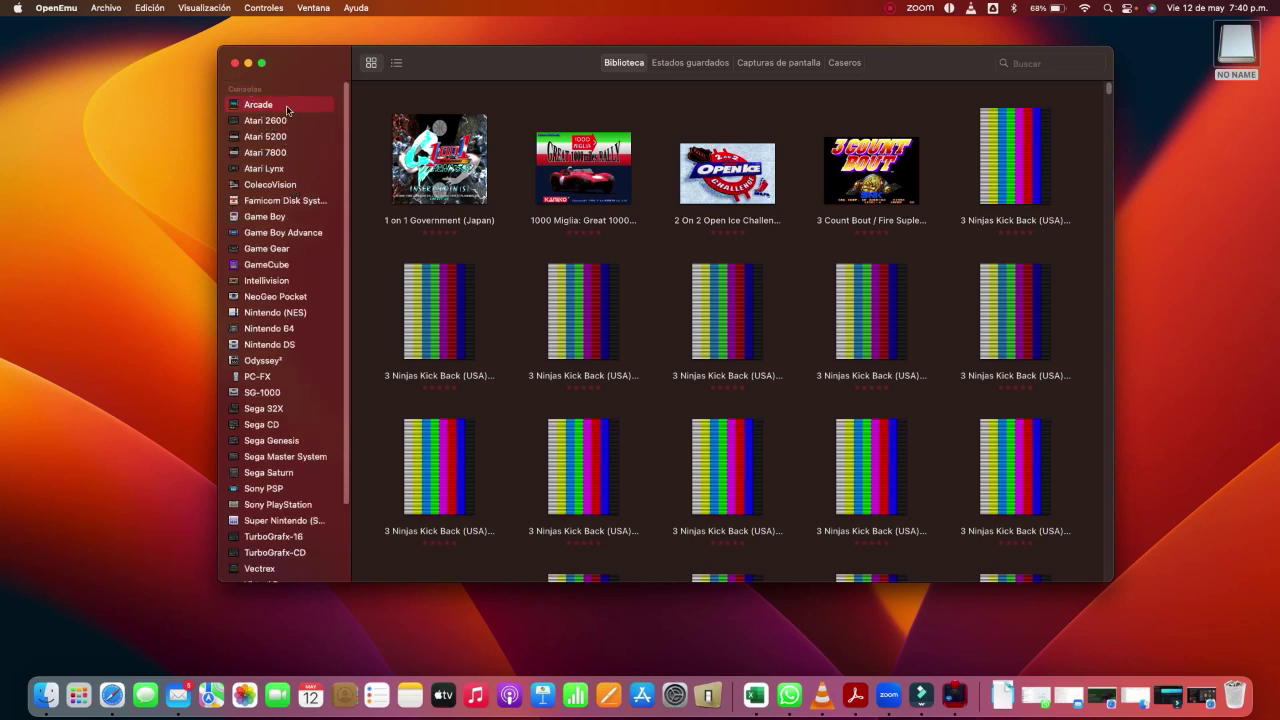
pyautogui.scroll(-3, 276, 375)
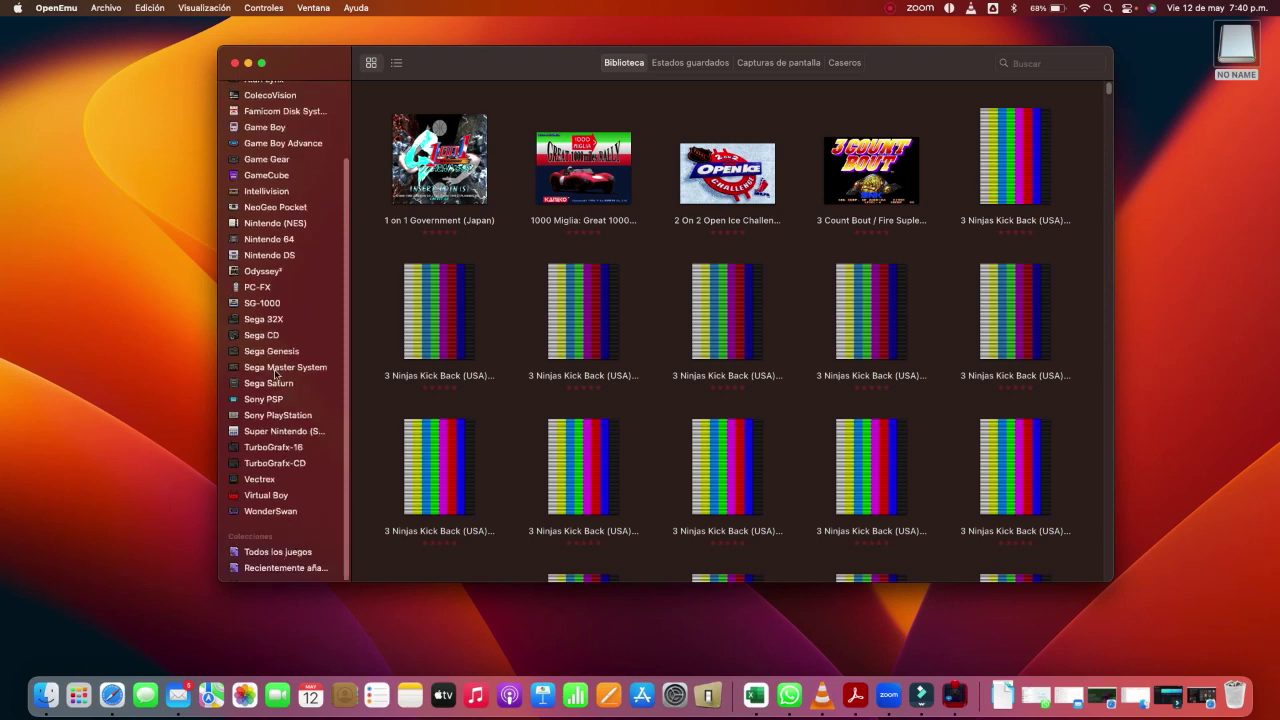
pyautogui.scroll(3, 279, 370)
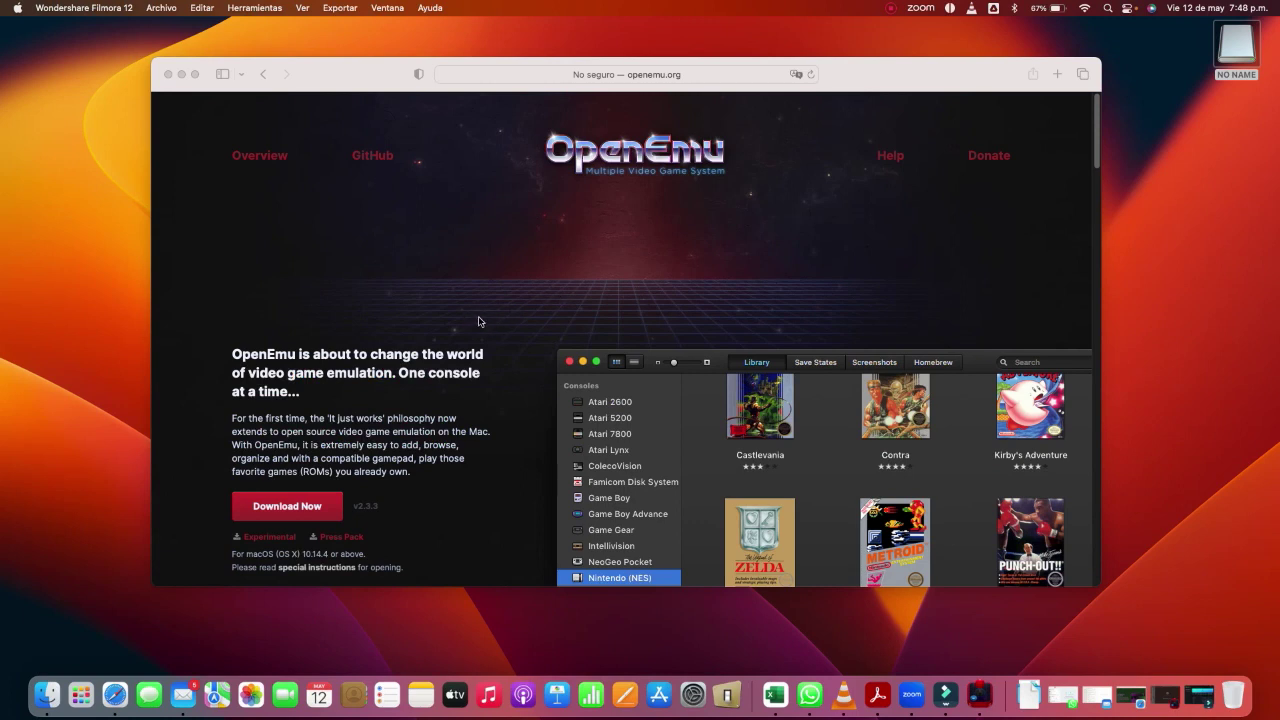
# Examine the Features Overview on openemu.org, reading the list of emulated systems under Cores & Systems down to WonderSwan.
pyautogui.scroll(-10, 461, 312)
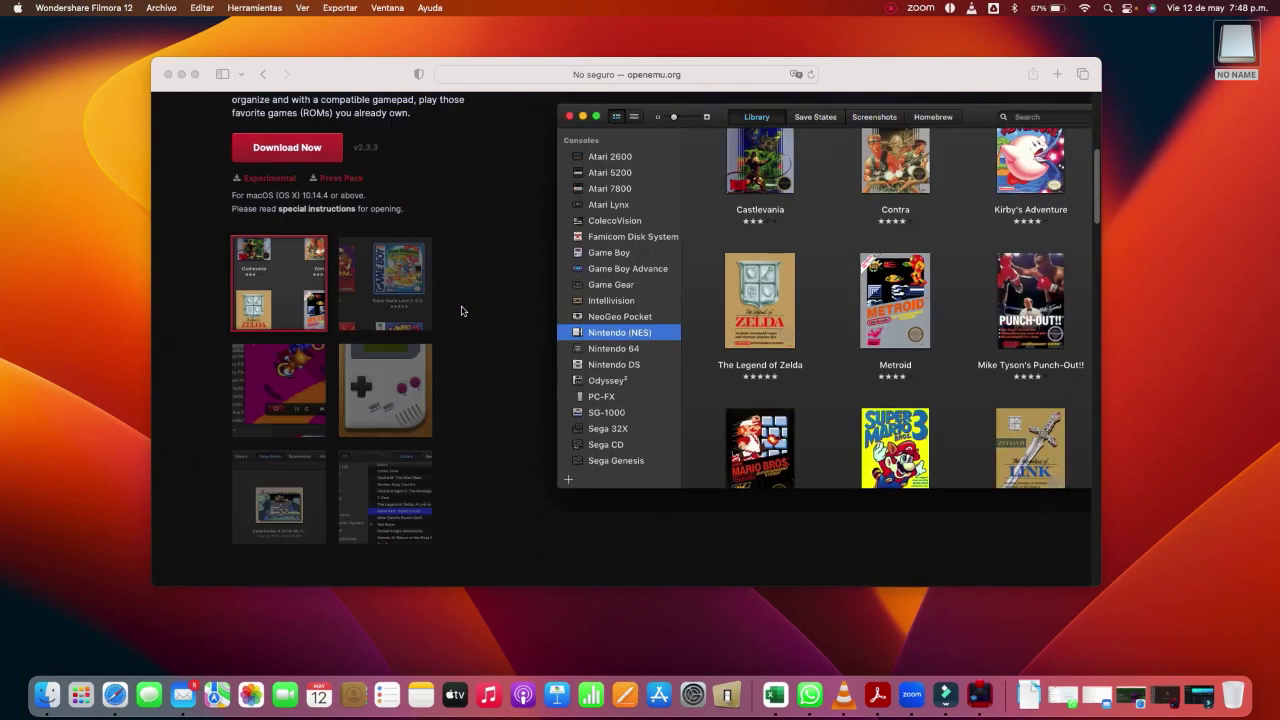
pyautogui.scroll(-10, 461, 311)
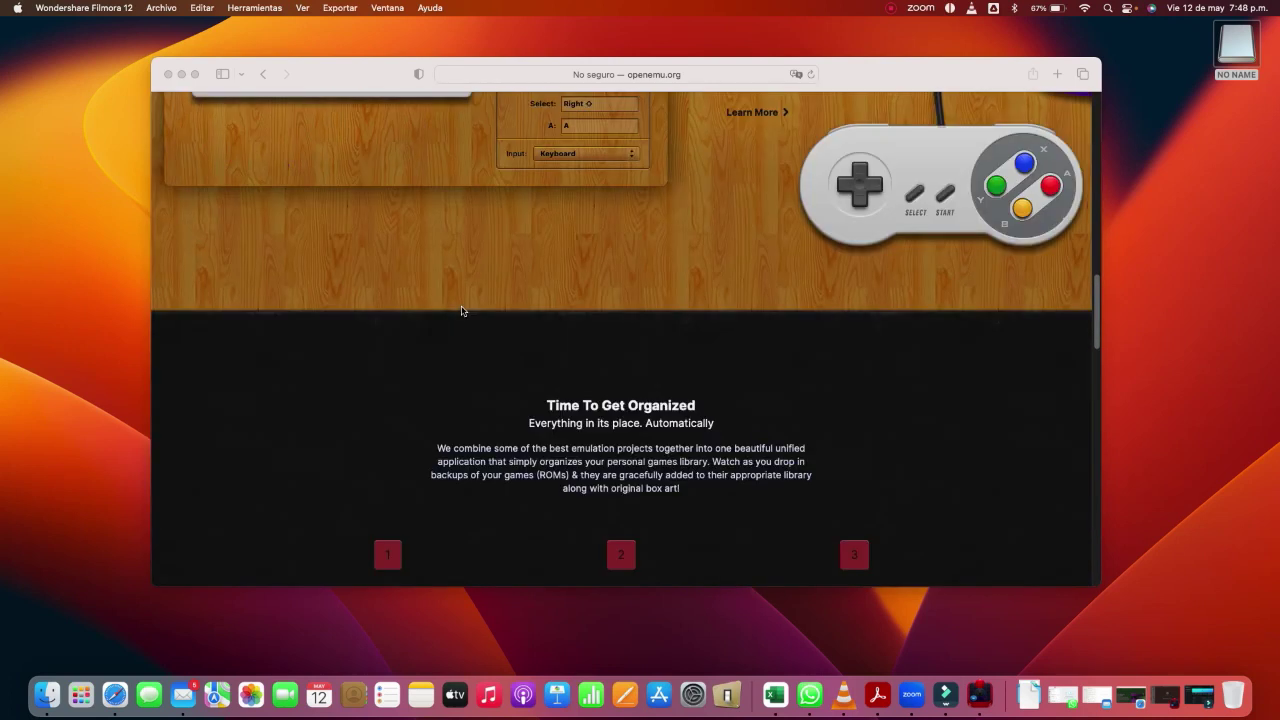
pyautogui.scroll(-3, 462, 311)
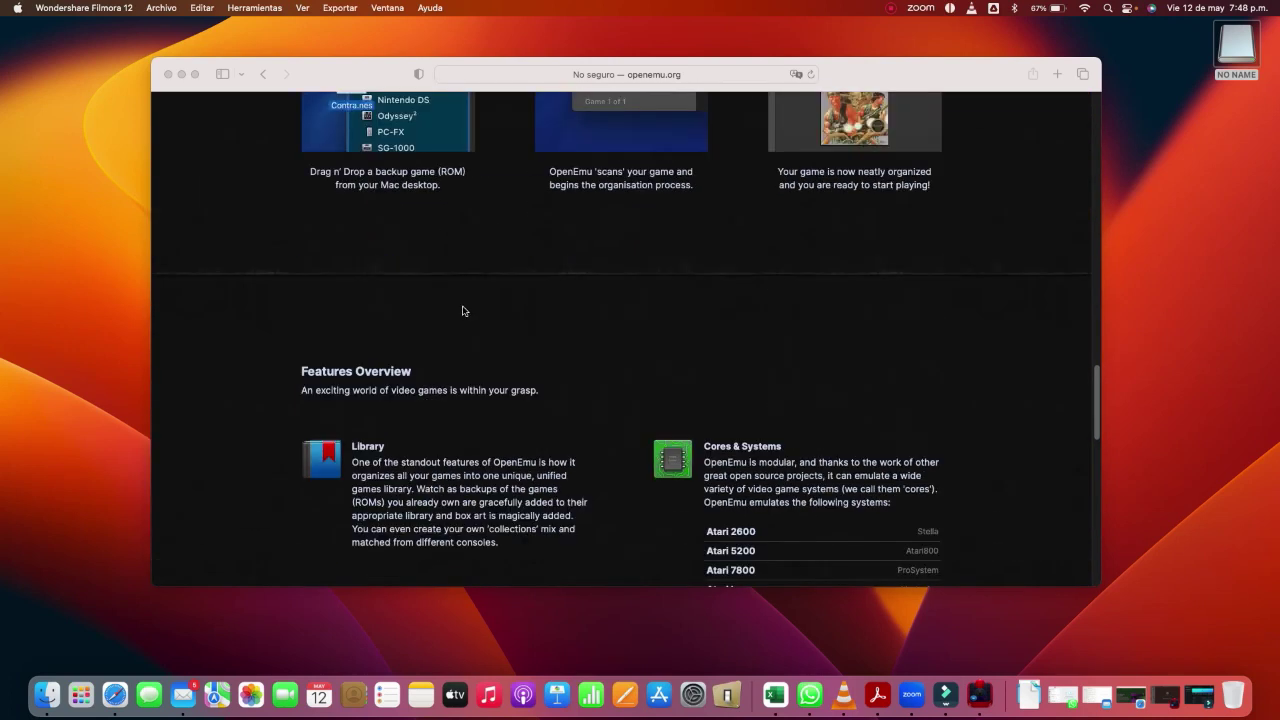
pyautogui.scroll(-2, 462, 311)
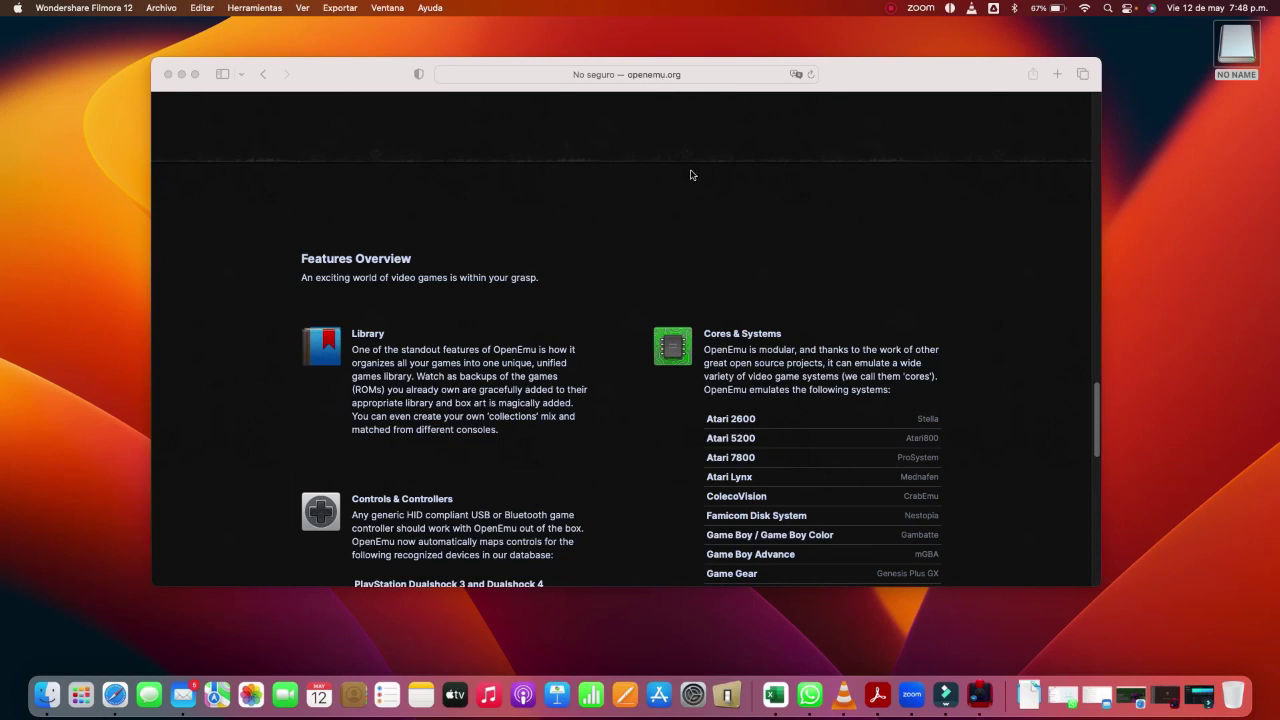
pyautogui.scroll(-3, 589, 371)
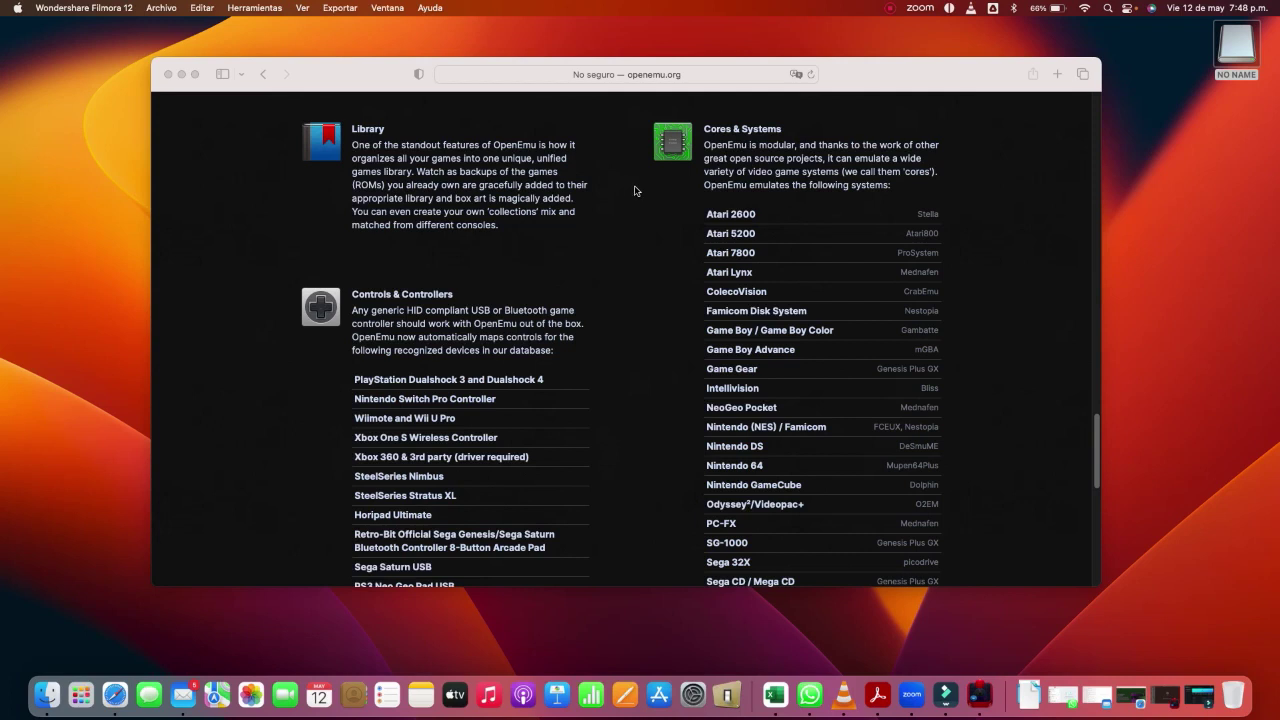
pyautogui.scroll(-1, 881, 274)
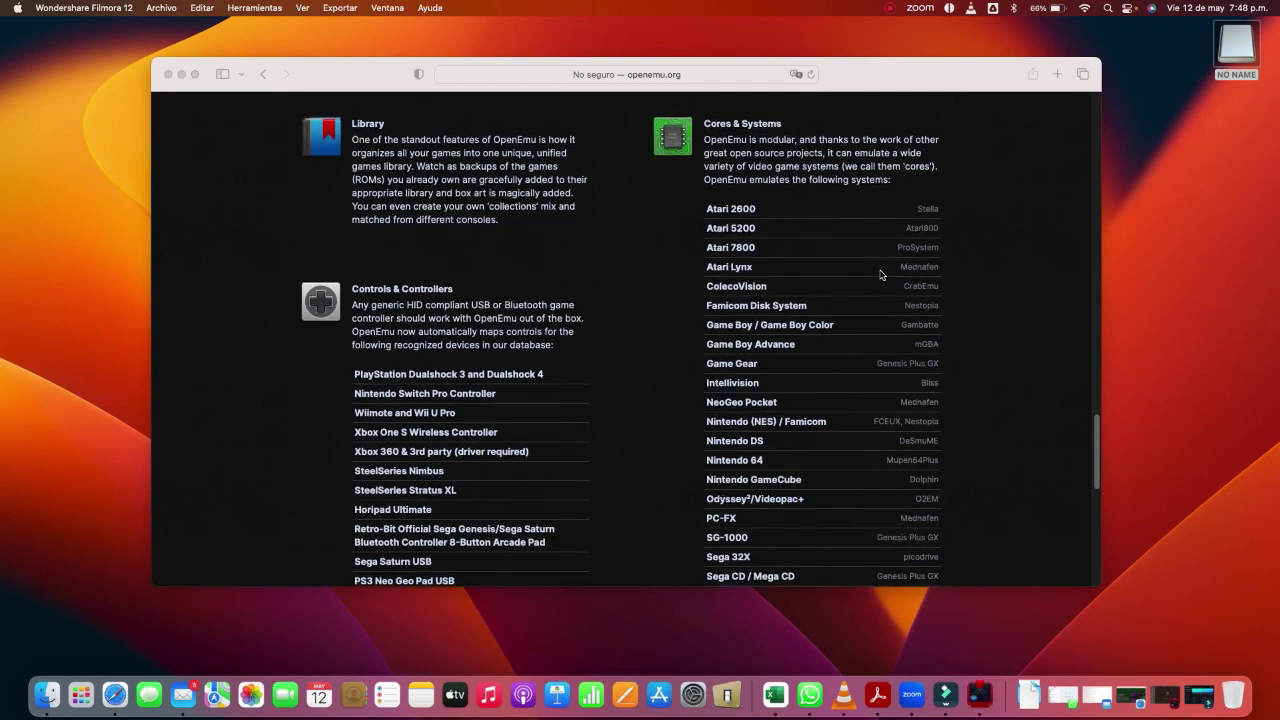
pyautogui.scroll(-3, 881, 274)
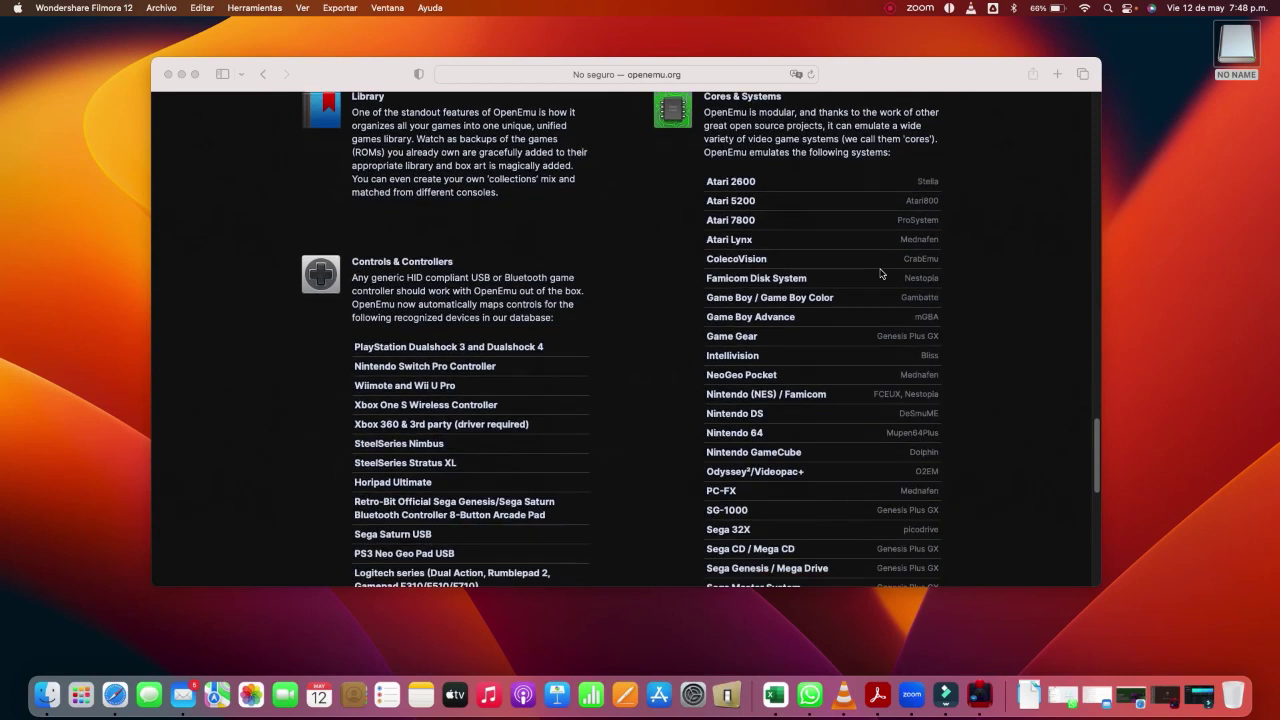
pyautogui.scroll(-5, 881, 274)
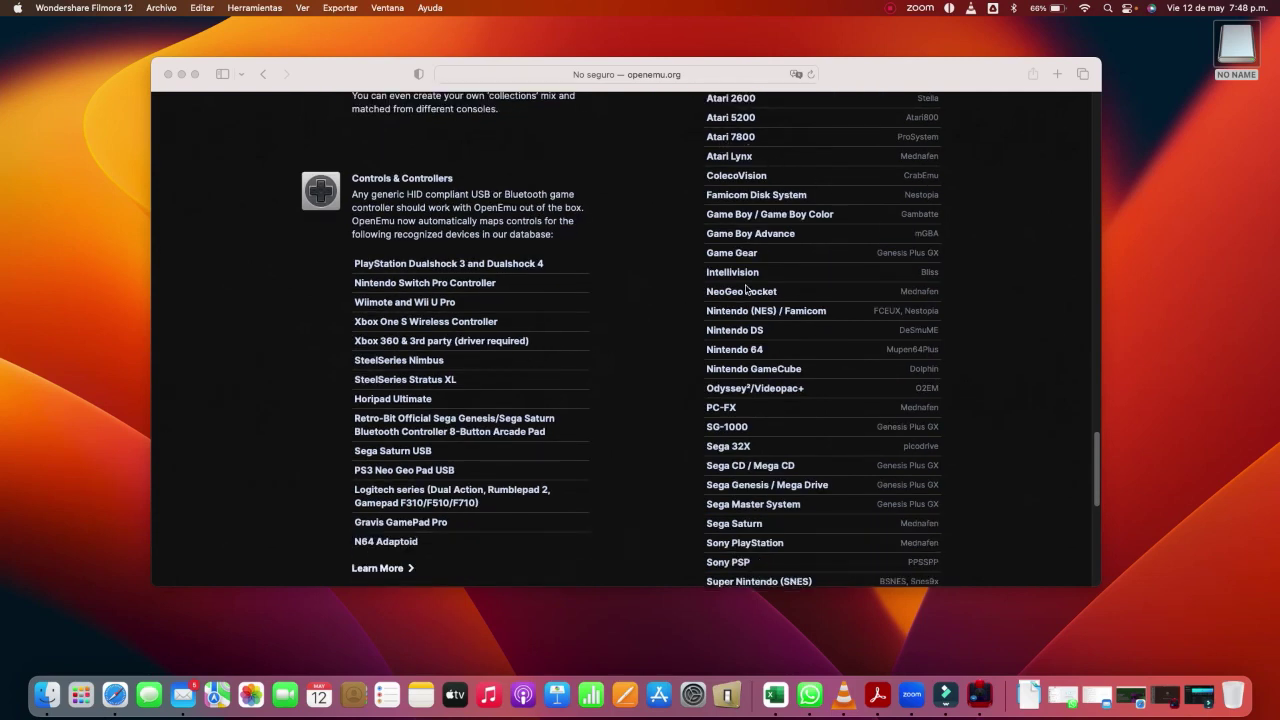
pyautogui.scroll(-1, 690, 345)
pyautogui.scroll(-3, 715, 333)
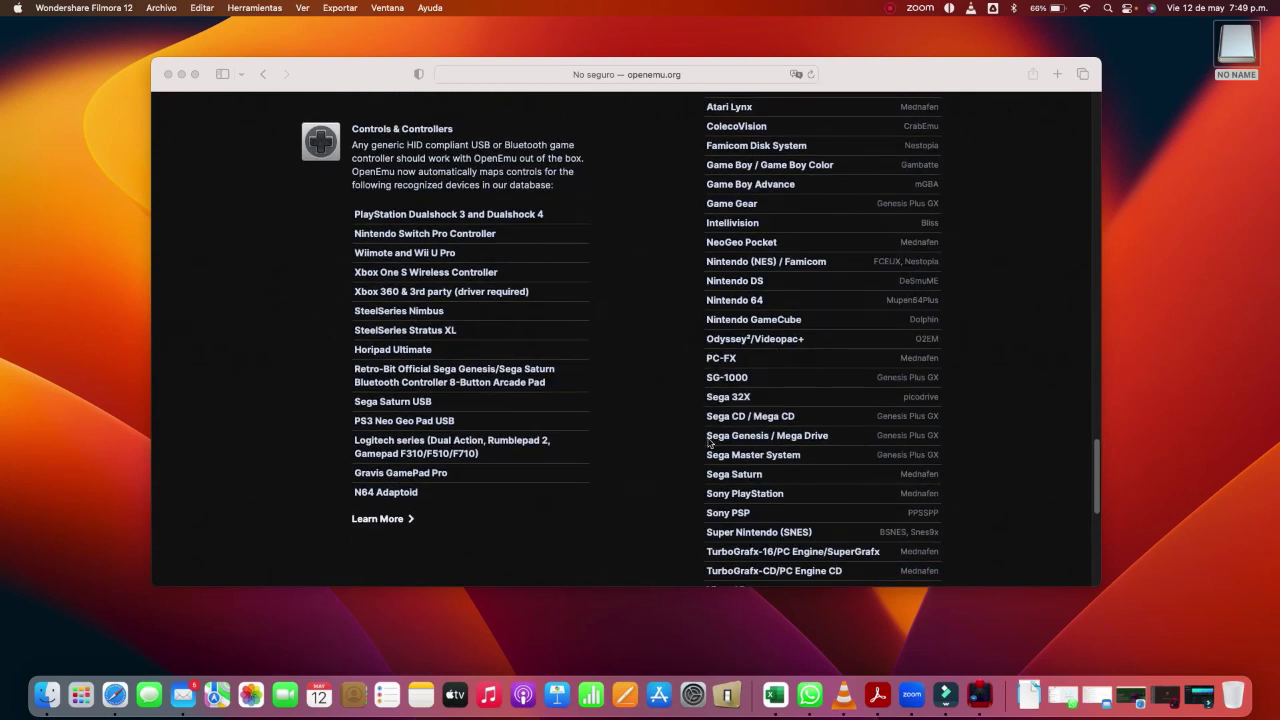
pyautogui.scroll(-2, 699, 457)
pyautogui.scroll(-8, 698, 457)
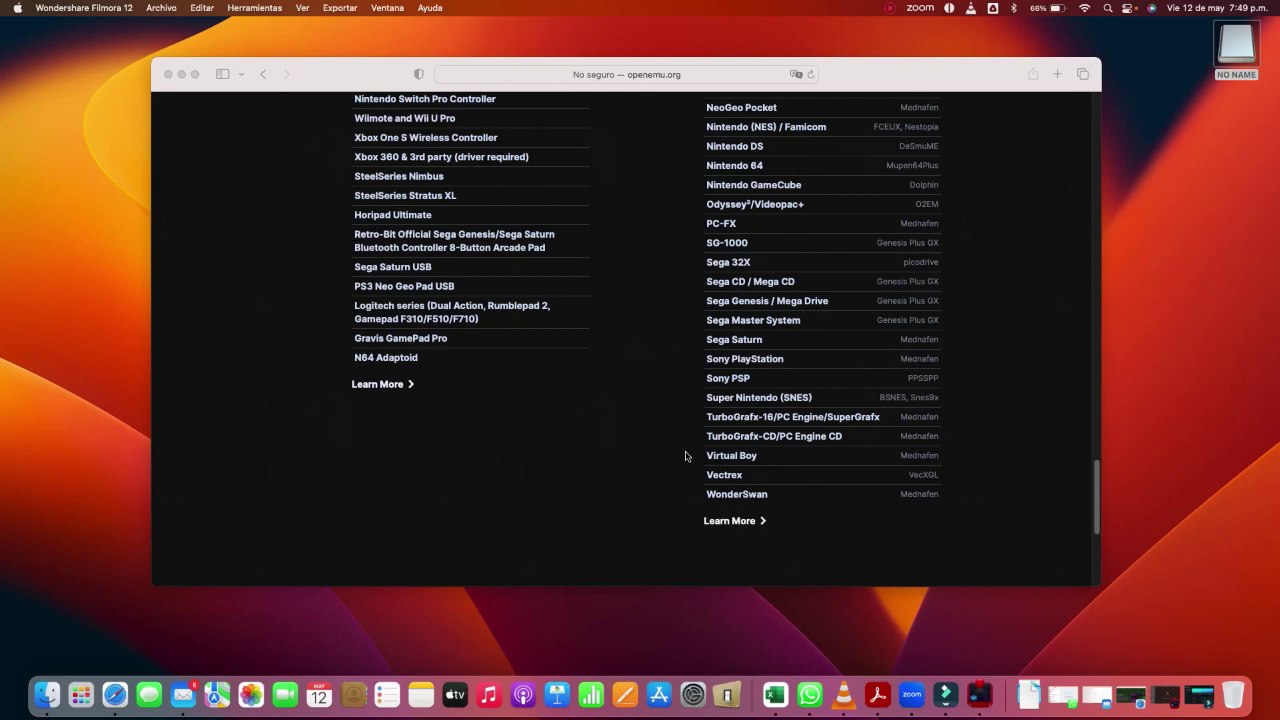
pyautogui.scroll(2, 690, 440)
pyautogui.scroll(10, 690, 438)
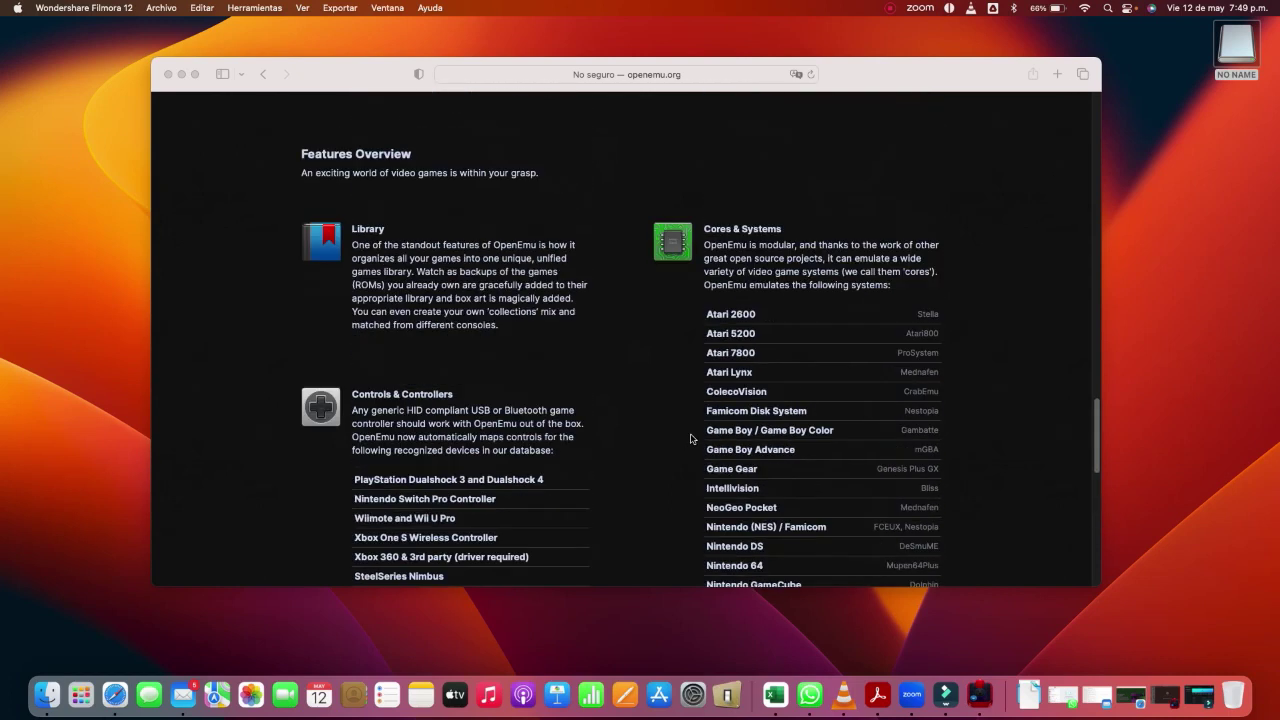
pyautogui.scroll(-8, 790, 394)
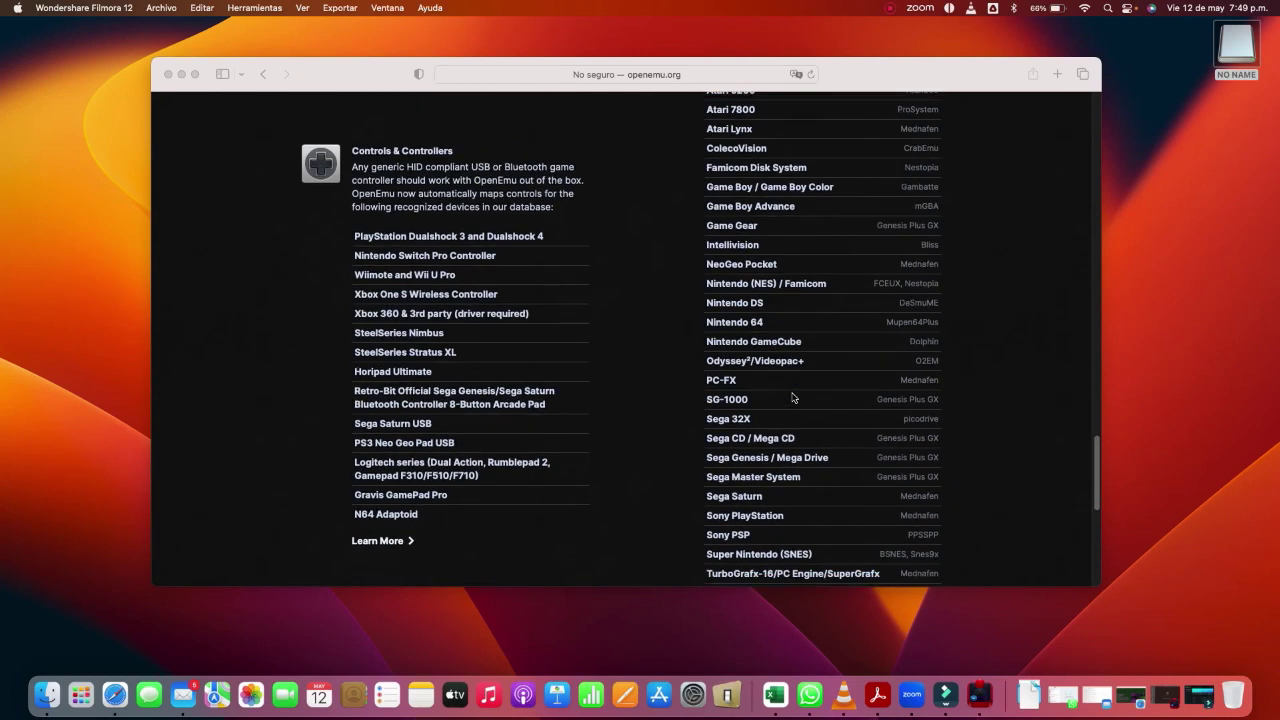
pyautogui.scroll(5, 792, 397)
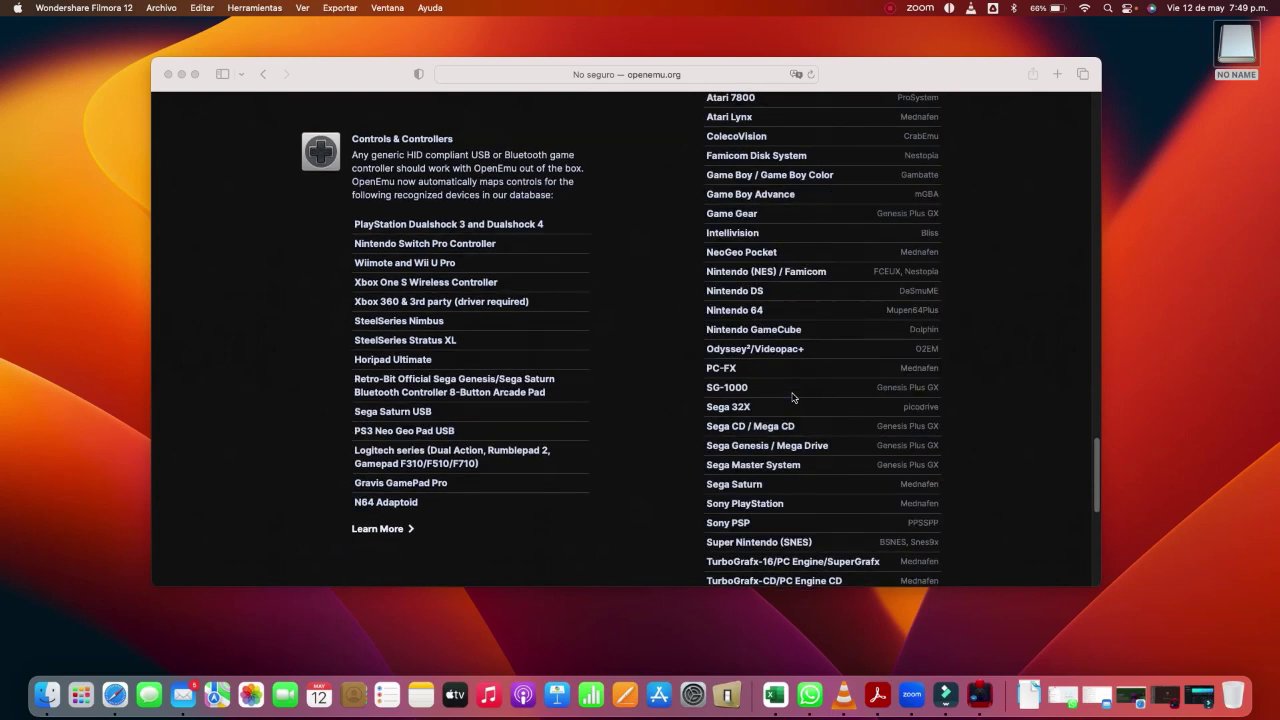
# Examine the list of recognised game controllers under Controls & Controllers on the OpenEmu page.
pyautogui.scroll(-1, 396, 367)
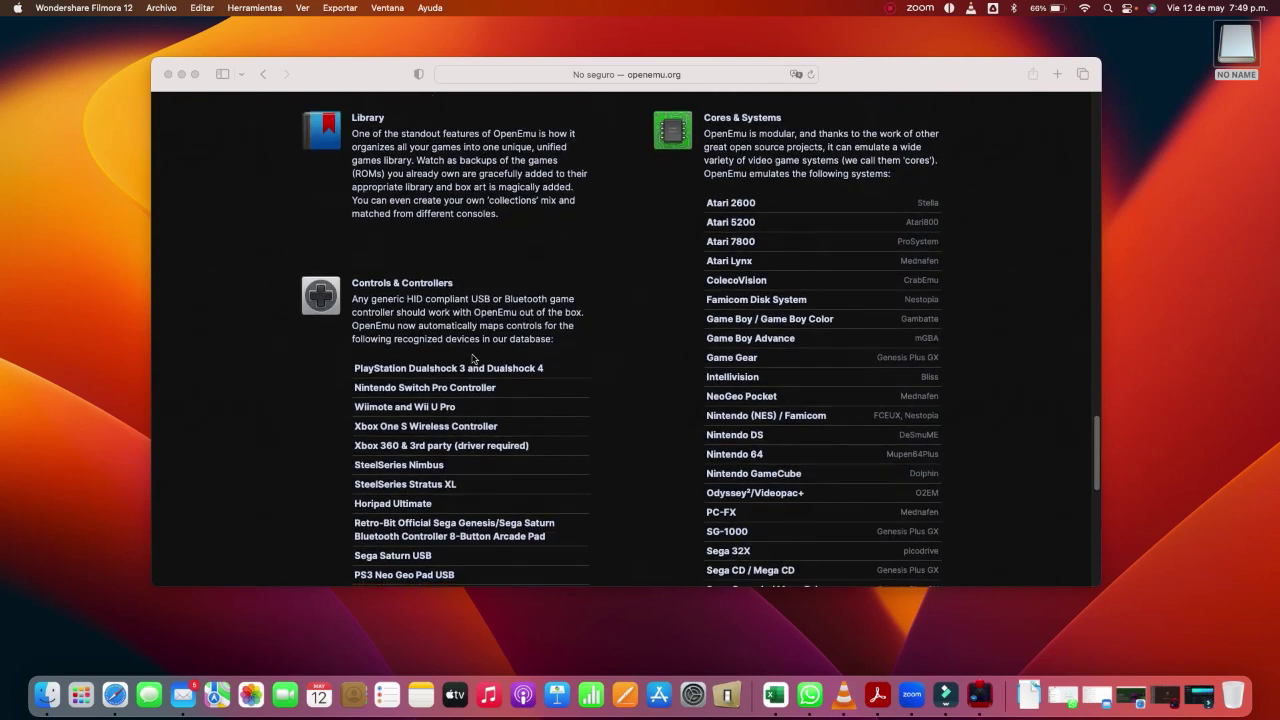
pyautogui.scroll(-3, 396, 367)
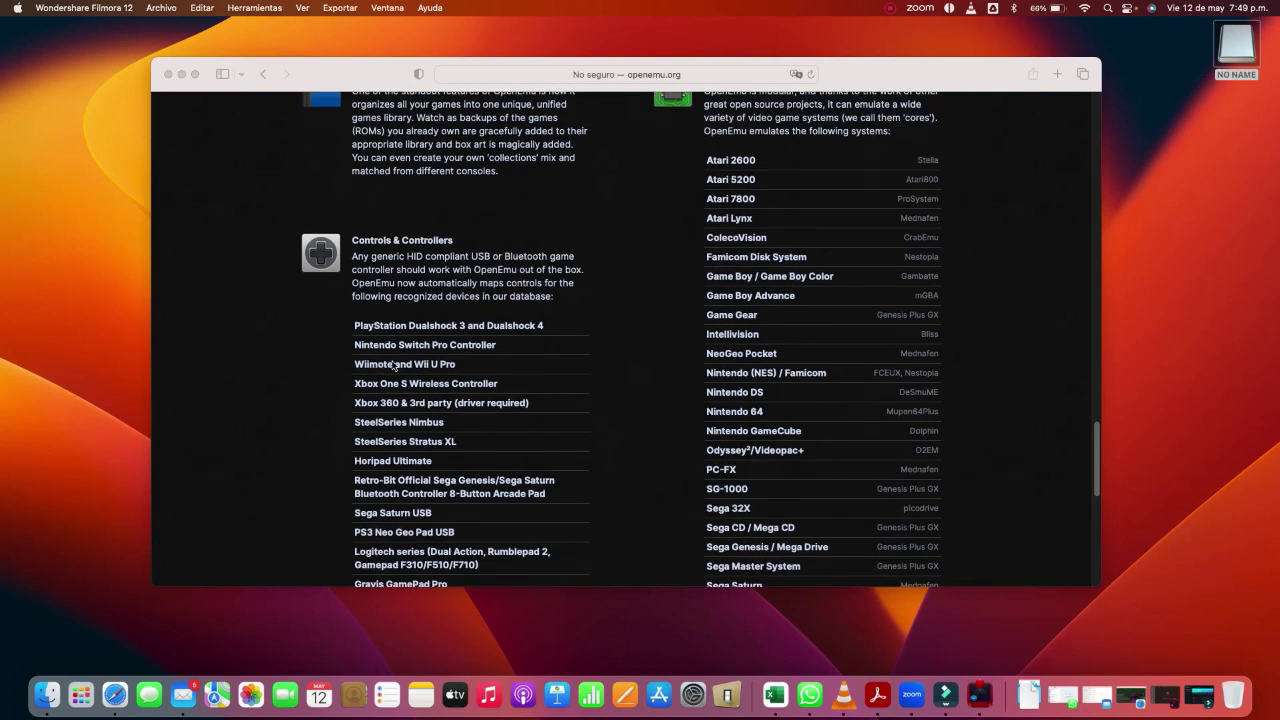
pyautogui.scroll(-2, 400, 360)
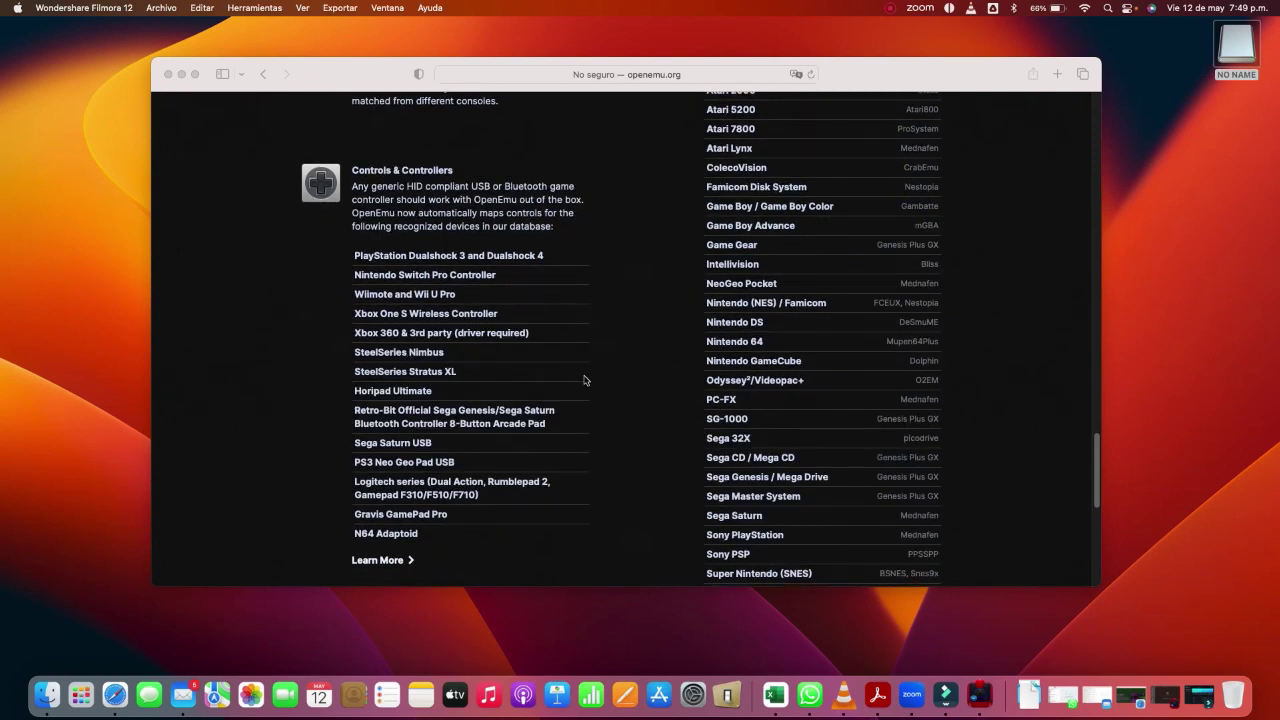
pyautogui.scroll(-1, 580, 386)
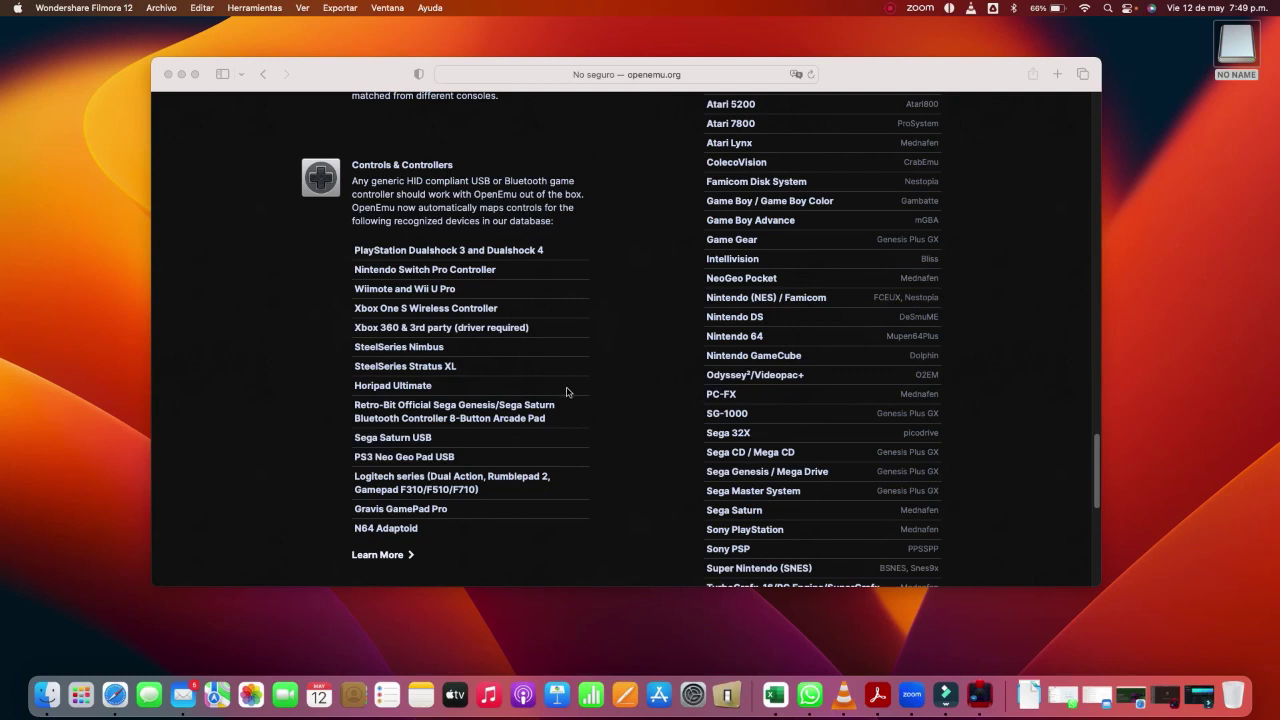
pyautogui.scroll(-2, 575, 390)
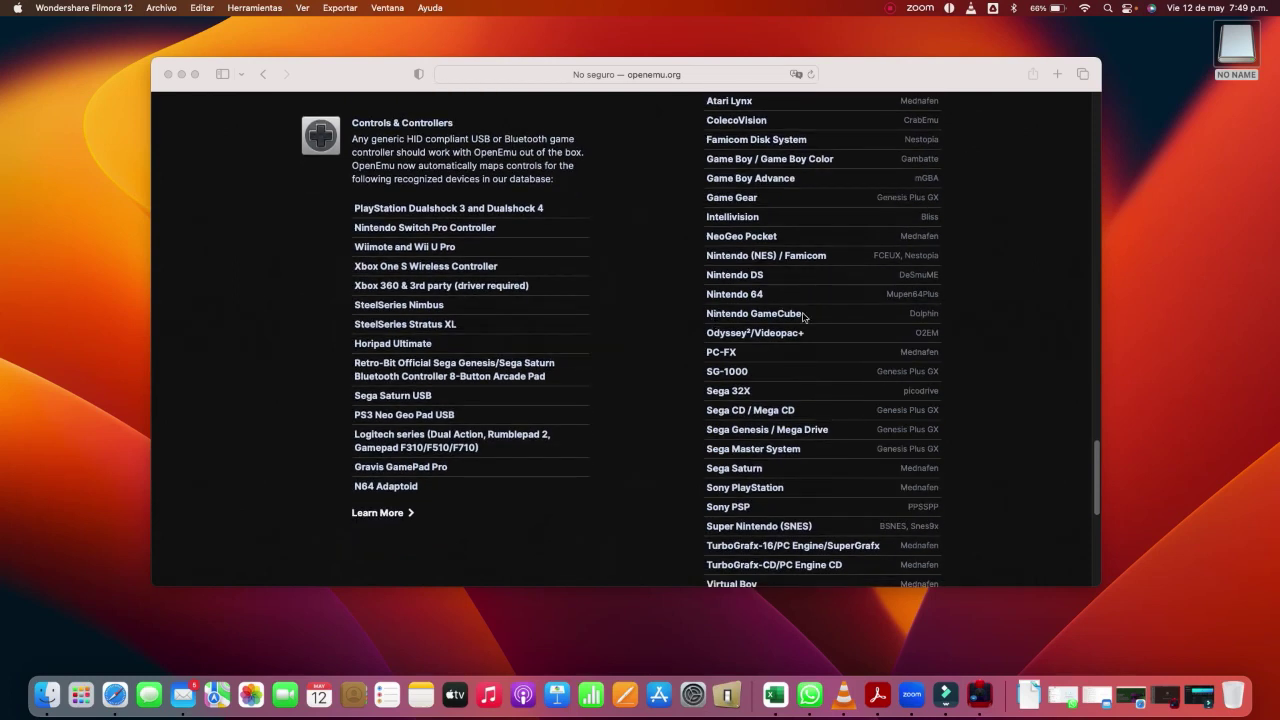
# Minimise the browser window with the OpenEmu page and switch to the OpenEmu app.
pyautogui.scroll(5, 813, 322)
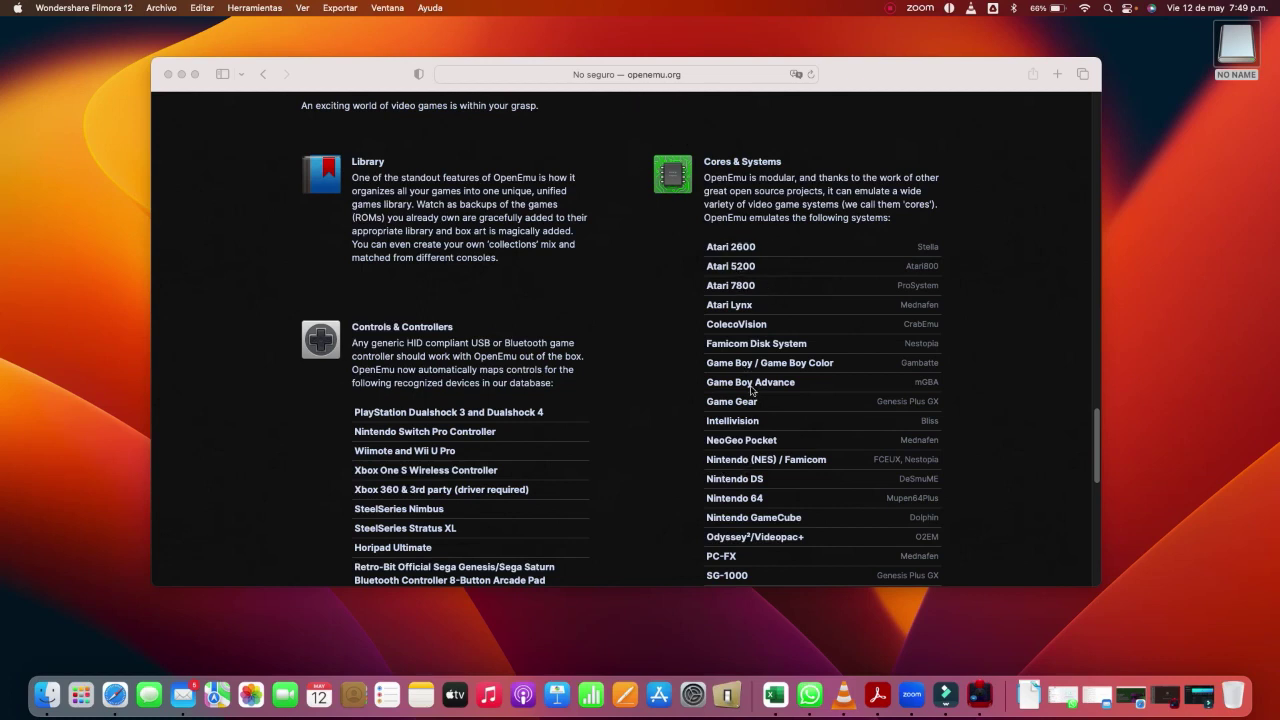
pyautogui.click(181, 74)
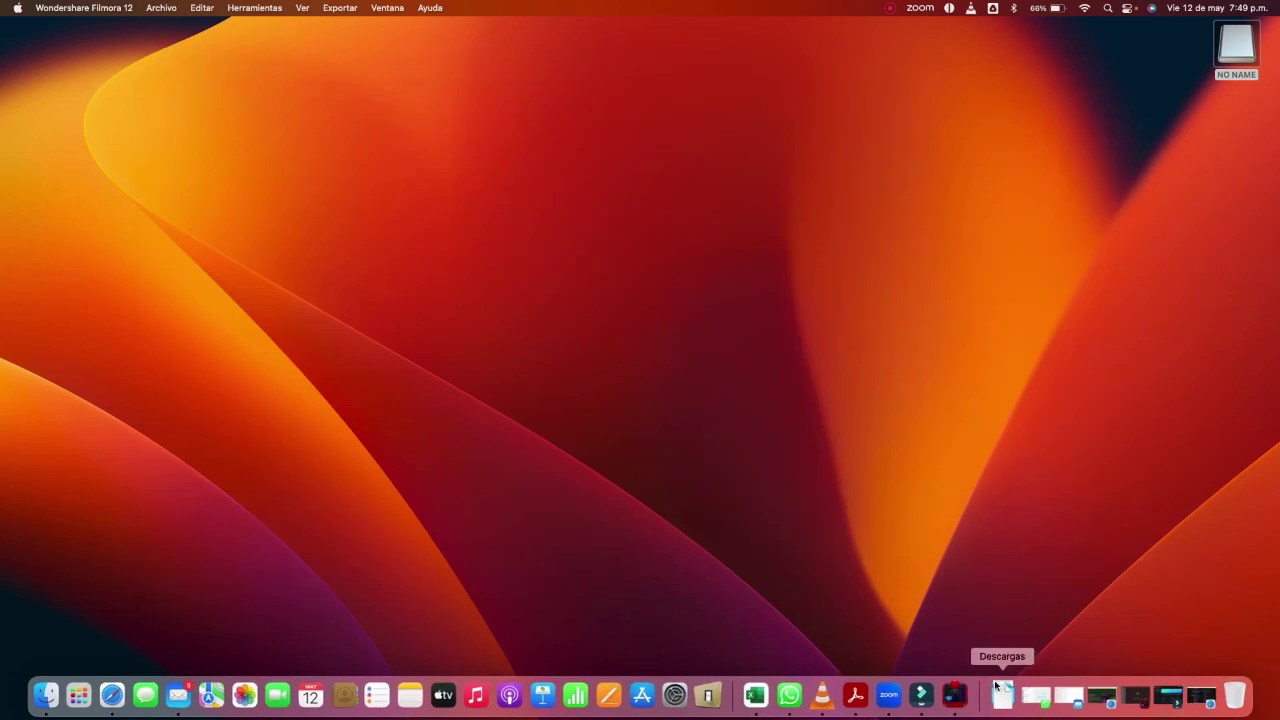
pyautogui.click(955, 693)
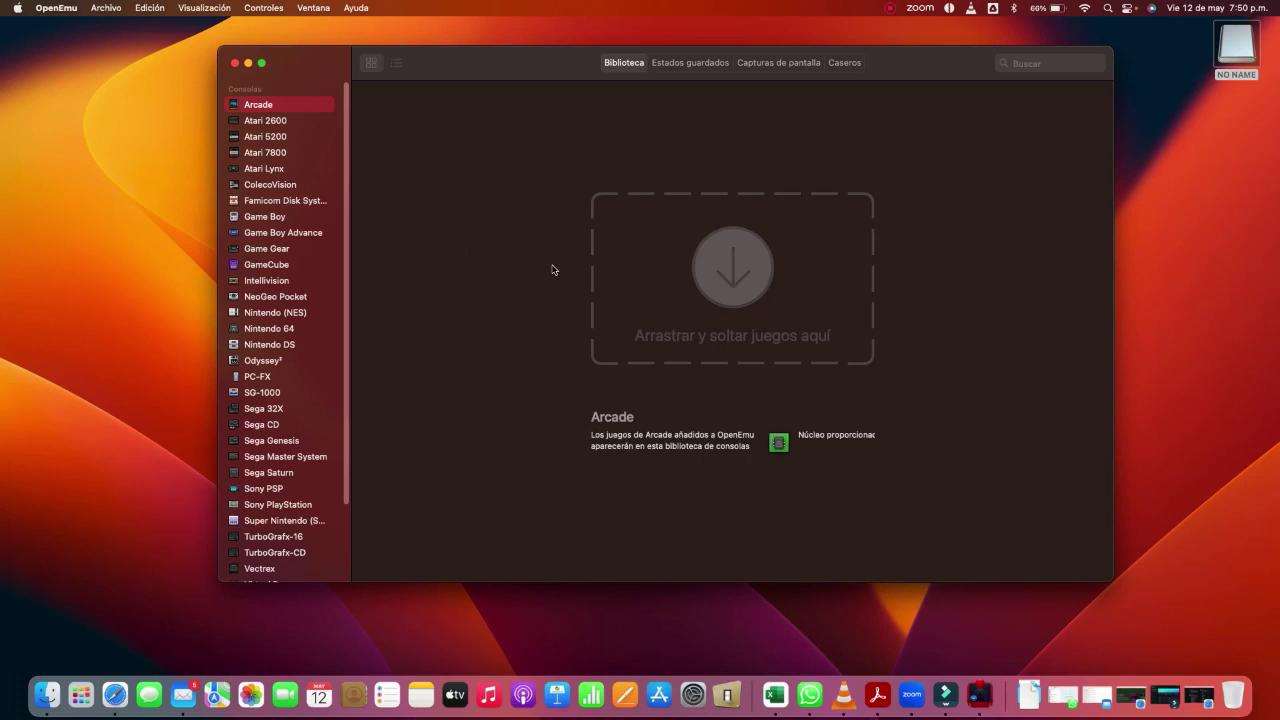
# View the console libraries one after another from Atari 2600 to Game Gear.
pyautogui.click(285, 121)
pyautogui.click(272, 139)
pyautogui.click(269, 153)
pyautogui.click(267, 169)
pyautogui.click(265, 185)
pyautogui.click(263, 204)
pyautogui.click(260, 232)
pyautogui.click(263, 248)
# Continue through the console libraries from GameCube to PC-FX and dismiss the disc import guide notice.
pyautogui.press('Down')
pyautogui.press('Down')
pyautogui.press('Down')
pyautogui.press('Down')
pyautogui.press('Down')
pyautogui.press('Down')
pyautogui.press('Down')
pyautogui.press('Down')
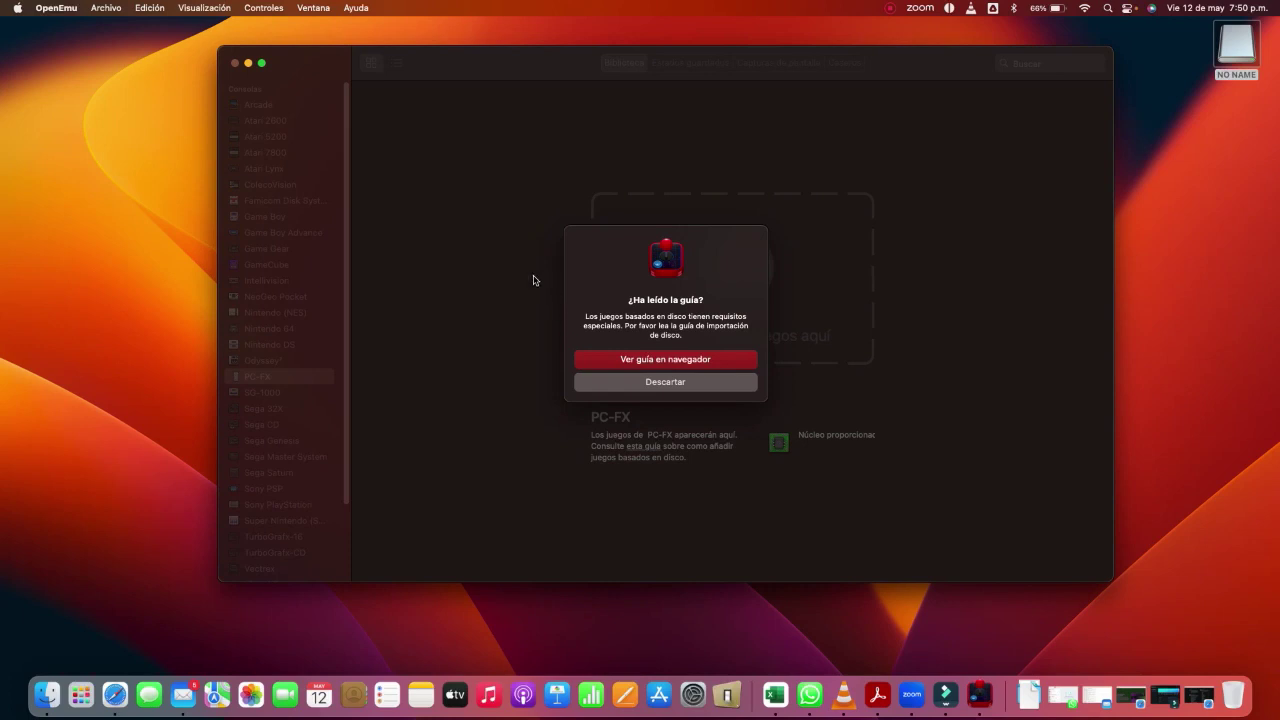
pyautogui.click(662, 385)
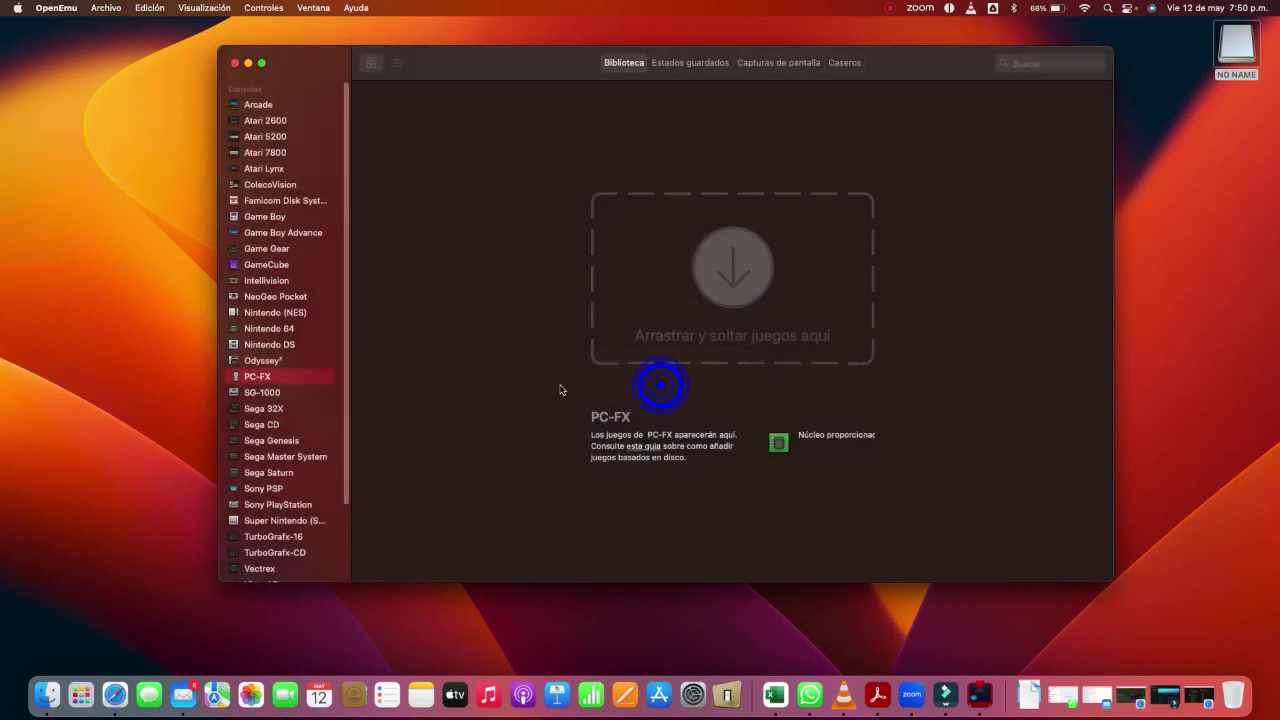
# Look through the remaining entries of the console list and show the Arcade library.
pyautogui.scroll(-3, 345, 416)
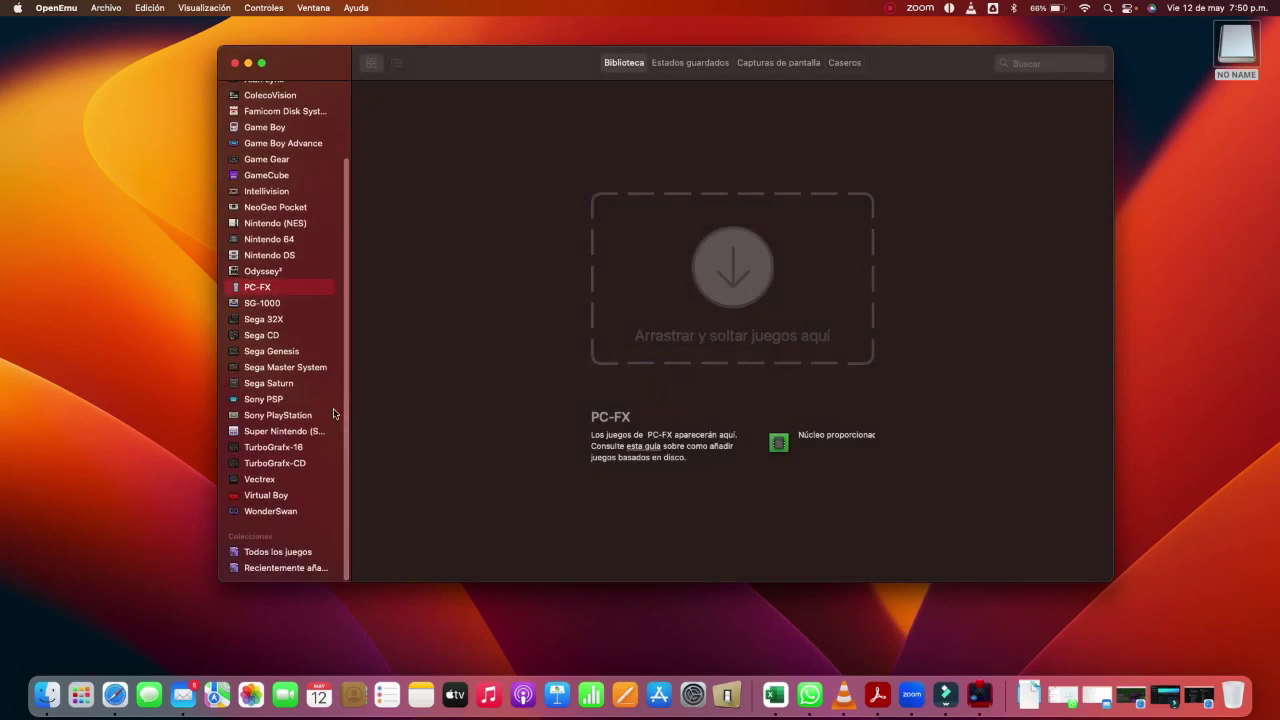
pyautogui.scroll(3, 335, 414)
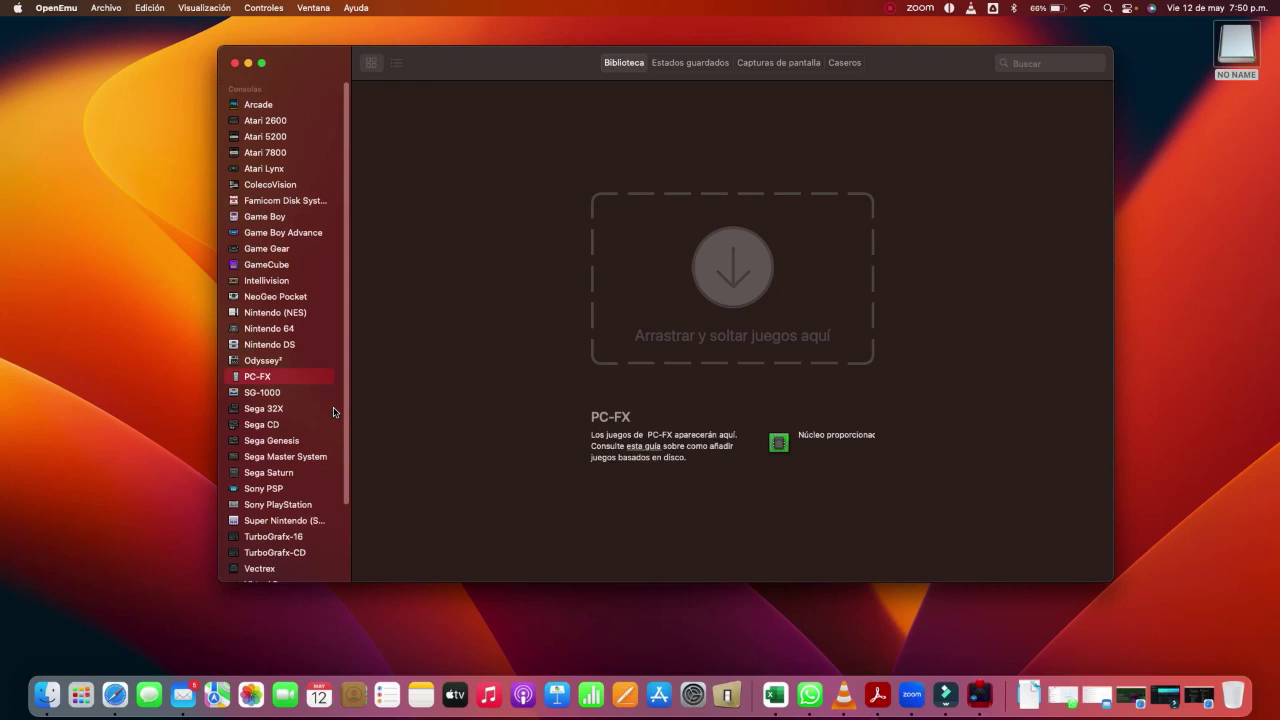
pyautogui.click(256, 105)
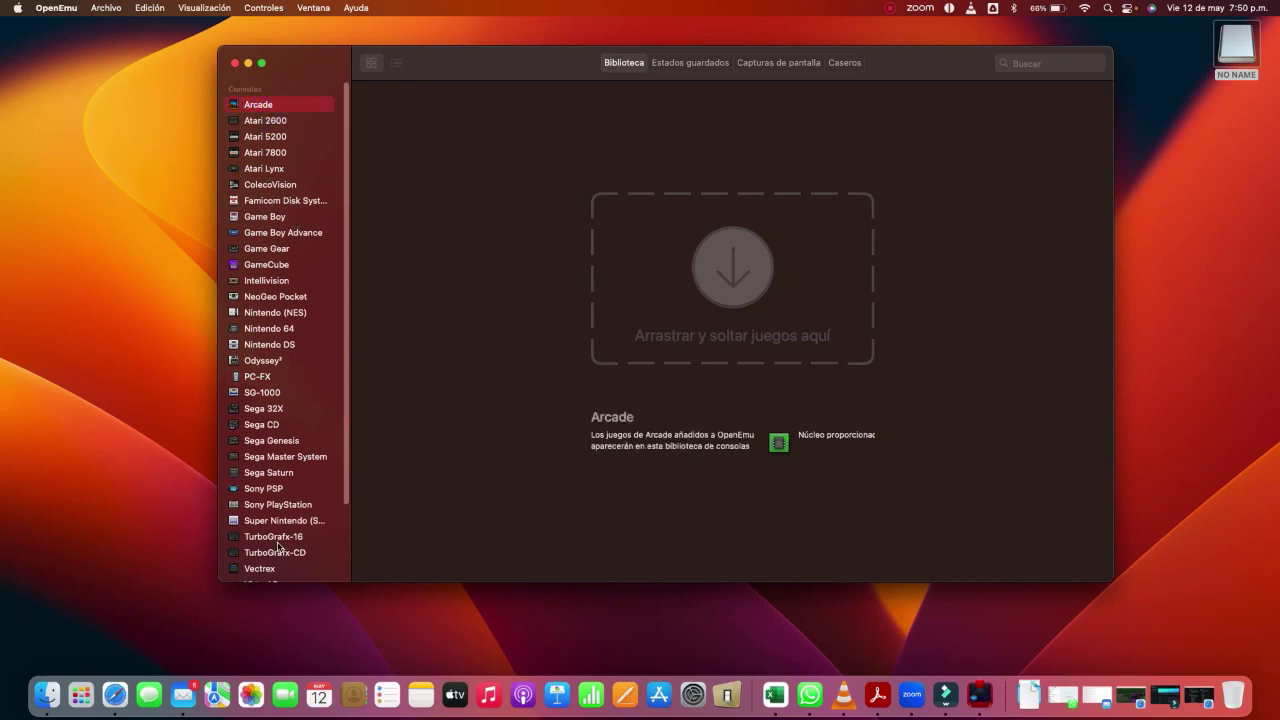
pyautogui.click(48, 693)
pyautogui.rightClick(50, 693)
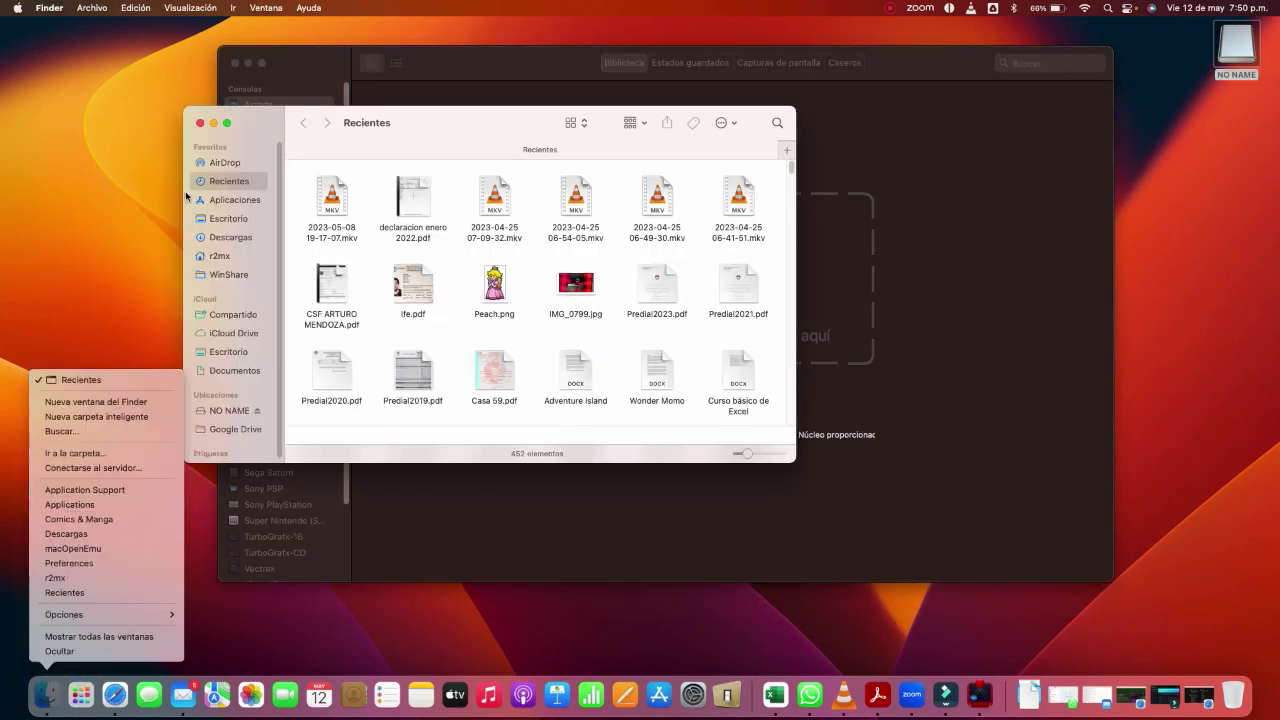
pyautogui.click(200, 123)
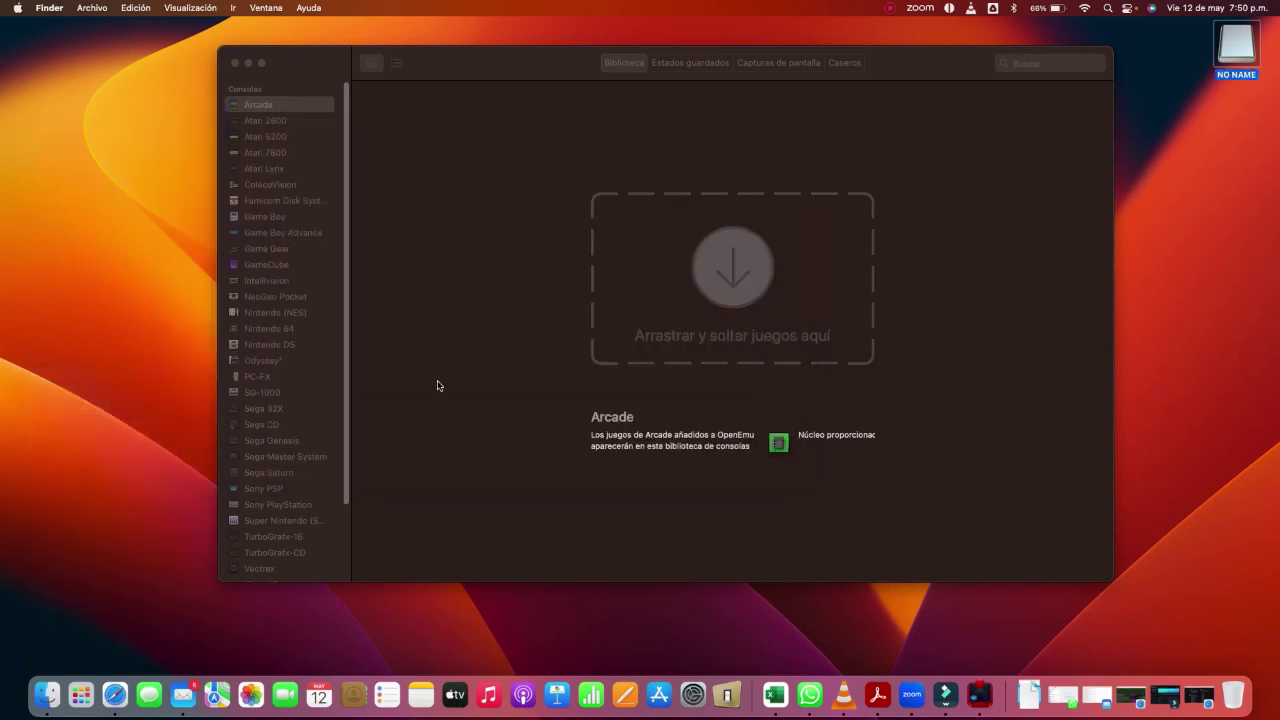
pyautogui.rightClick(48, 692)
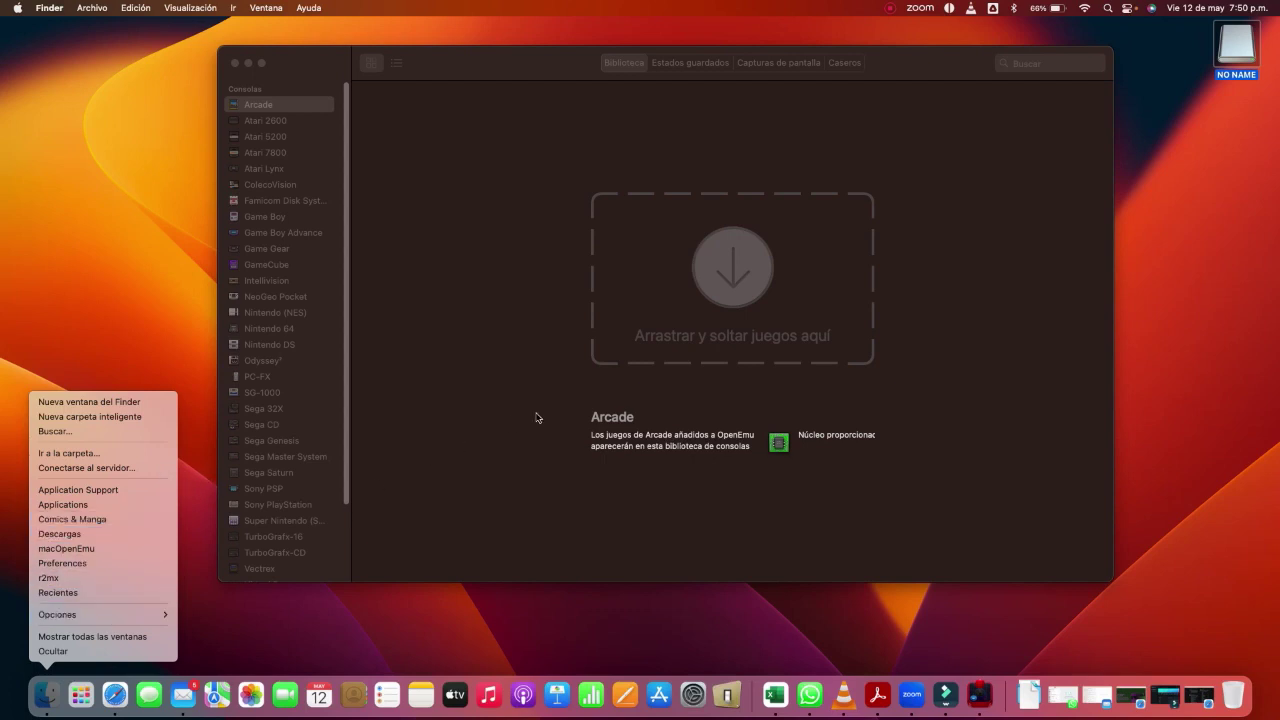
pyautogui.click(686, 348)
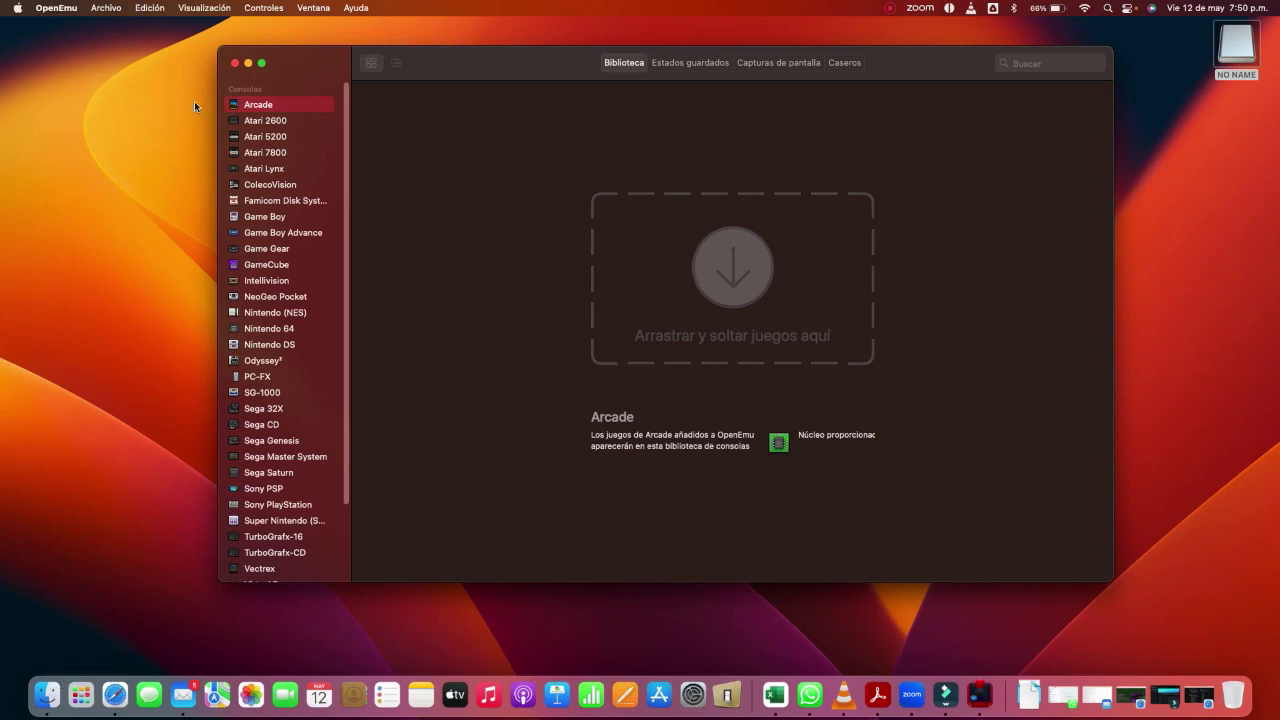
# Open OpenEmu's settings, examine the Biblioteca options, including the copy-to-library setting and available libraries, and close the settings.
pyautogui.click(54, 10)
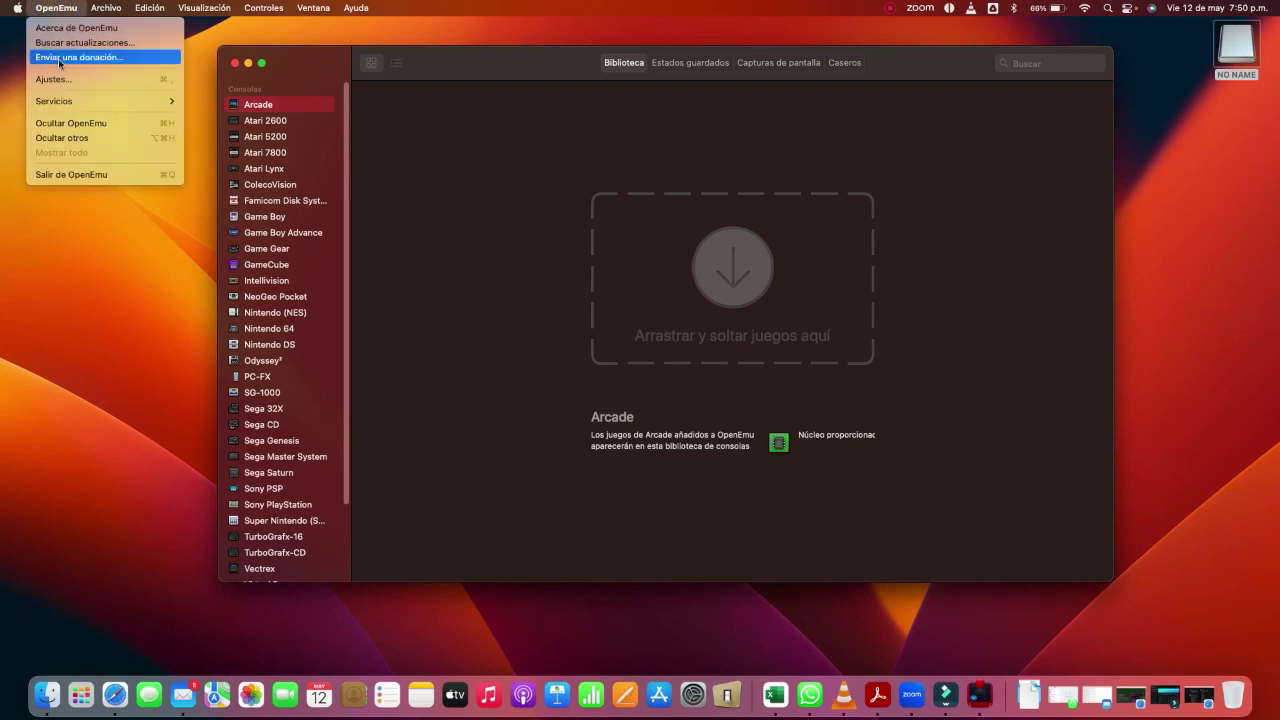
pyautogui.click(87, 80)
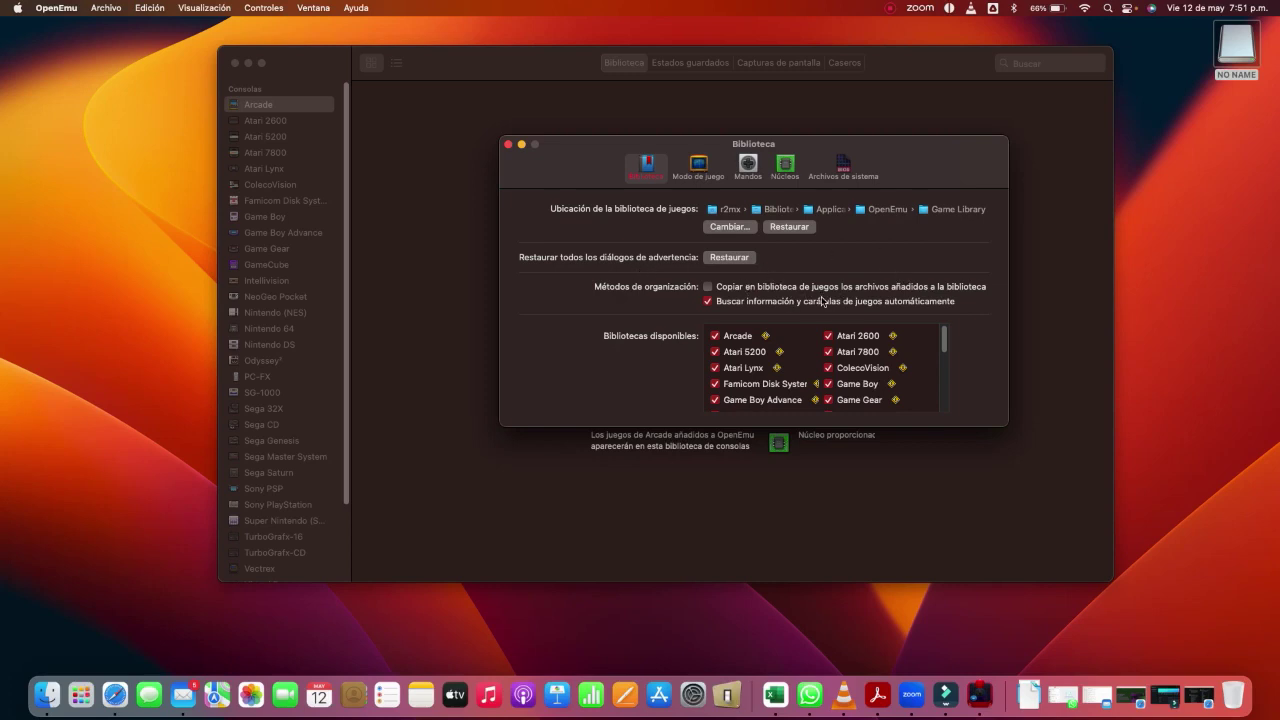
pyautogui.scroll(-10, 880, 372)
pyautogui.scroll(10, 880, 372)
pyautogui.click(708, 287)
pyautogui.click(707, 287)
pyautogui.click(507, 145)
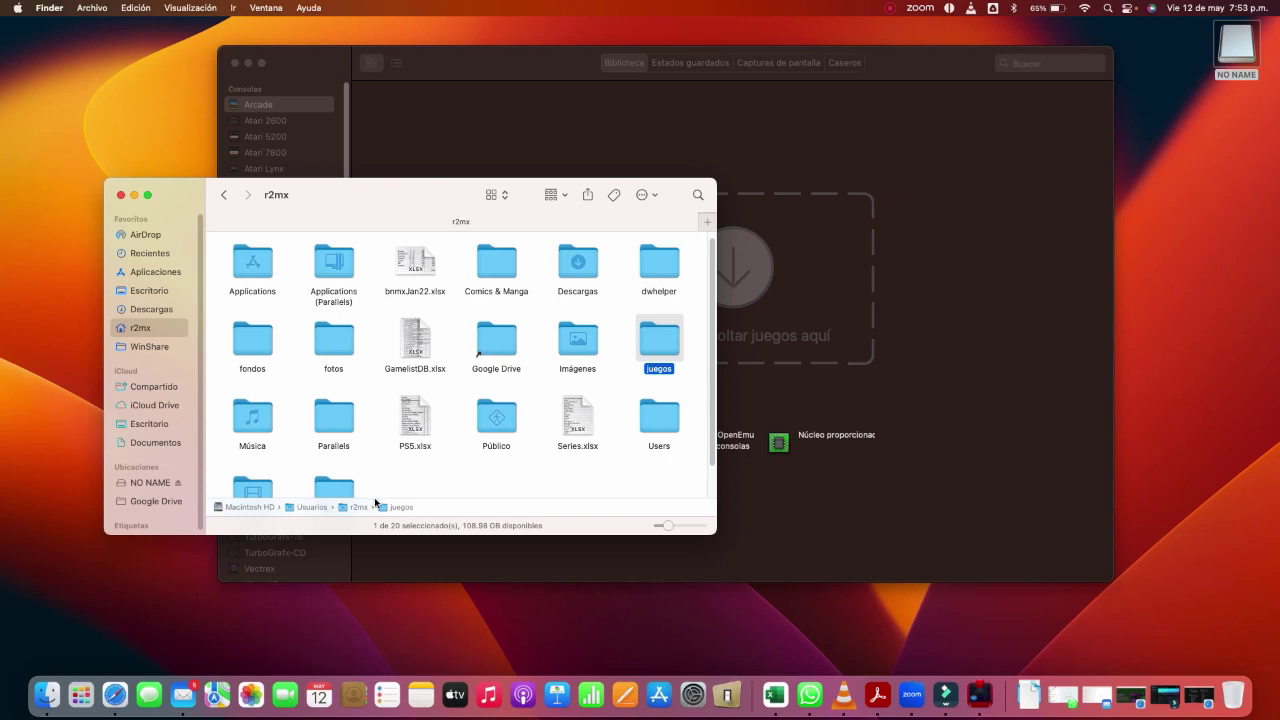
# Open the juegos folder in Finder, look over its console folders and move the window off OpenEmu's console list and drop area.
pyautogui.doubleClick(663, 346)
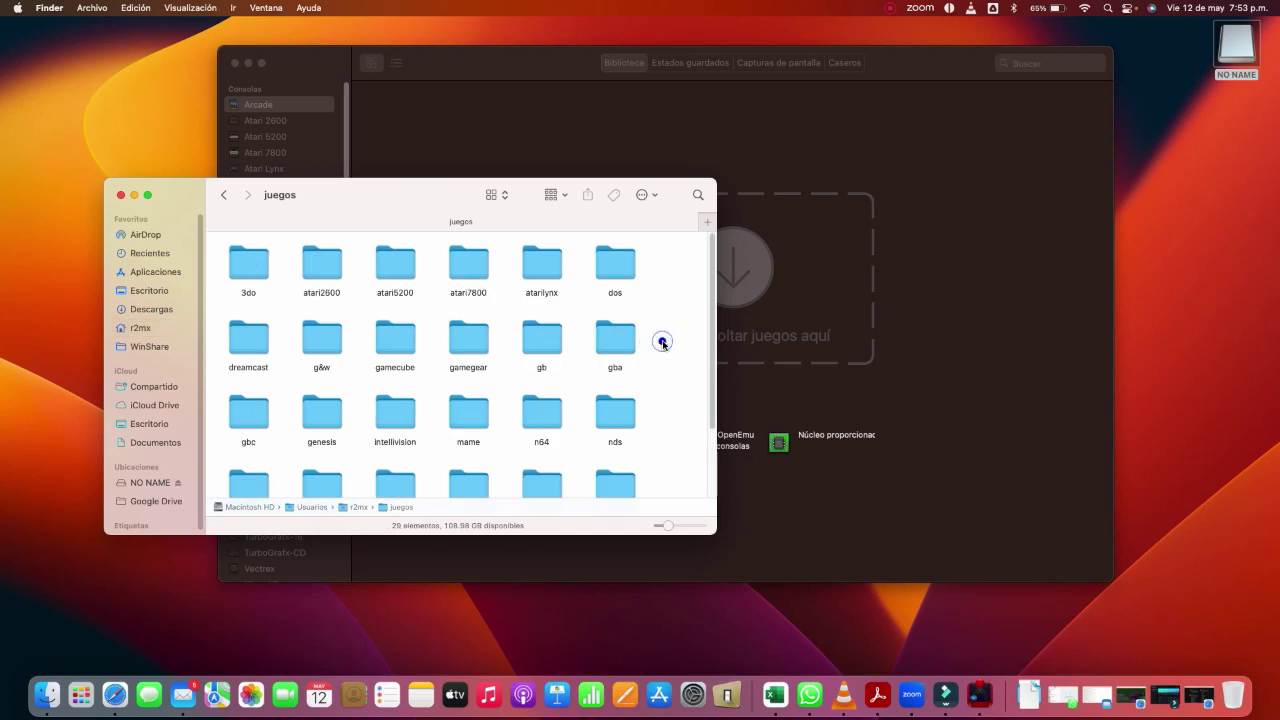
pyautogui.scroll(-3, 514, 397)
pyautogui.scroll(4, 512, 397)
pyautogui.moveTo(330, 203); pyautogui.dragTo(647, 389)
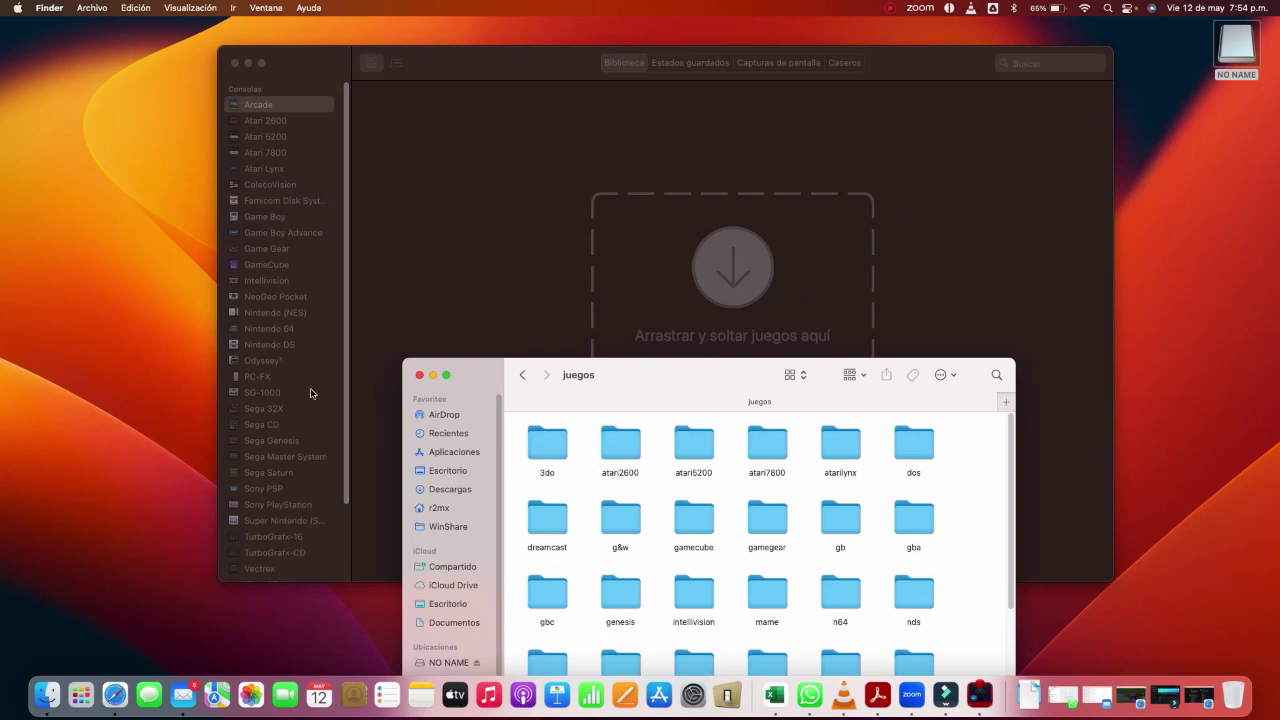
pyautogui.click(550, 446)
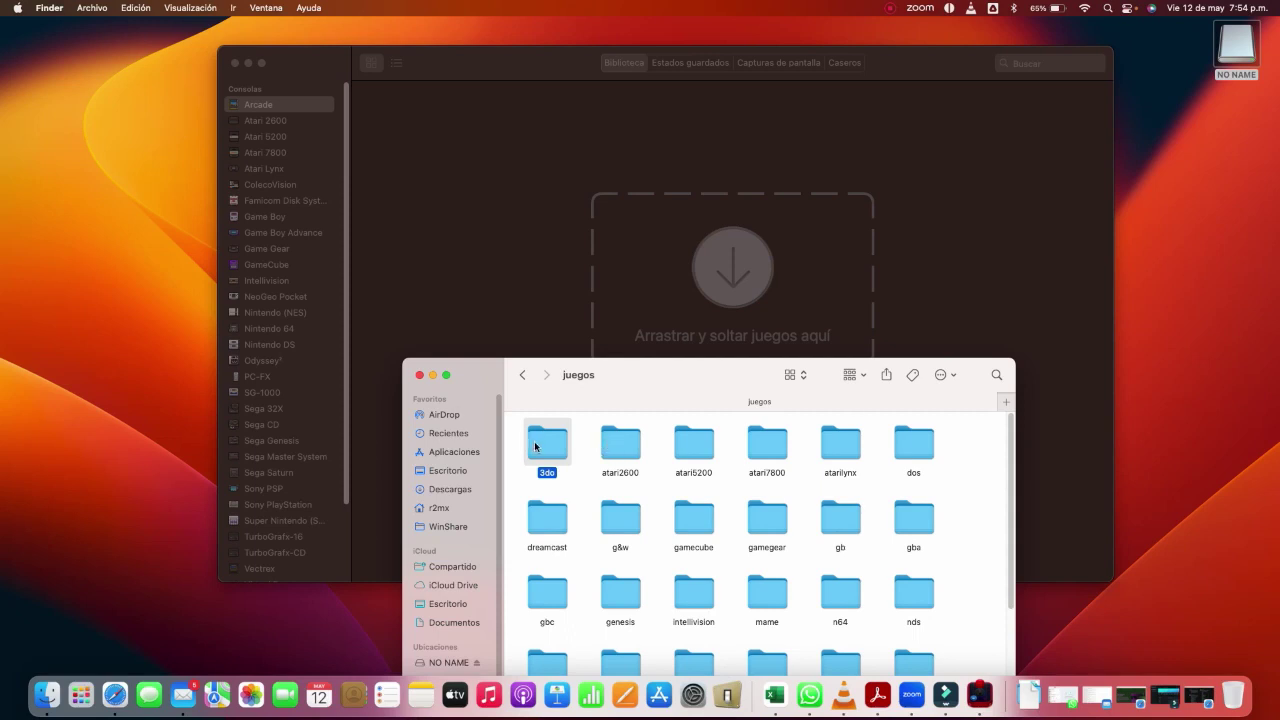
pyautogui.click(616, 451)
pyautogui.hotkey('shift', 'Right')
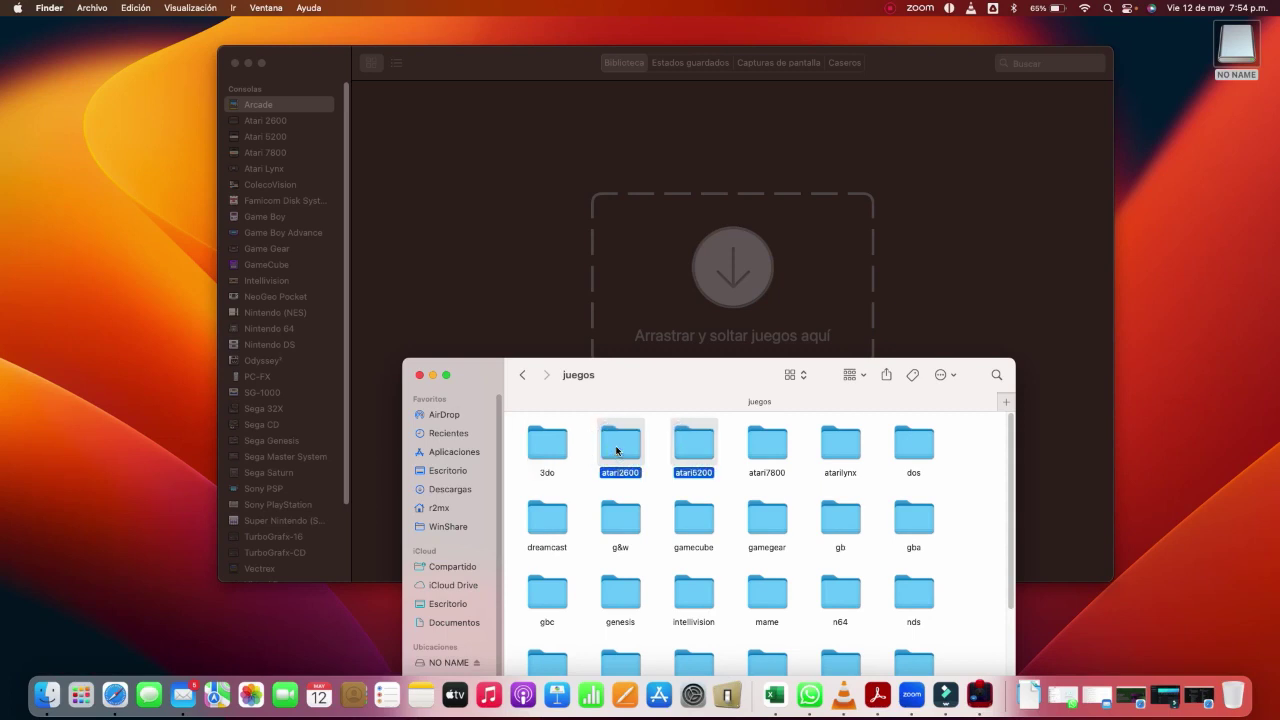
pyautogui.hotkey('shift', 'Right')
pyautogui.hotkey('shift', 'Right')
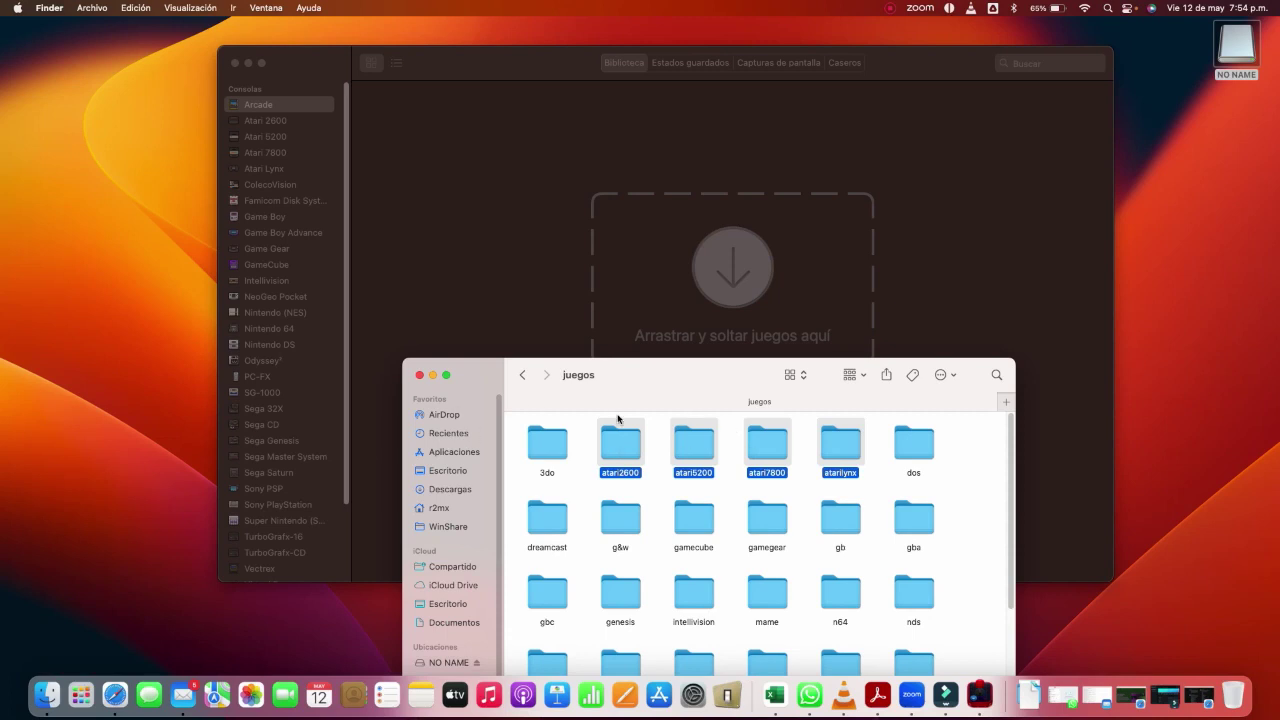
# Add the Air Raid (Men-A-Vision) (PAL).a26 game from the atari2600 folder to OpenEmu and show the Atari 2600 library.
pyautogui.doubleClick(645, 443)
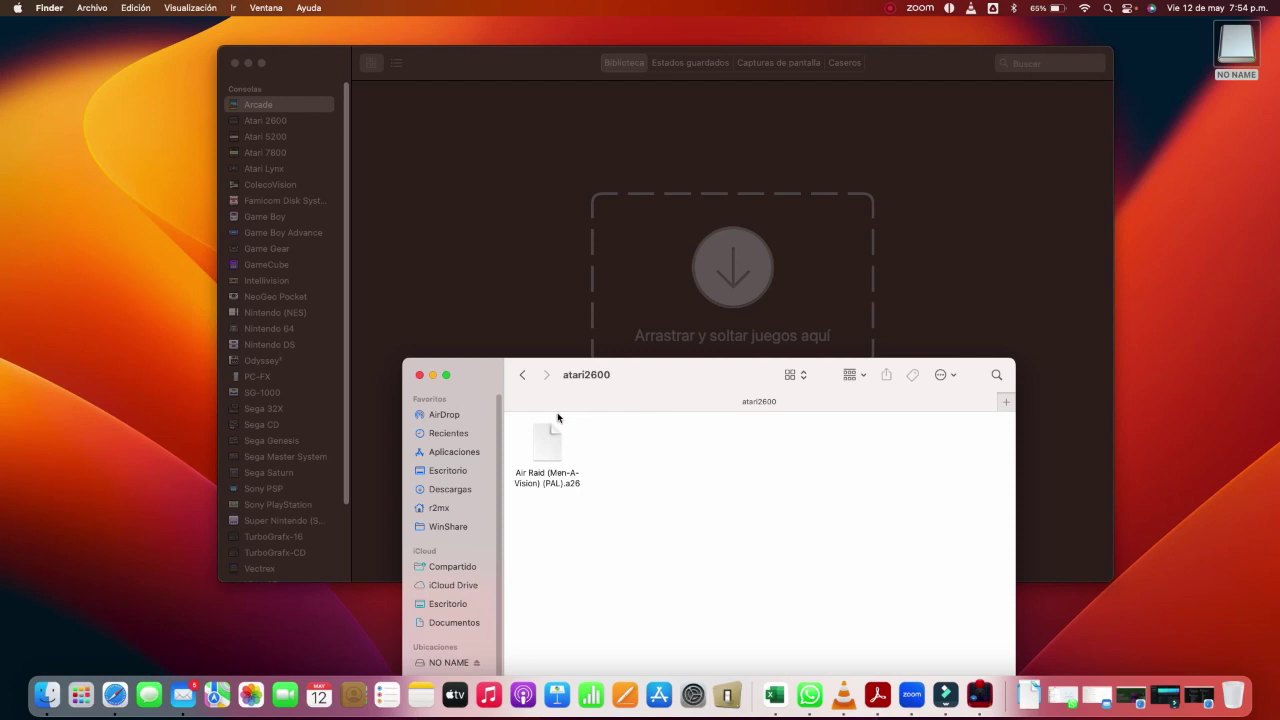
pyautogui.moveTo(544, 441); pyautogui.dragTo(520, 261)
pyautogui.click(272, 121)
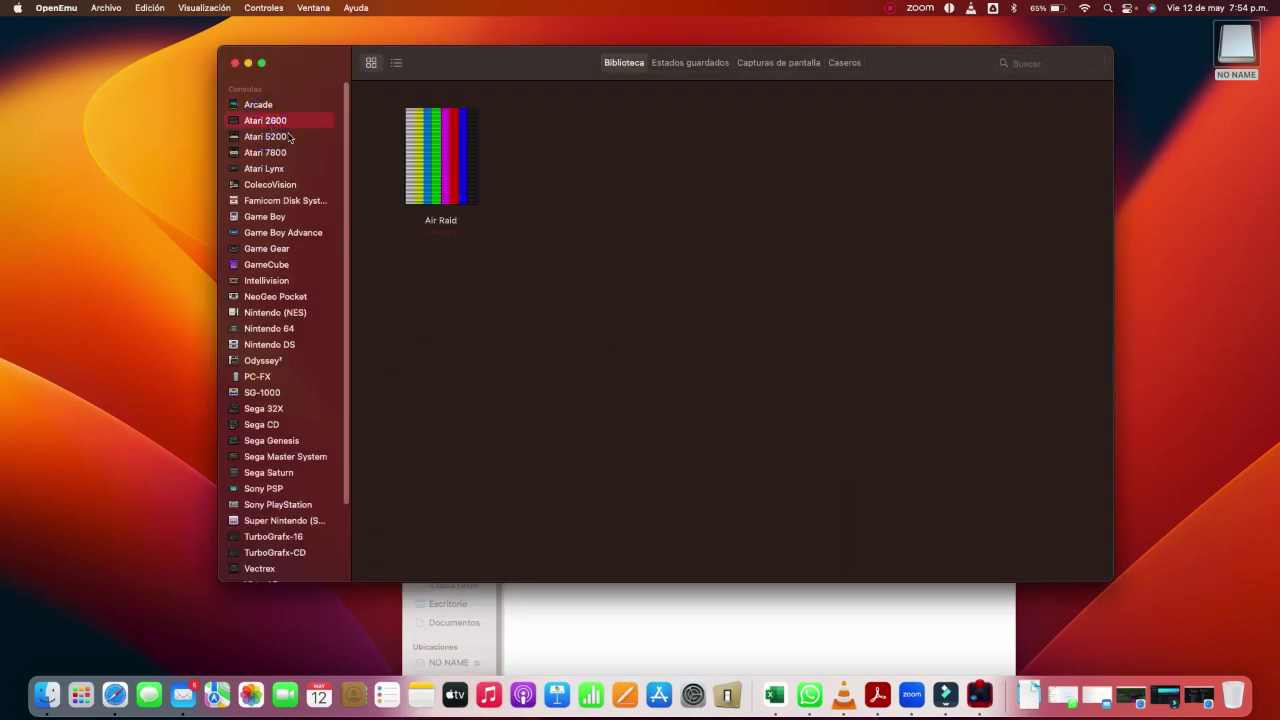
pyautogui.click(636, 611)
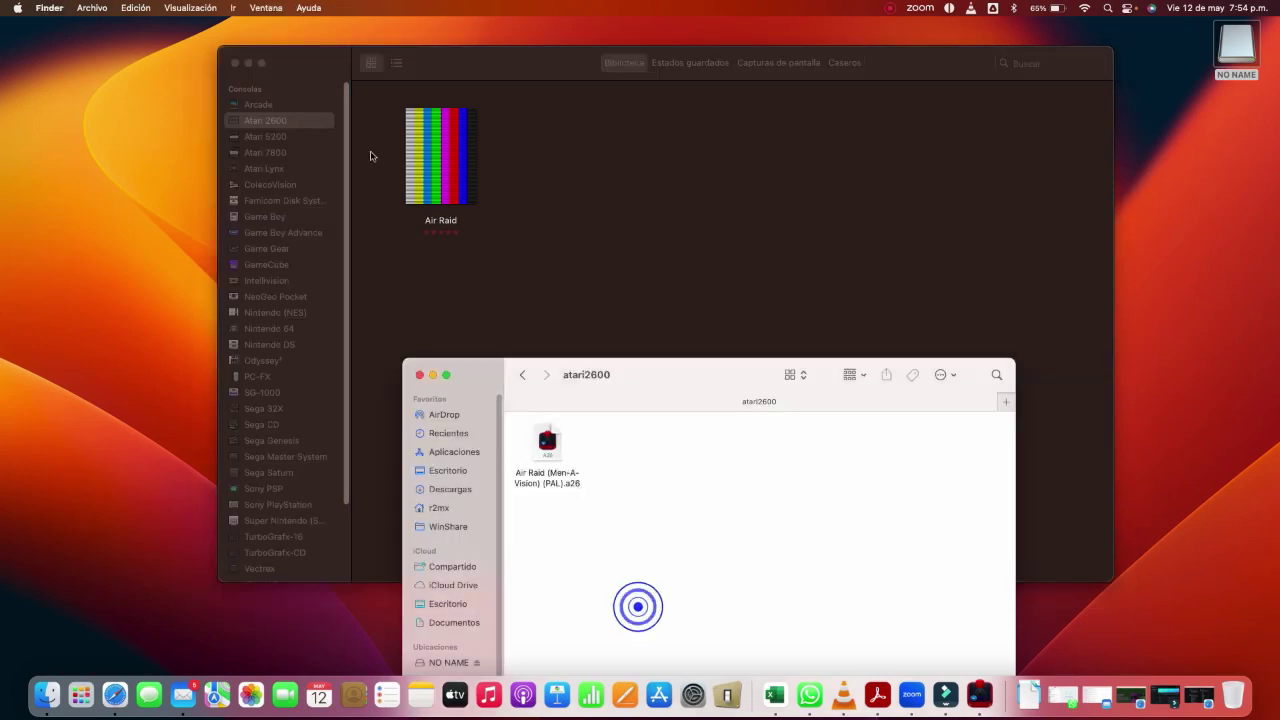
pyautogui.click(293, 123)
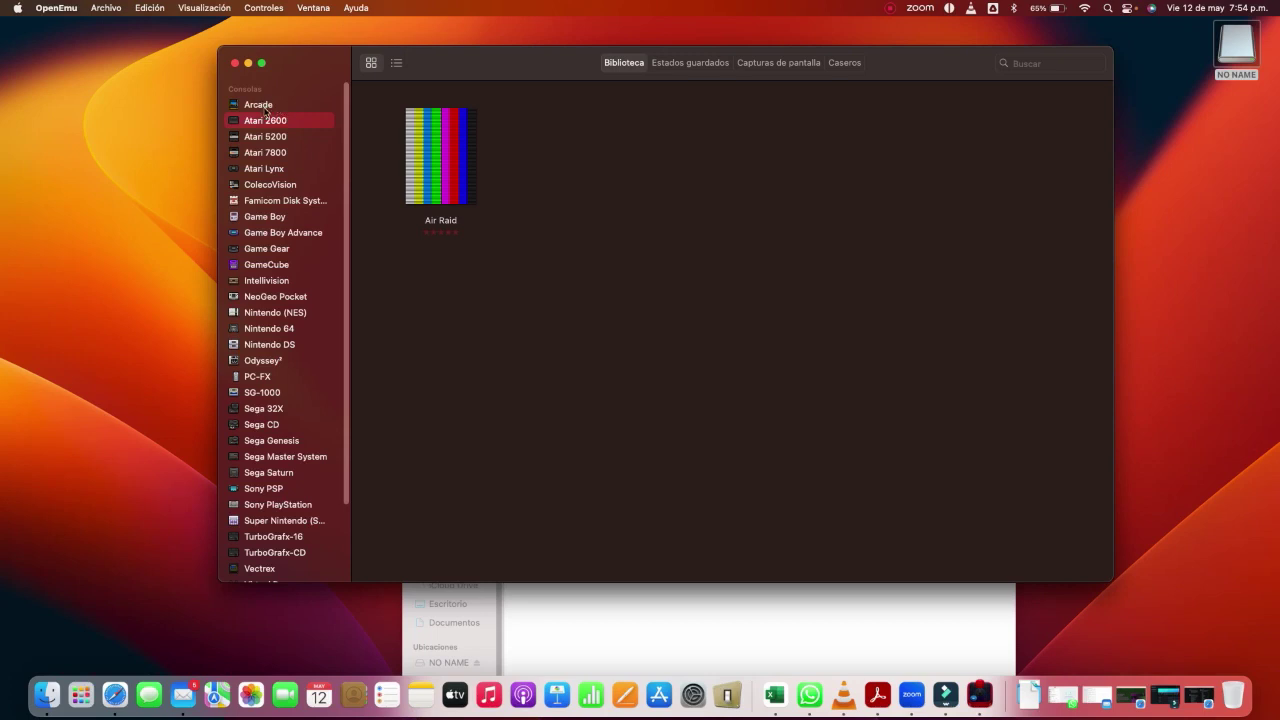
# Return to the juegos folder in Finder and add the atari5200, atari7800 and atarilynx folders to the OpenEmu library.
pyautogui.click(630, 598)
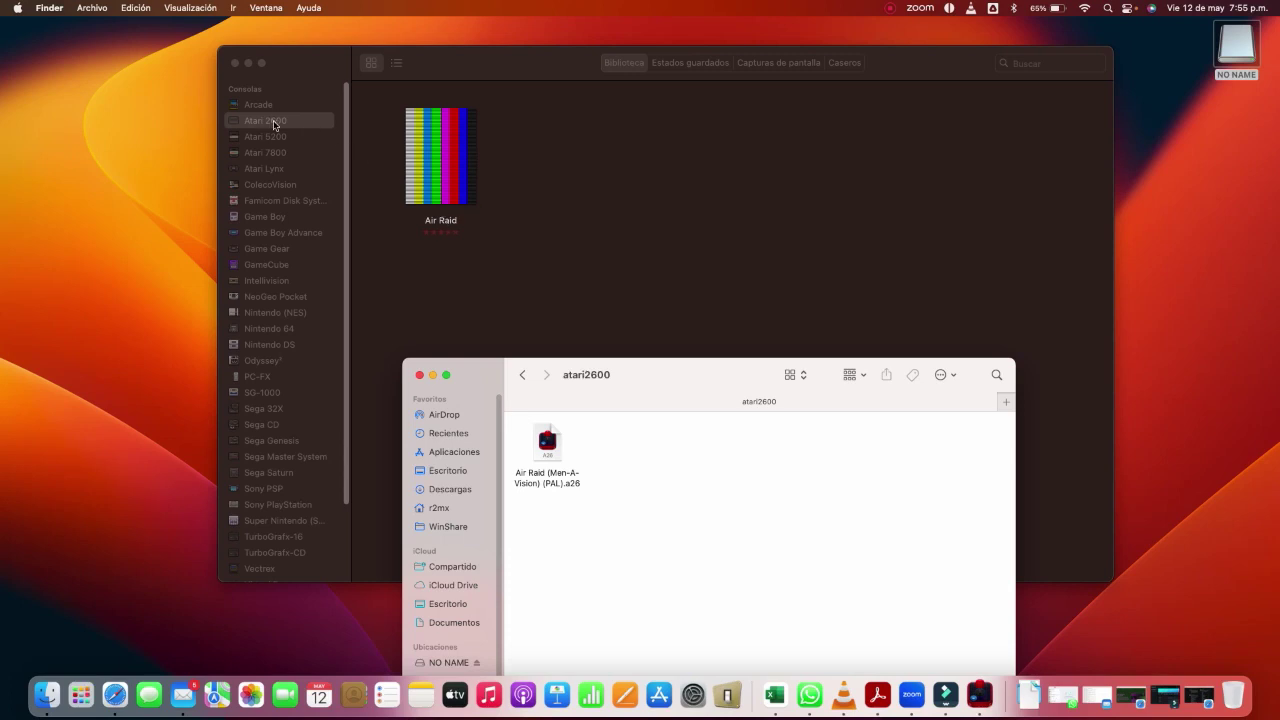
pyautogui.click(608, 441)
pyautogui.press('super+Up')
pyautogui.press('Right')
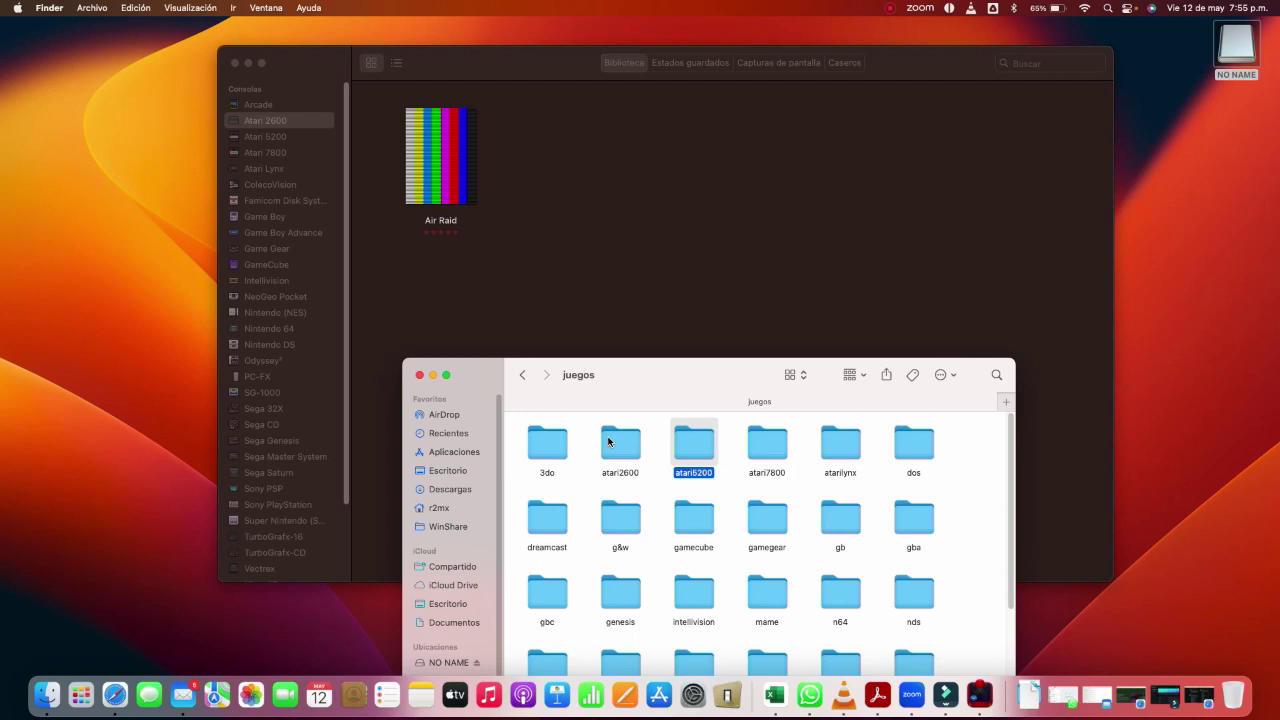
pyautogui.hotkey('shift', 'Right')
pyautogui.hotkey('shift', 'Right')
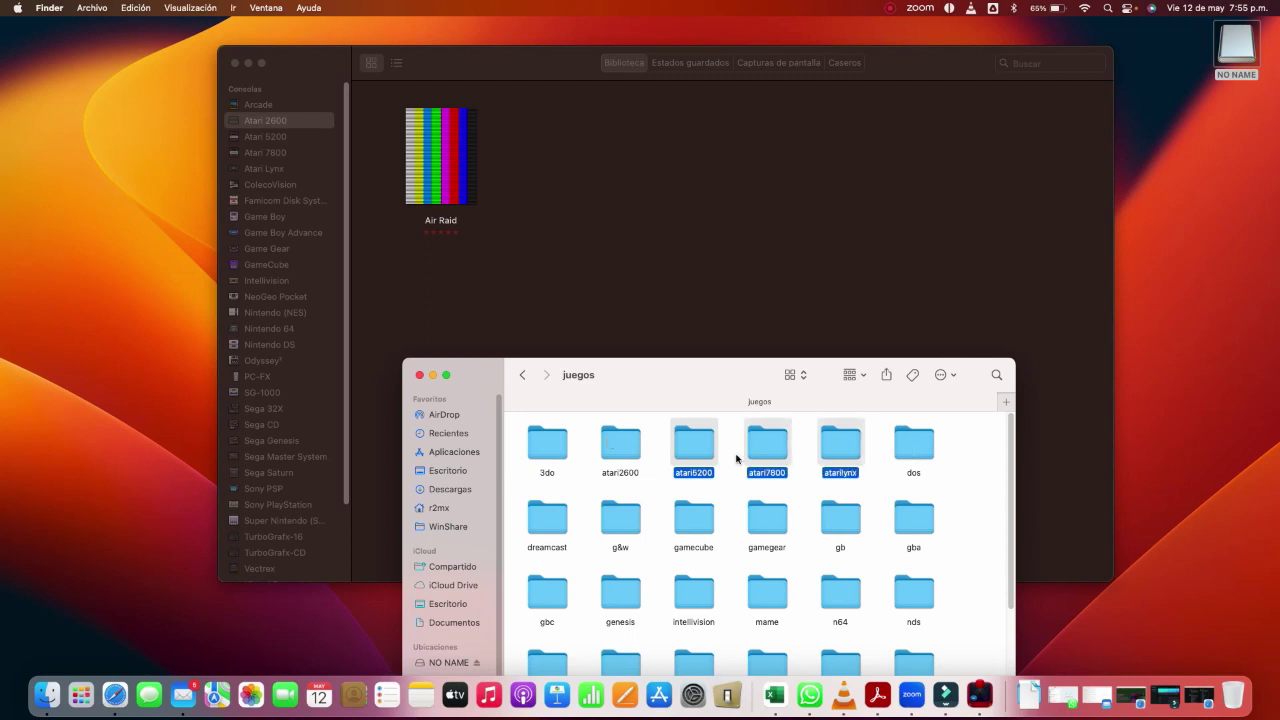
pyautogui.moveTo(684, 442); pyautogui.dragTo(582, 303)
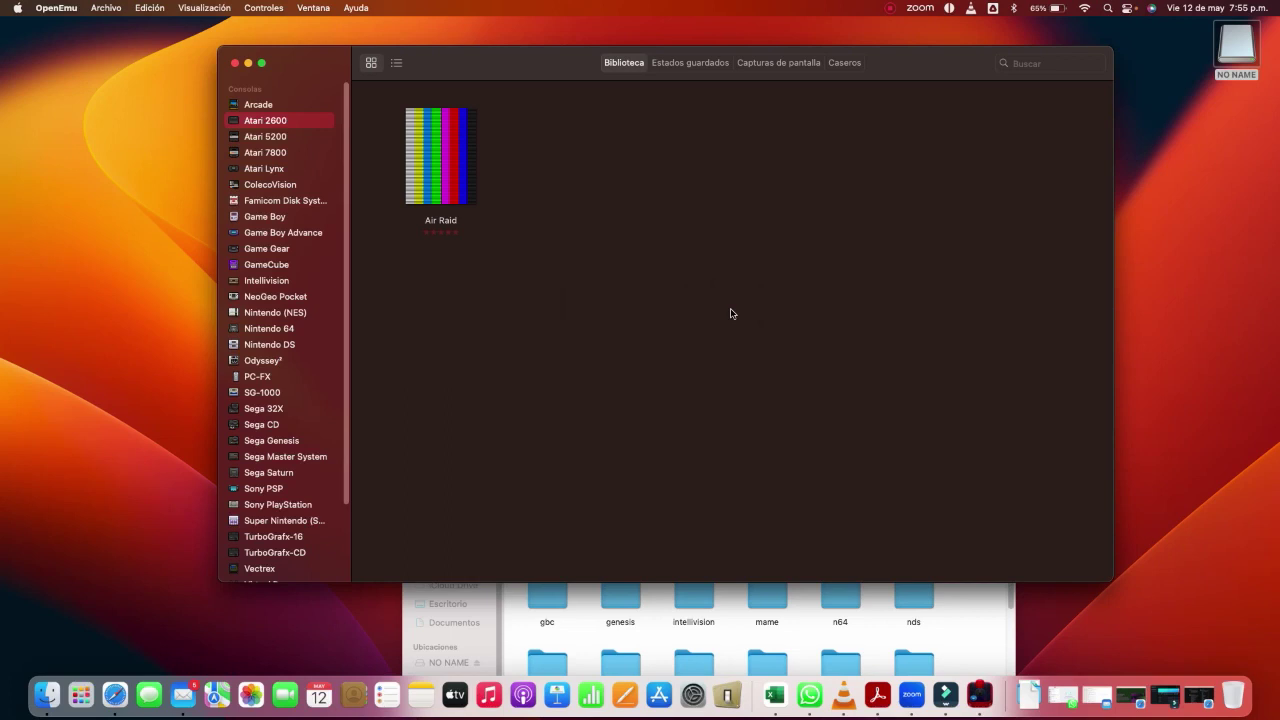
# Check the Atari 5200, Atari 7800, Atari Lynx, Atari 2600, ColecoVision and Famicom Disk System libraries for games.
pyautogui.click(296, 138)
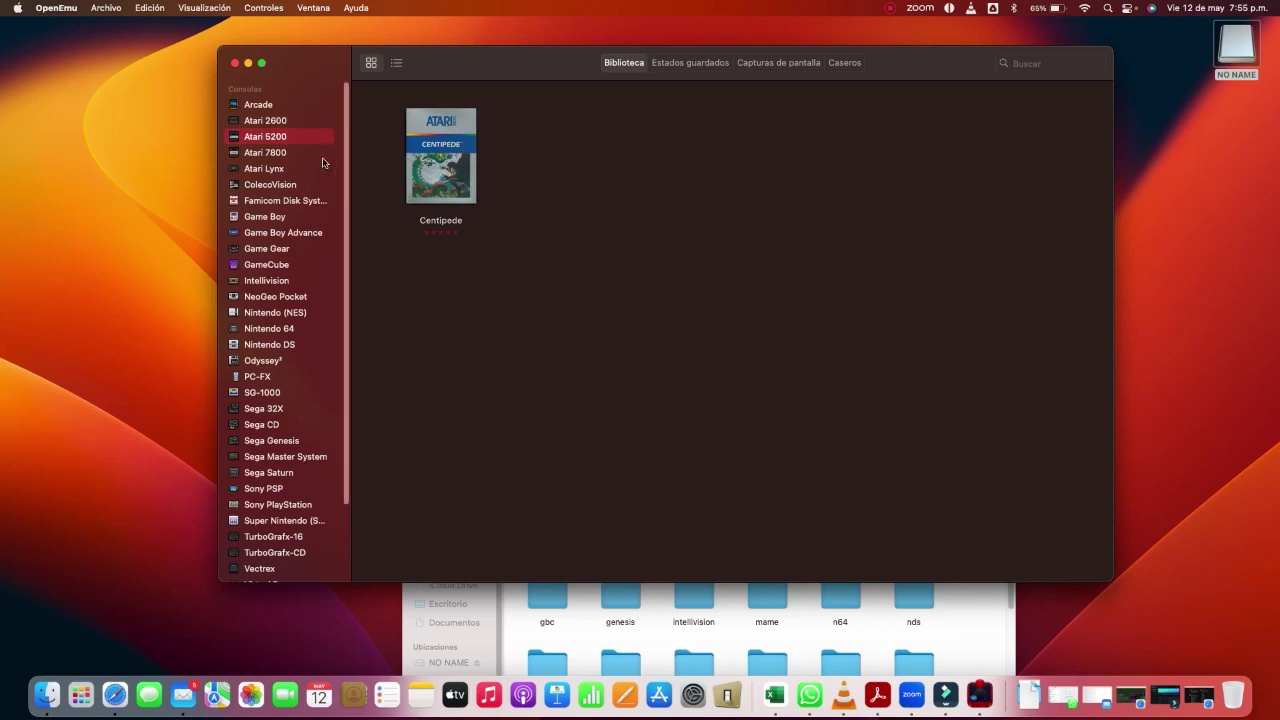
pyautogui.click(290, 153)
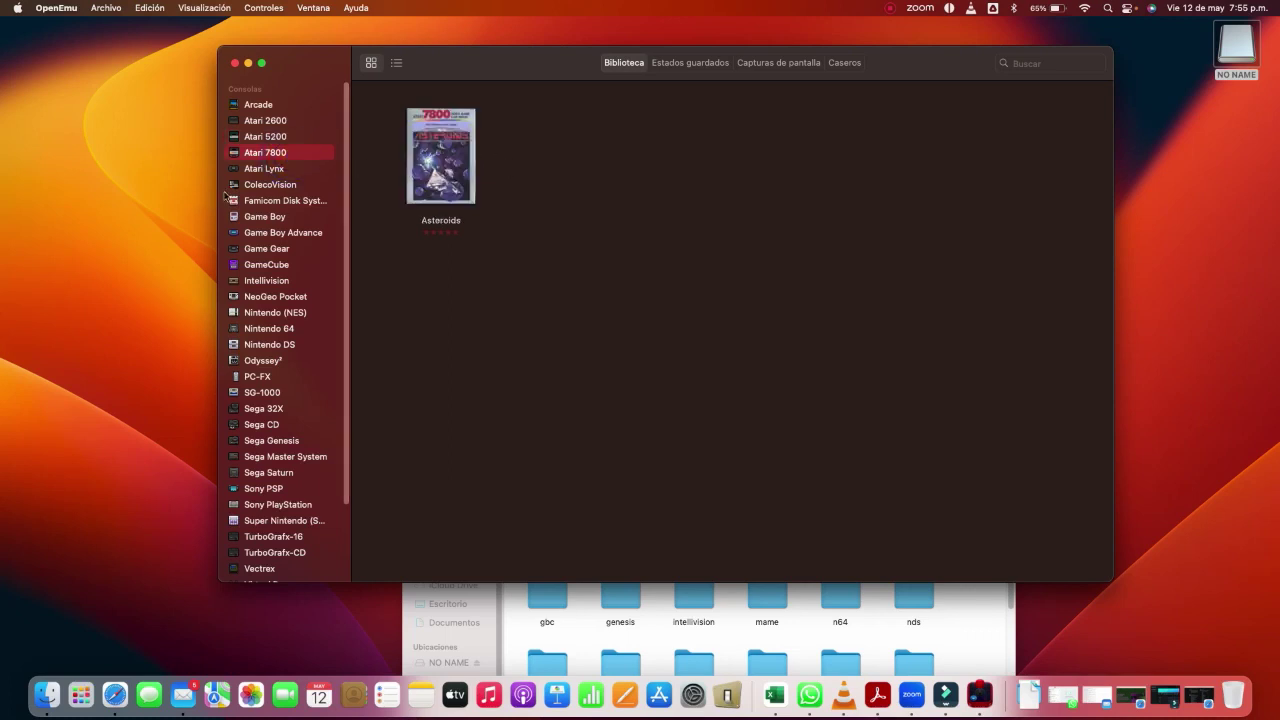
pyautogui.click(262, 170)
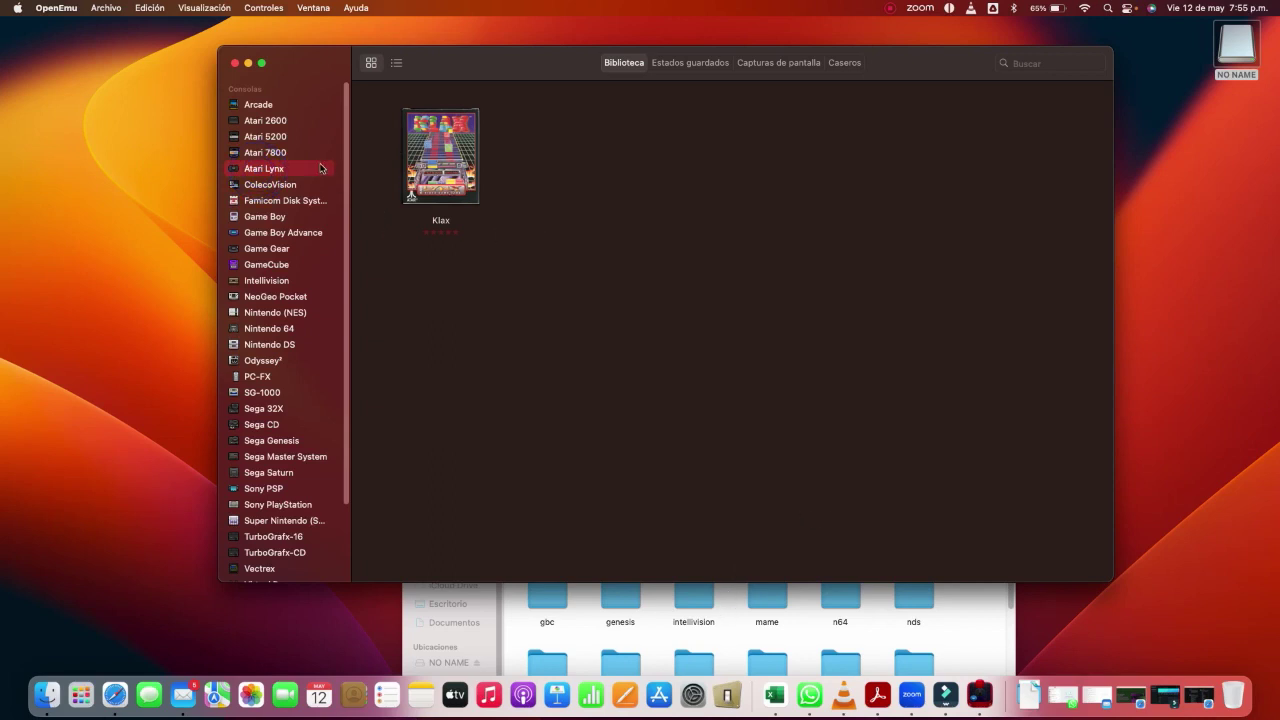
pyautogui.click(270, 118)
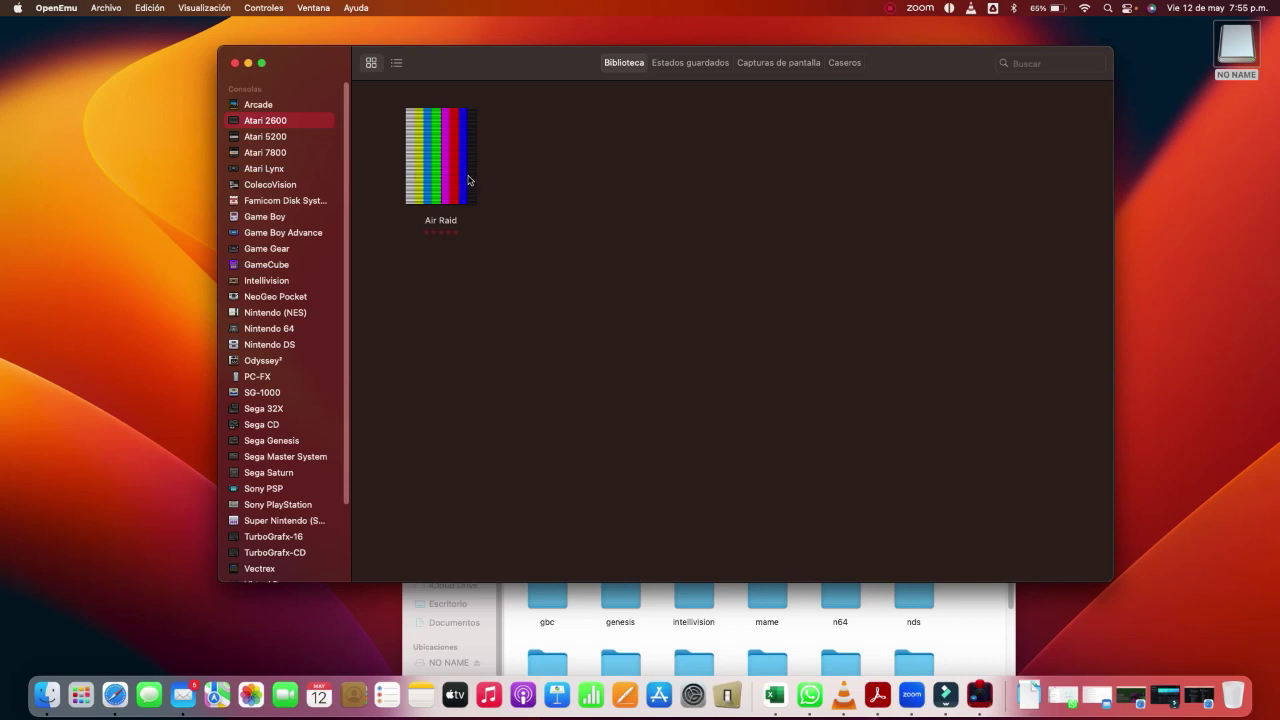
pyautogui.click(263, 172)
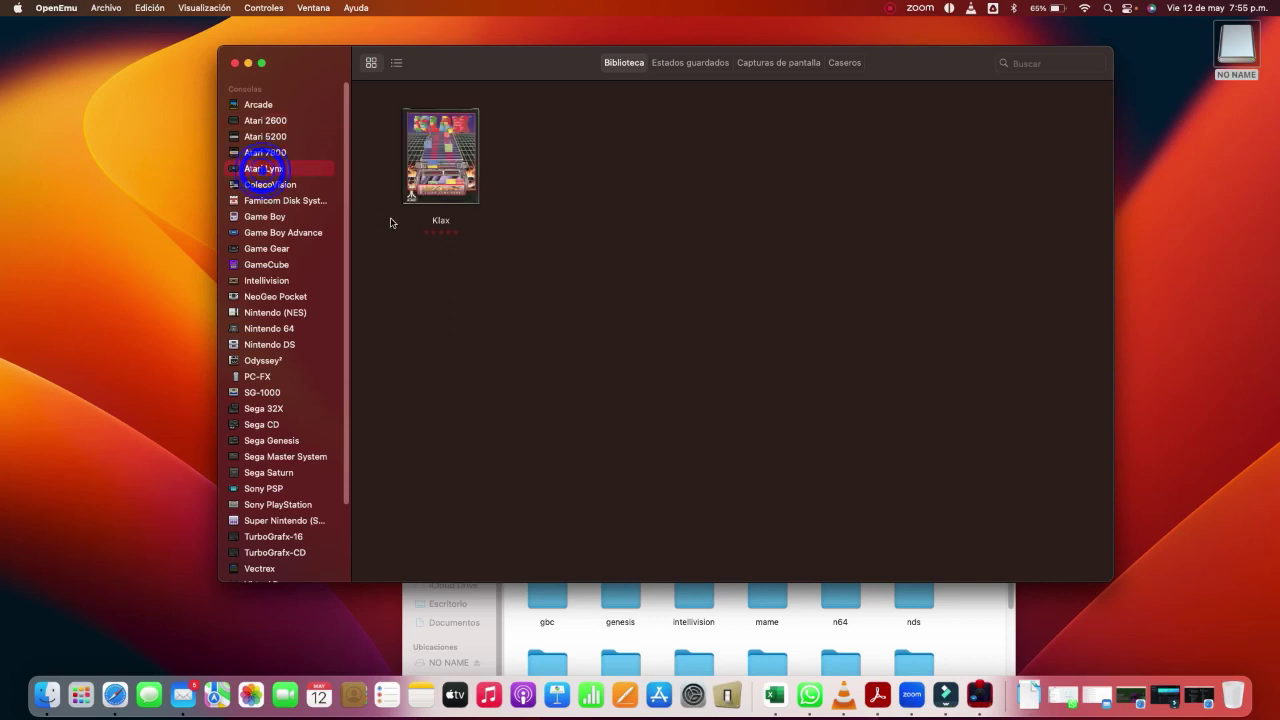
pyautogui.click(279, 188)
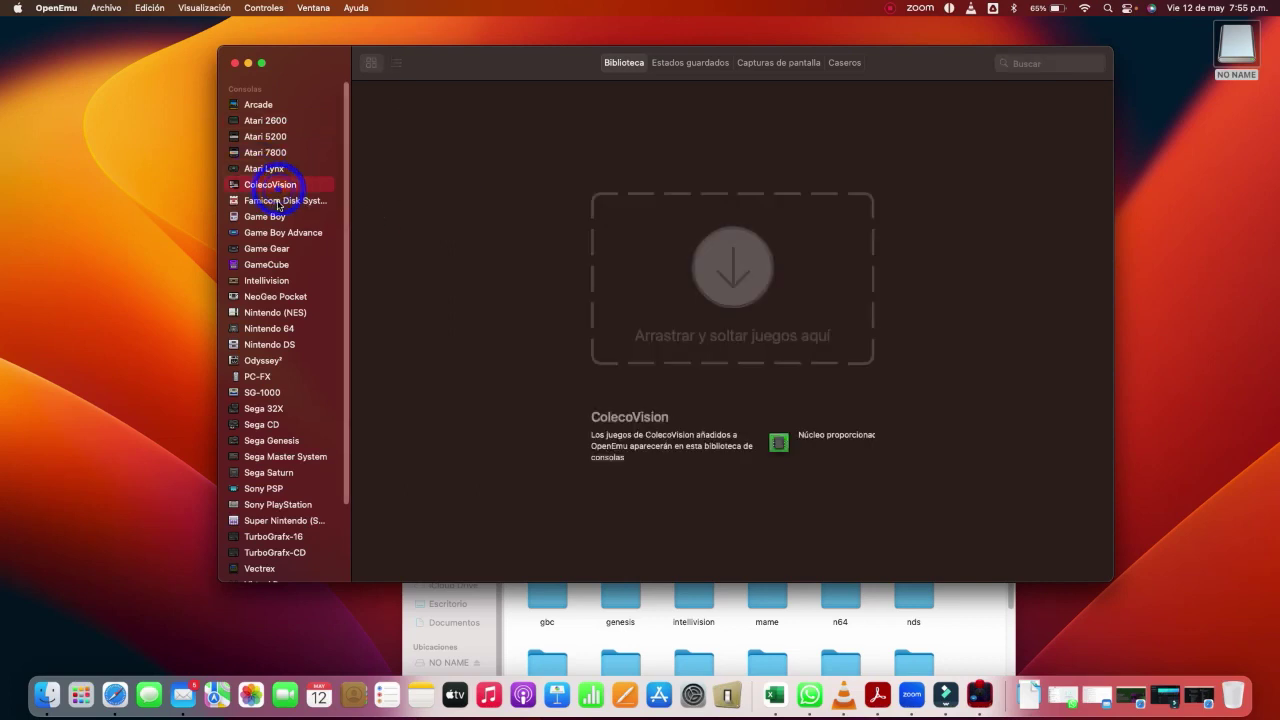
pyautogui.click(281, 201)
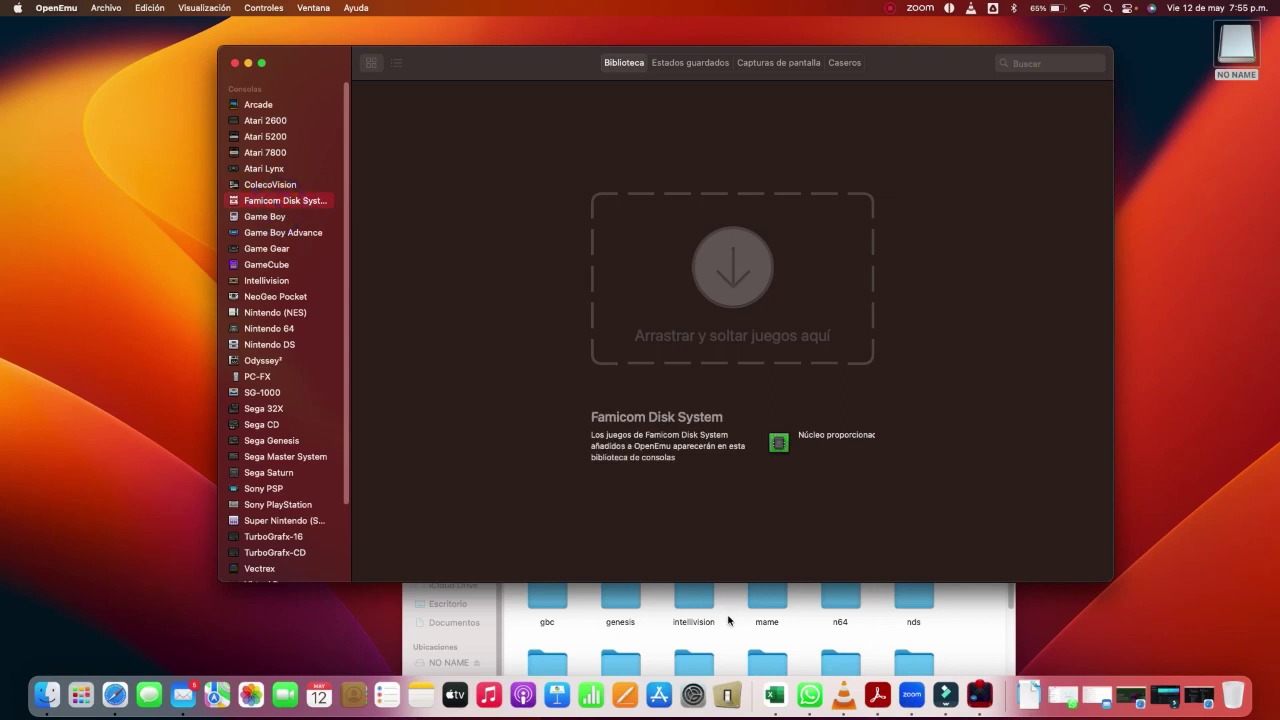
# Return to the juegos folder in Finder, move its window higher and select the gamecube, gamegear, gb and gba folders.
pyautogui.click(729, 621)
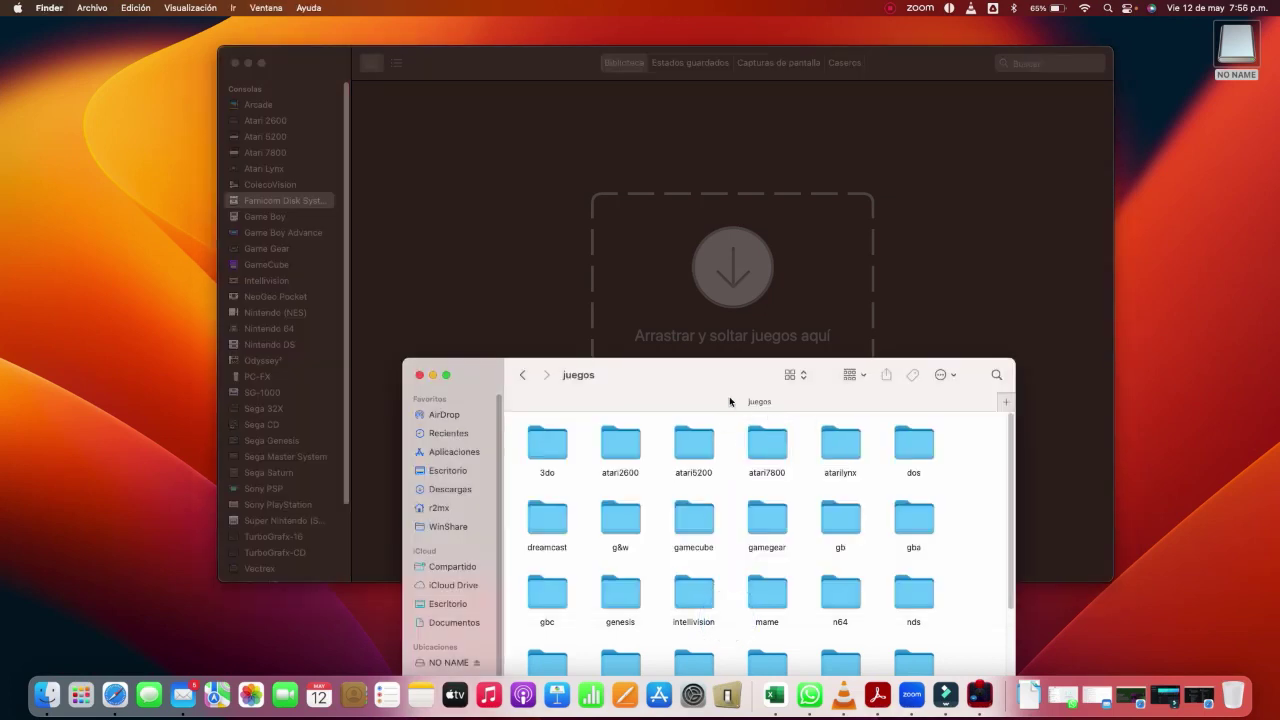
pyautogui.moveTo(682, 377); pyautogui.dragTo(688, 254)
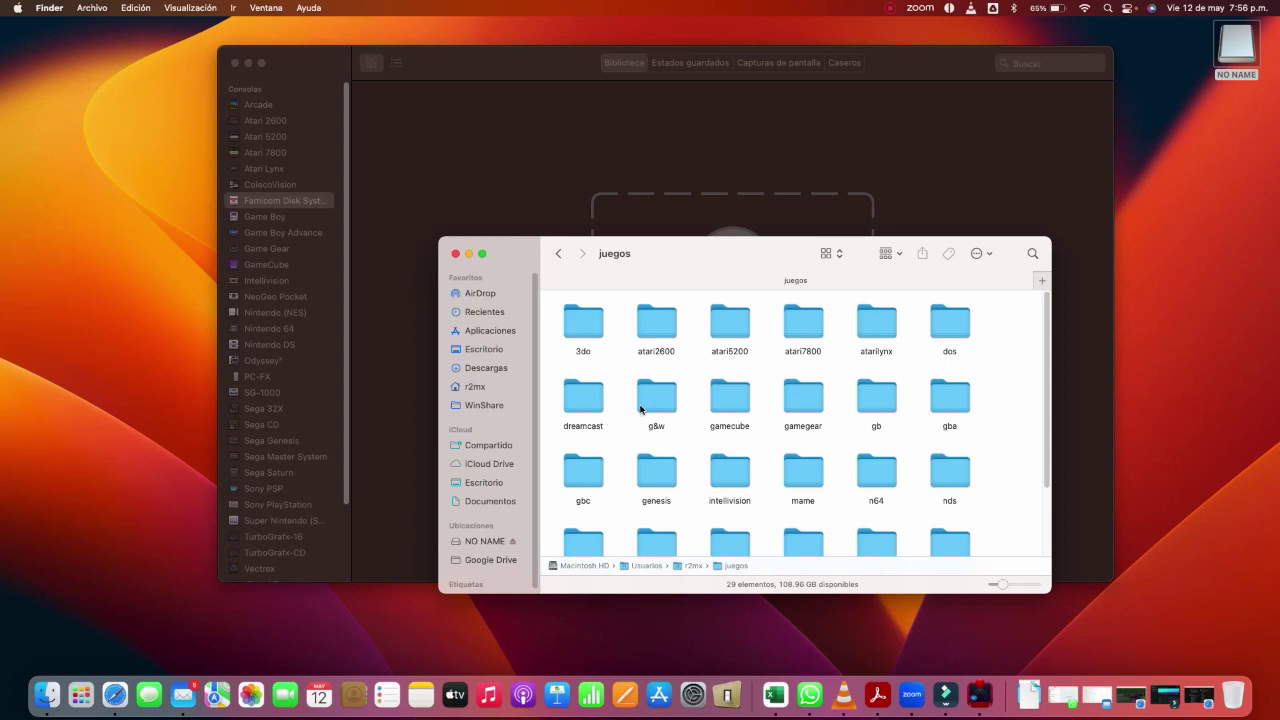
pyautogui.click(728, 401)
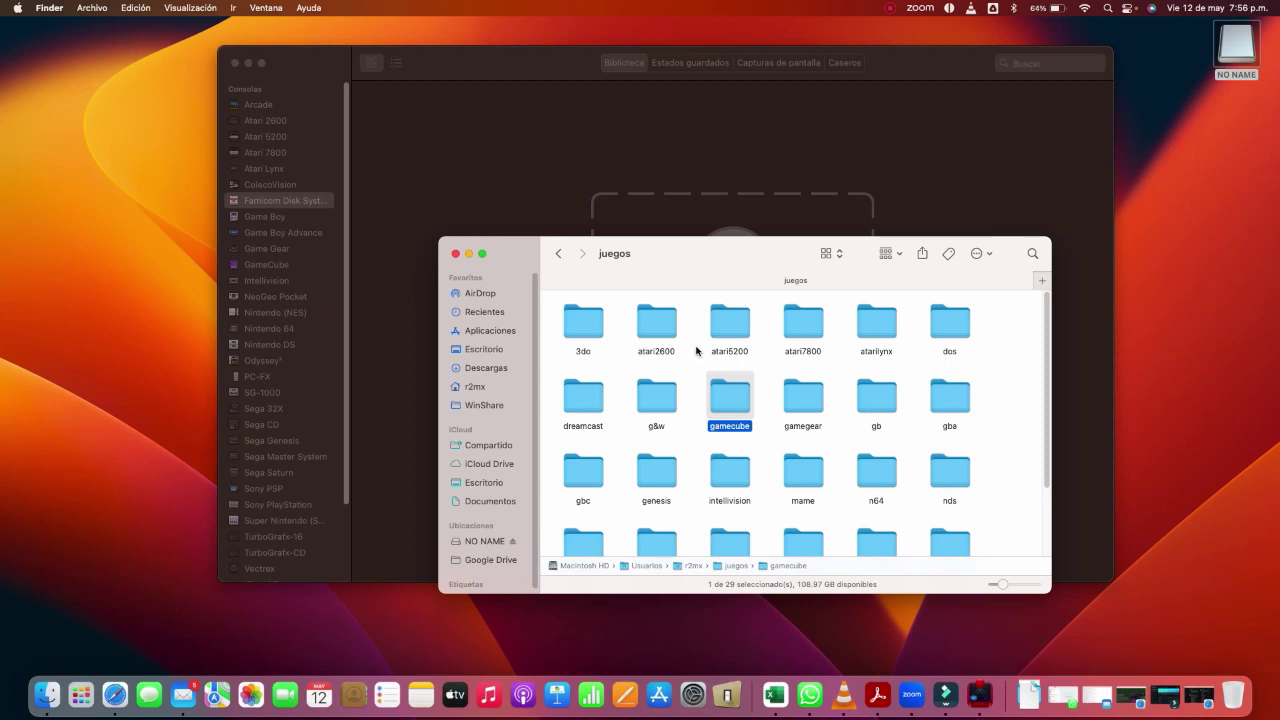
pyautogui.hotkey('shift', 'Right')
pyautogui.hotkey('shift', 'Right')
pyautogui.hotkey('shift', 'Right')
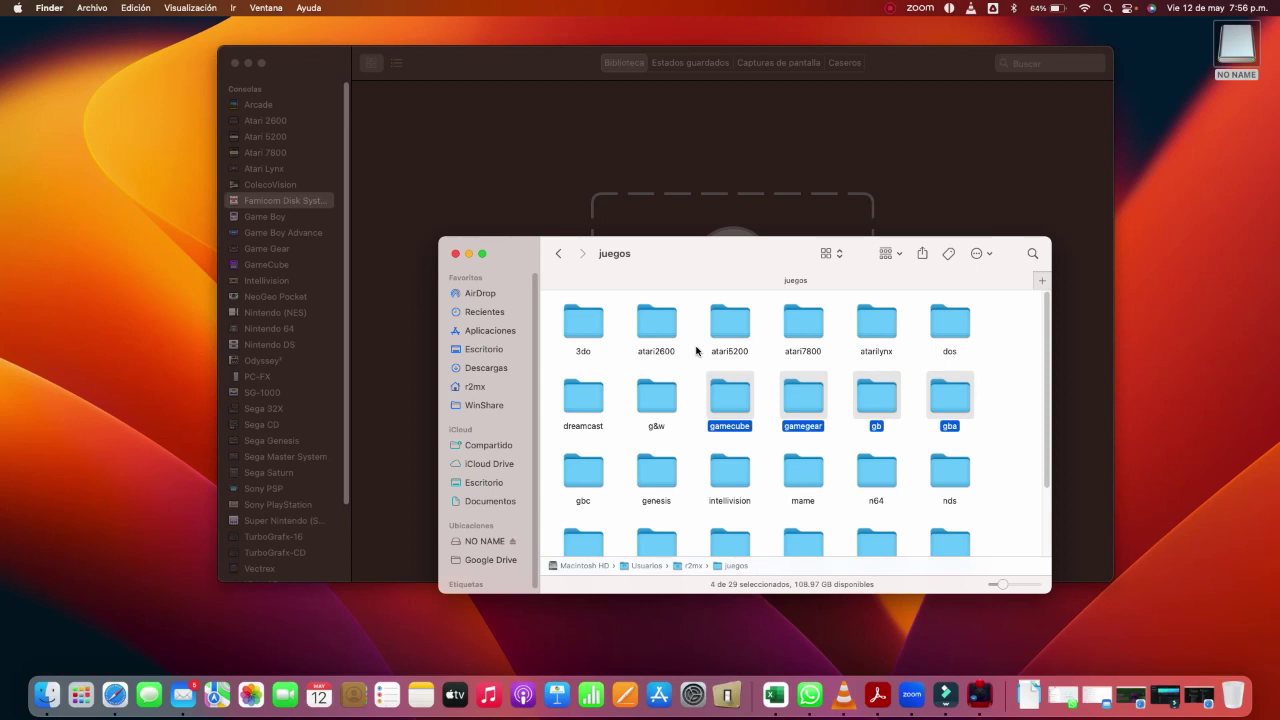
# Add the gbc, genesis, intellivision, mame, n64 and nds folders to the current selection.
pyautogui.keyDown('super'); pyautogui.click(577, 480); pyautogui.keyUp('super')
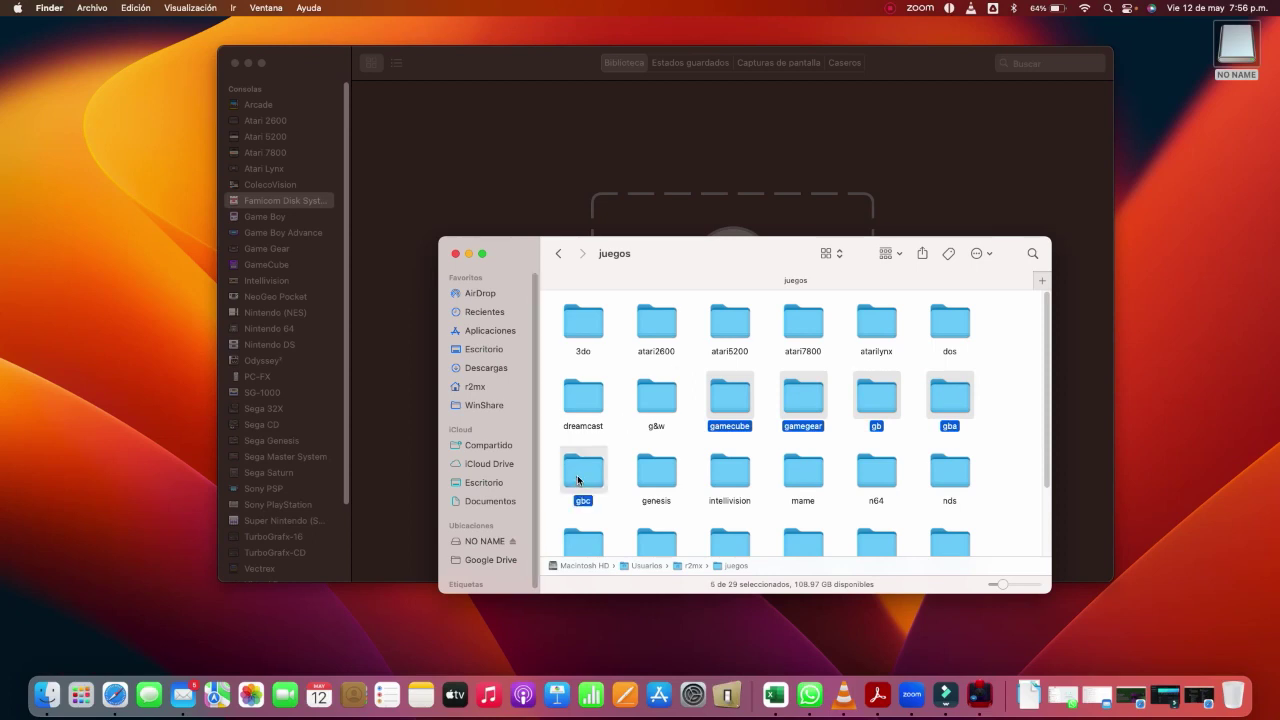
pyautogui.keyDown('super'); pyautogui.click(652, 476); pyautogui.keyUp('super')
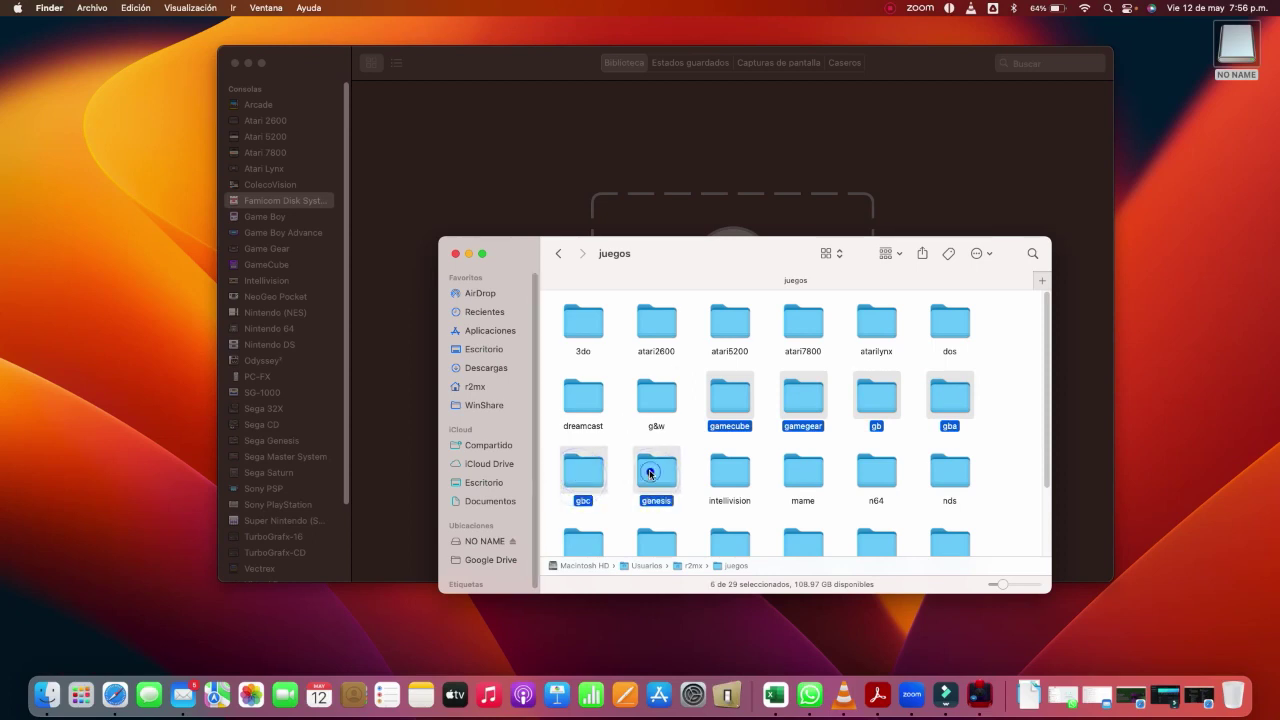
pyautogui.keyDown('super'); pyautogui.click(720, 476); pyautogui.keyUp('super')
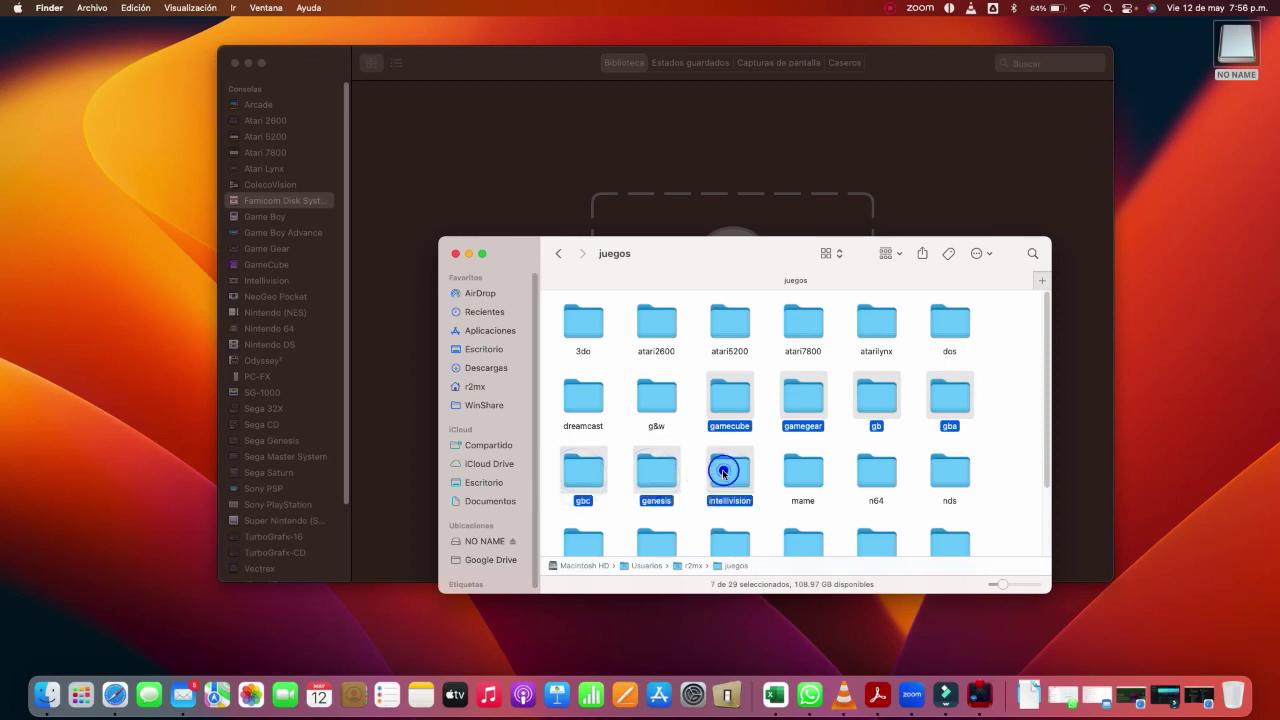
pyautogui.keyDown('super'); pyautogui.click(810, 479); pyautogui.keyUp('super')
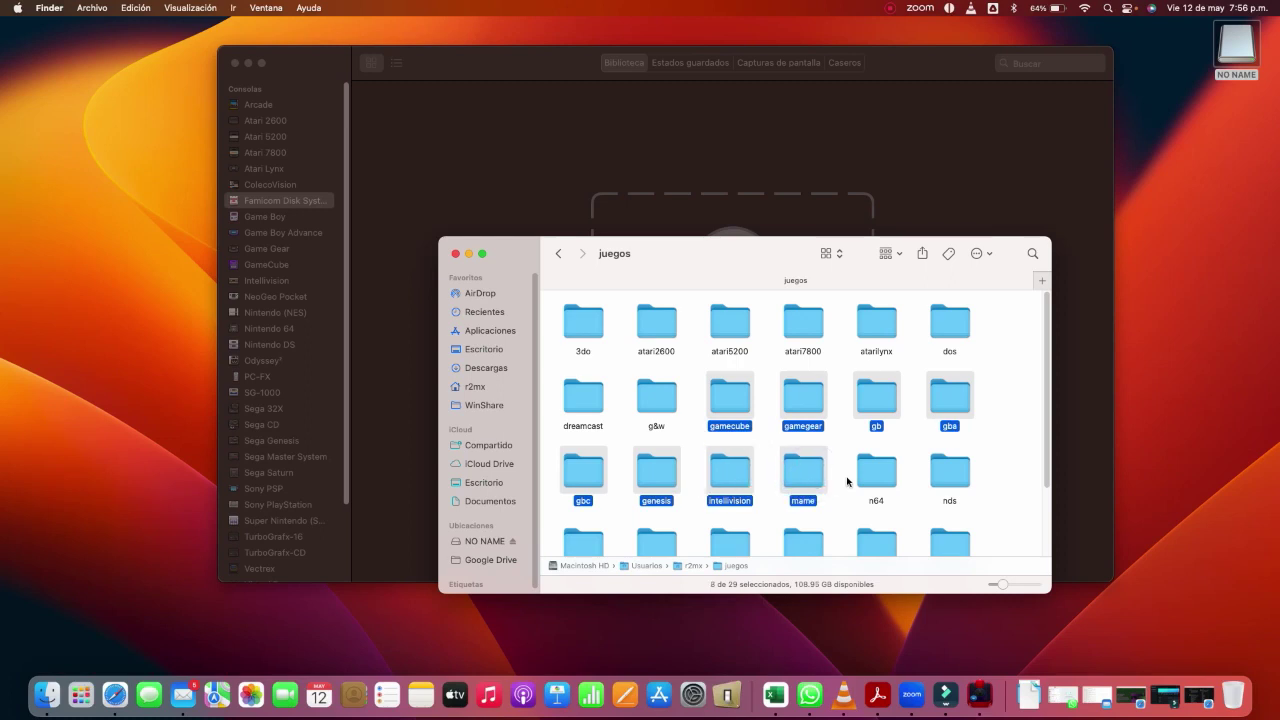
pyautogui.keyDown('super'); pyautogui.click(877, 474); pyautogui.keyUp('super')
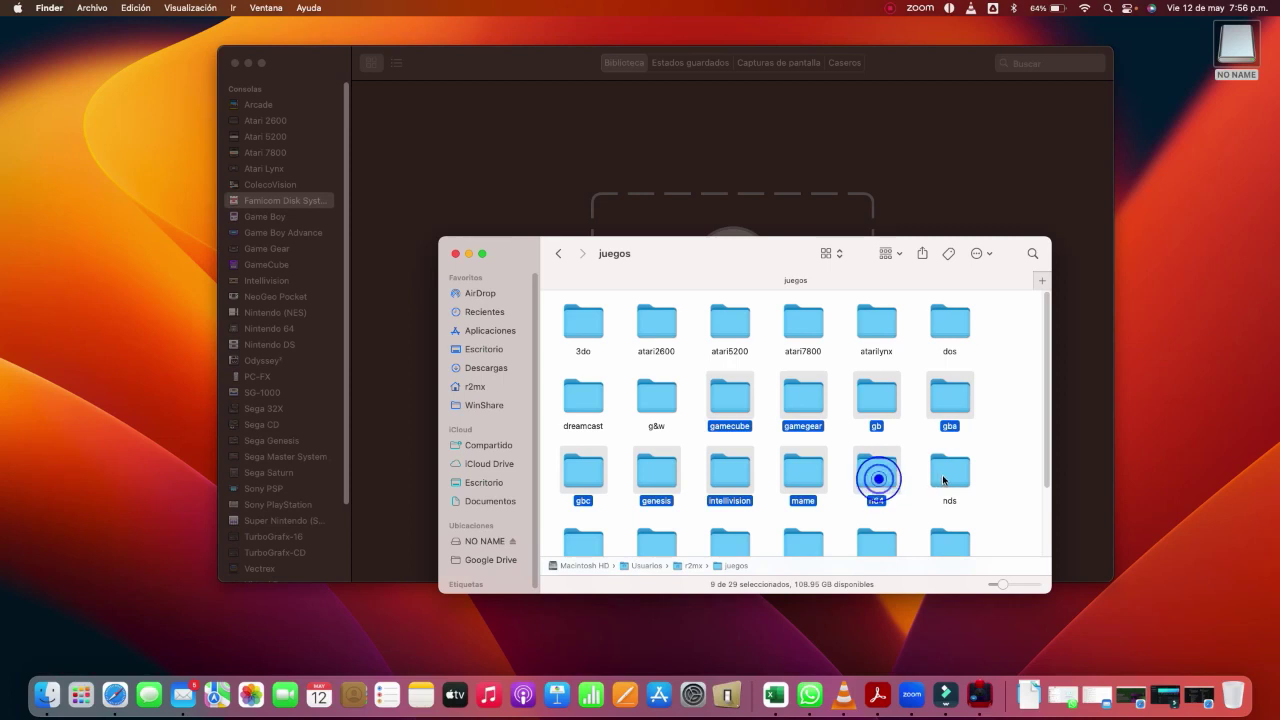
pyautogui.keyDown('super'); pyautogui.click(944, 475); pyautogui.keyUp('super')
# Extend the folder selection with nes, ngp, pce, pcecd, psp and psx.
pyautogui.scroll(-3, 755, 481)
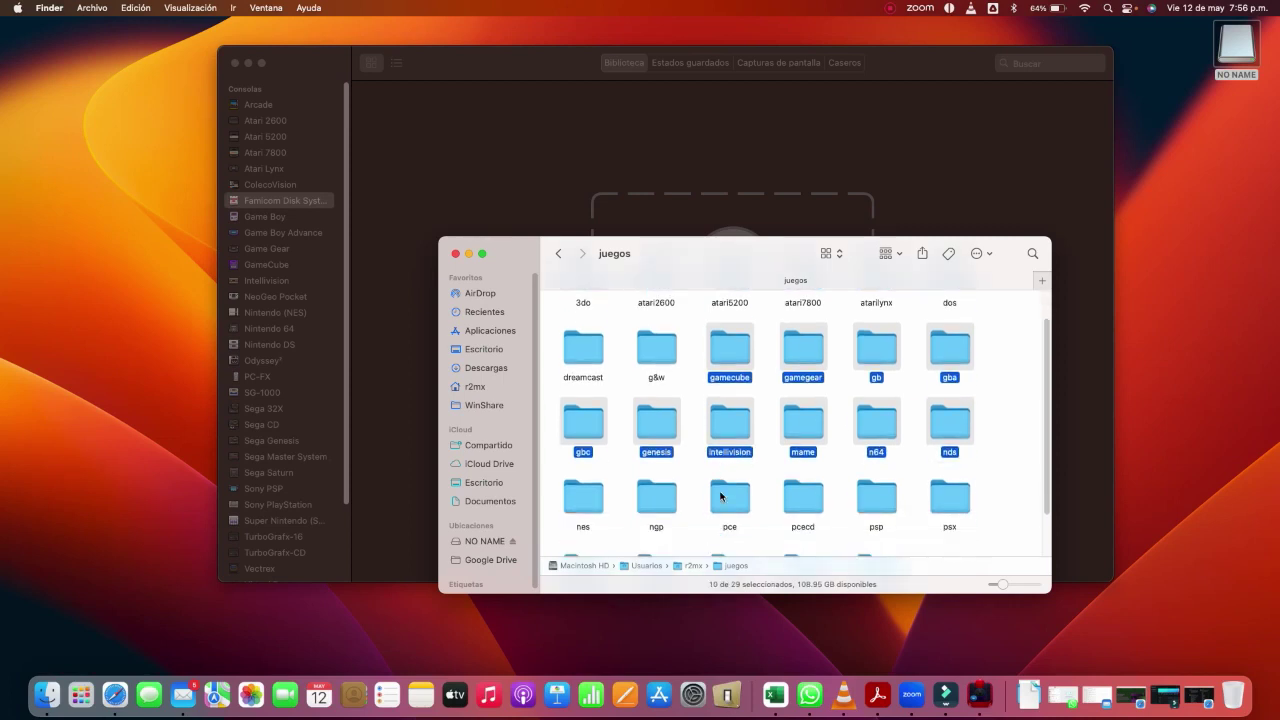
pyautogui.keyDown('super'); pyautogui.click(590, 478); pyautogui.keyUp('super')
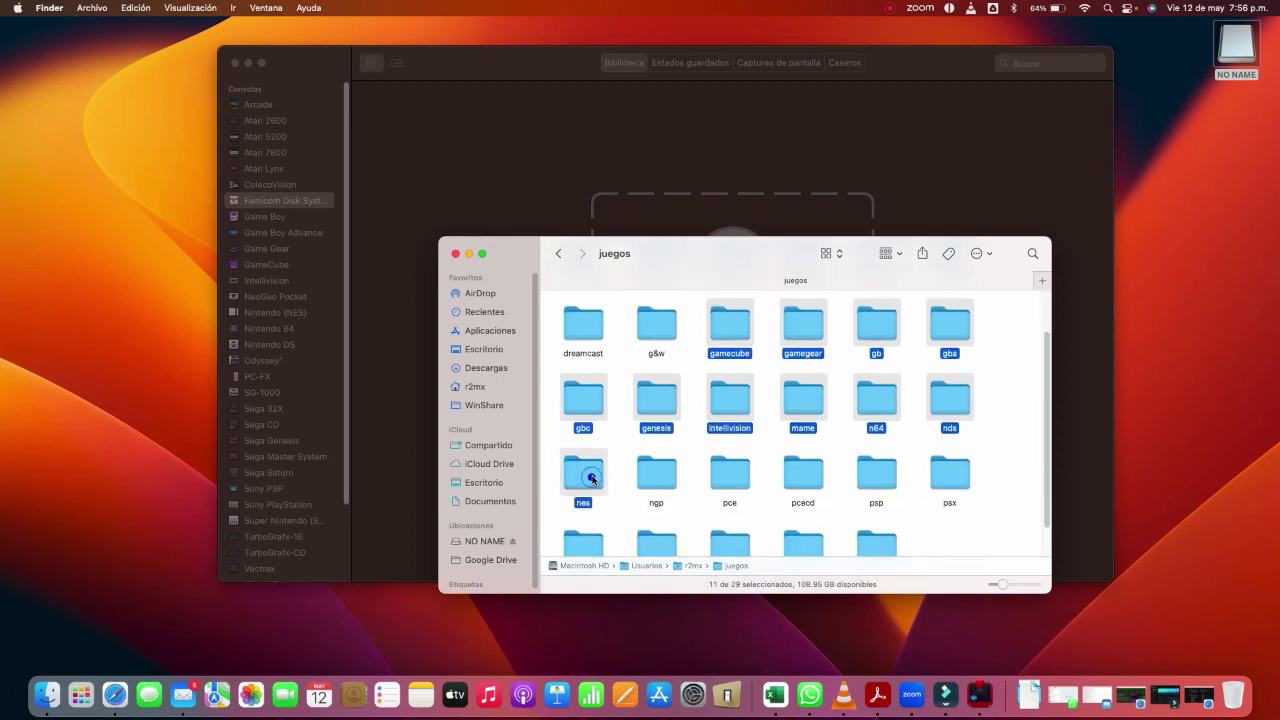
pyautogui.keyDown('super'); pyautogui.click(655, 482); pyautogui.keyUp('super')
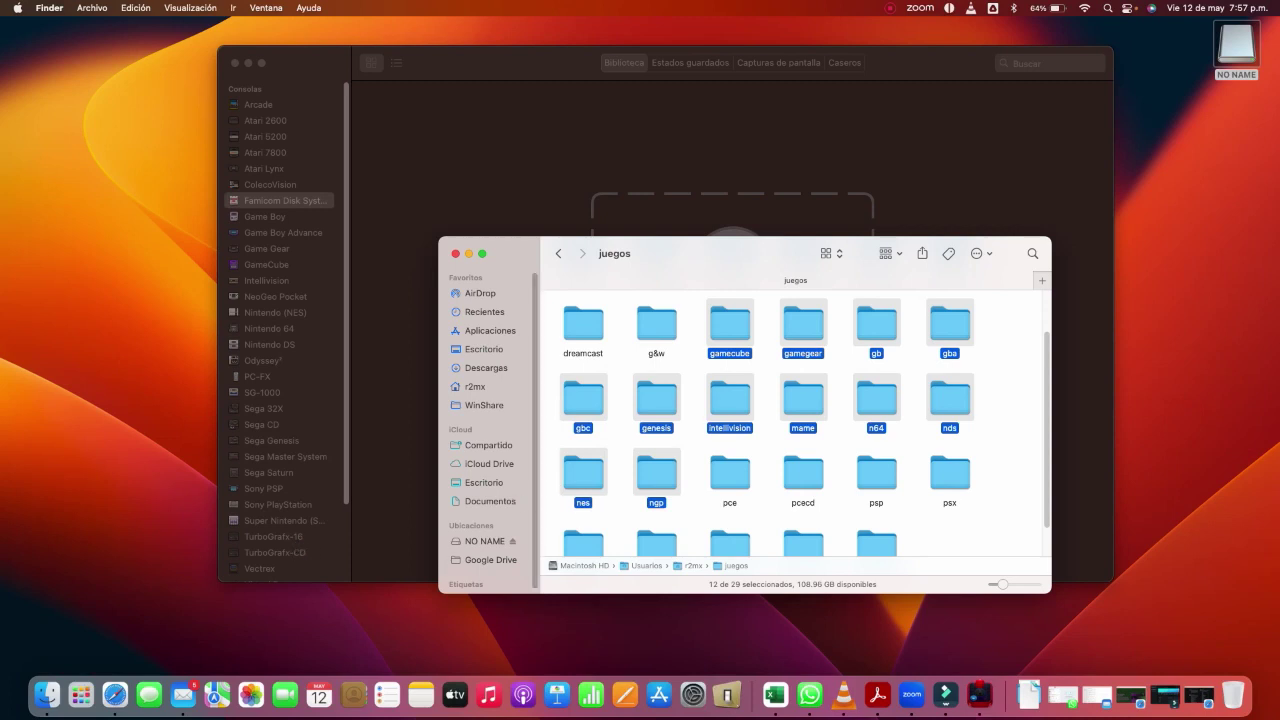
pyautogui.keyDown('super'); pyautogui.click(726, 478); pyautogui.keyUp('super')
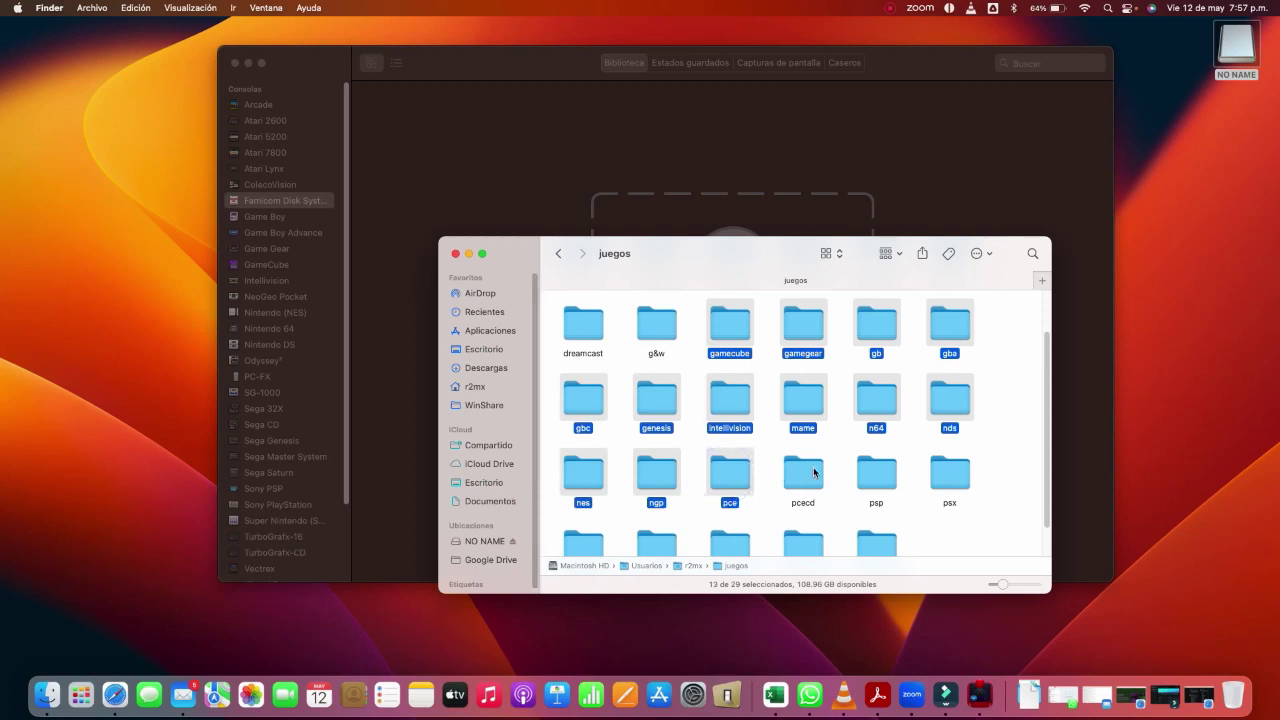
pyautogui.keyDown('super'); pyautogui.click(806, 474); pyautogui.keyUp('super')
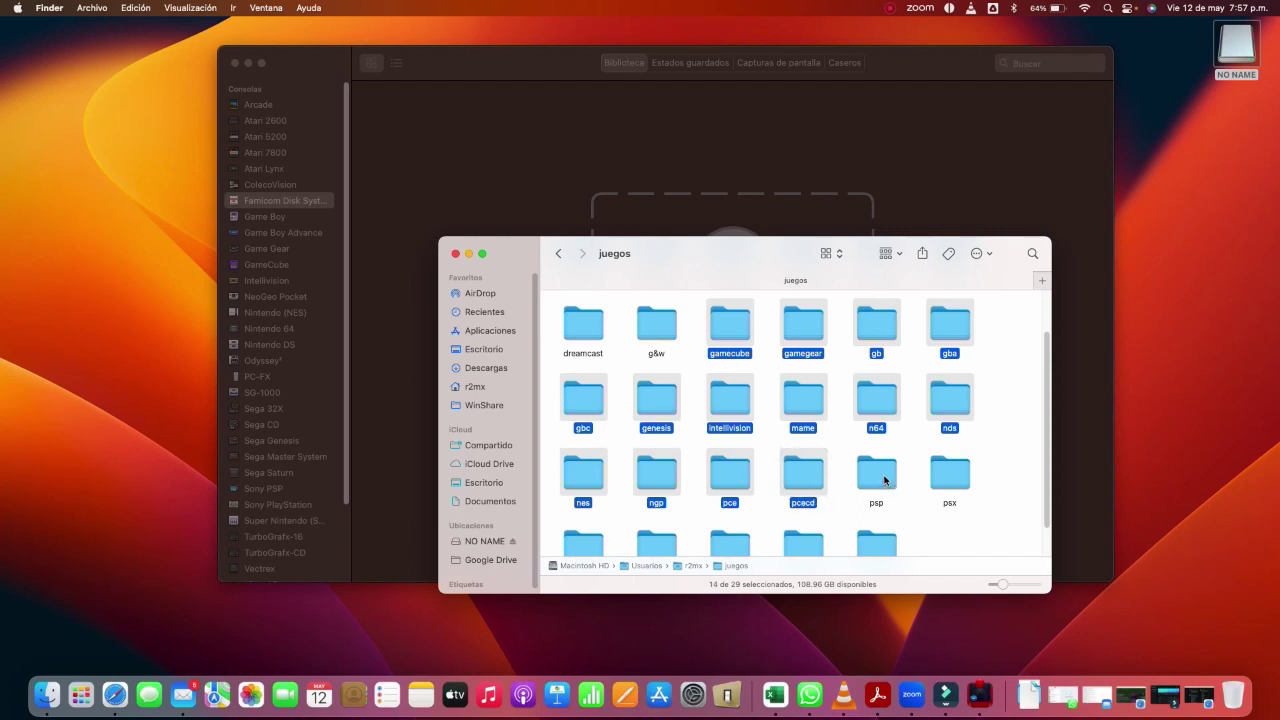
pyautogui.keyDown('super'); pyautogui.click(884, 478); pyautogui.keyUp('super')
pyautogui.keyDown('super'); pyautogui.click(946, 476); pyautogui.keyUp('super')
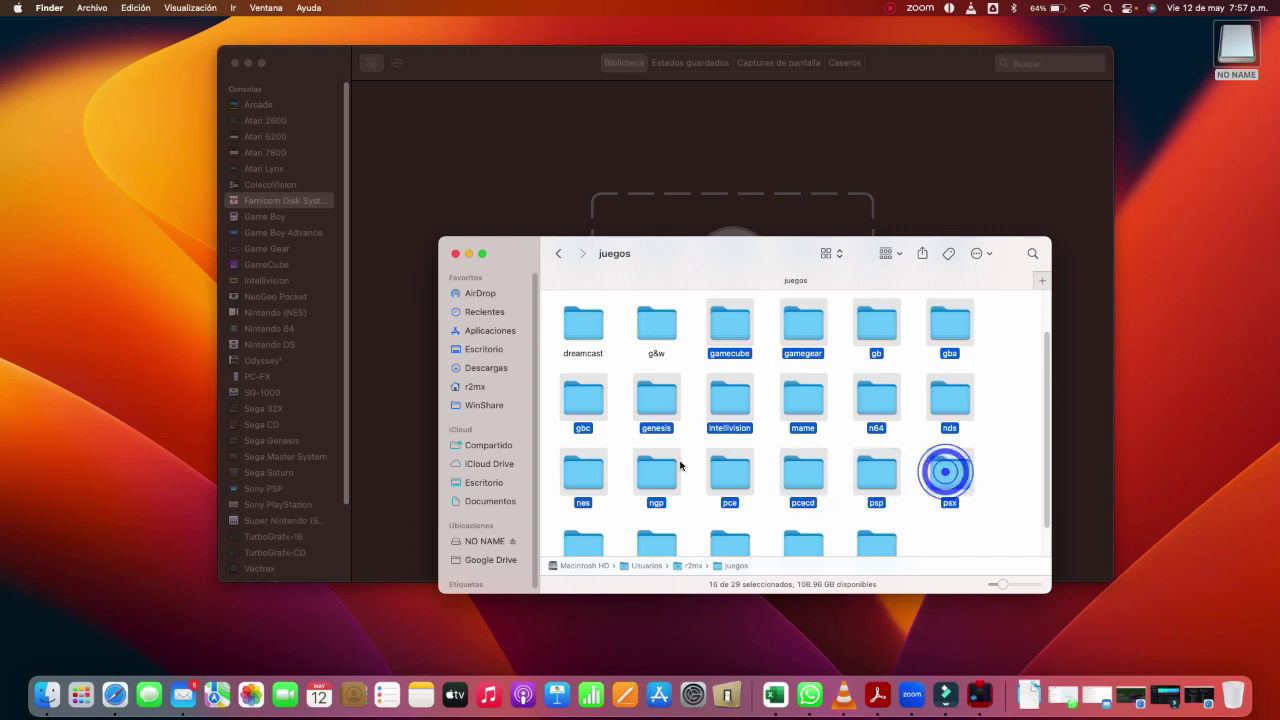
# Include the saturn, segacd, sms, snes and ws folders in the selection.
pyautogui.scroll(-2, 680, 465)
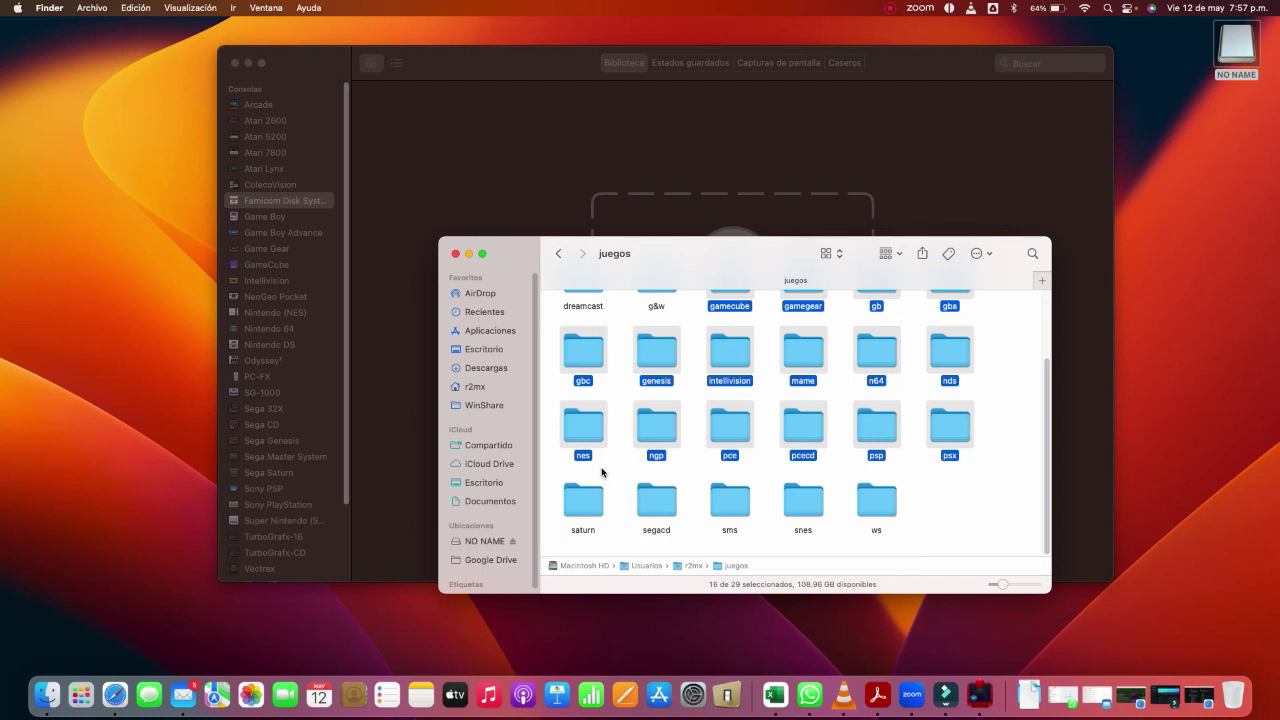
pyautogui.keyDown('super'); pyautogui.click(578, 501); pyautogui.keyUp('super')
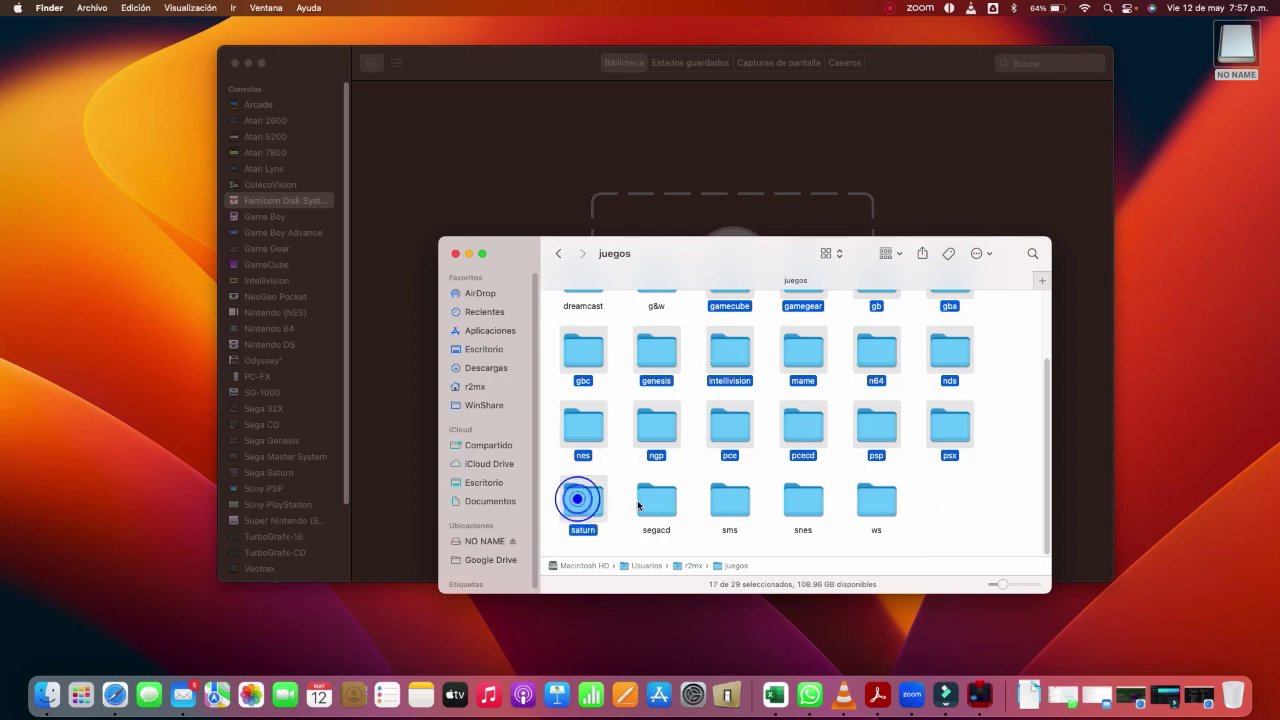
pyautogui.keyDown('super'); pyautogui.click(658, 505); pyautogui.keyUp('super')
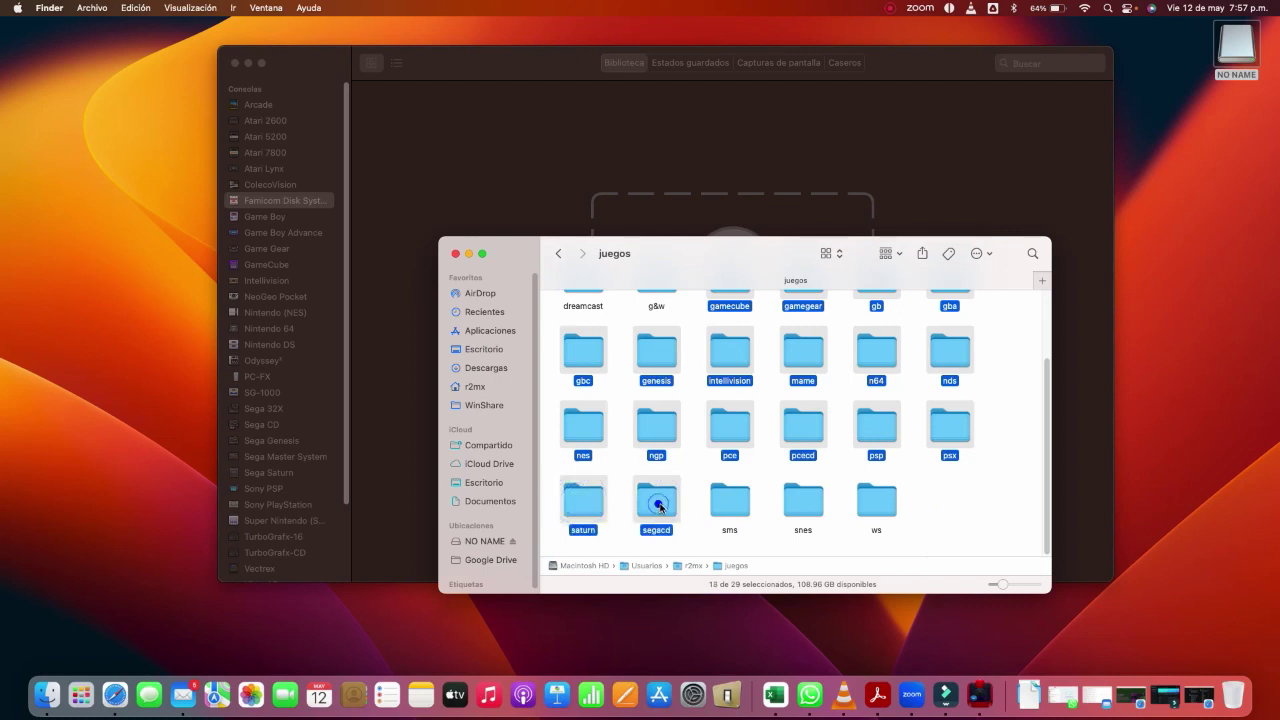
pyautogui.keyDown('super'); pyautogui.click(729, 501); pyautogui.keyUp('super')
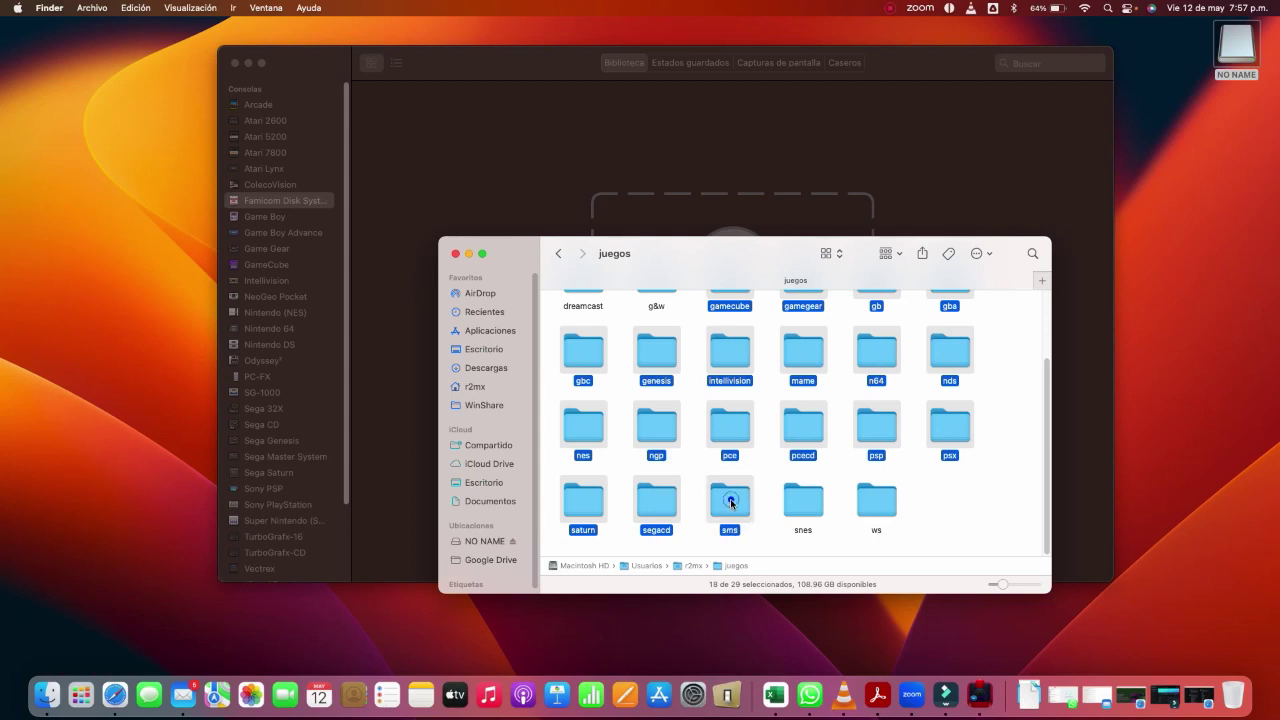
pyautogui.keyDown('super'); pyautogui.click(791, 503); pyautogui.keyUp('super')
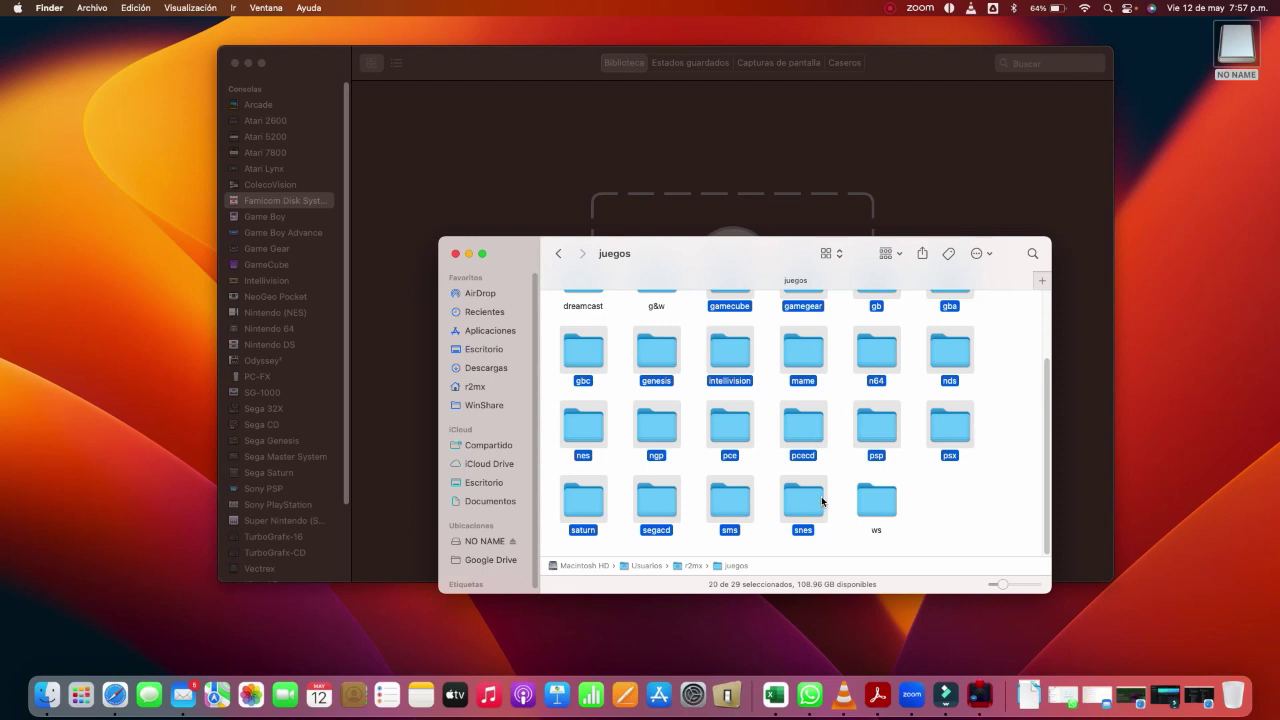
pyautogui.scroll(-3, 304, 510)
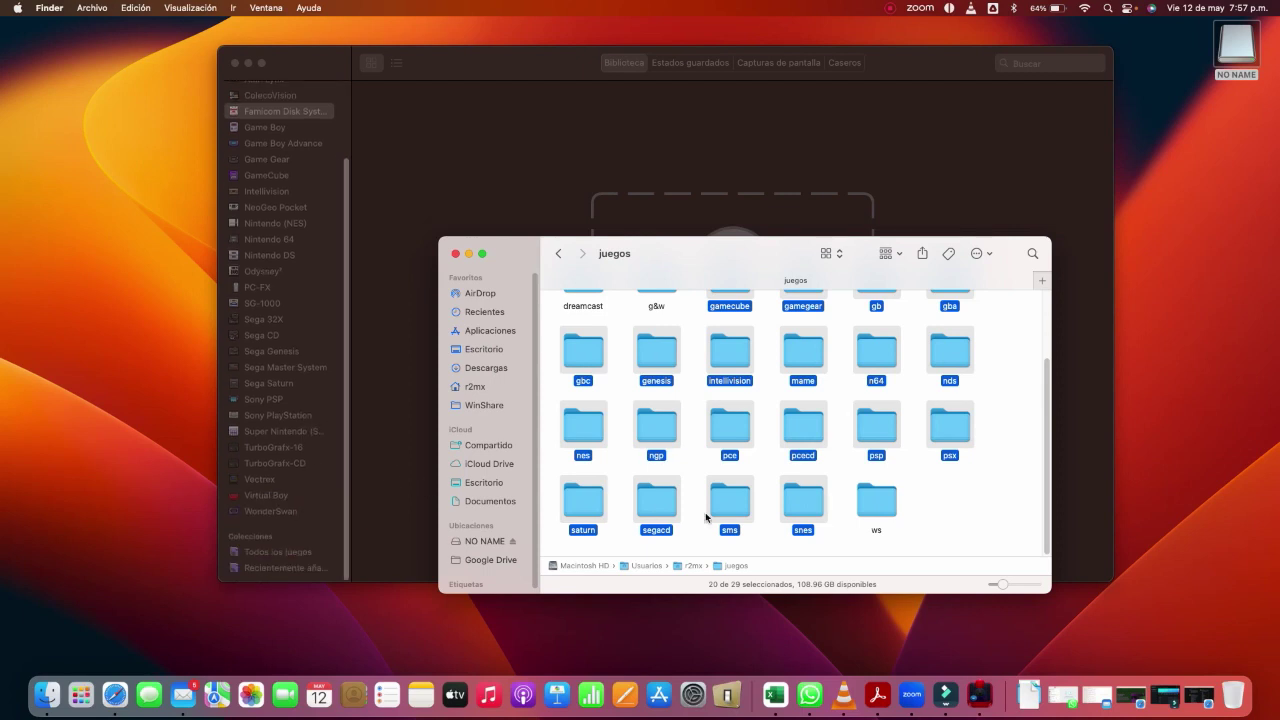
pyautogui.keyDown('super'); pyautogui.click(874, 498); pyautogui.keyUp('super')
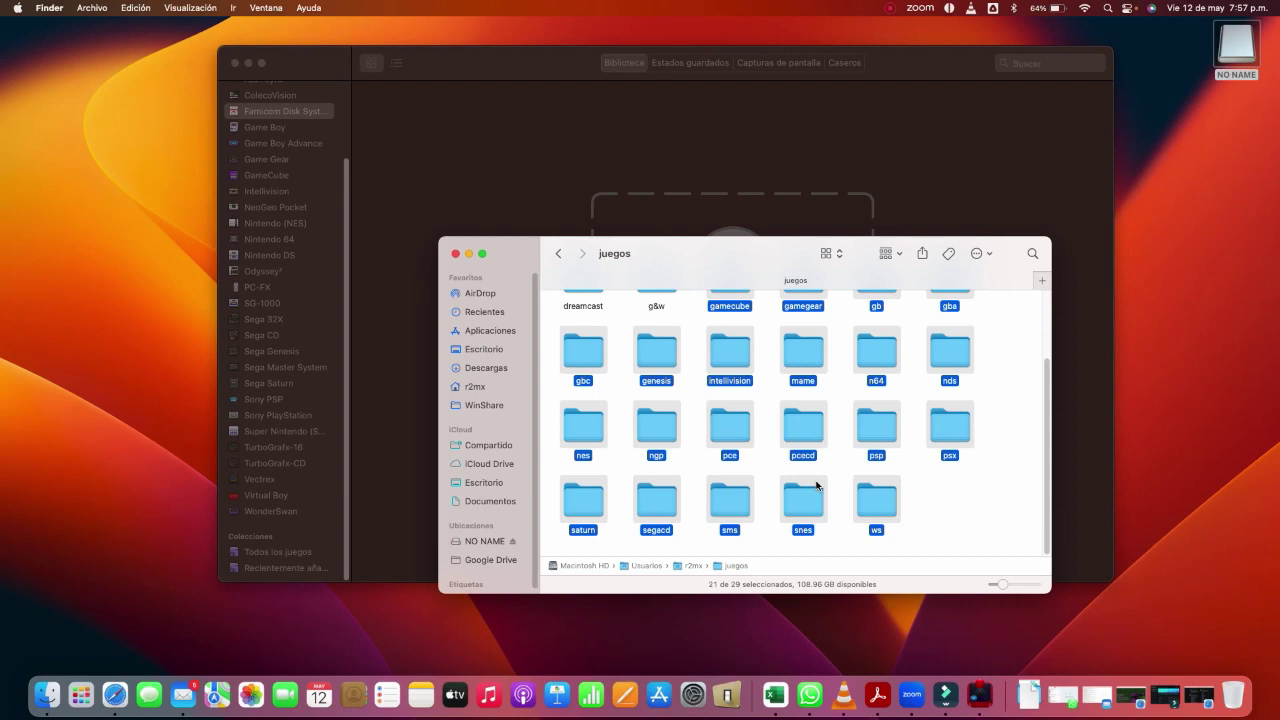
# Import the selected console folders into the OpenEmu library and minimise the Finder window.
pyautogui.scroll(4, 722, 388)
pyautogui.moveTo(722, 393); pyautogui.dragTo(550, 195)
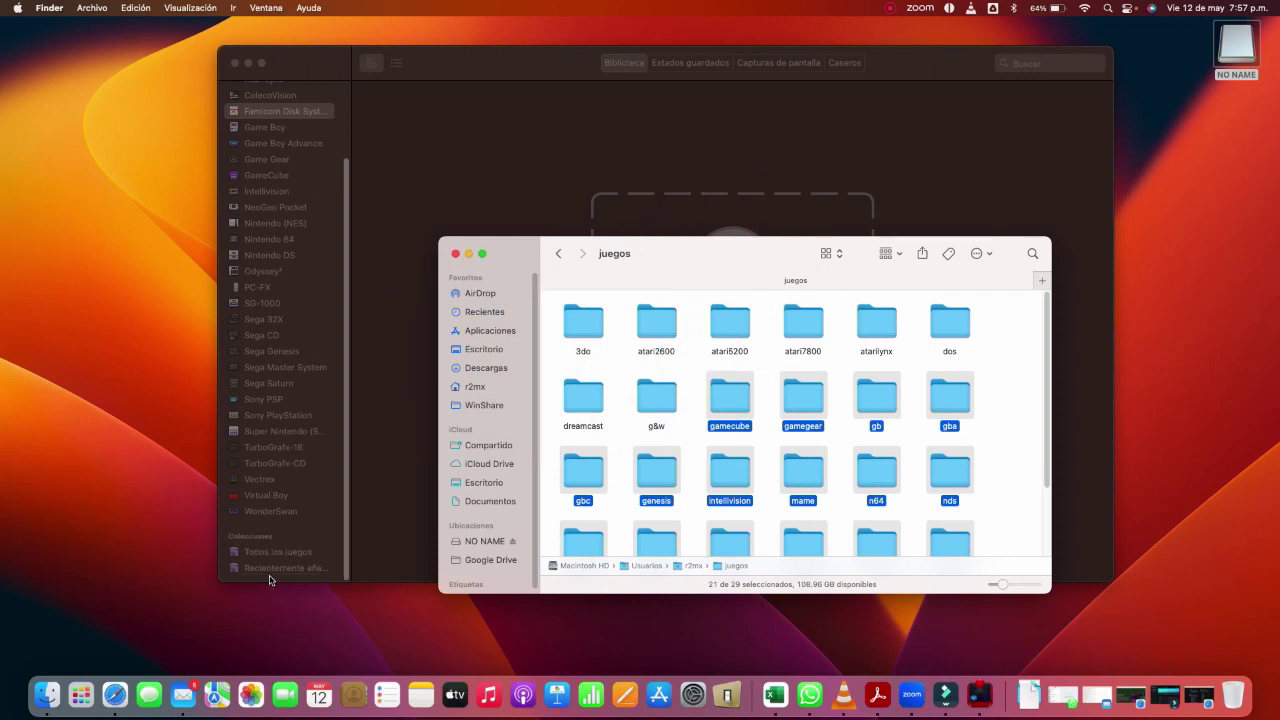
pyautogui.click(468, 254)
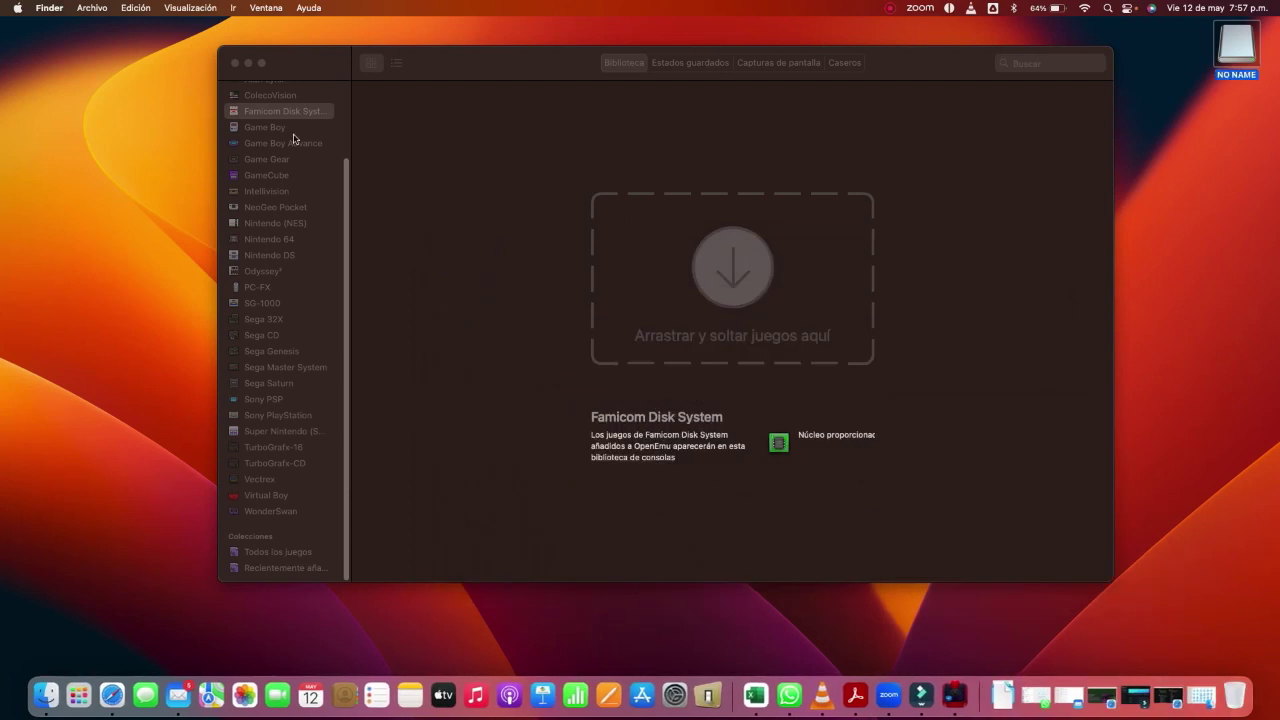
# Switch to OpenEmu and check the Game Boy, Famicom Disk System, ColecoVision, Game Boy Advance and Game Gear libraries for imported games.
pyautogui.scroll(3, 312, 146)
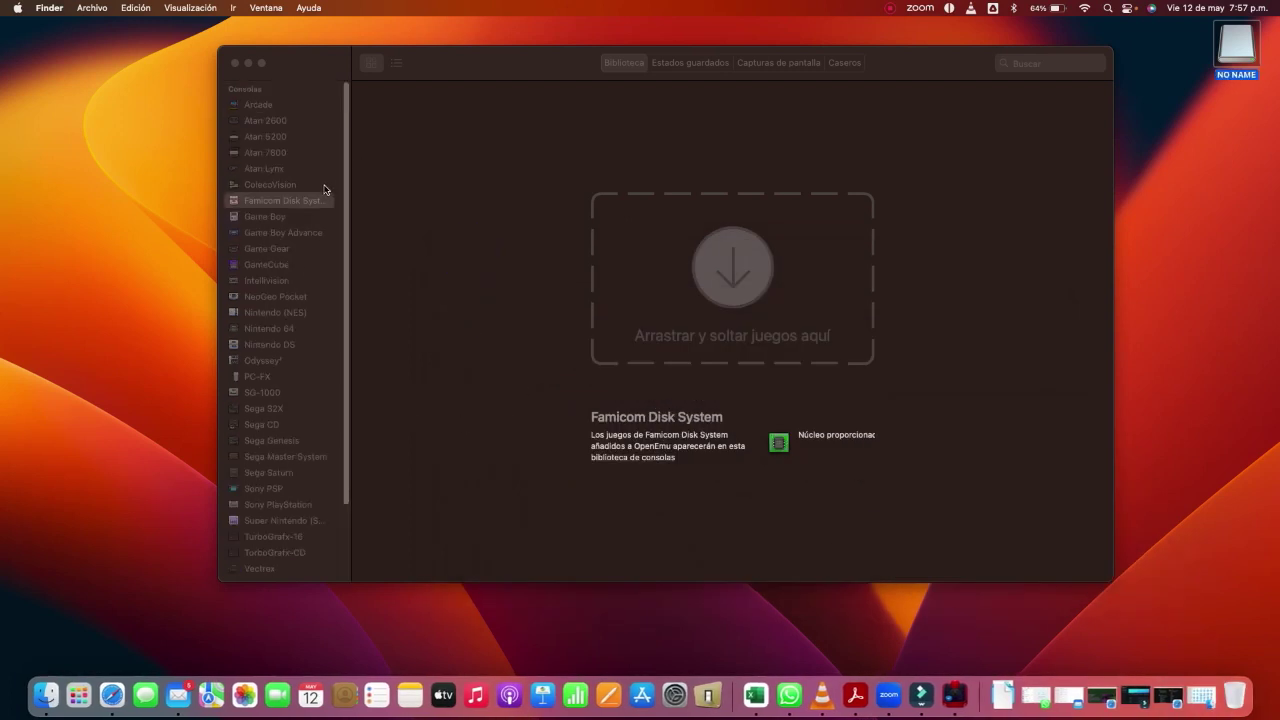
pyautogui.click(269, 224)
pyautogui.click(269, 224)
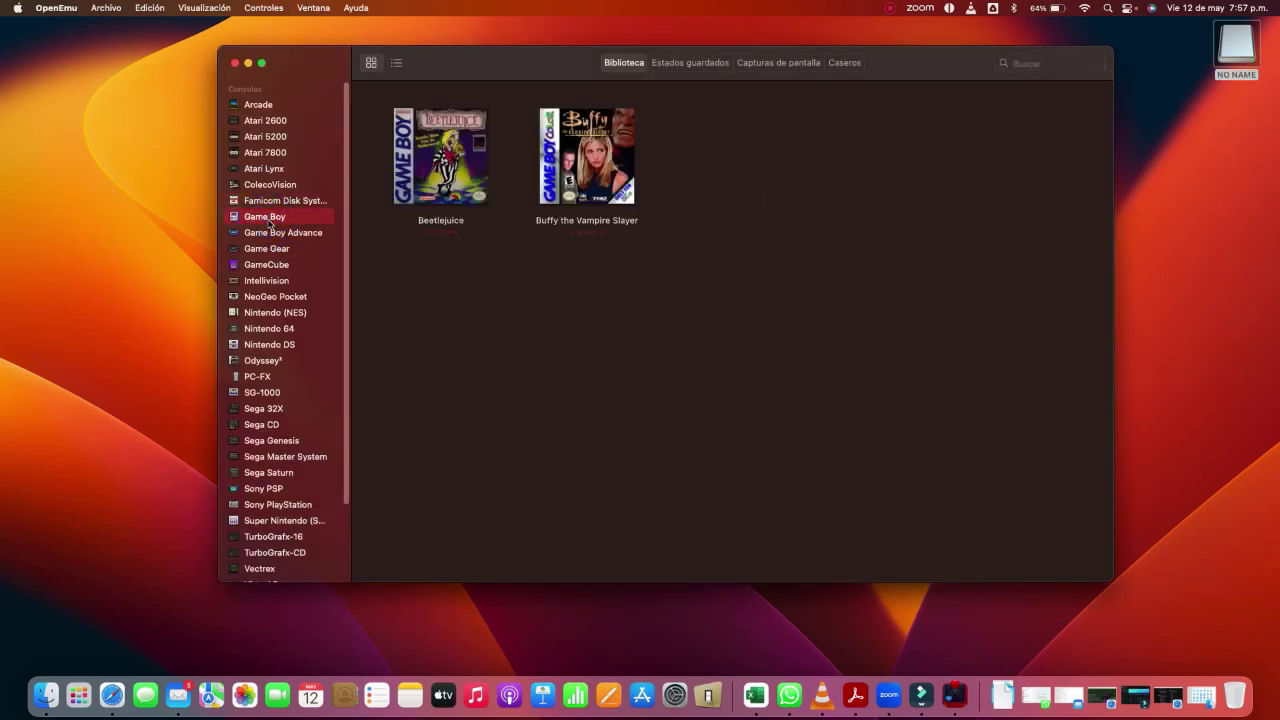
pyautogui.click(270, 186)
pyautogui.click(270, 196)
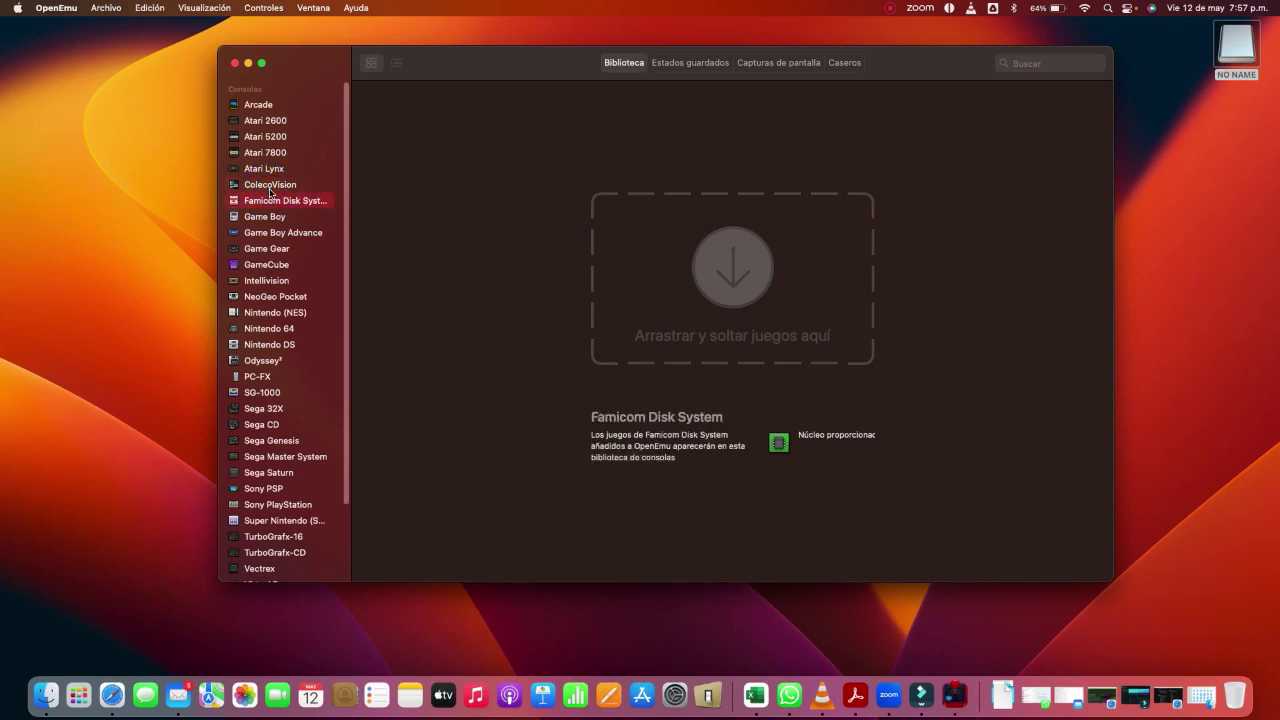
pyautogui.press('Up')
pyautogui.press('Up')
pyautogui.press('Up')
pyautogui.press('Down')
pyautogui.press('Down')
pyautogui.press('Down')
pyautogui.press('Down')
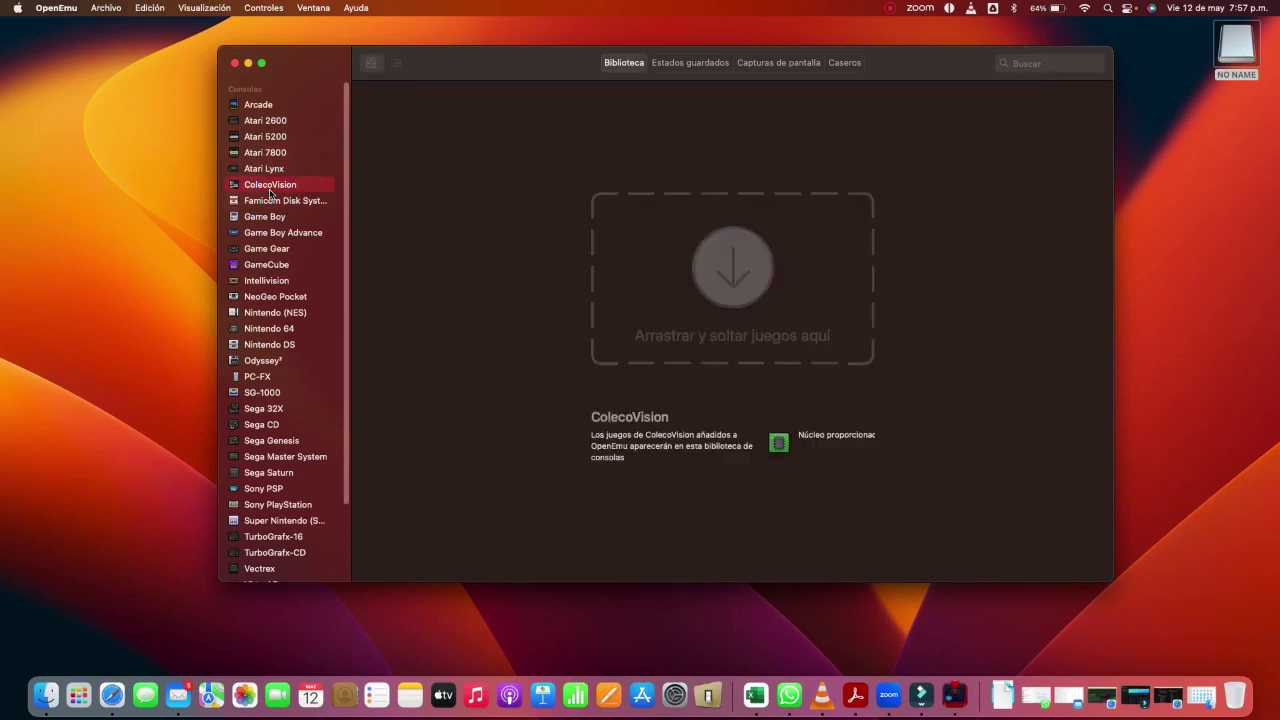
pyautogui.press('Down')
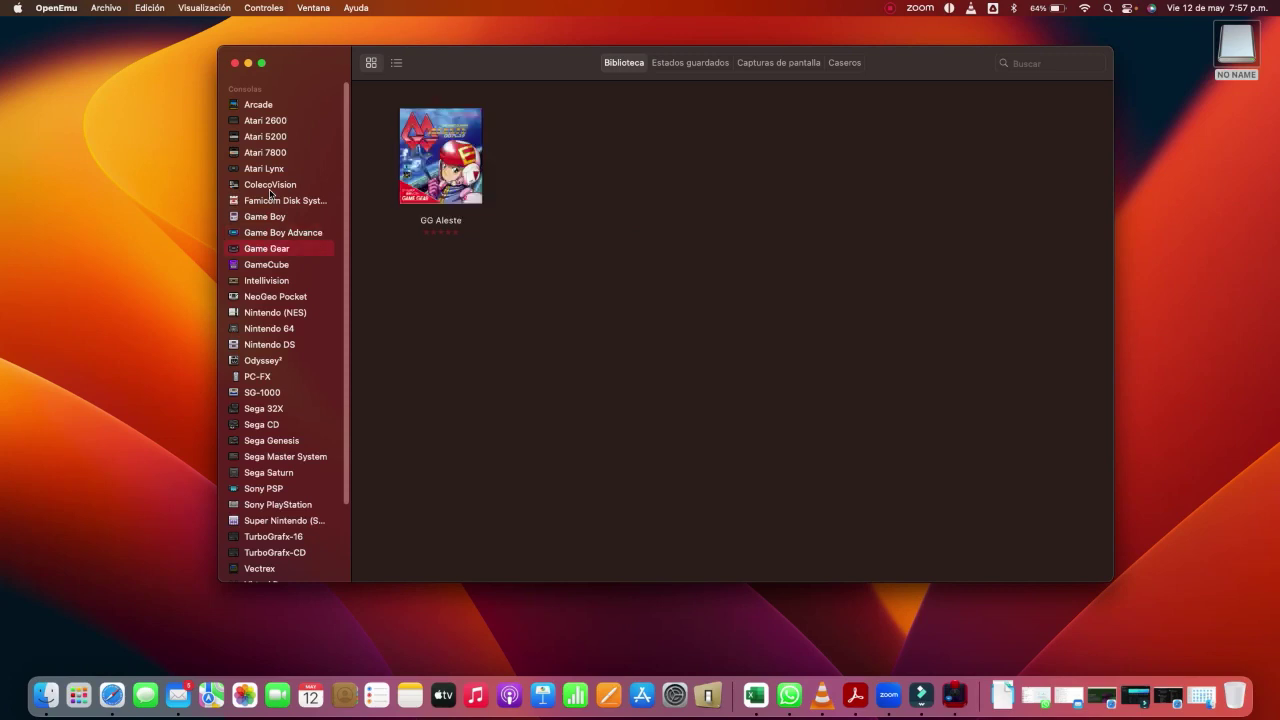
# Check each console library for imported games from GameCube through Nintendo 64 and Odyssey² to Sega CD.
pyautogui.press('Down')
pyautogui.press('Down')
pyautogui.press('Down')
pyautogui.press('Down')
pyautogui.press('Down')
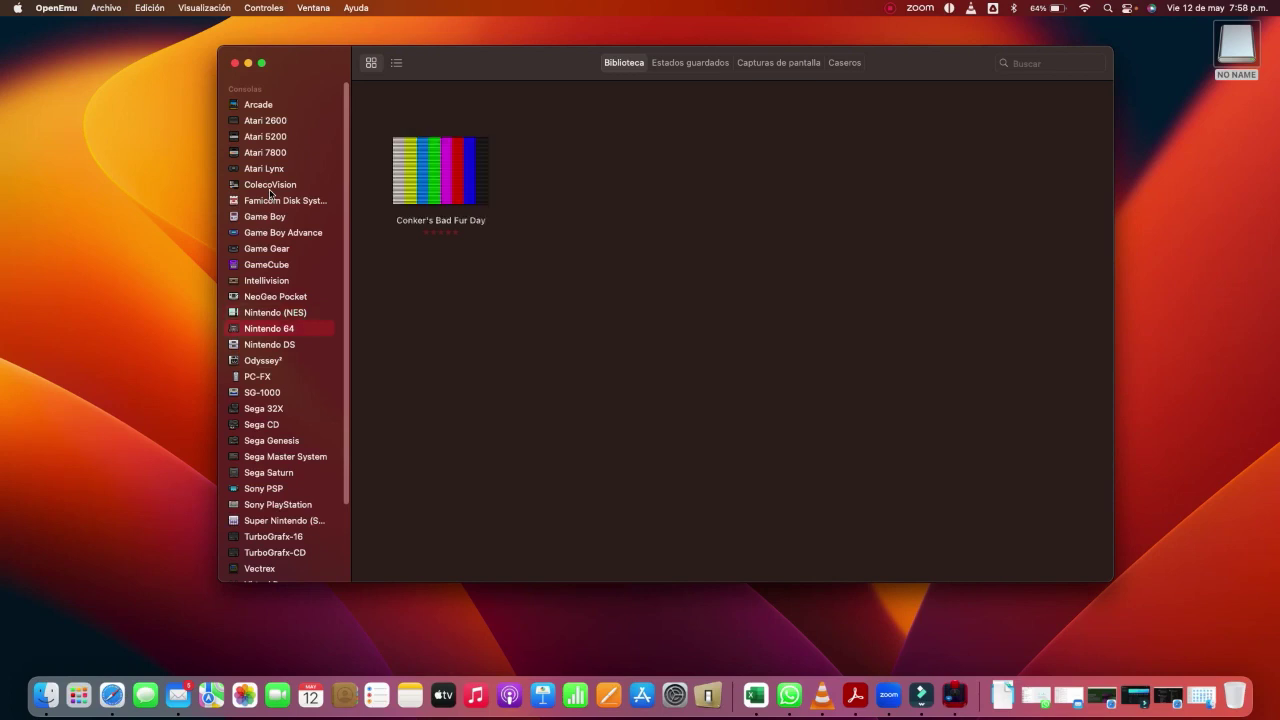
pyautogui.press('Down')
pyautogui.press('Down')
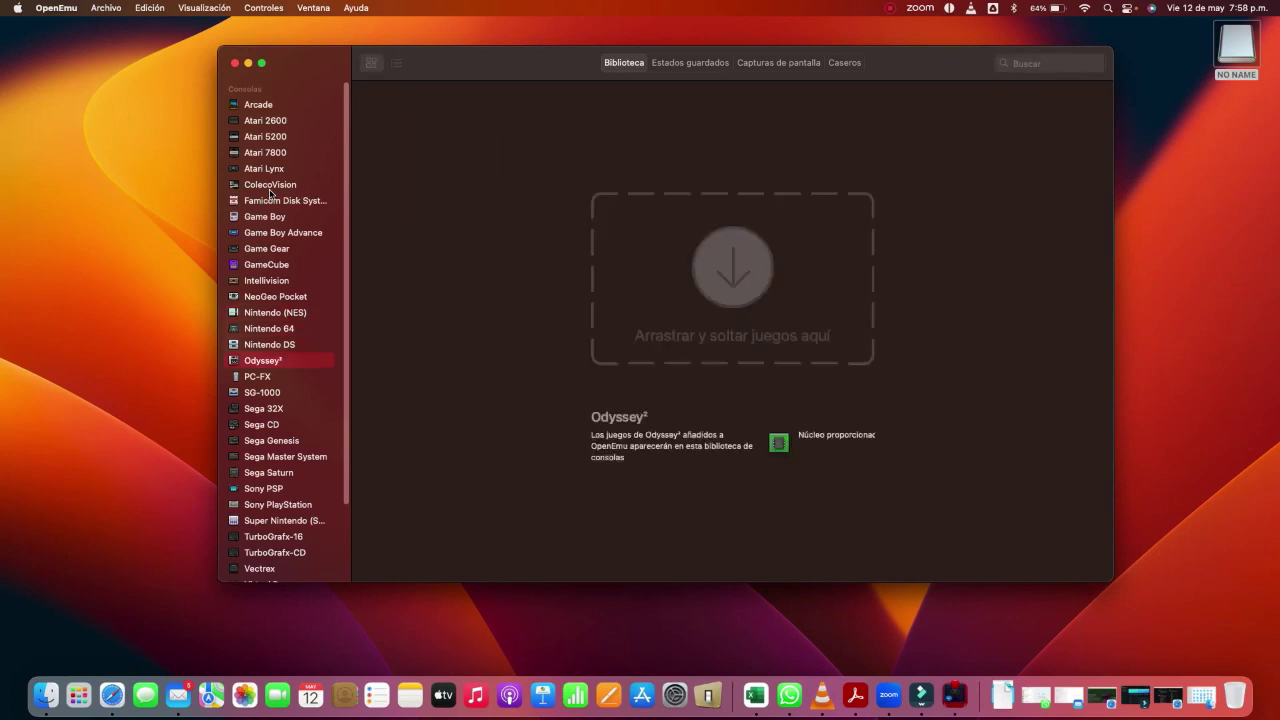
pyautogui.press('Down')
pyautogui.press('Down')
pyautogui.press('Down')
pyautogui.press('Down')
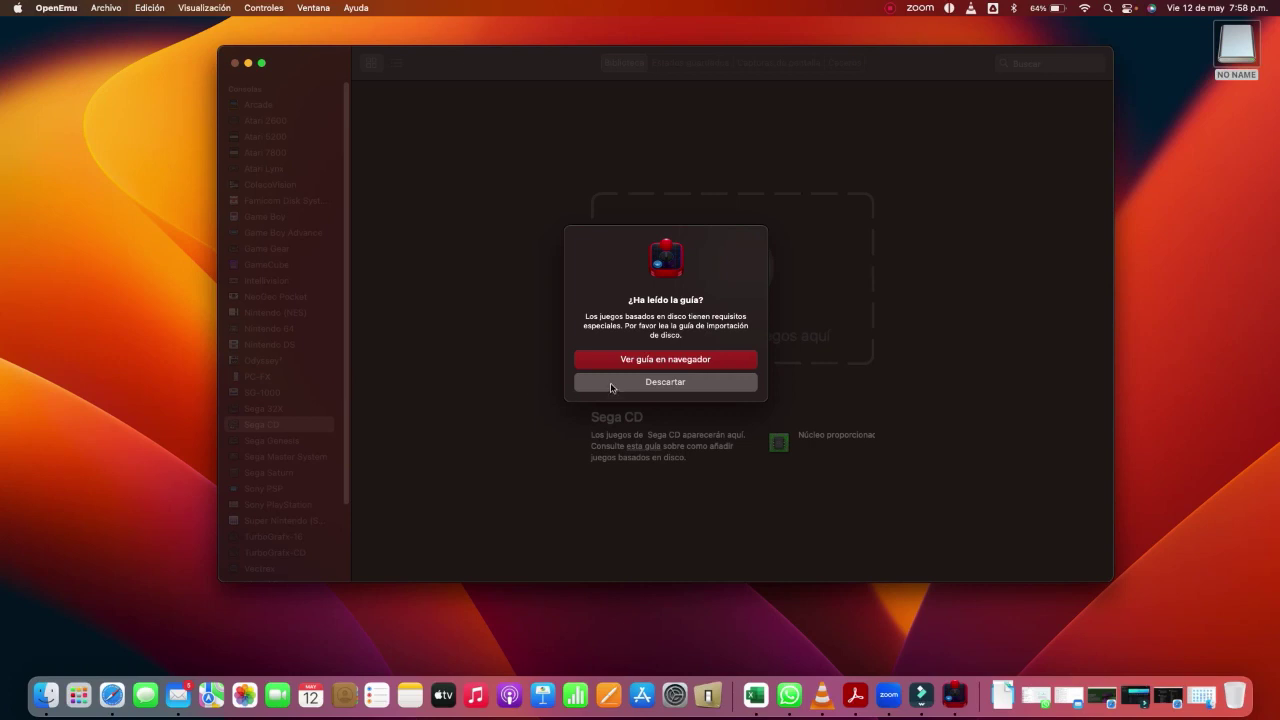
# Dismiss the disc import guide notice and check the Sega Genesis and Sega Master System libraries.
pyautogui.click(678, 384)
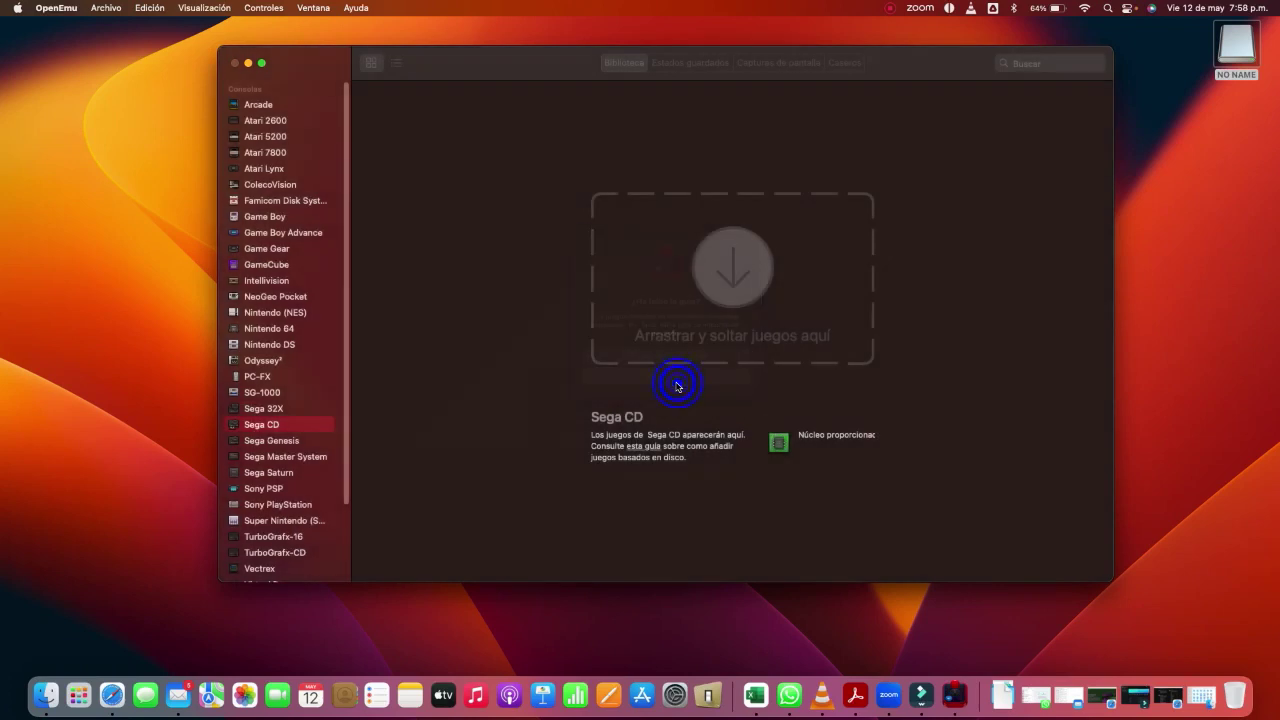
pyautogui.click(302, 441)
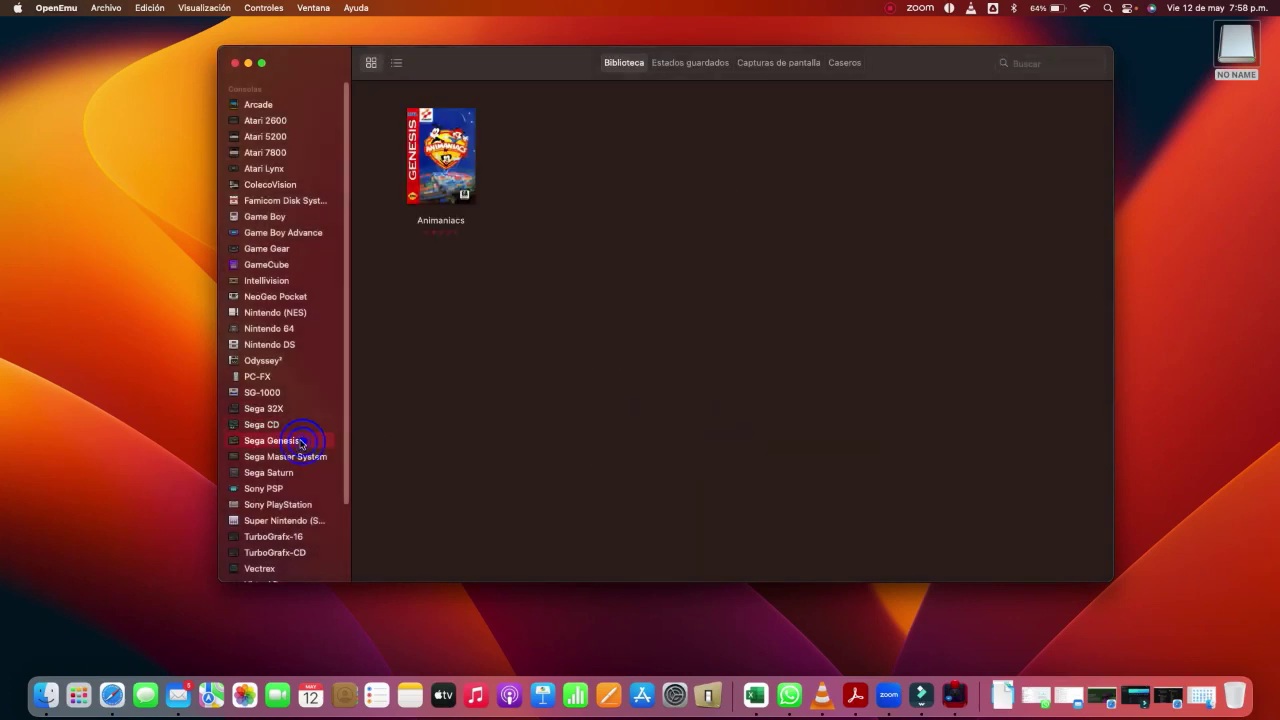
pyautogui.press('Down')
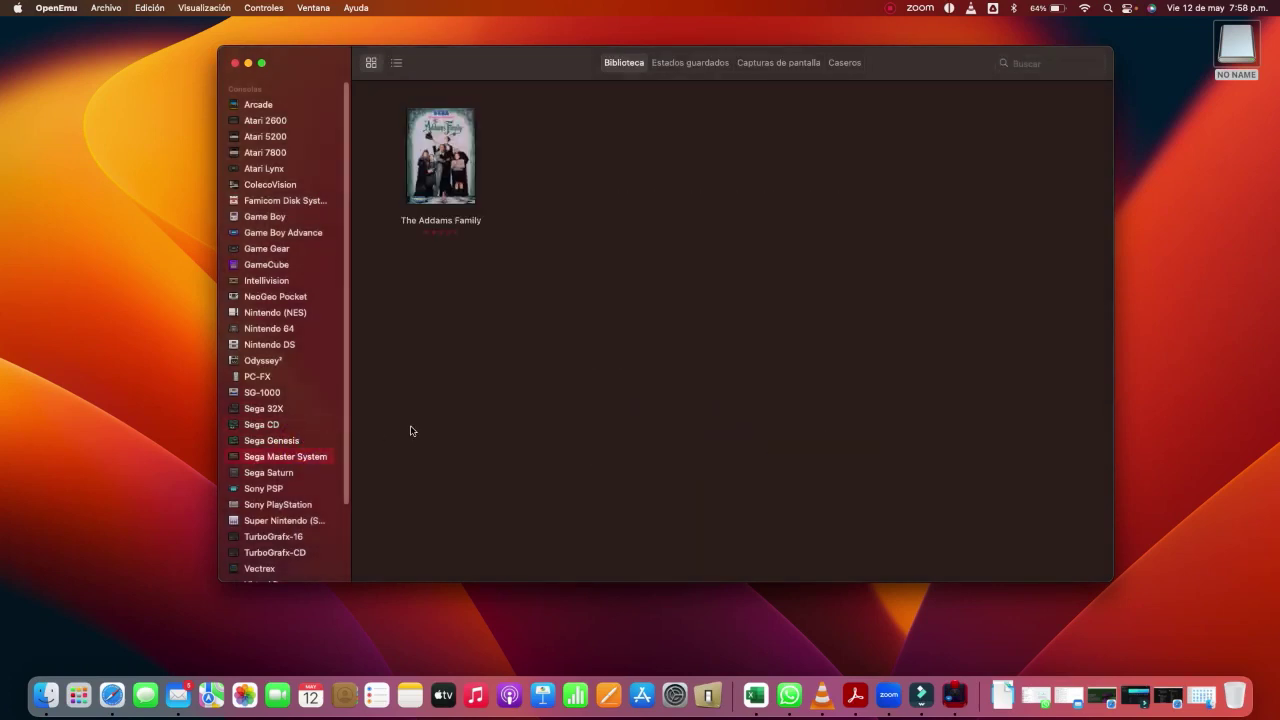
# Check the Sega Saturn, Sony PSP and Sony PlayStation libraries for imported games, dismissing the disc import guide notices.
pyautogui.press('Down')
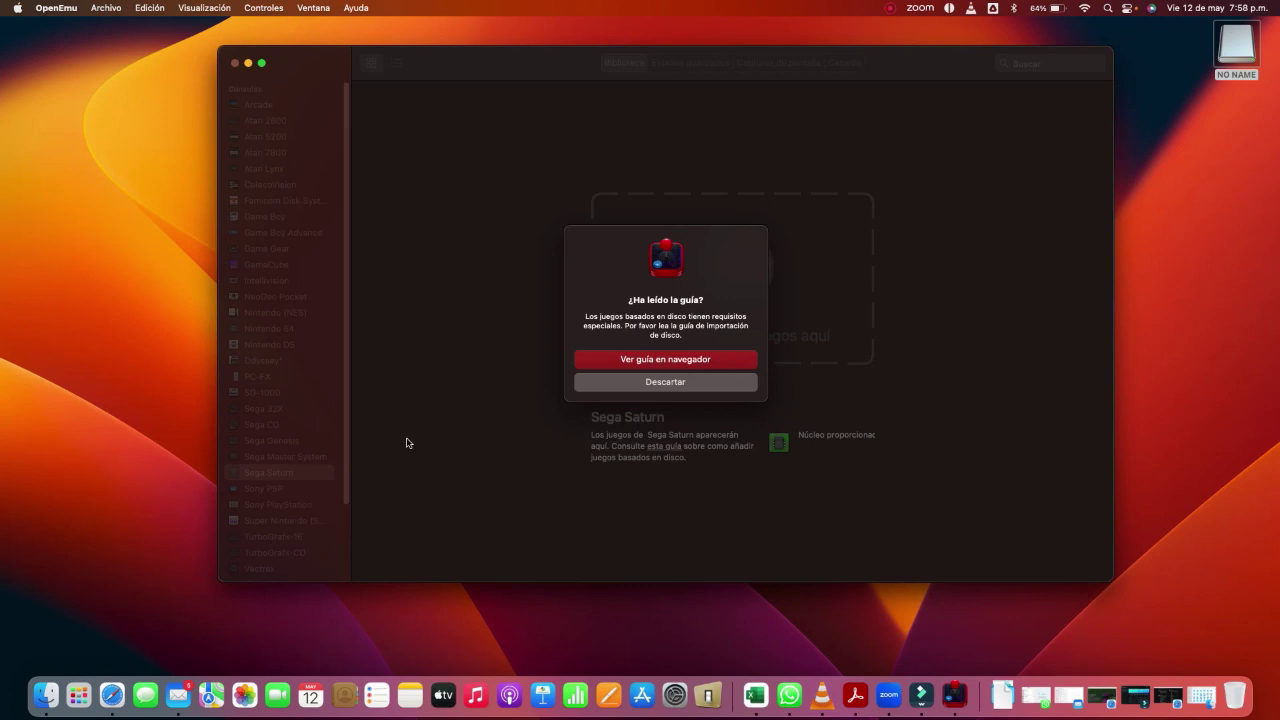
pyautogui.click(690, 383)
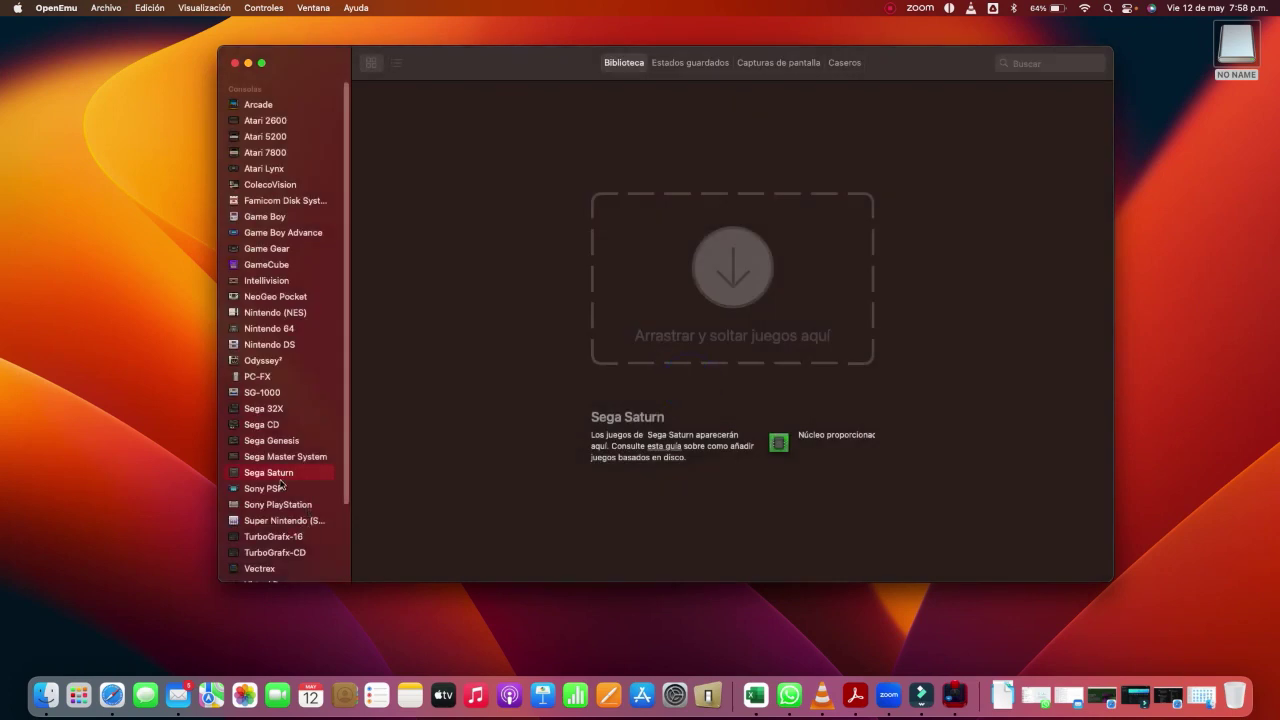
pyautogui.click(279, 489)
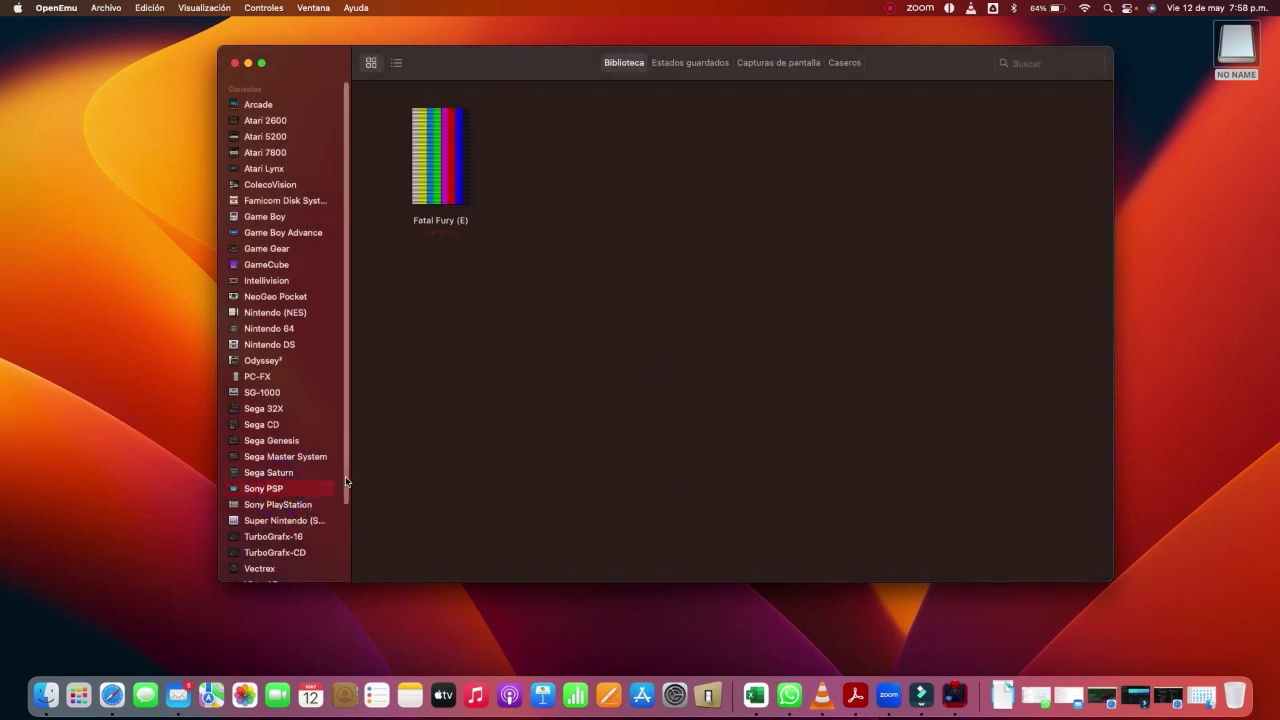
pyautogui.press('Up')
pyautogui.press('Up')
pyautogui.press('Up')
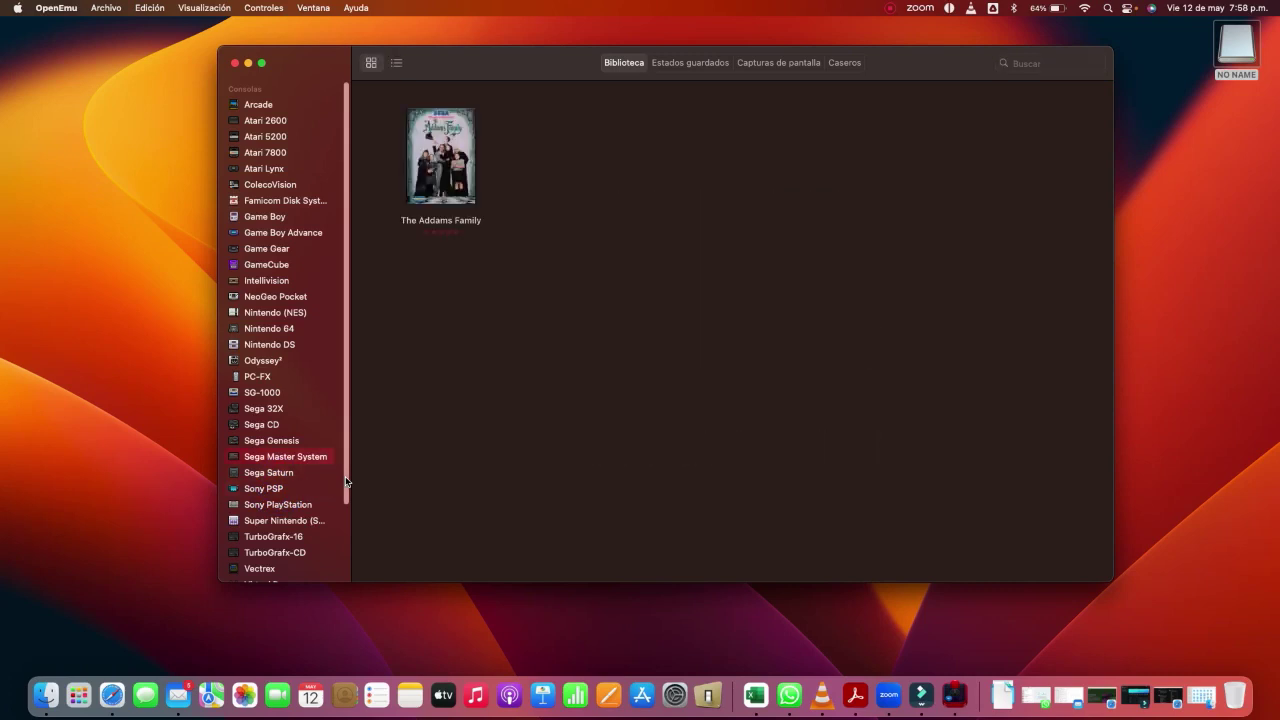
pyautogui.press('Down')
pyautogui.press('Down')
pyautogui.press('Down')
pyautogui.press('Down')
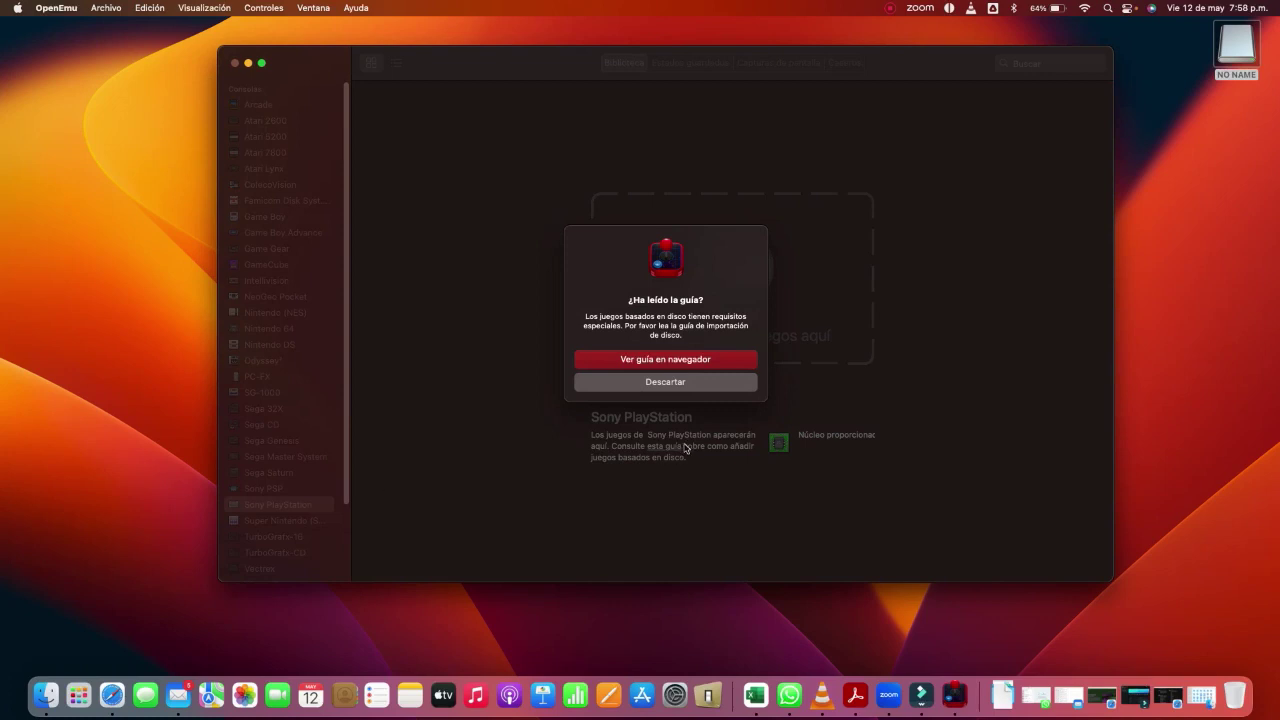
pyautogui.click(668, 382)
# Check the libraries from Super Nintendo through WonderSwan for imported games, dismissing the TurboGrafx-CD disc import guide notice.
pyautogui.scroll(-3, 318, 505)
pyautogui.press('Down')
pyautogui.press('Down')
pyautogui.press('Down')
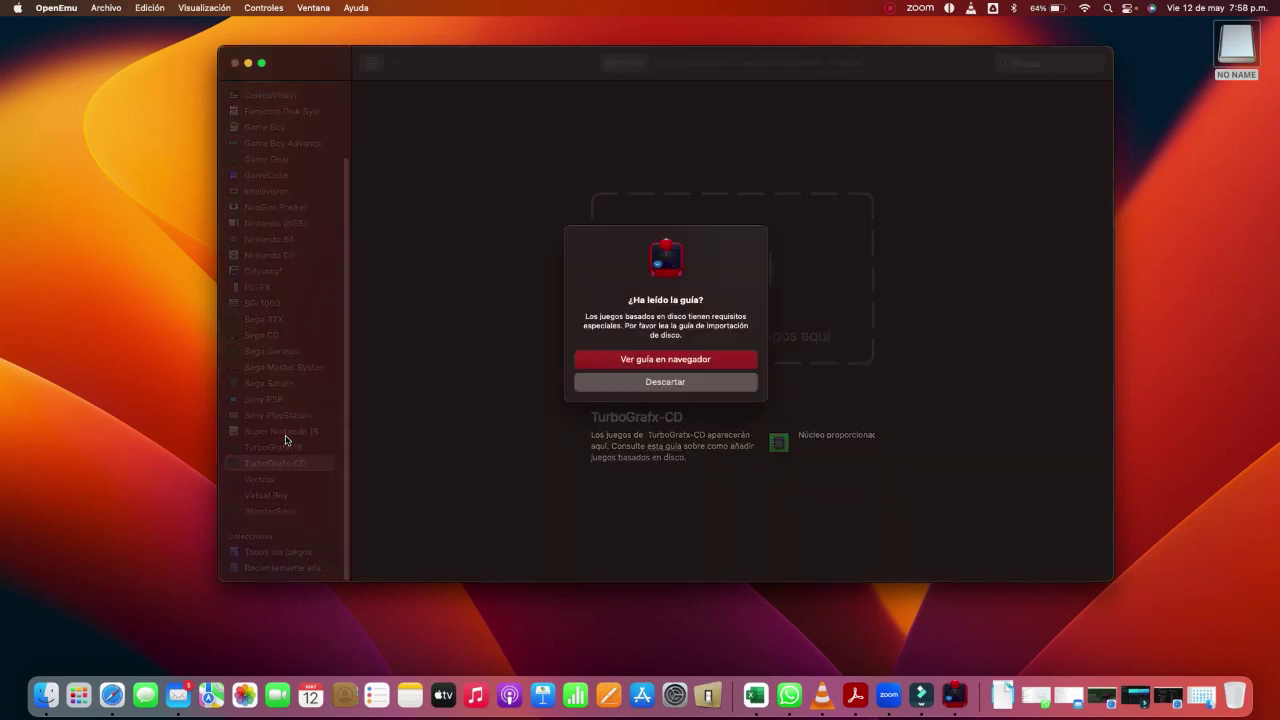
pyautogui.click(650, 385)
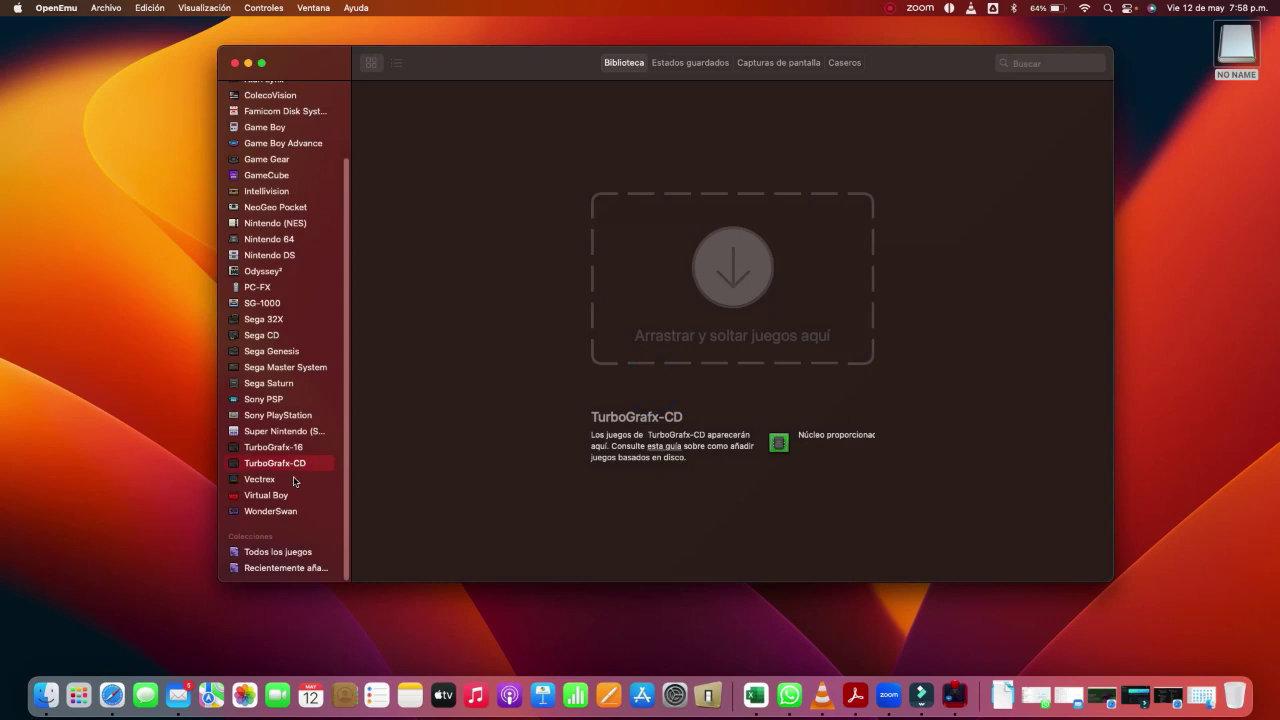
pyautogui.click(291, 481)
pyautogui.click(286, 495)
pyautogui.click(283, 512)
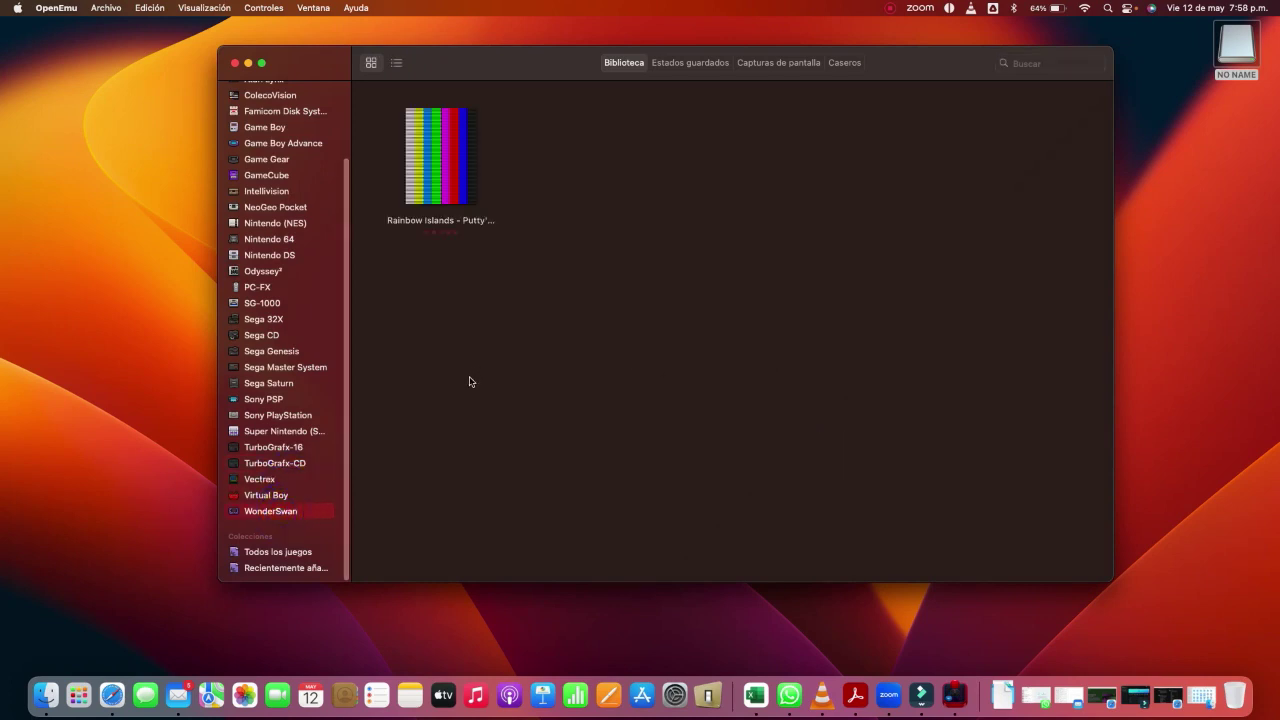
# Review the imported games in the Atari 2600 and Game Boy libraries again.
pyautogui.scroll(3, 335, 326)
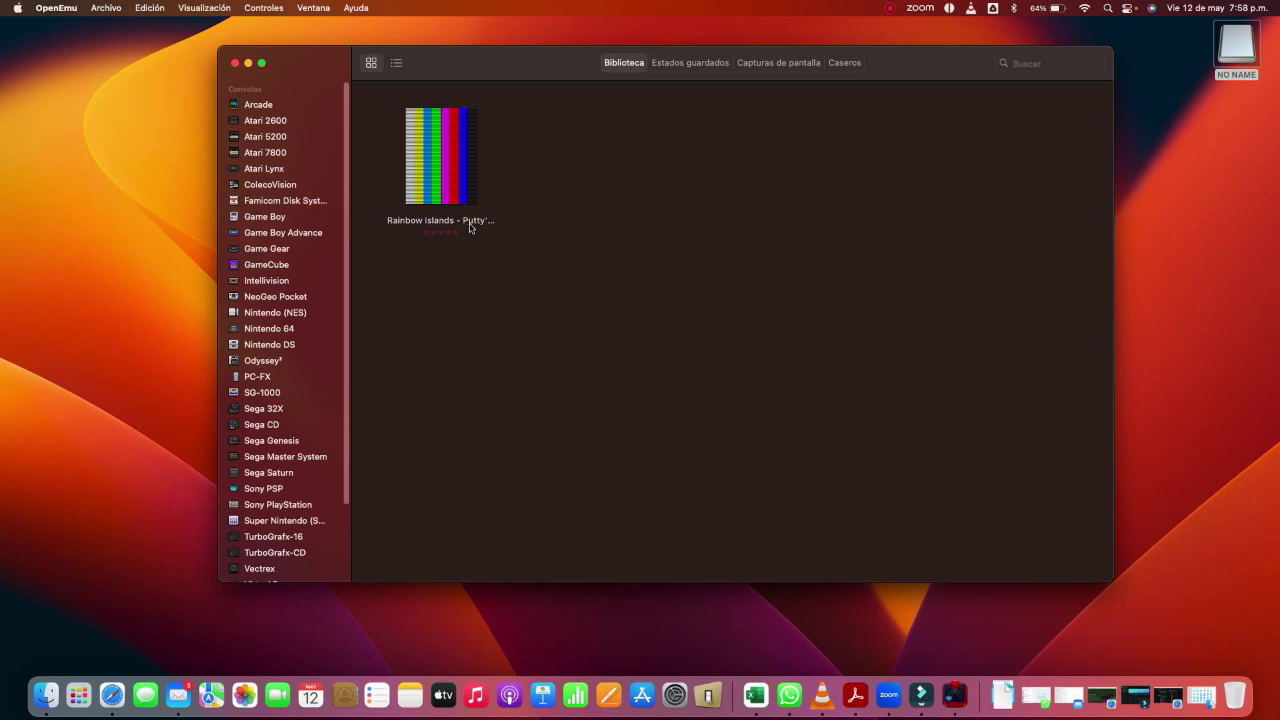
pyautogui.click(280, 121)
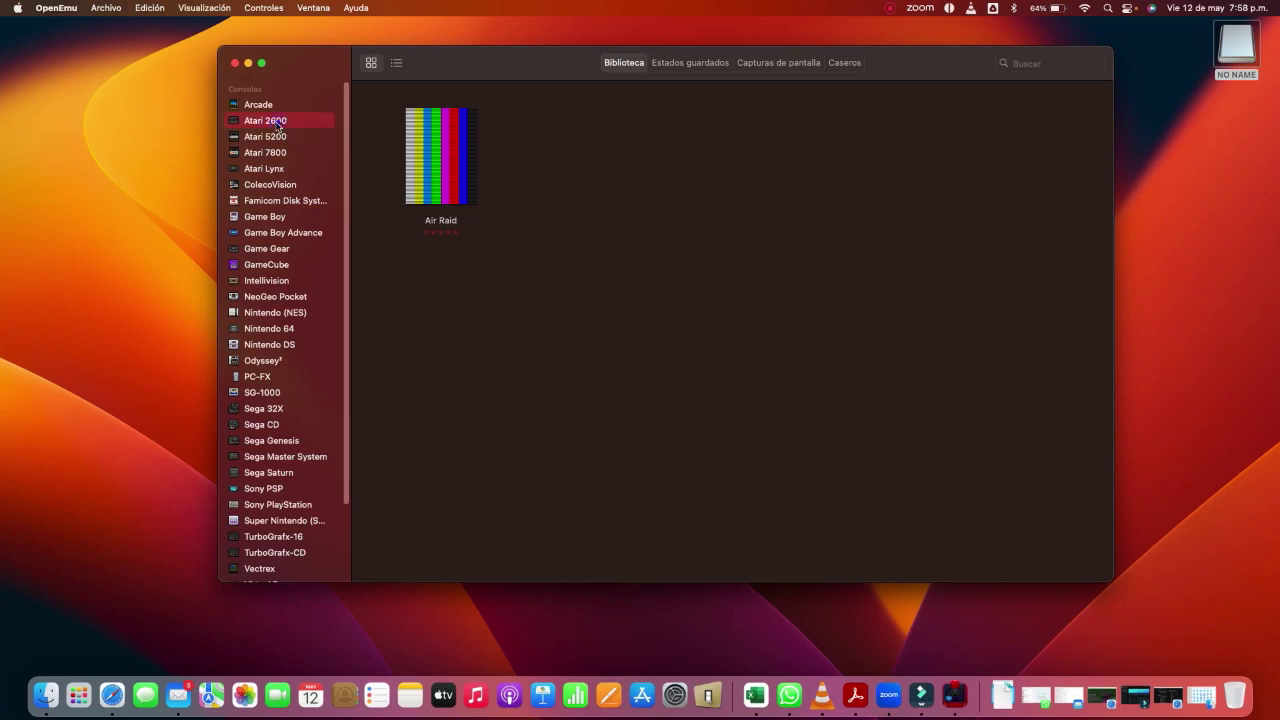
pyautogui.click(266, 220)
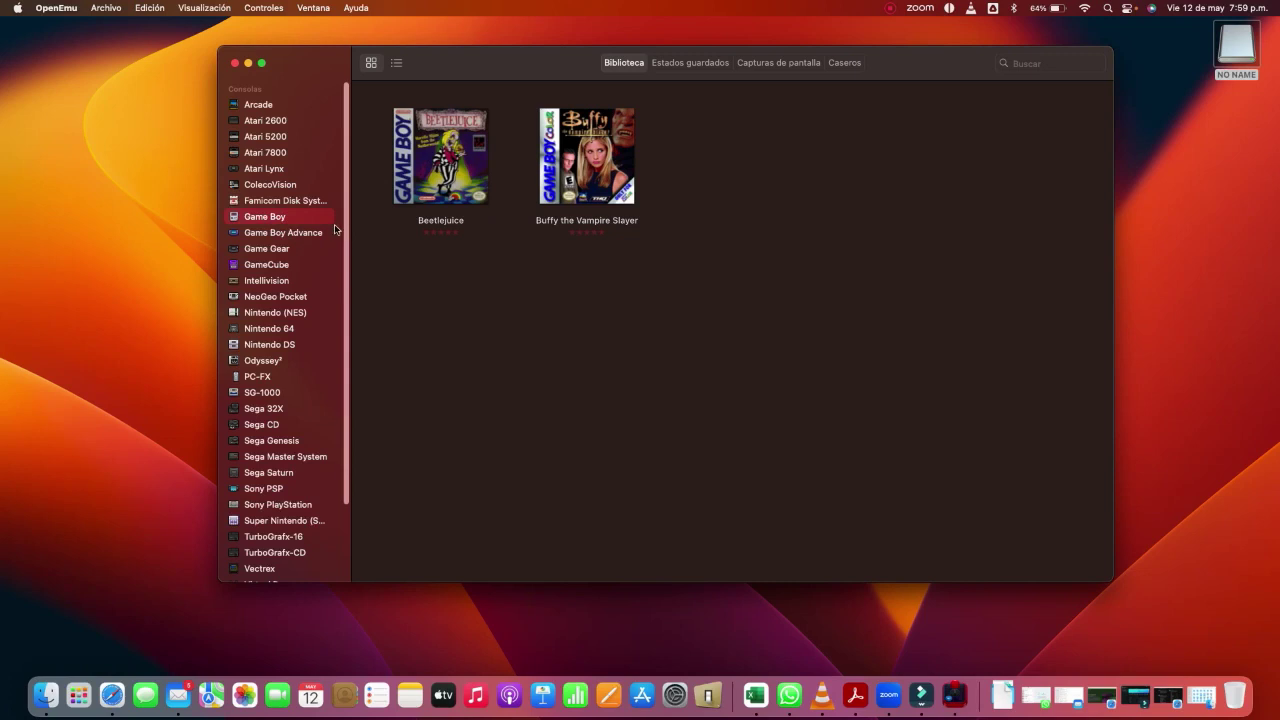
pyautogui.scroll(-5, 320, 236)
pyautogui.scroll(5, 325, 232)
# Launch The Simpsons from the Arcade library and install the MAME core it requires.
pyautogui.click(259, 105)
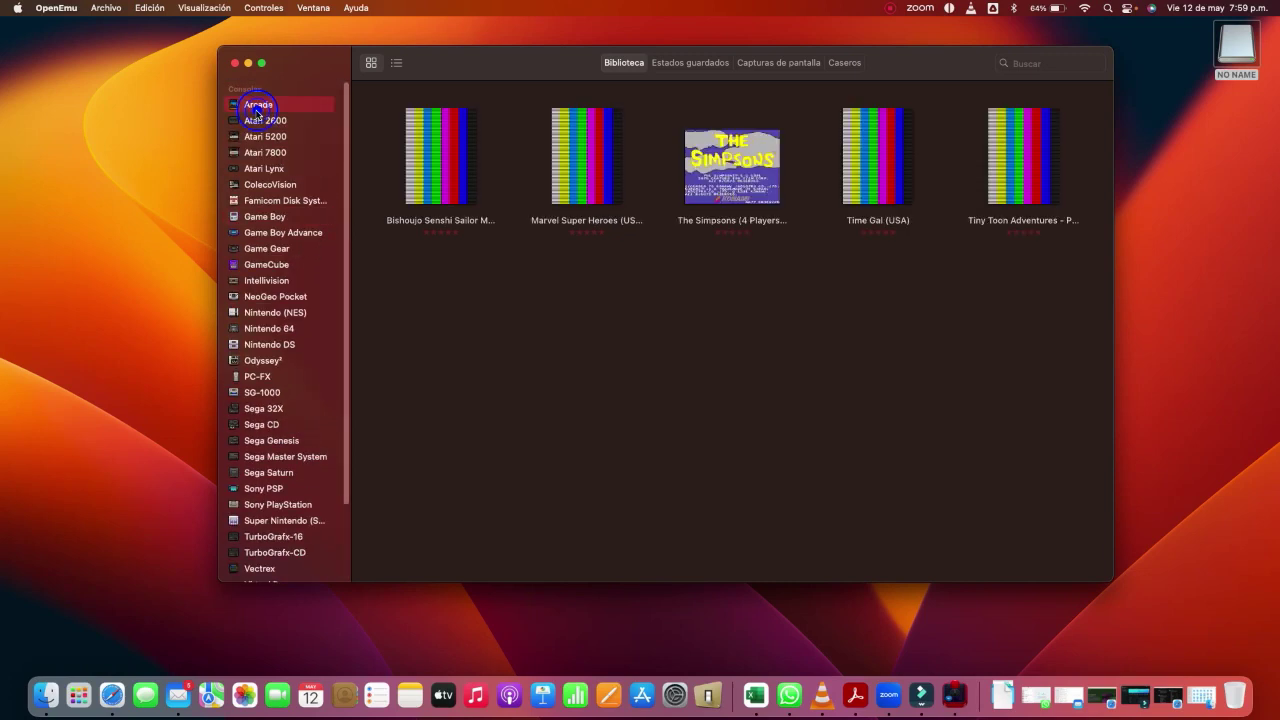
pyautogui.click(724, 186)
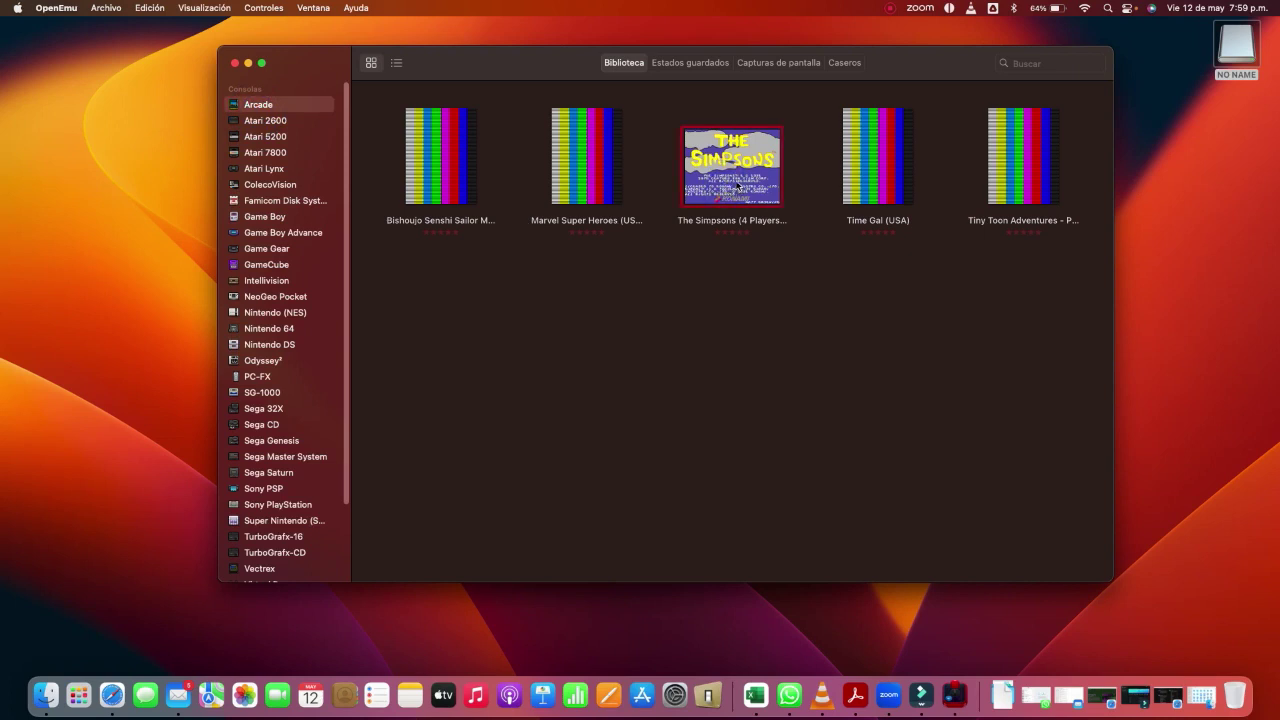
pyautogui.doubleClick(737, 186)
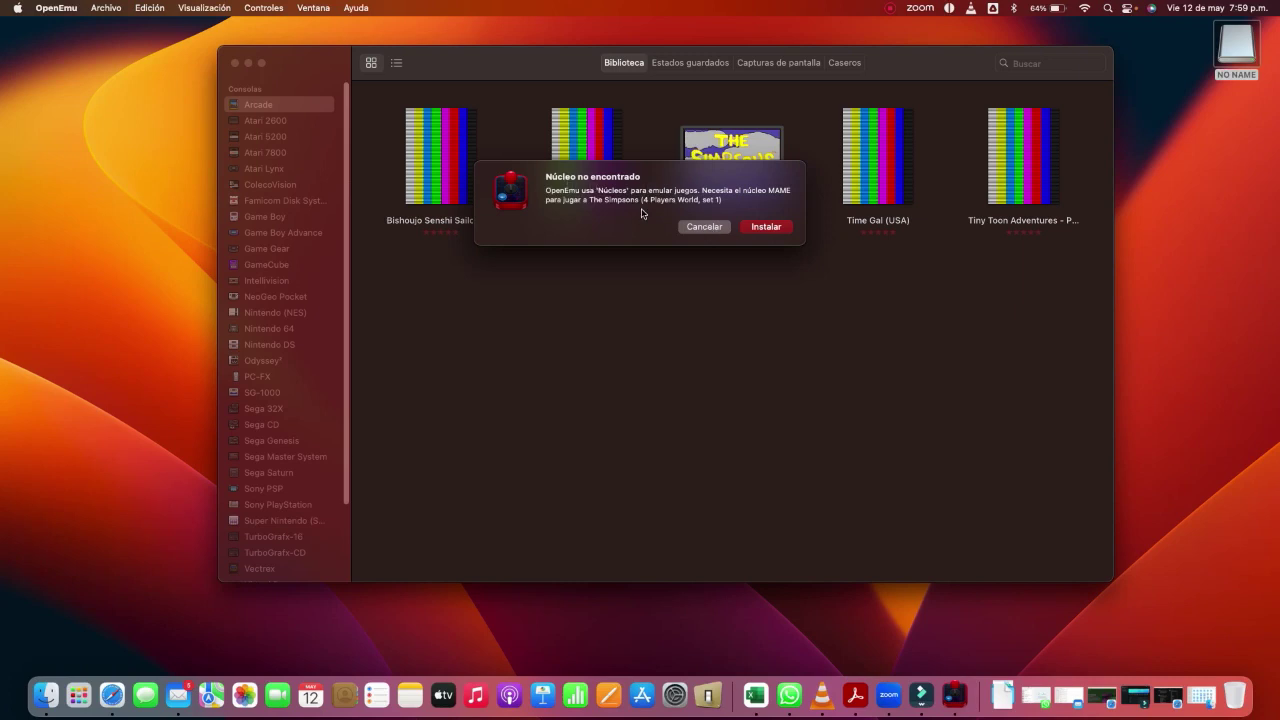
pyautogui.click(768, 228)
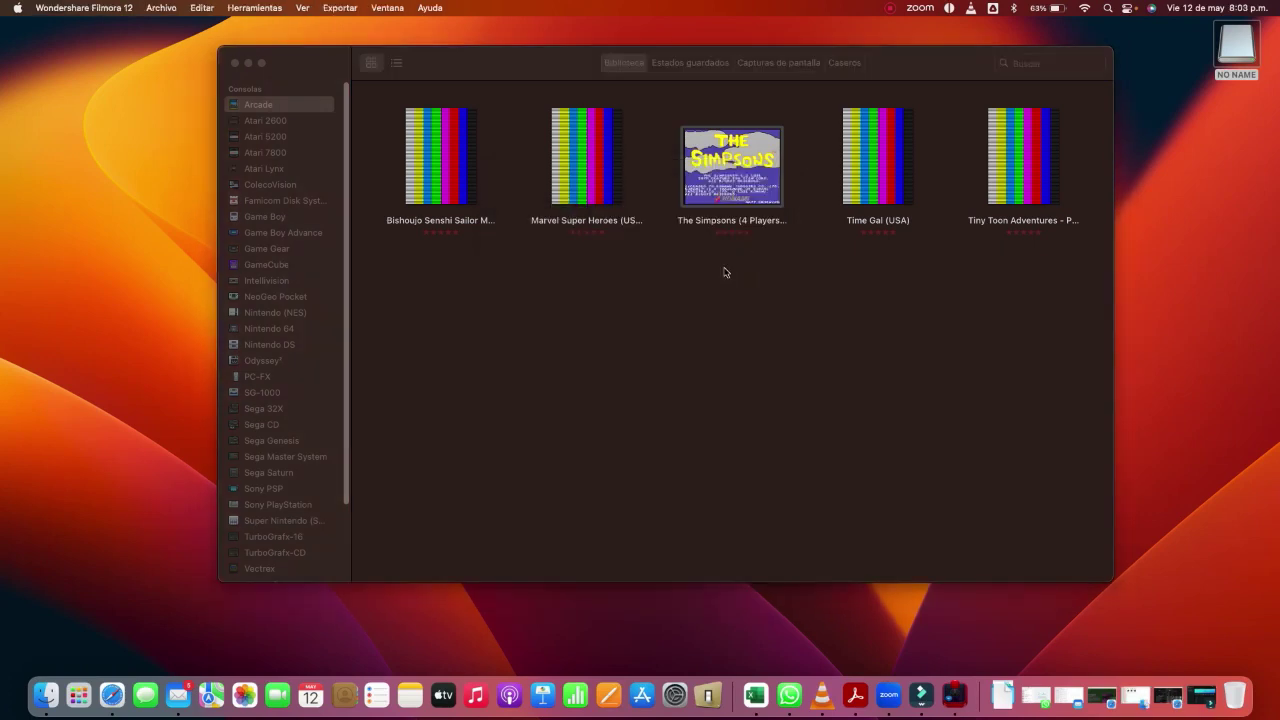
# Run The Simpsons from the Arcade library again, restarting it instead of resuming, and close the game at its title sequence.
pyautogui.click(670, 279)
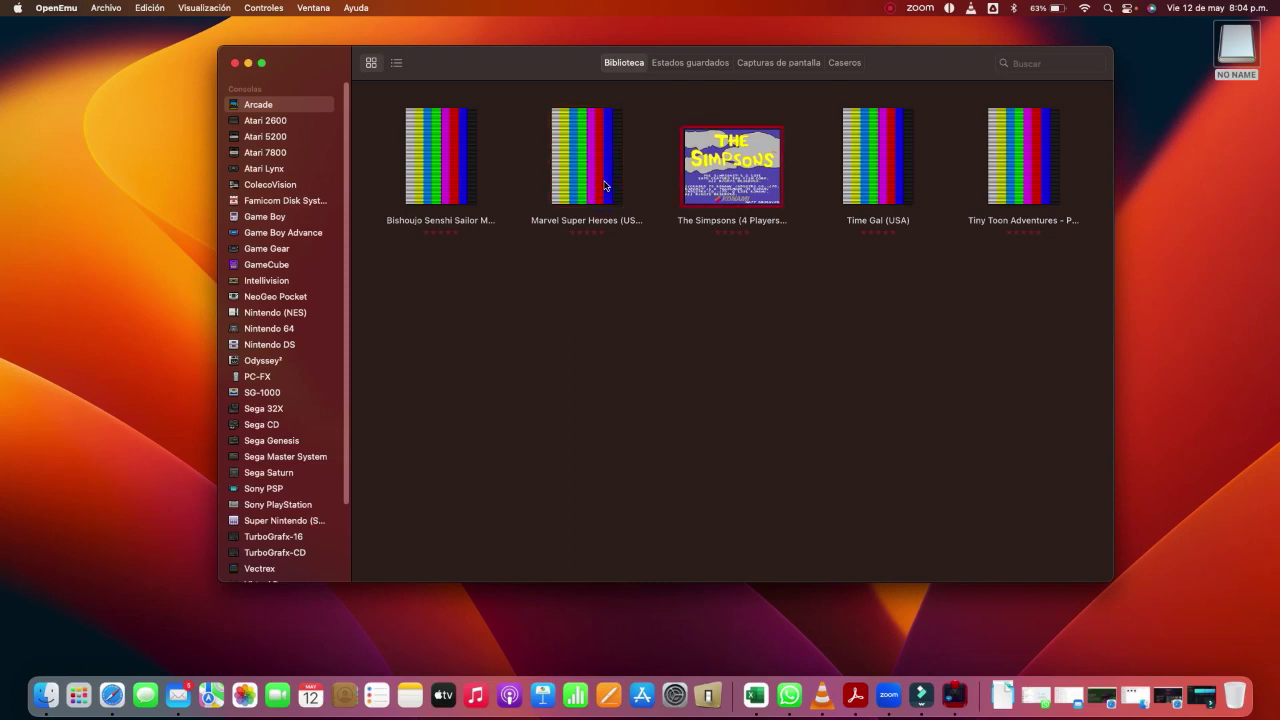
pyautogui.doubleClick(737, 151)
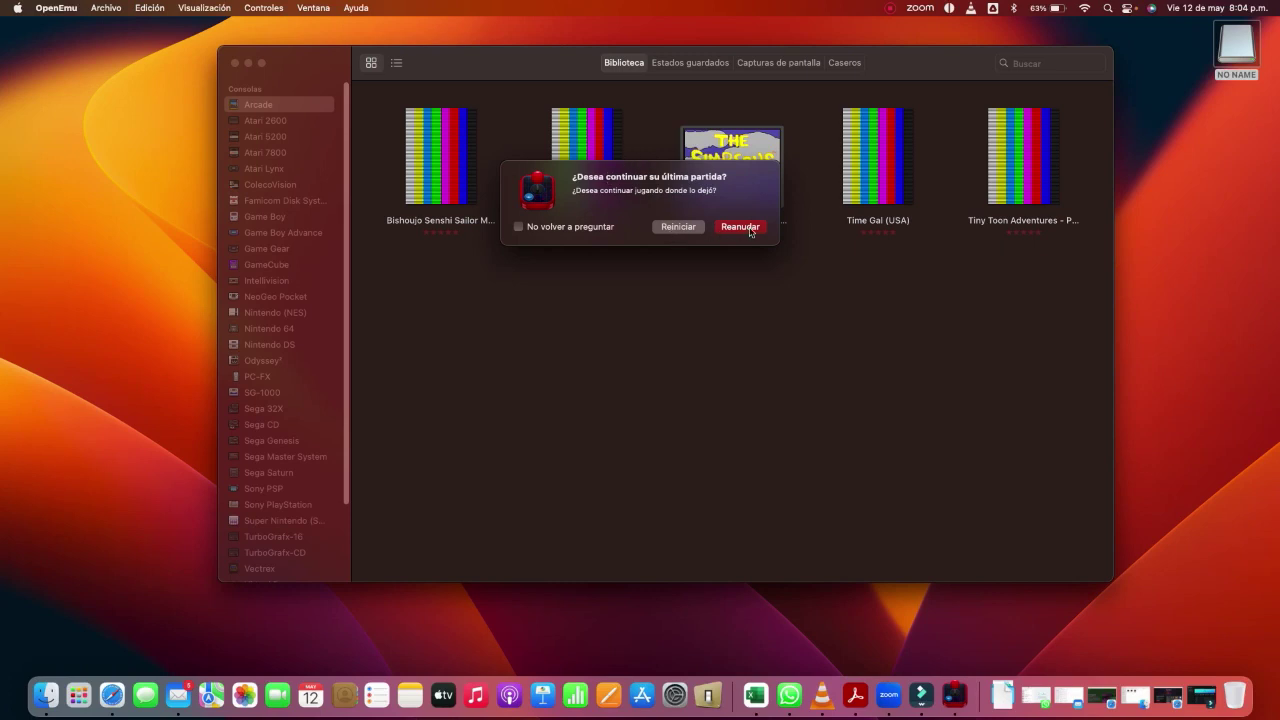
pyautogui.click(678, 227)
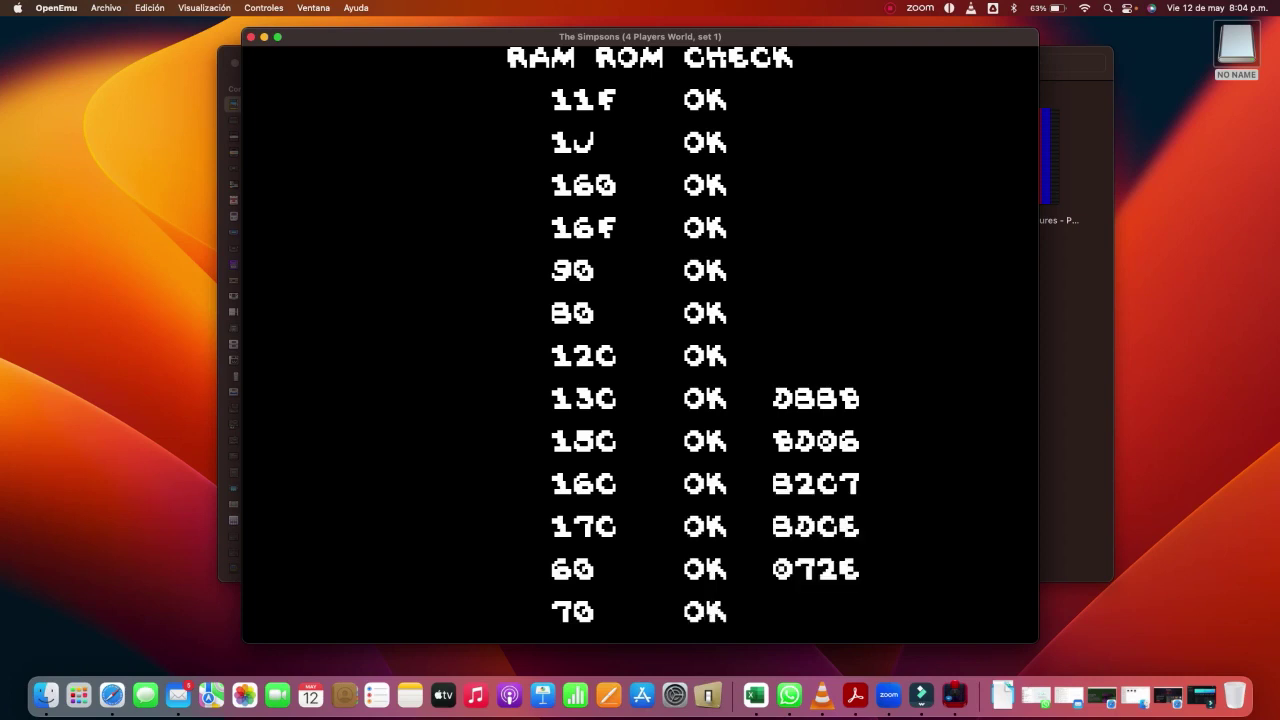
pyautogui.moveTo(757, 180)
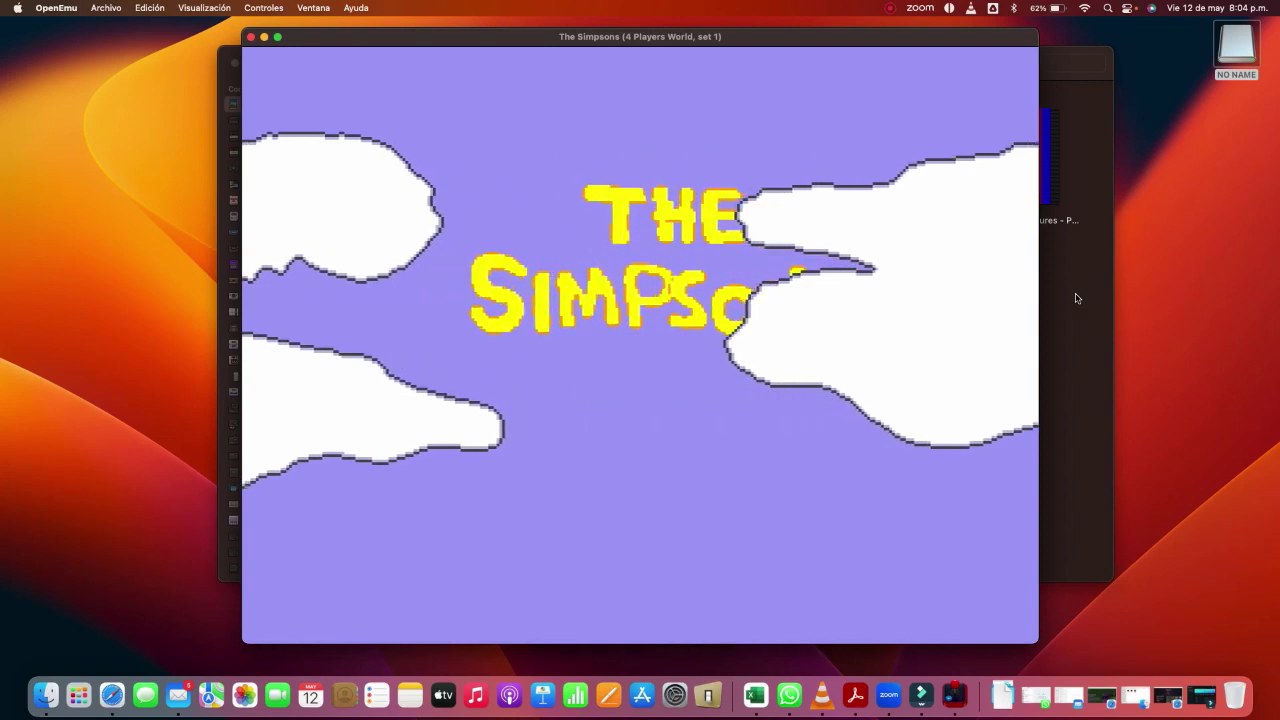
pyautogui.press('super+w')
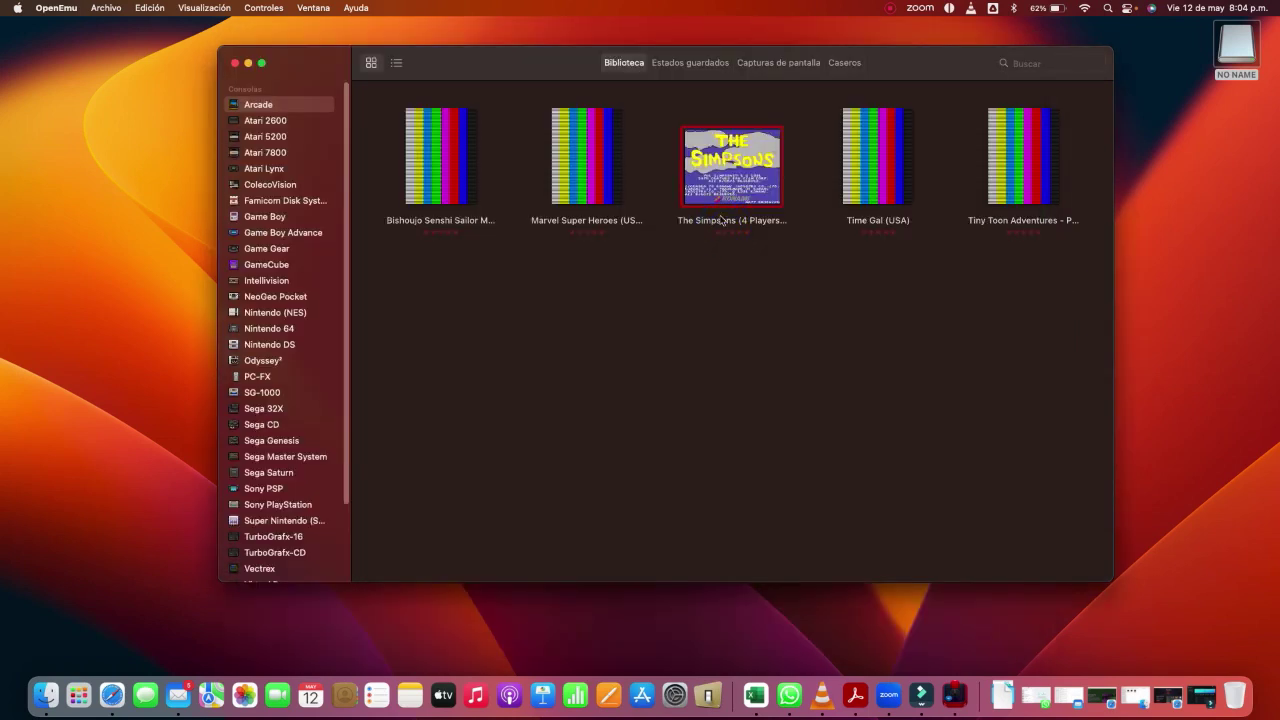
pyautogui.press('Right')
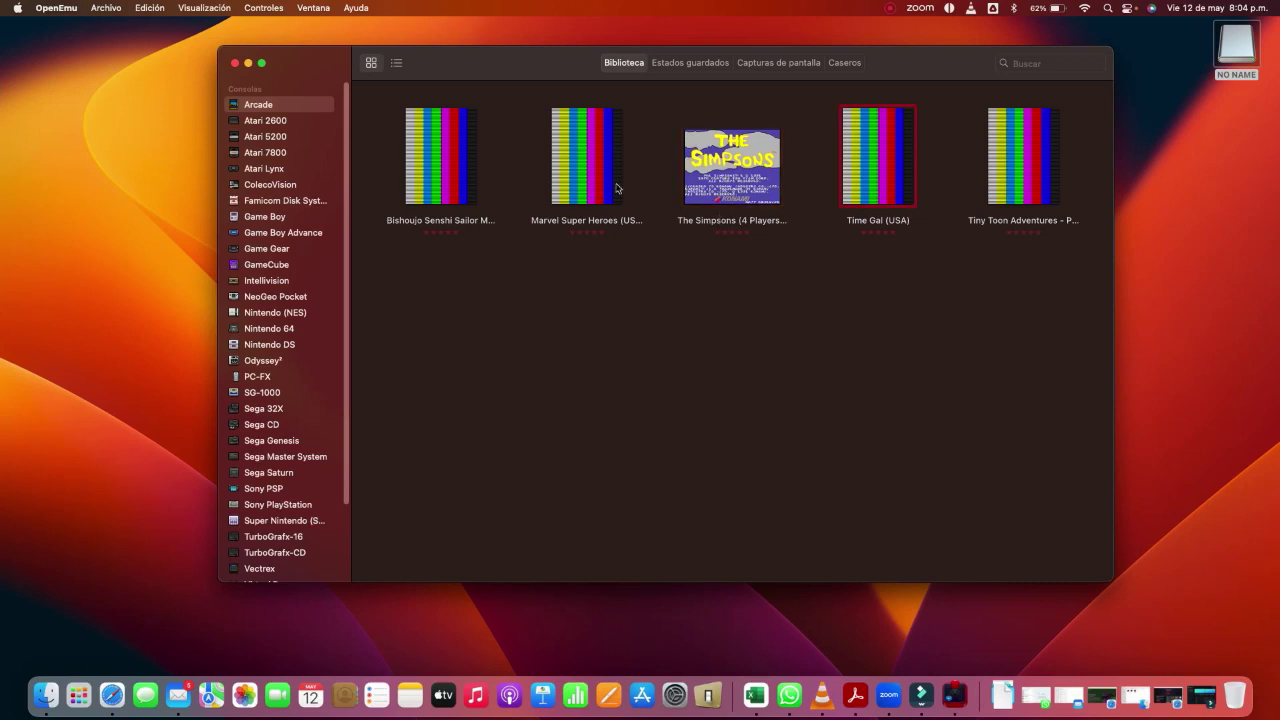
# Open the controller settings for the Arcade system and review player 1's keyboard assignments.
pyautogui.click(57, 8)
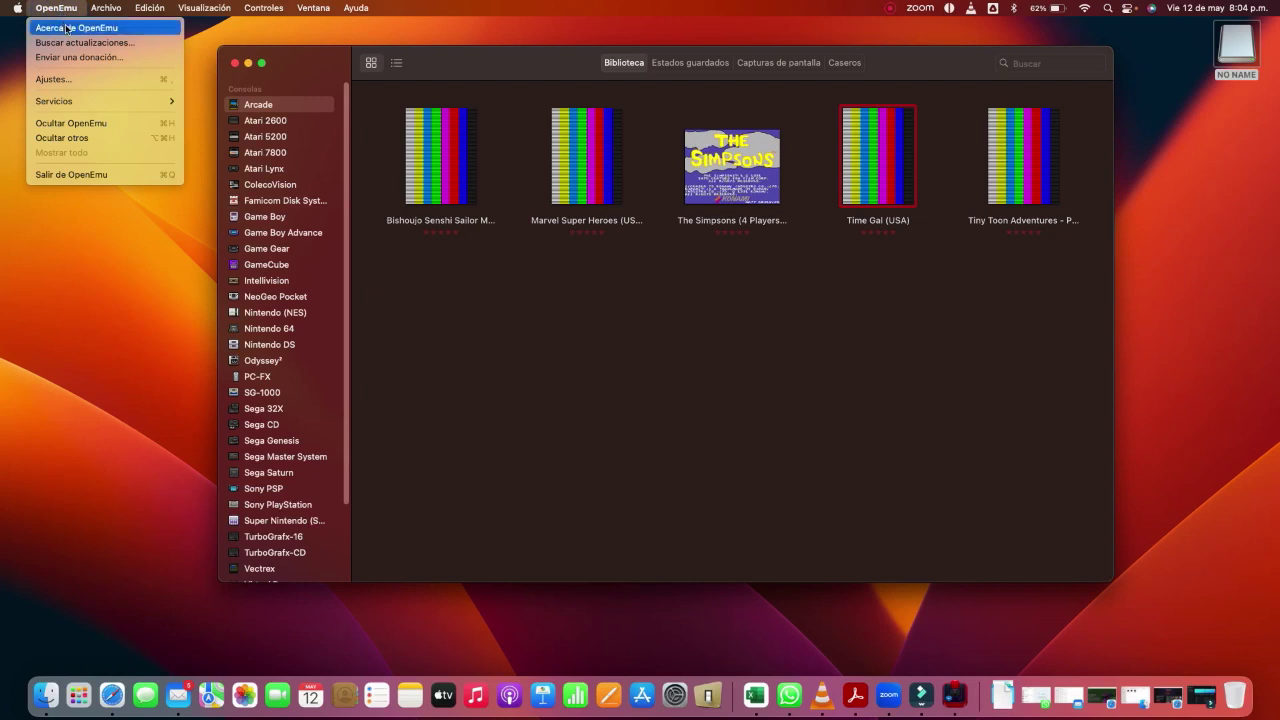
pyautogui.click(70, 78)
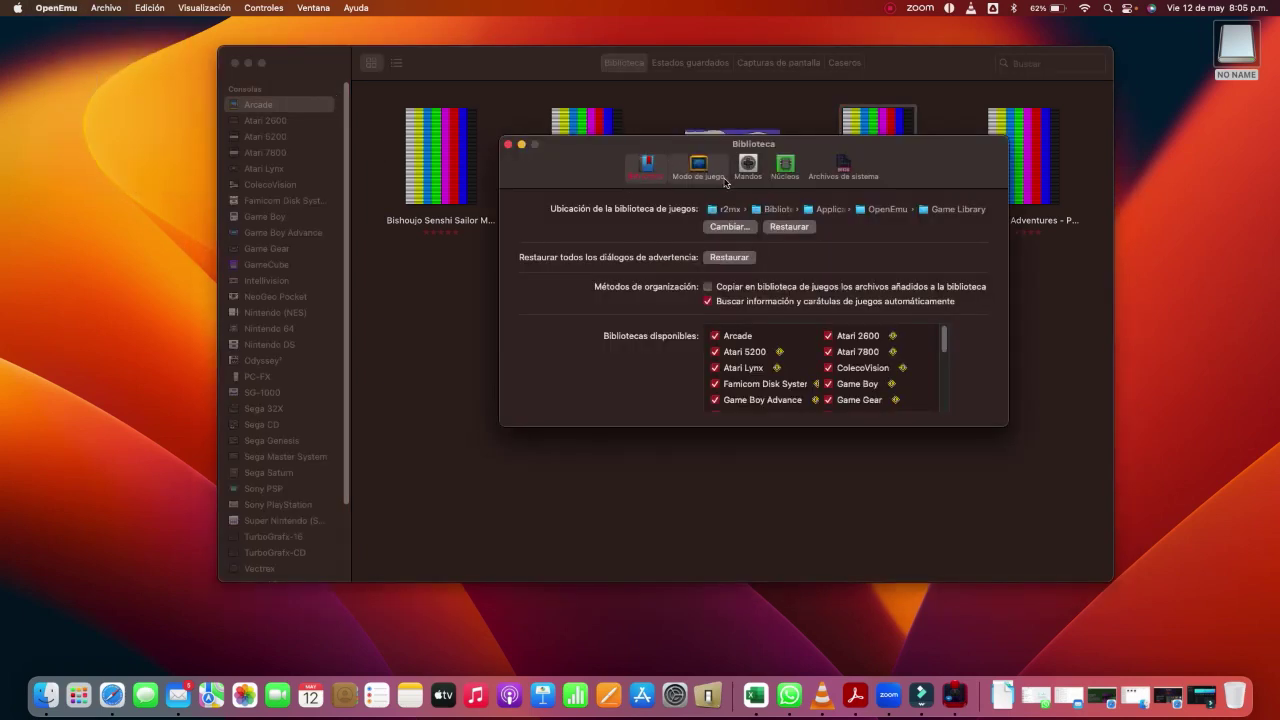
pyautogui.click(750, 168)
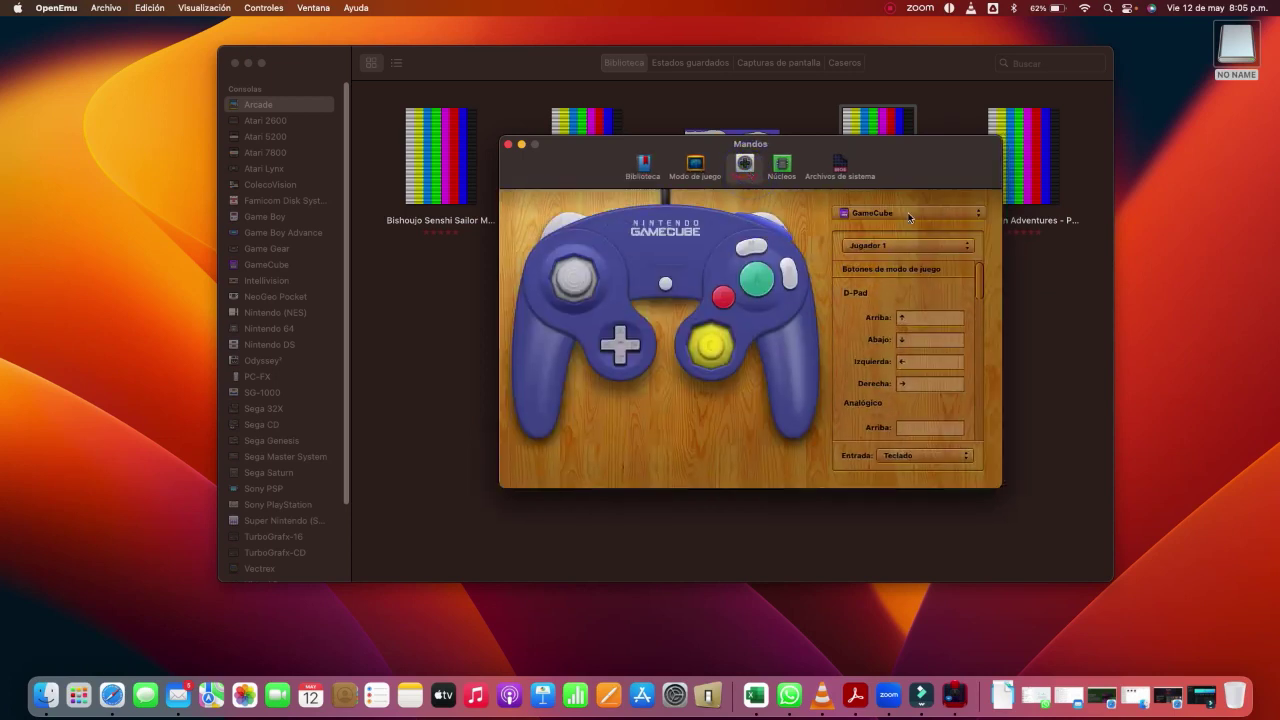
pyautogui.click(897, 213)
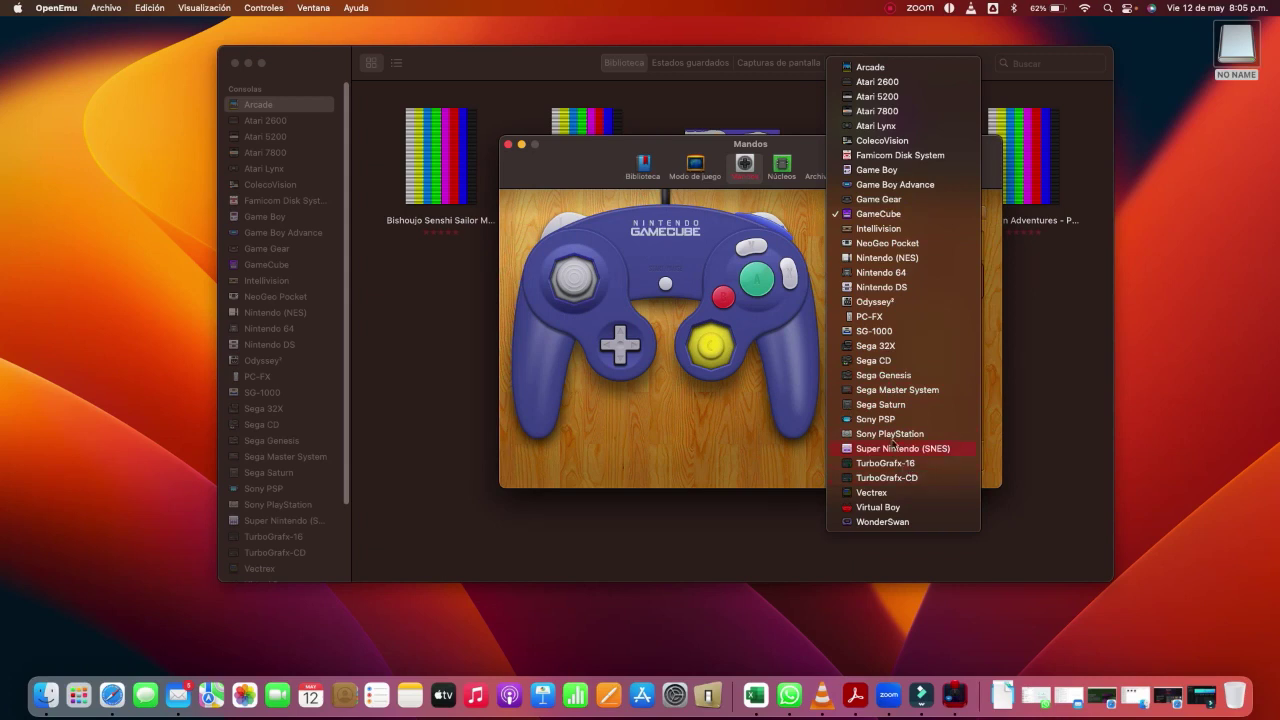
pyautogui.click(890, 70)
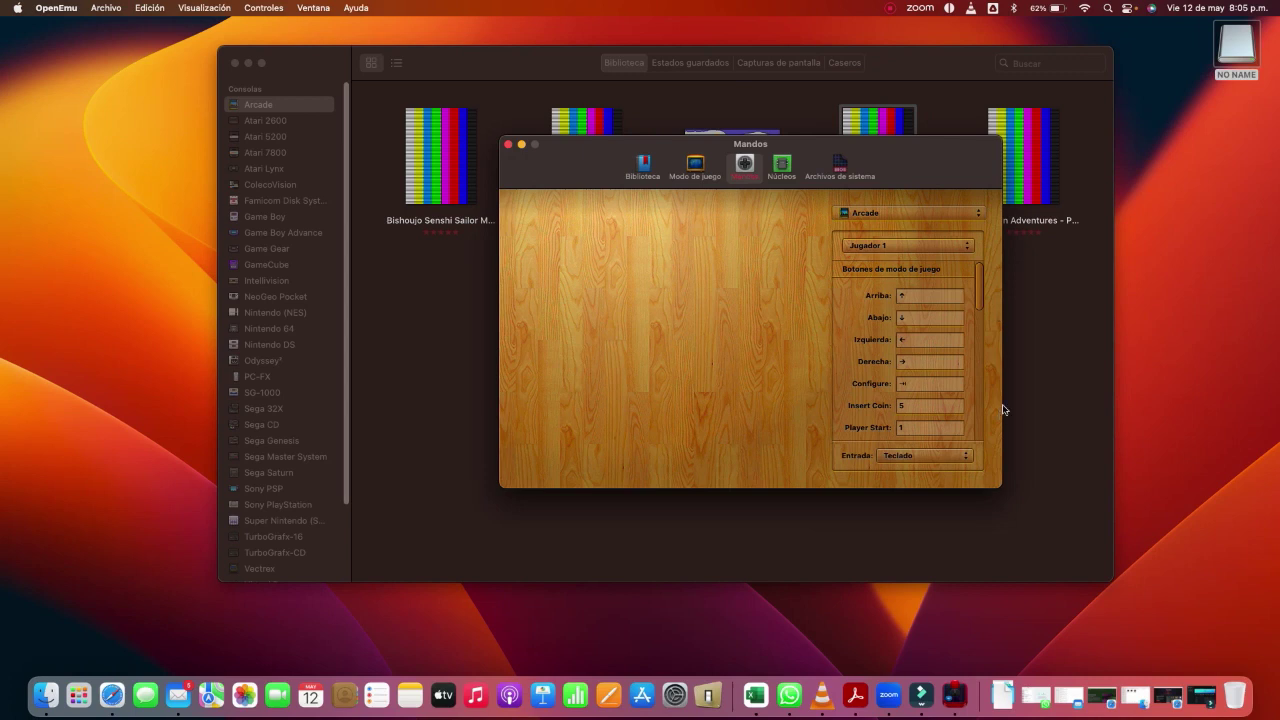
pyautogui.moveTo(981, 303); pyautogui.dragTo(982, 337)
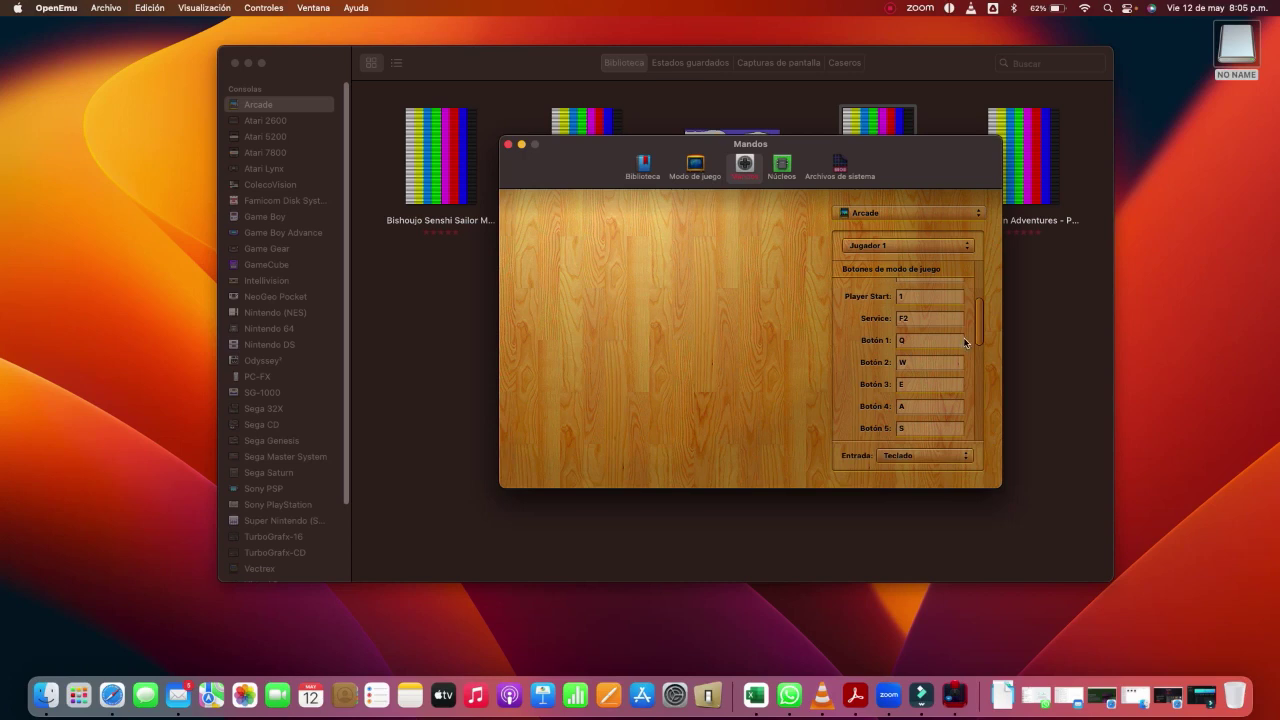
pyautogui.moveTo(980, 336); pyautogui.dragTo(981, 340)
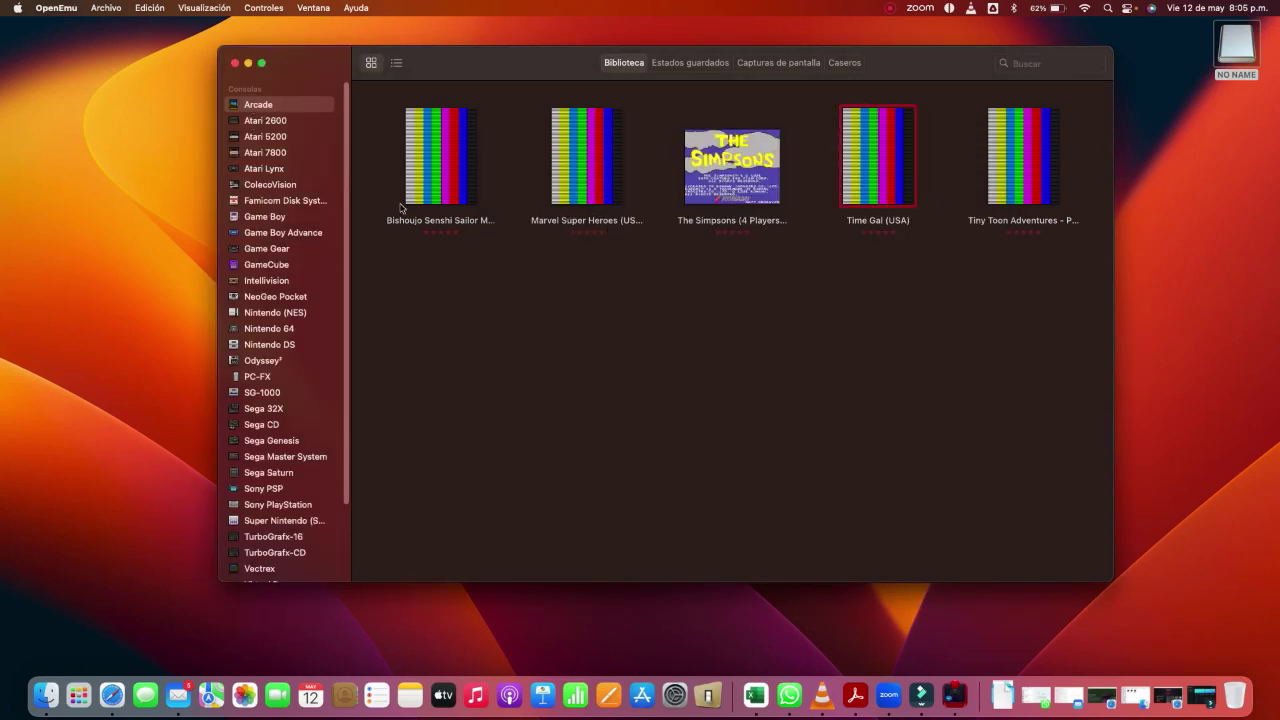
# Launch Air Raid from the Atari 2600 library and install the Stella core it requires.
pyautogui.click(268, 121)
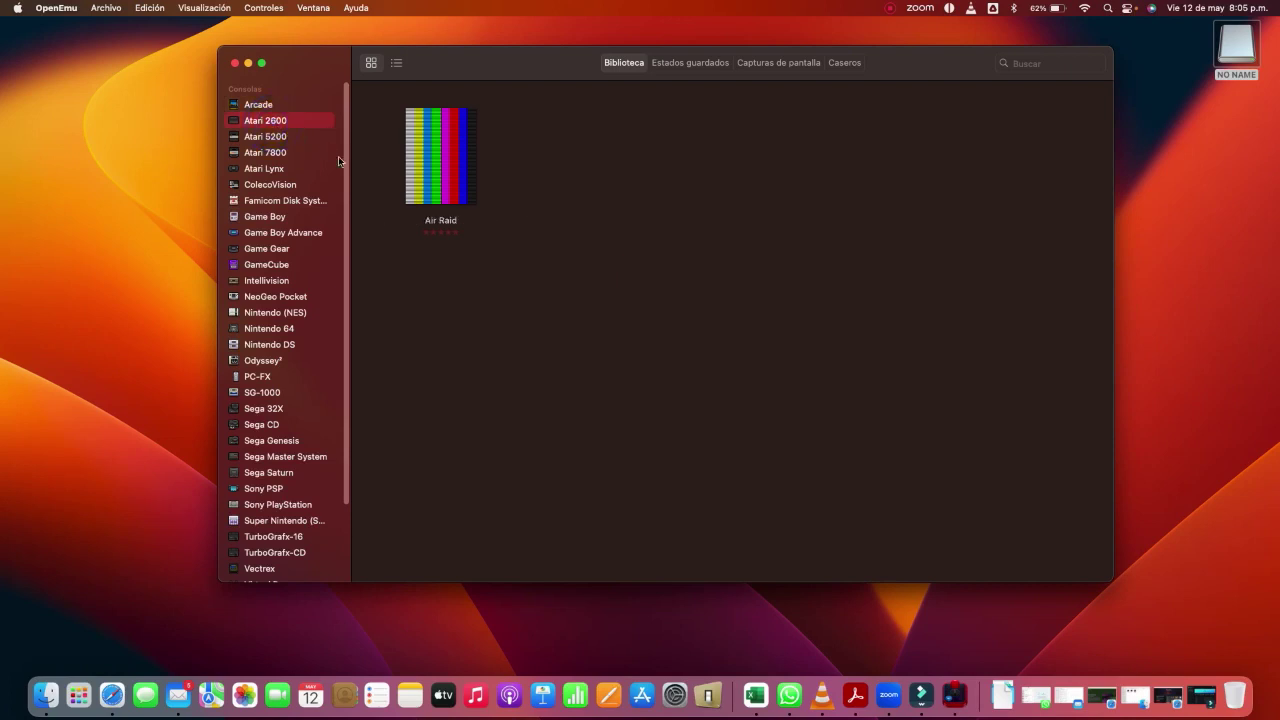
pyautogui.doubleClick(446, 166)
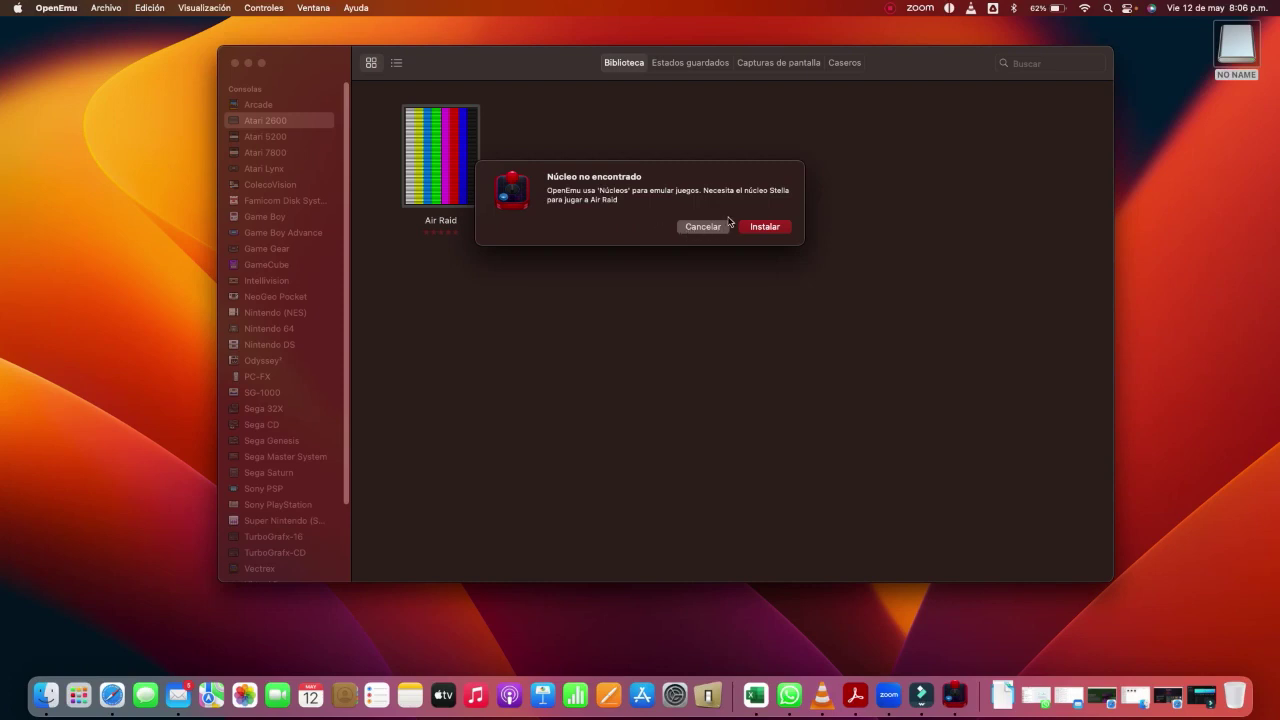
pyautogui.click(765, 227)
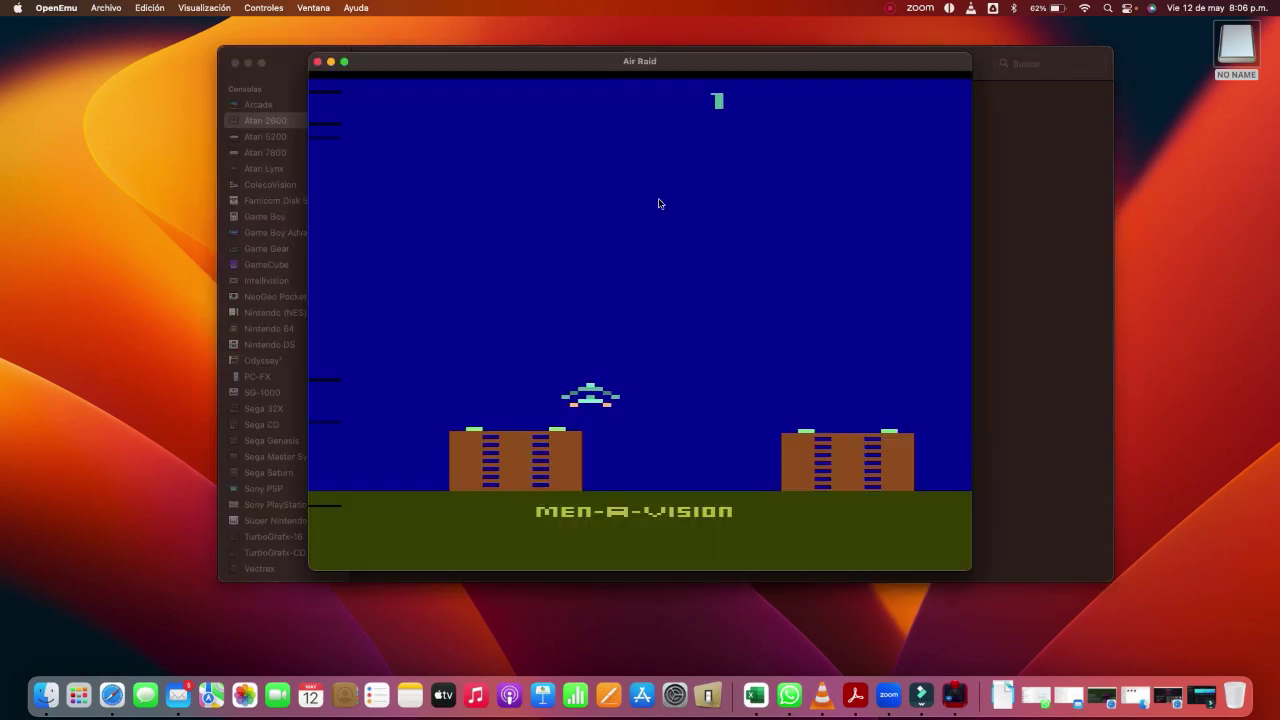
# Start playing Air Raid, close its game window and confirm stopping the game.
pyautogui.moveTo(314, 217)
pyautogui.press('Return')
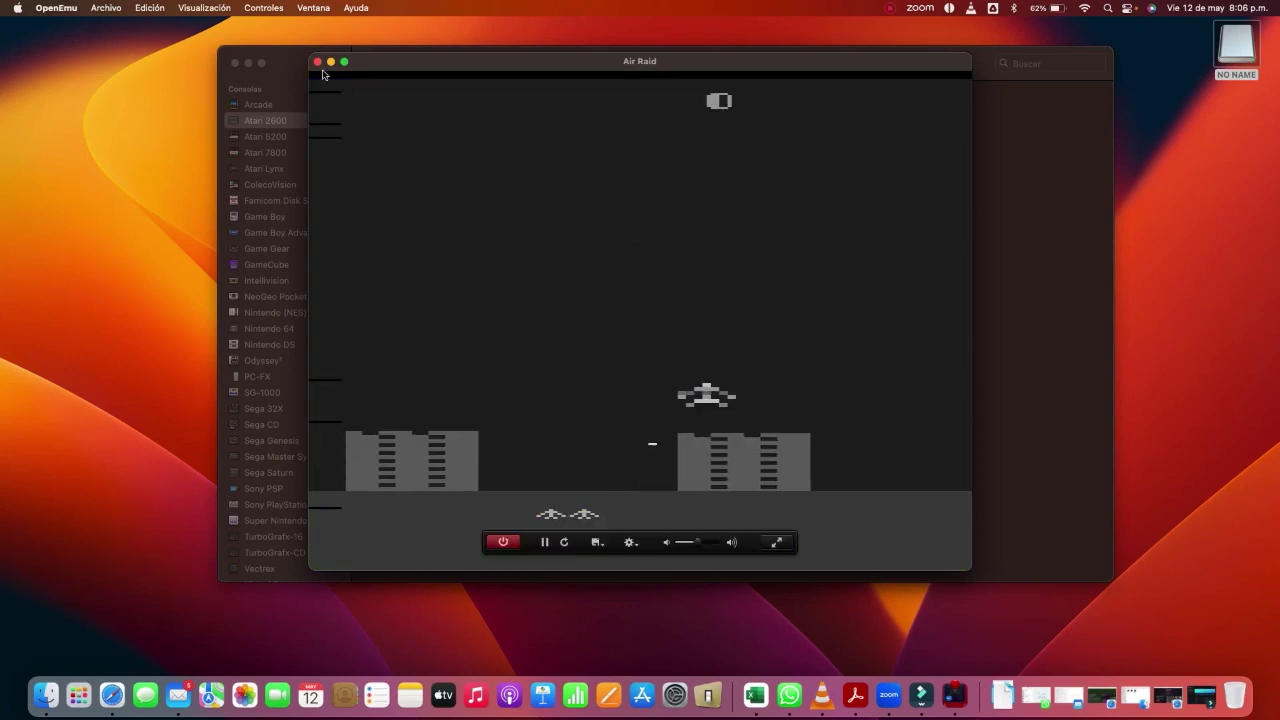
pyautogui.click(317, 63)
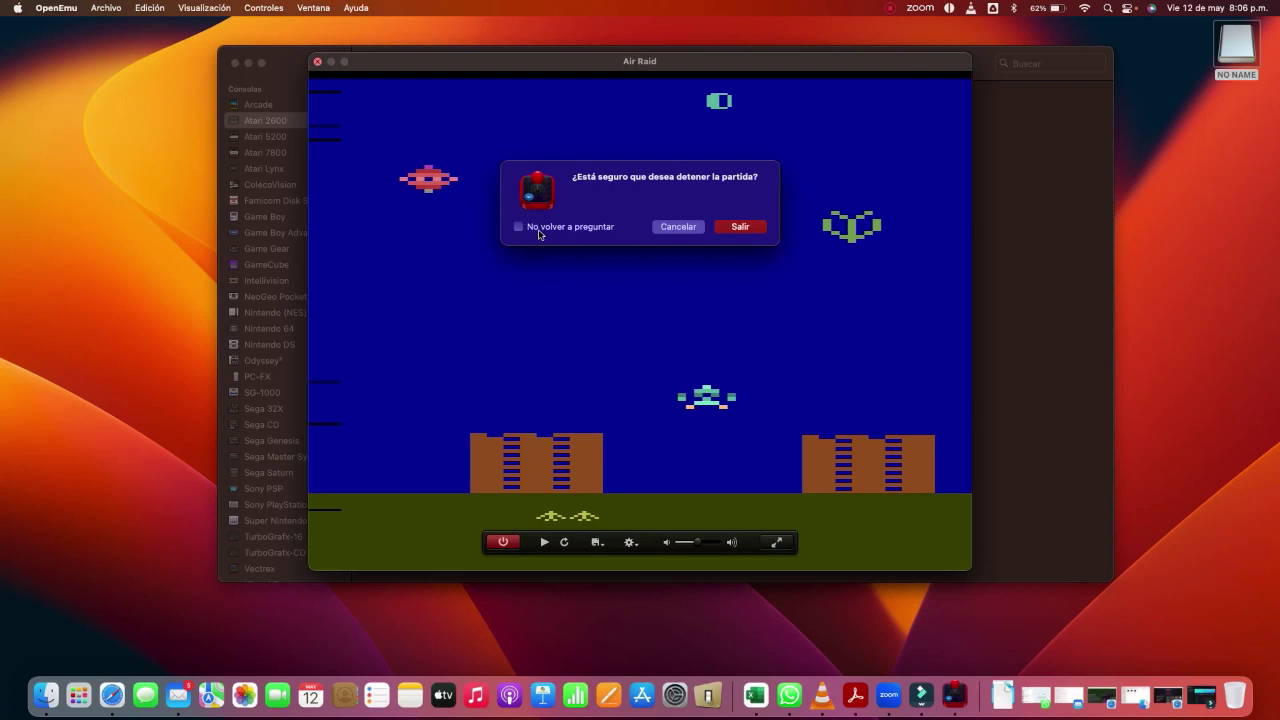
pyautogui.click(738, 227)
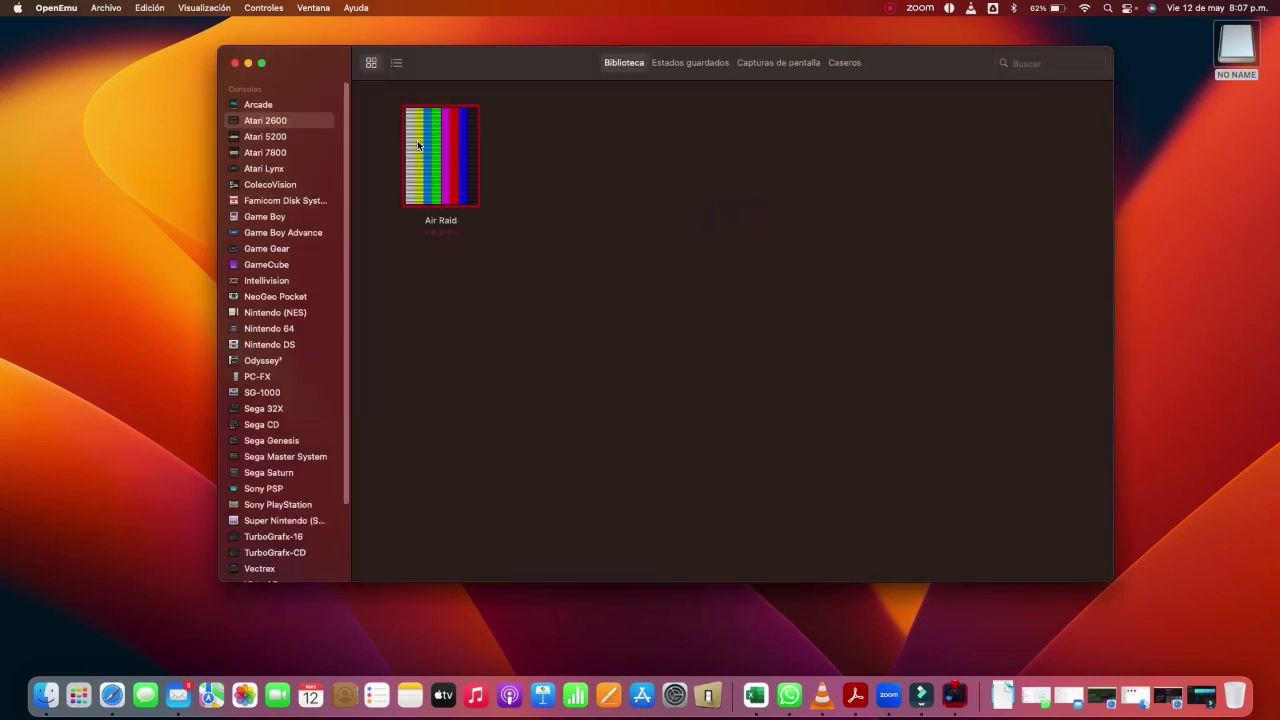
# Launch Centipede from the Atari 5200 library, install the Atari800 core, and dismiss the notice about the required 5200.rom BIOS file.
pyautogui.click(276, 138)
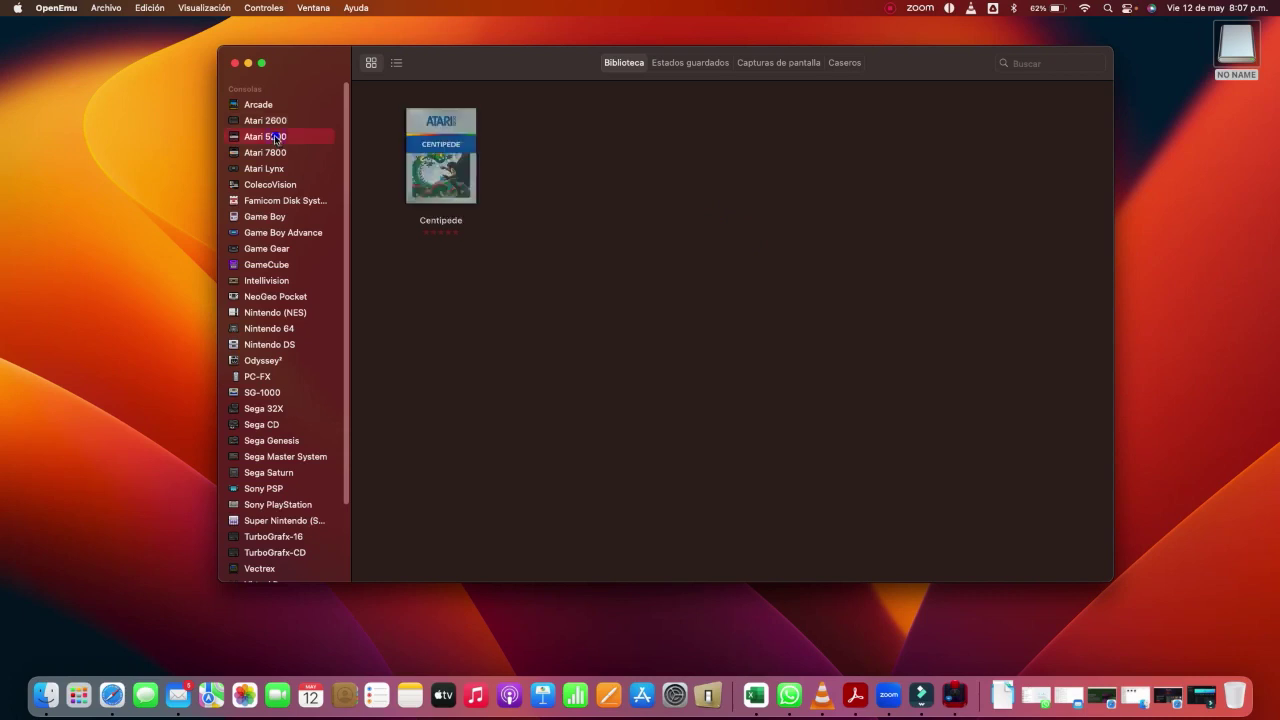
pyautogui.doubleClick(441, 148)
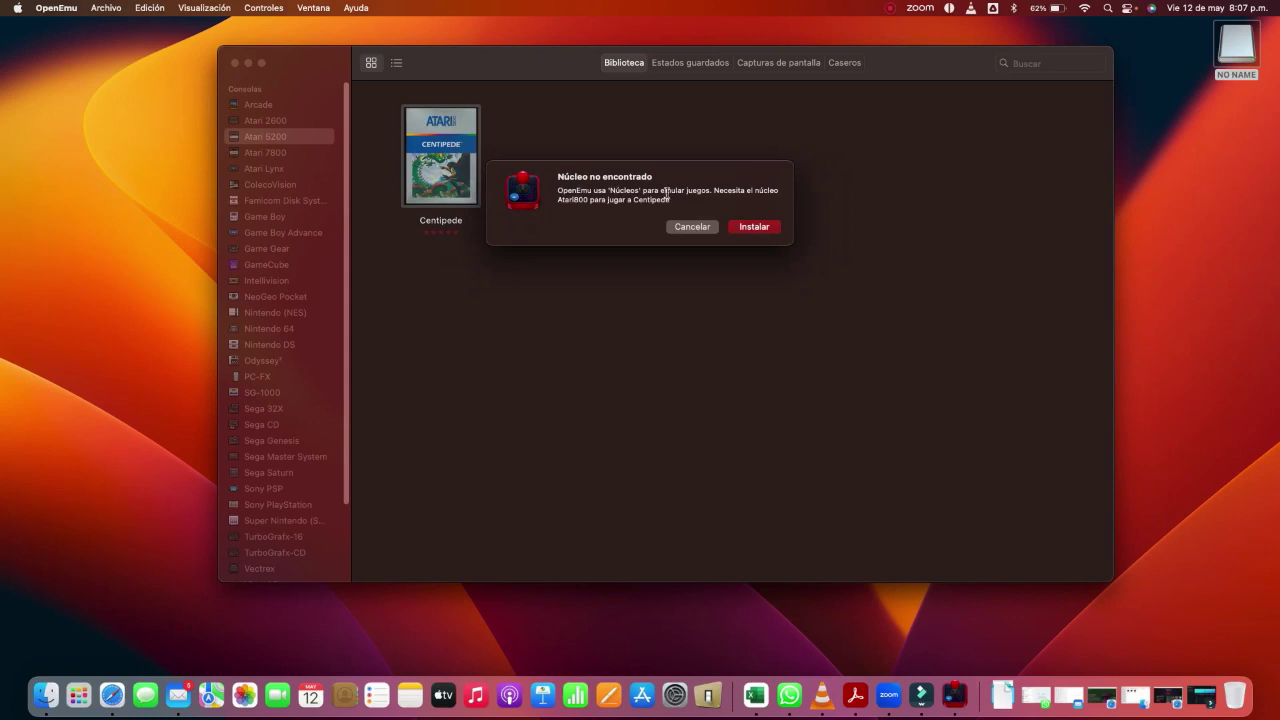
pyautogui.click(744, 227)
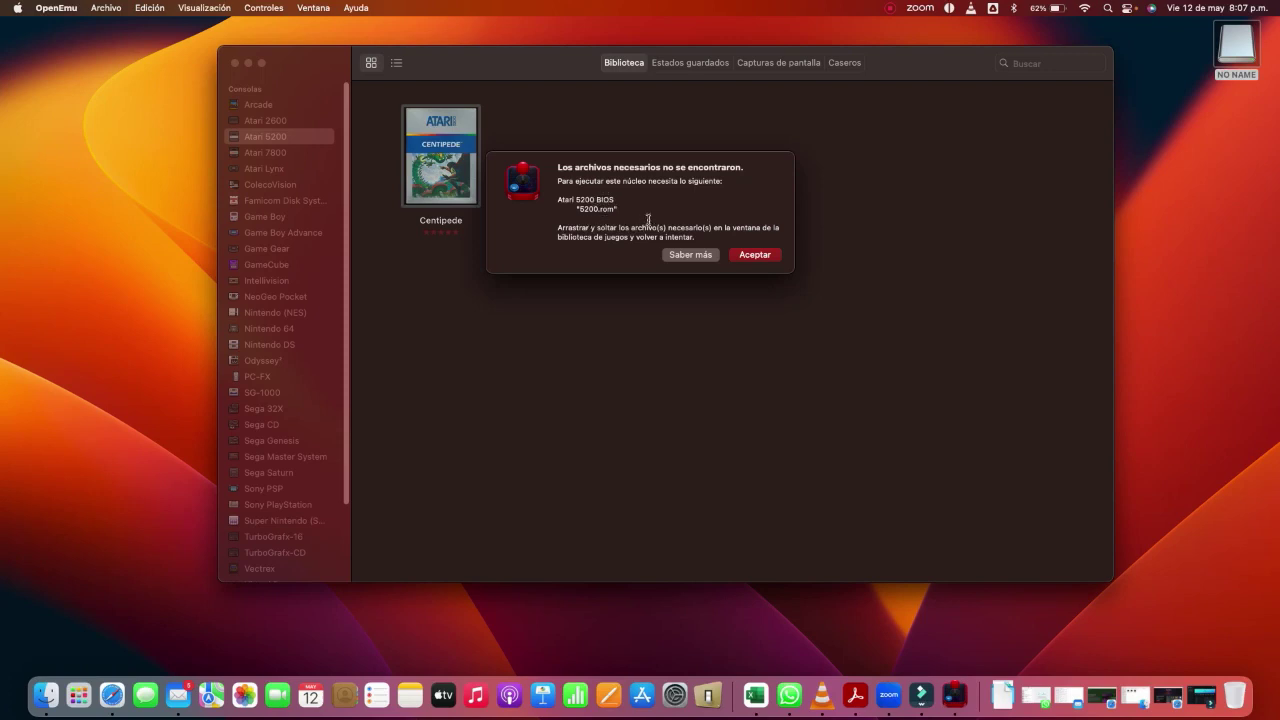
pyautogui.moveTo(615, 208); pyautogui.dragTo(585, 213)
pyautogui.click(746, 258)
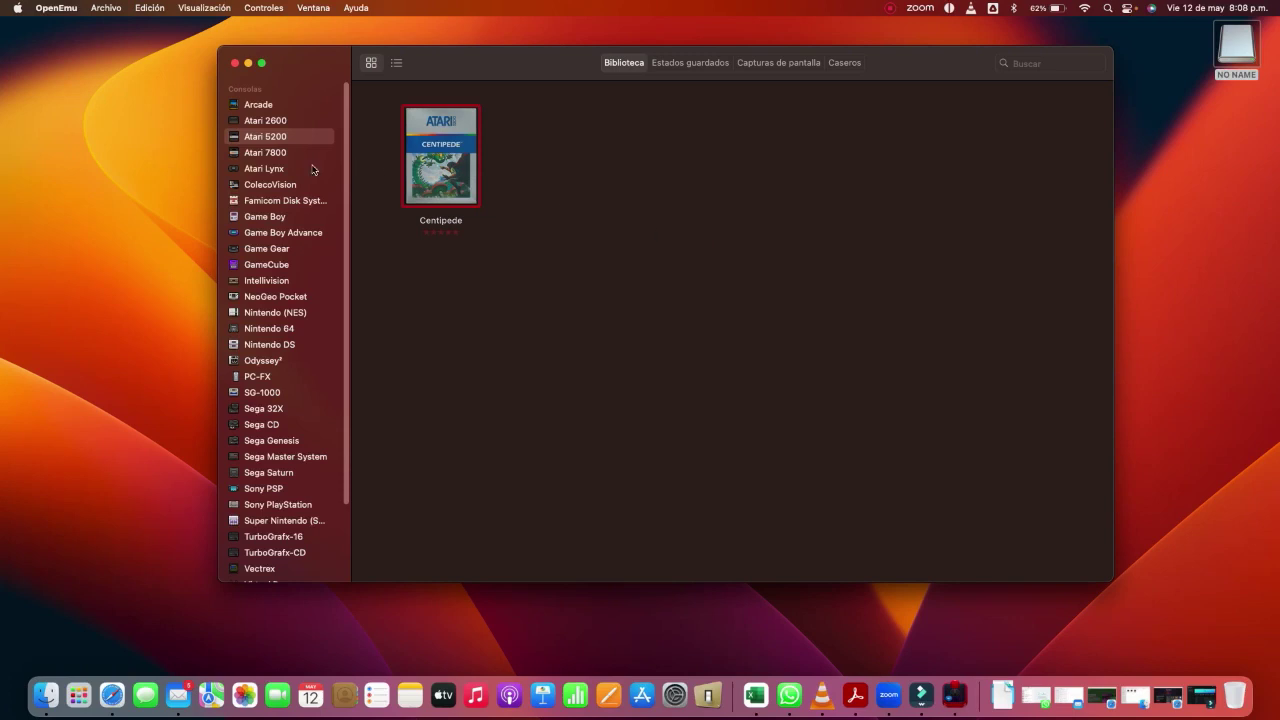
# Launch Asteroids from the Atari 7800 library with the ProSystem core installed, and stop the game at its title screen.
pyautogui.click(282, 152)
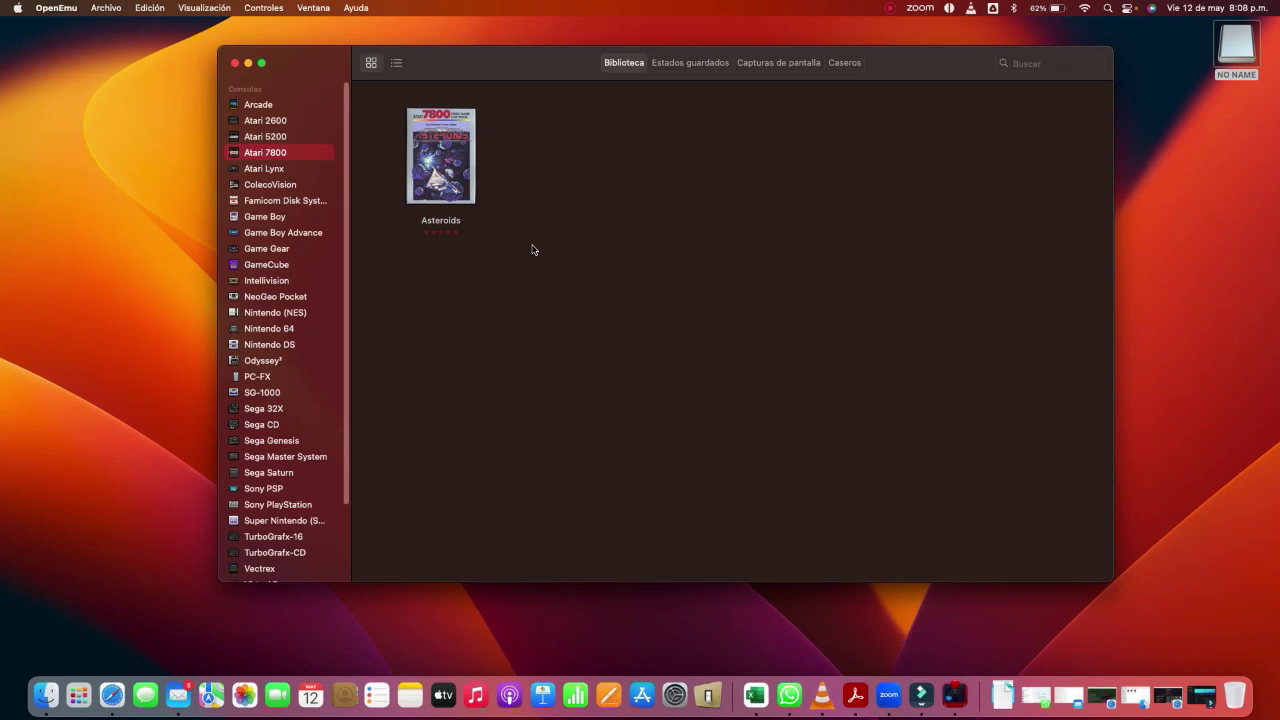
pyautogui.click(431, 163)
pyautogui.doubleClick(431, 163)
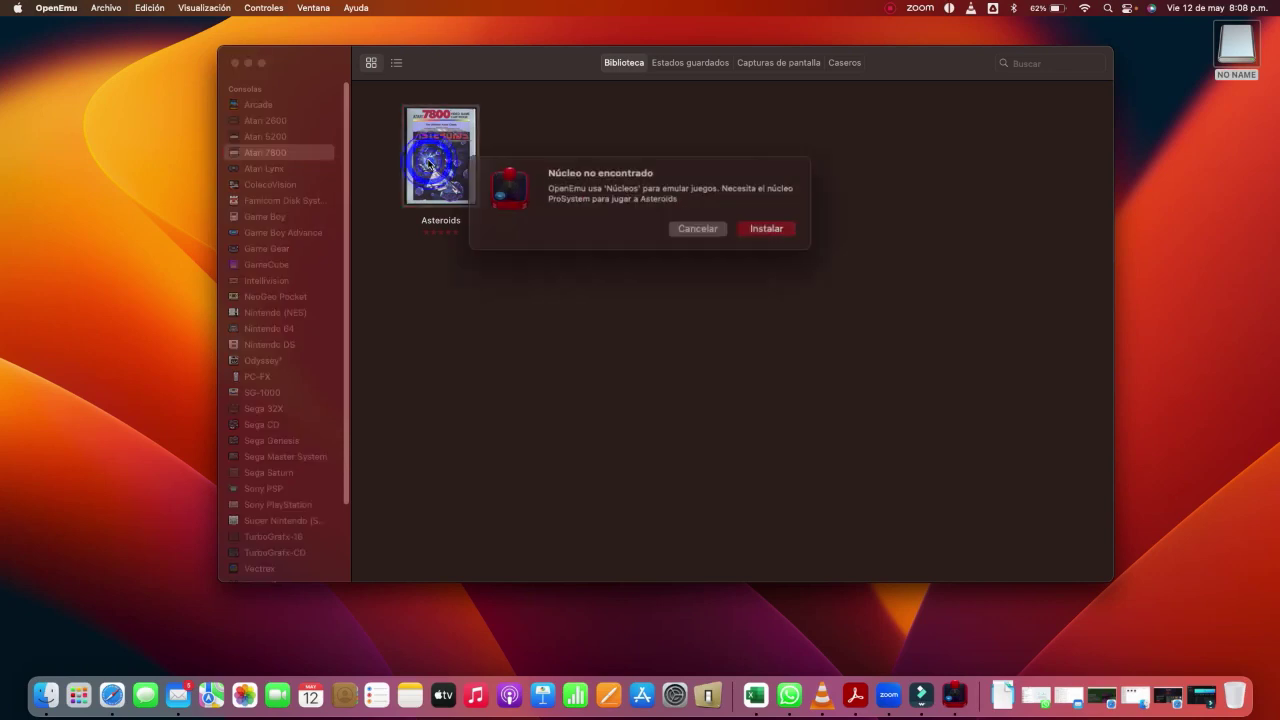
pyautogui.click(750, 229)
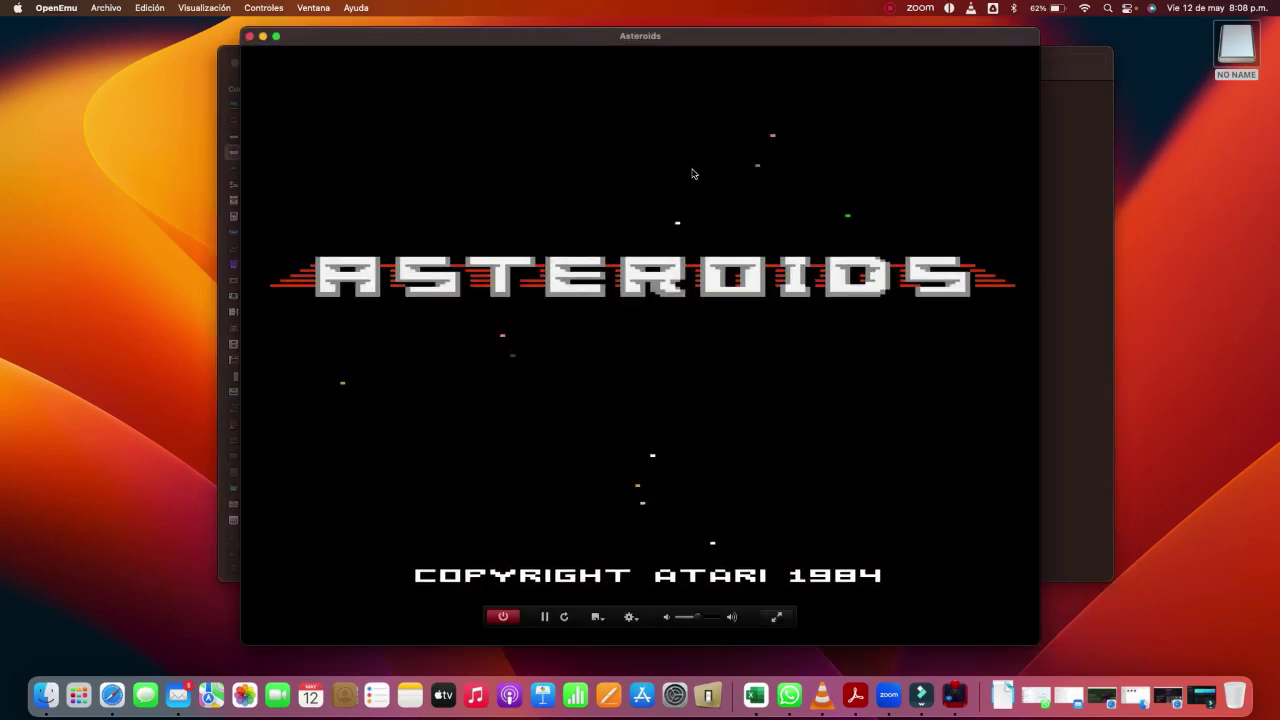
pyautogui.click(250, 36)
pyautogui.click(722, 230)
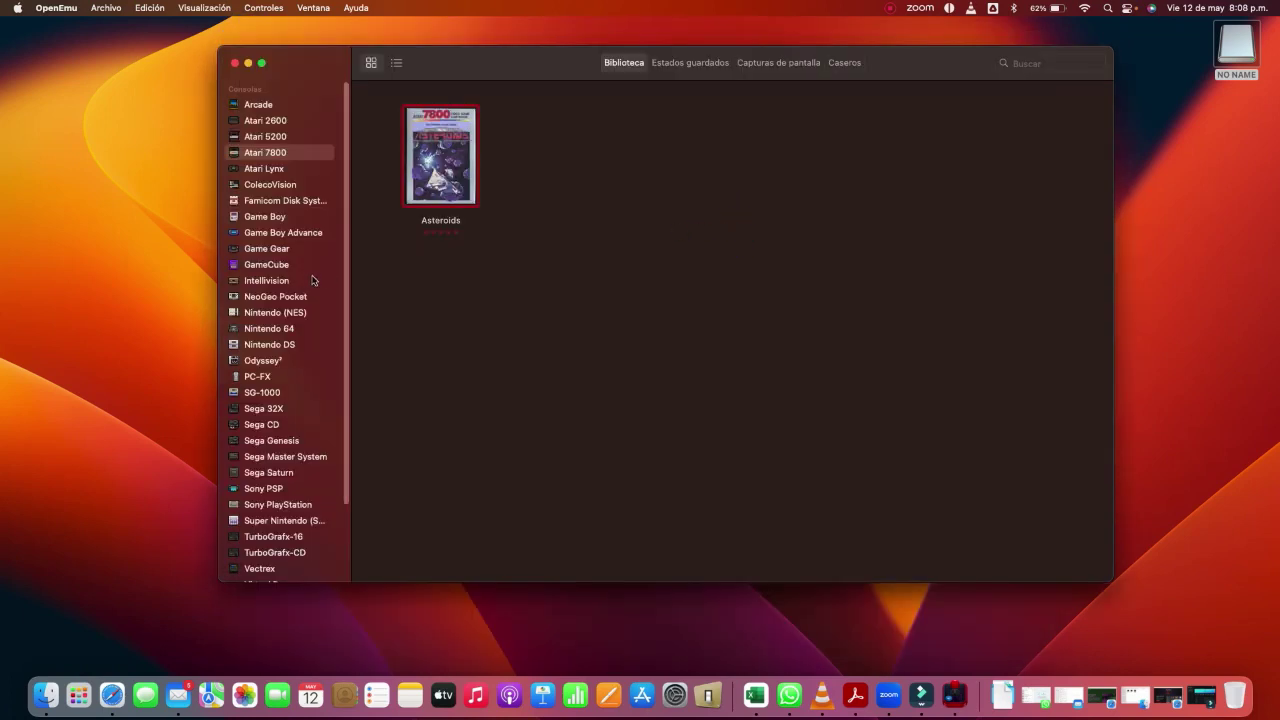
# Launch GG Aleste from the Game Gear library, installing the Genesis Plus core, and close the game with confirmation.
pyautogui.click(273, 252)
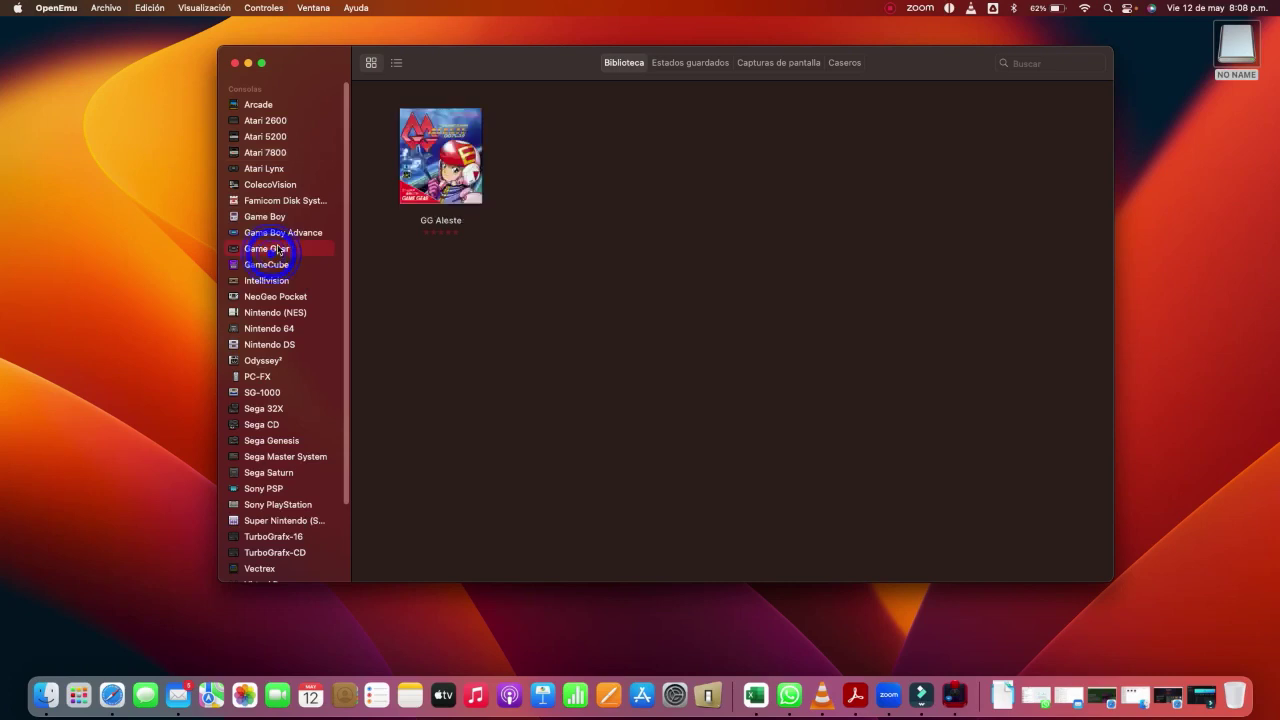
pyautogui.doubleClick(473, 162)
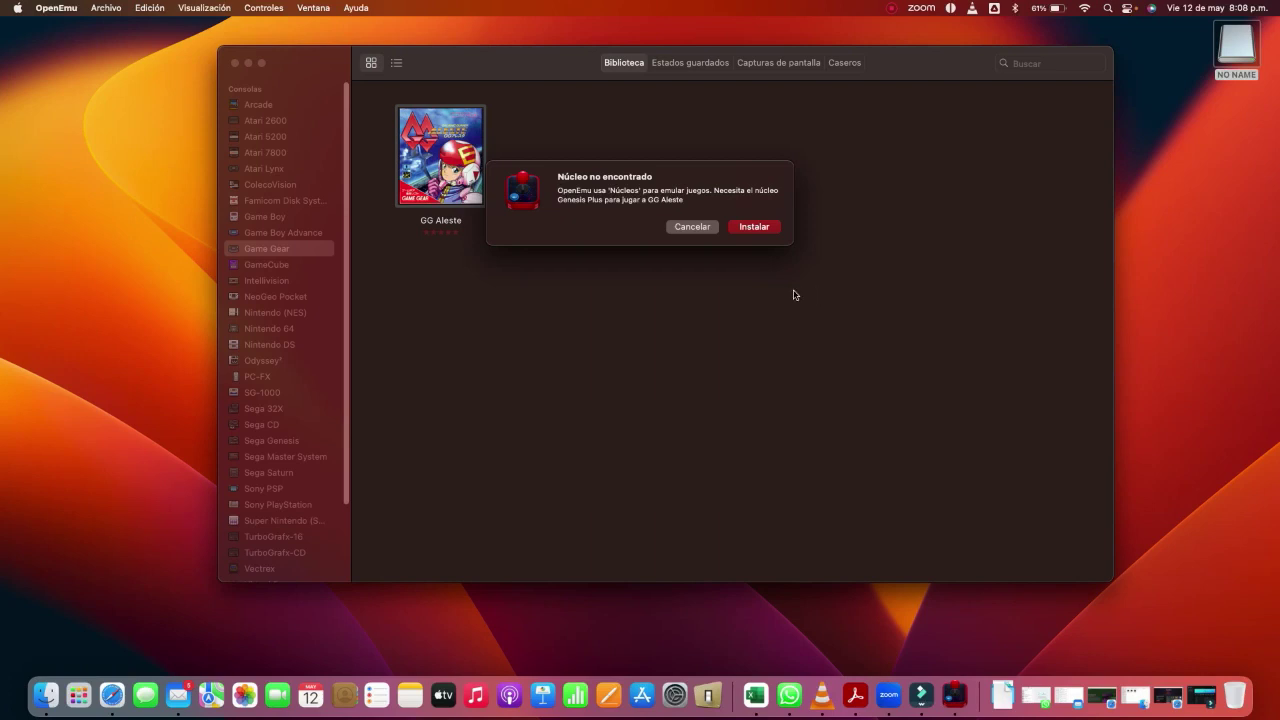
pyautogui.click(750, 228)
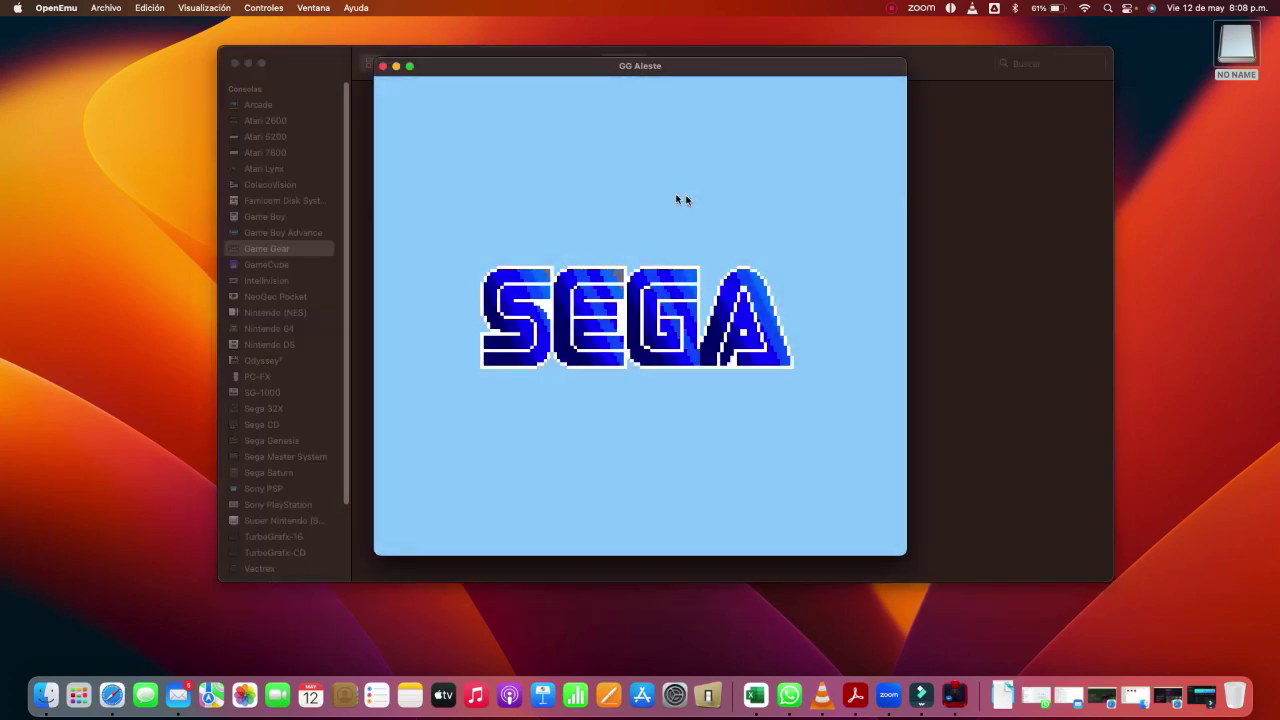
pyautogui.moveTo(571, 195)
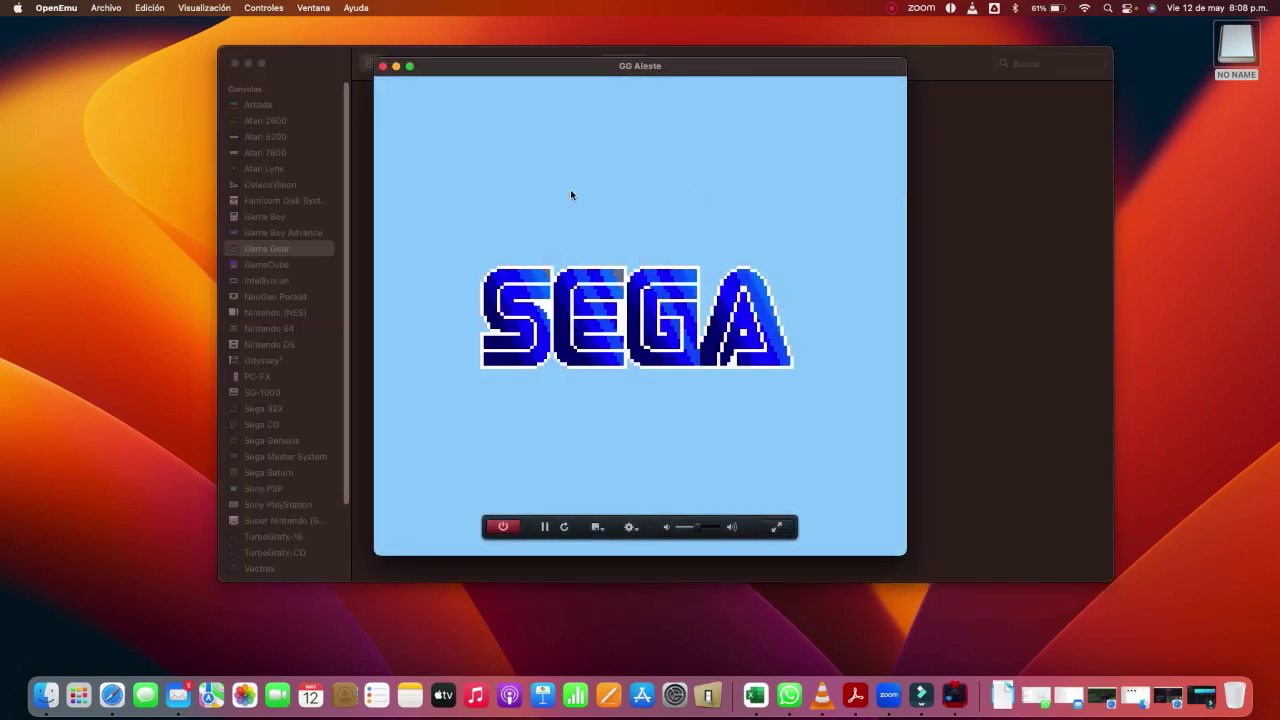
pyautogui.click(384, 66)
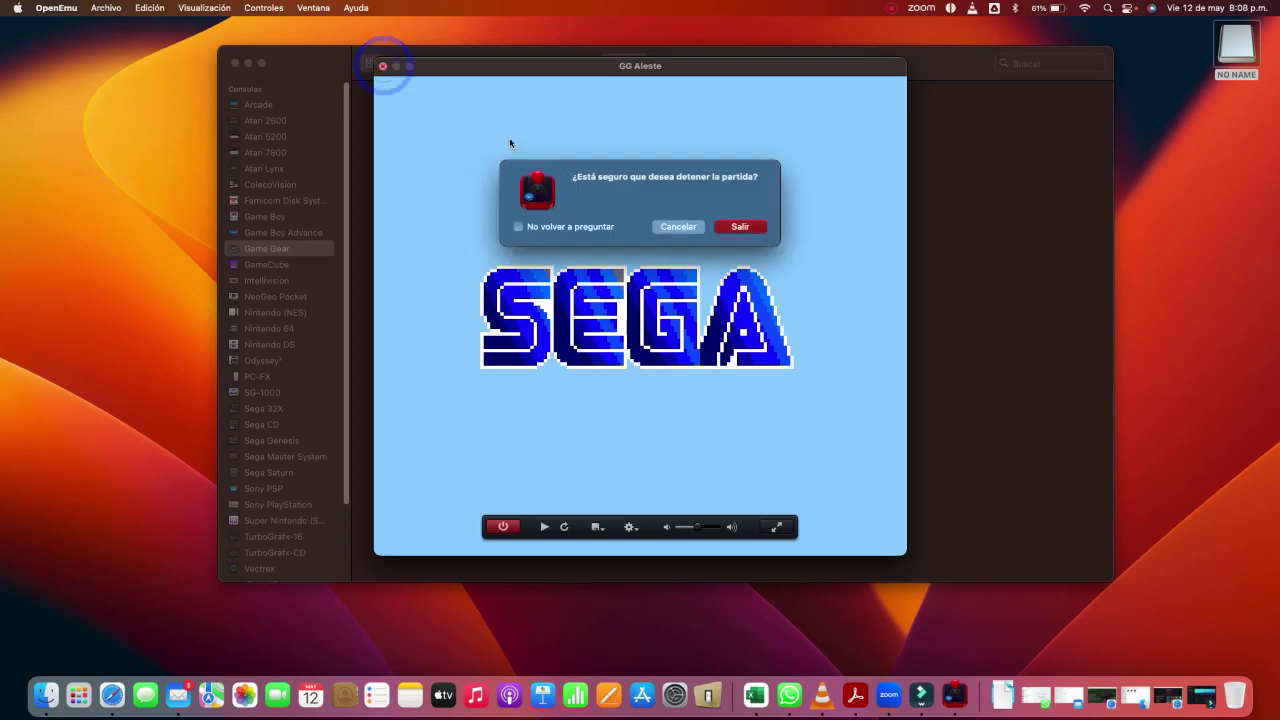
pyautogui.click(739, 227)
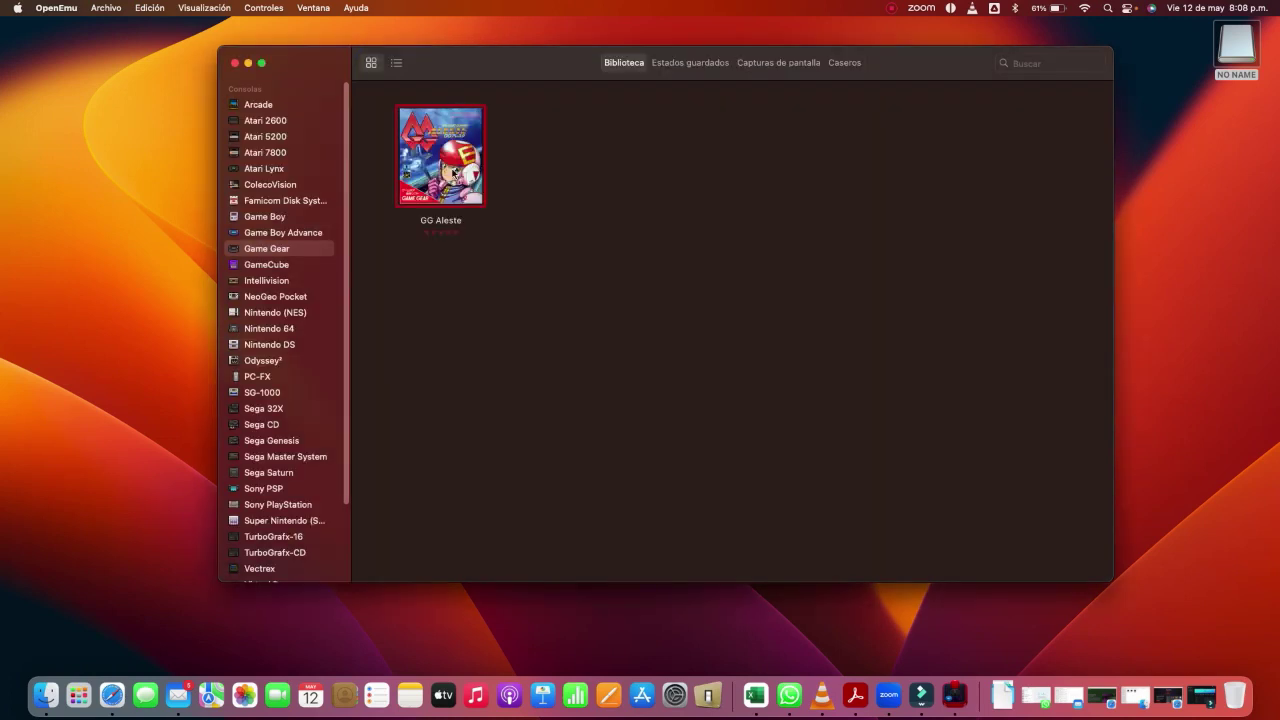
# Reopen GG Aleste by resuming the last session, and stop the game again.
pyautogui.doubleClick(441, 160)
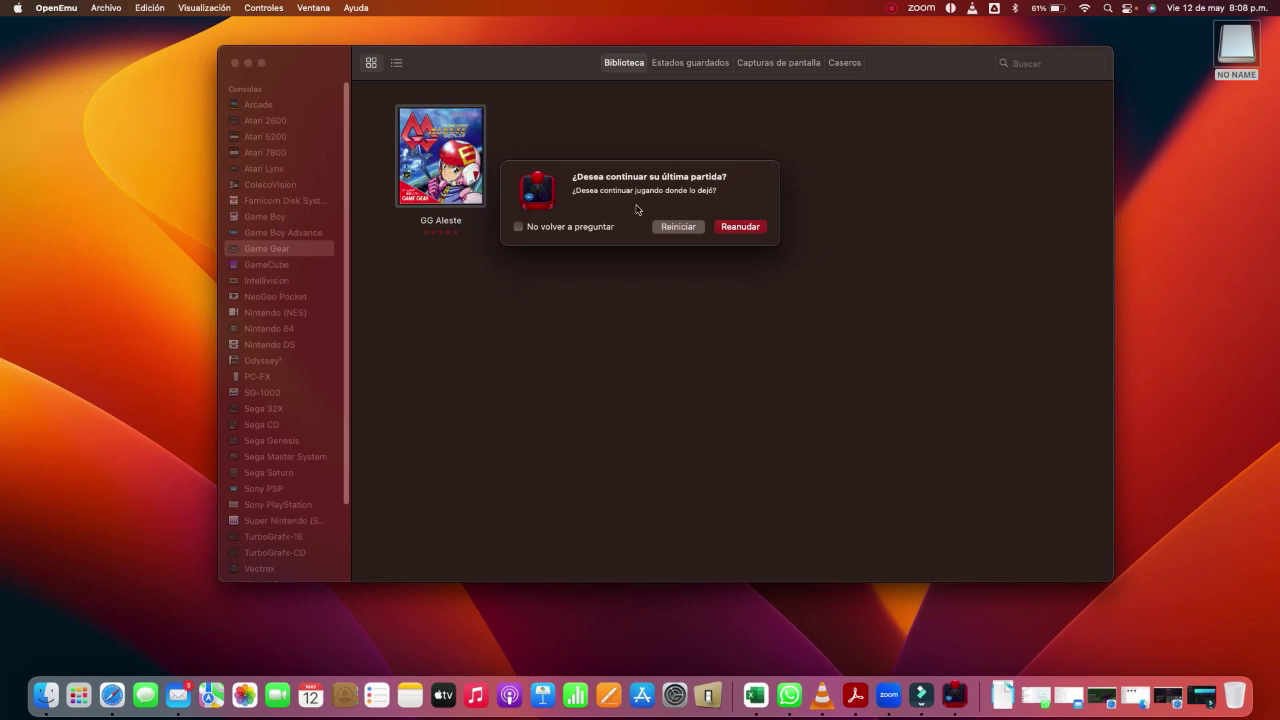
pyautogui.click(756, 227)
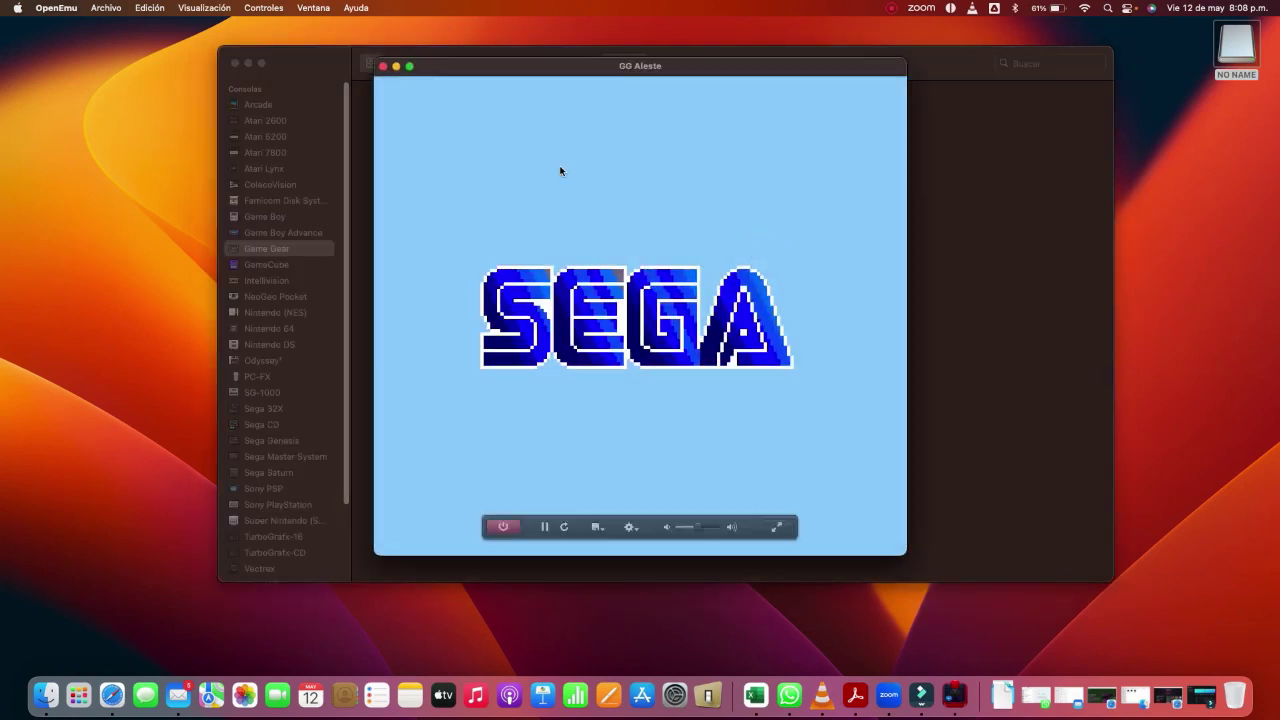
pyautogui.click(383, 68)
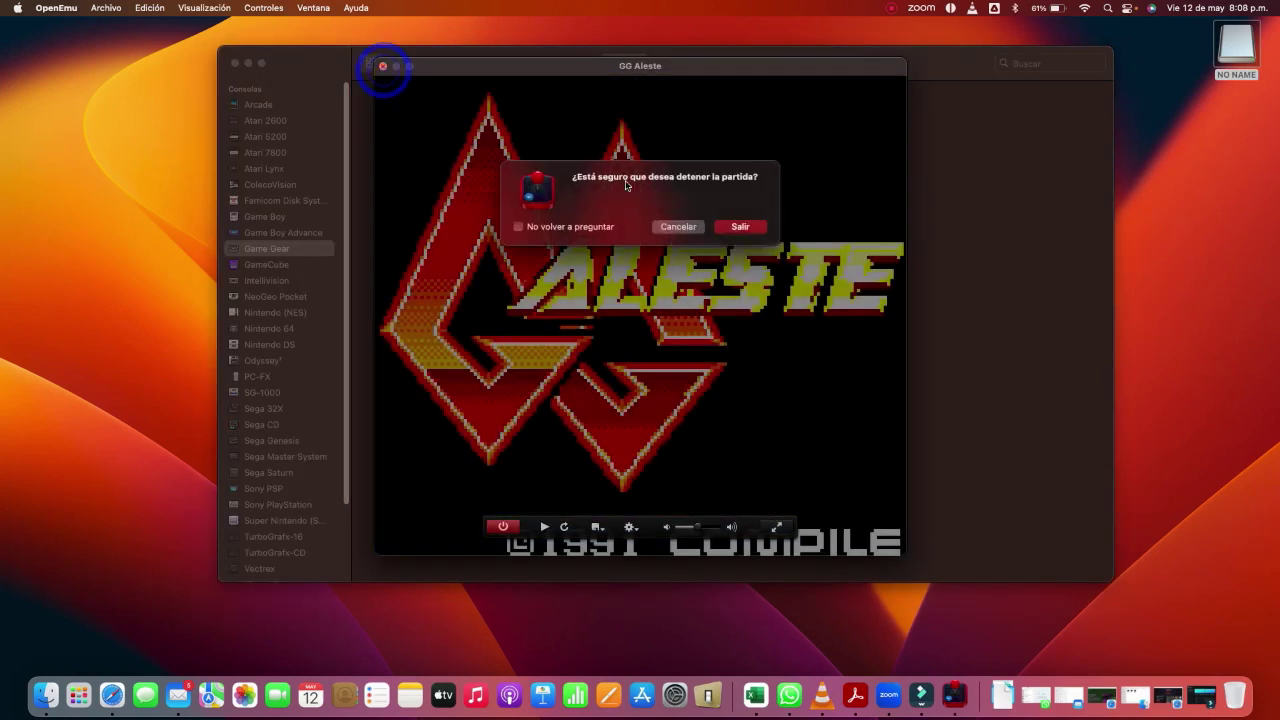
pyautogui.click(741, 227)
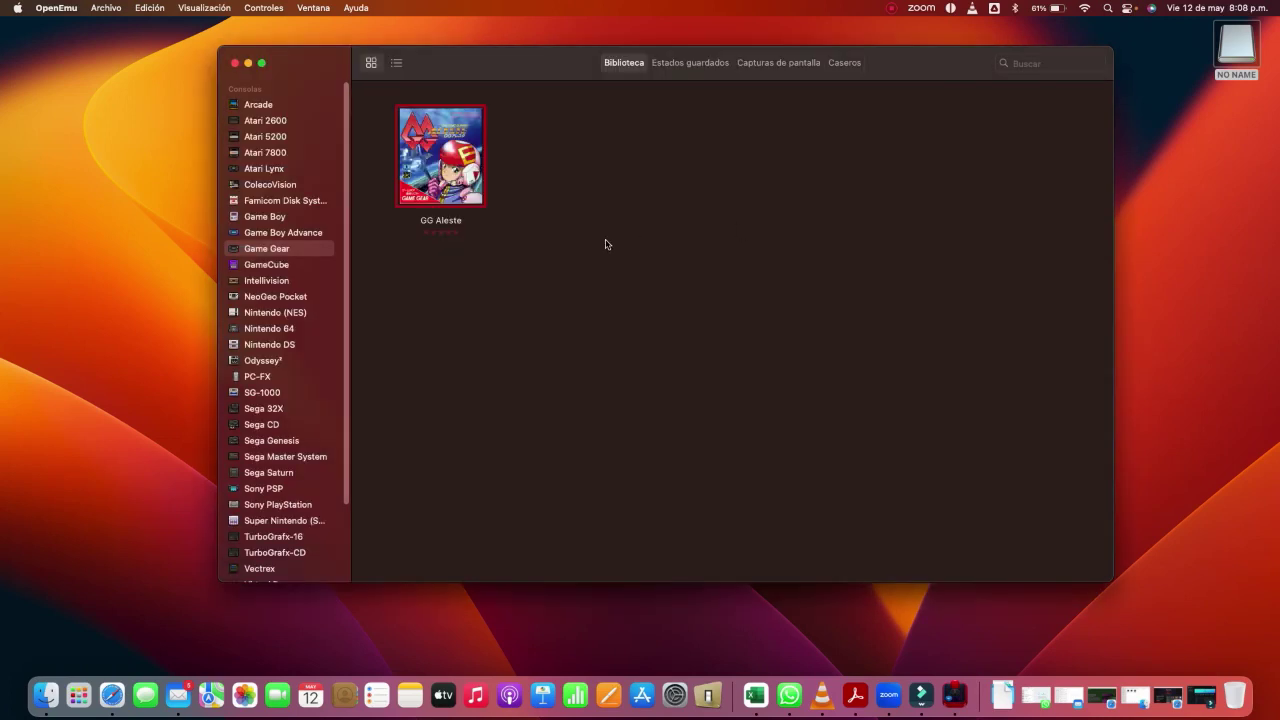
# Try to launch Beach Spikers Virtua Beach Volleyball from the GameCube library, installing the dolphin core and accepting its compatibility warning.
pyautogui.click(303, 266)
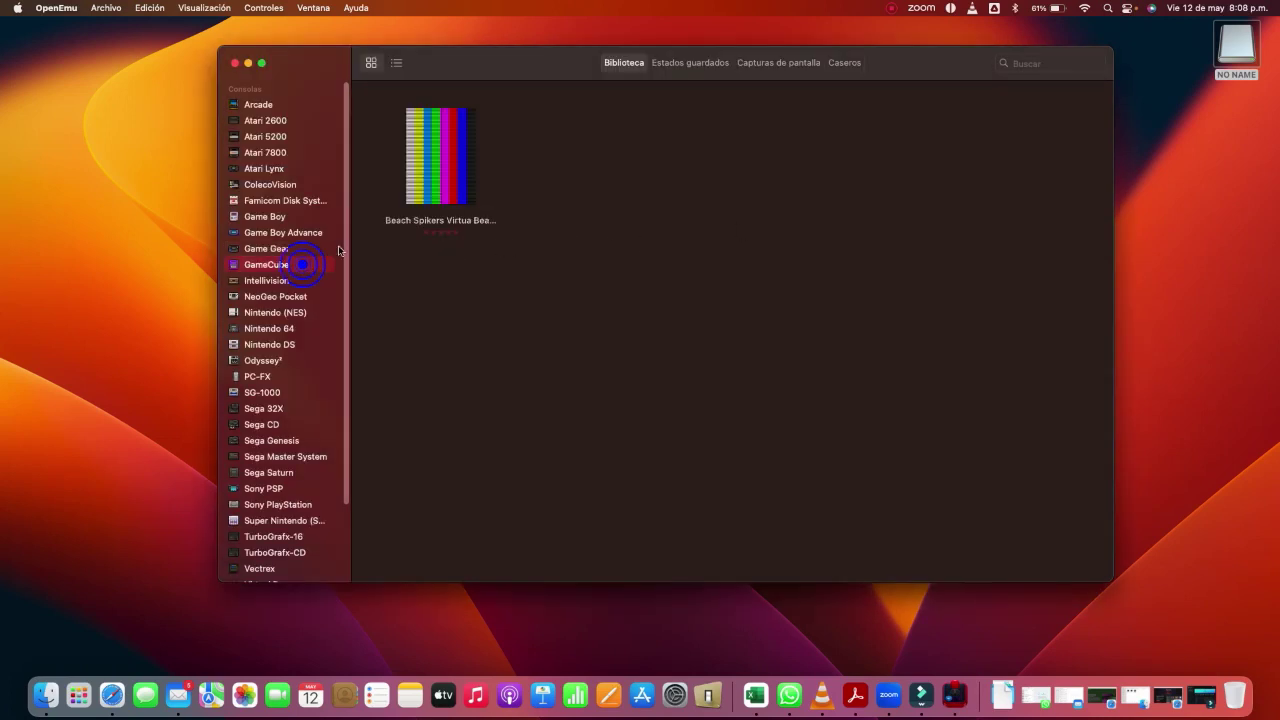
pyautogui.doubleClick(445, 173)
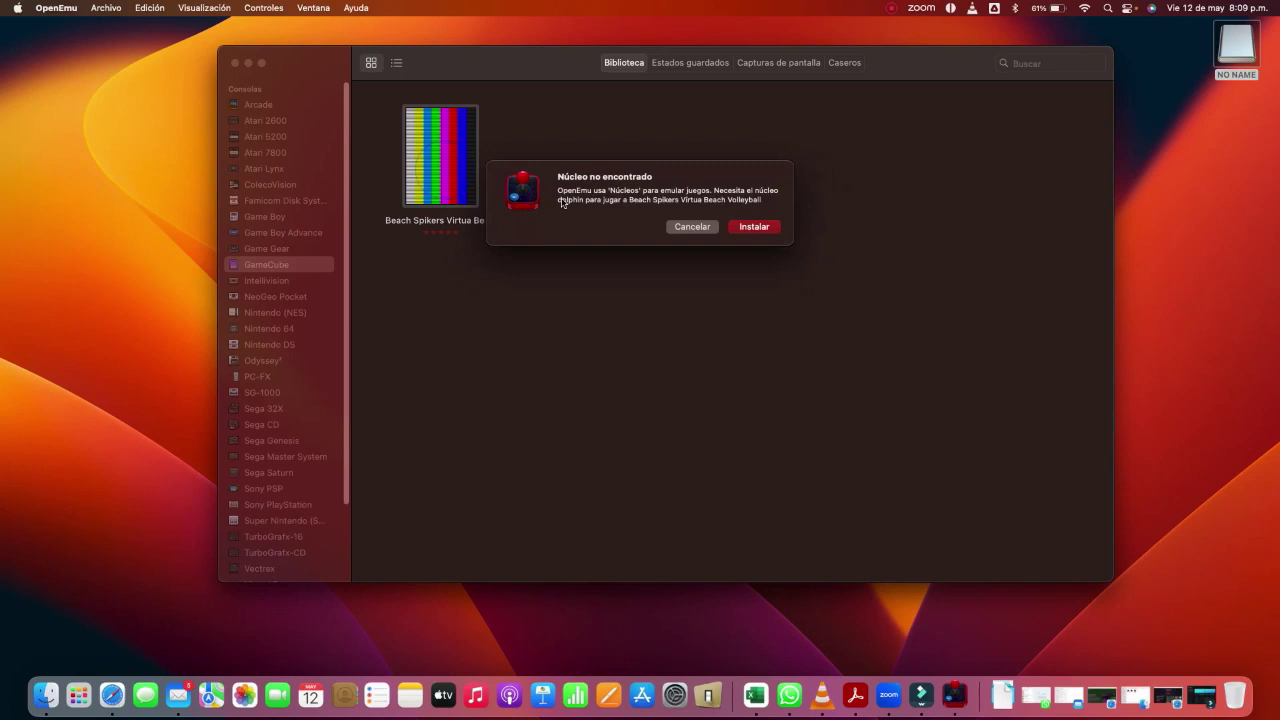
pyautogui.click(741, 227)
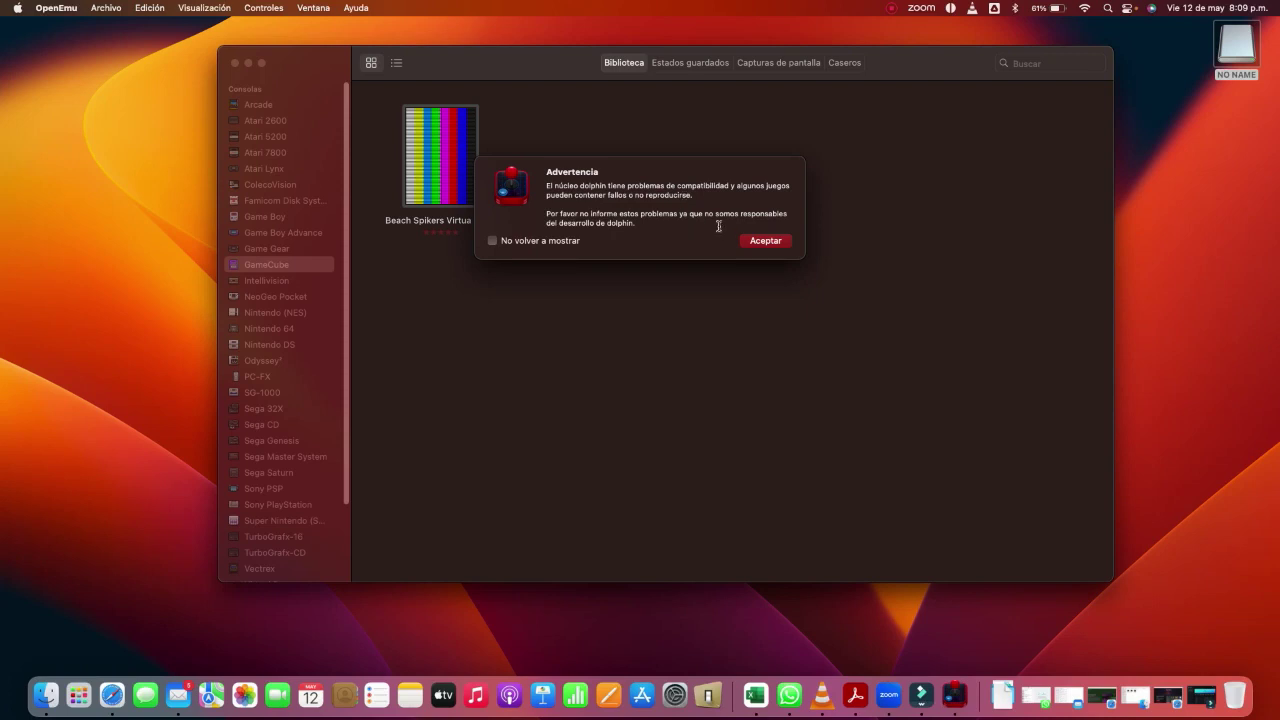
pyautogui.click(765, 241)
pyautogui.click(766, 241)
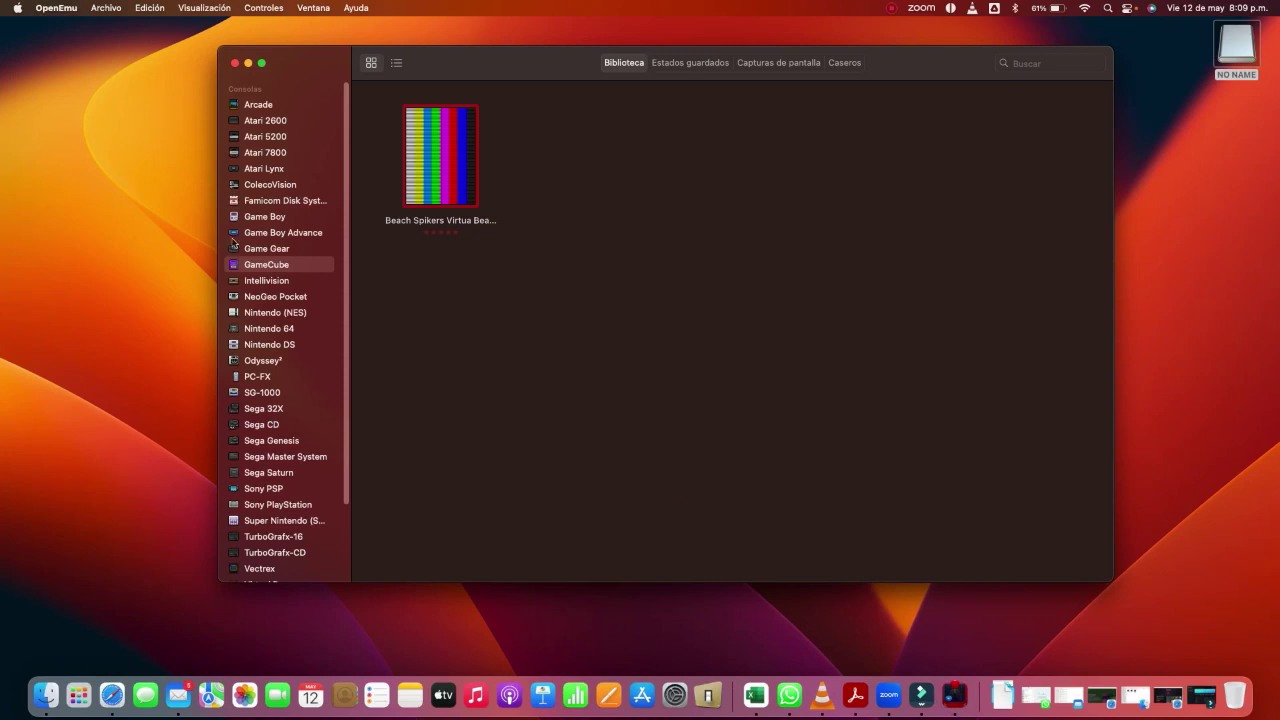
# Try to launch BurgerTime from the Intellivision library, installing its required core and dismissing the missing BIOS files notice.
pyautogui.click(266, 281)
pyautogui.doubleClick(422, 199)
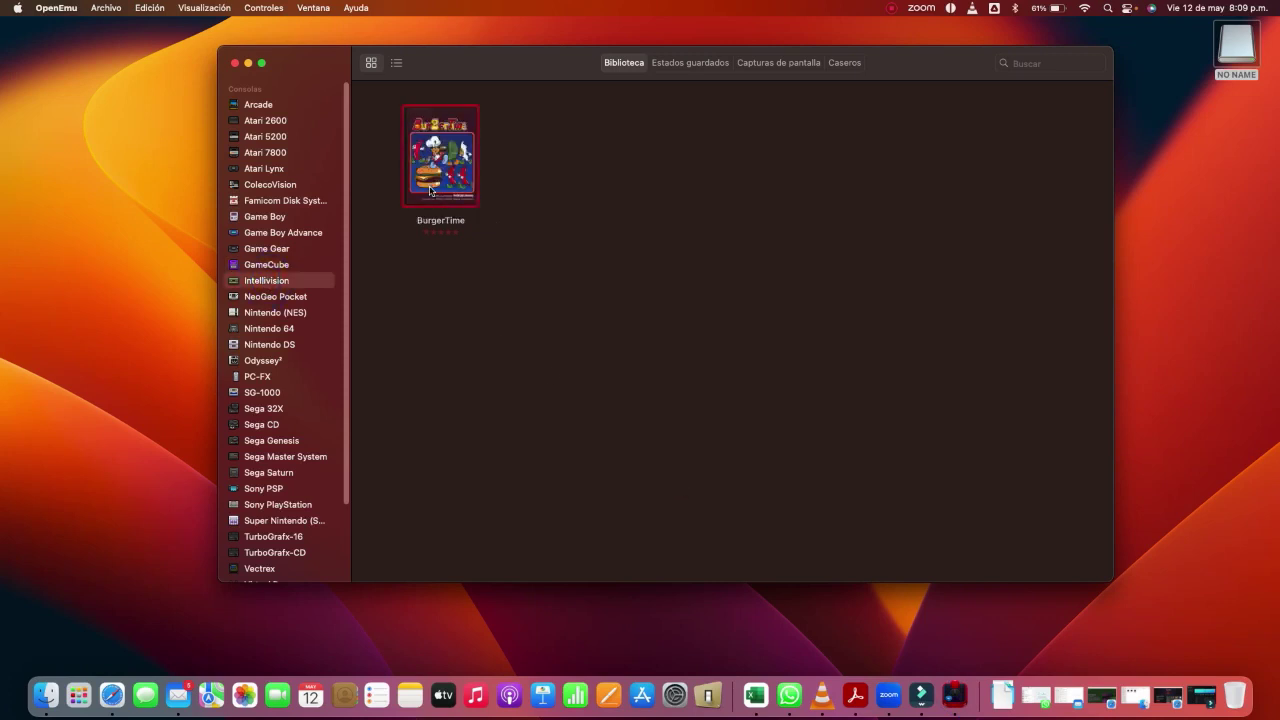
pyautogui.click(771, 230)
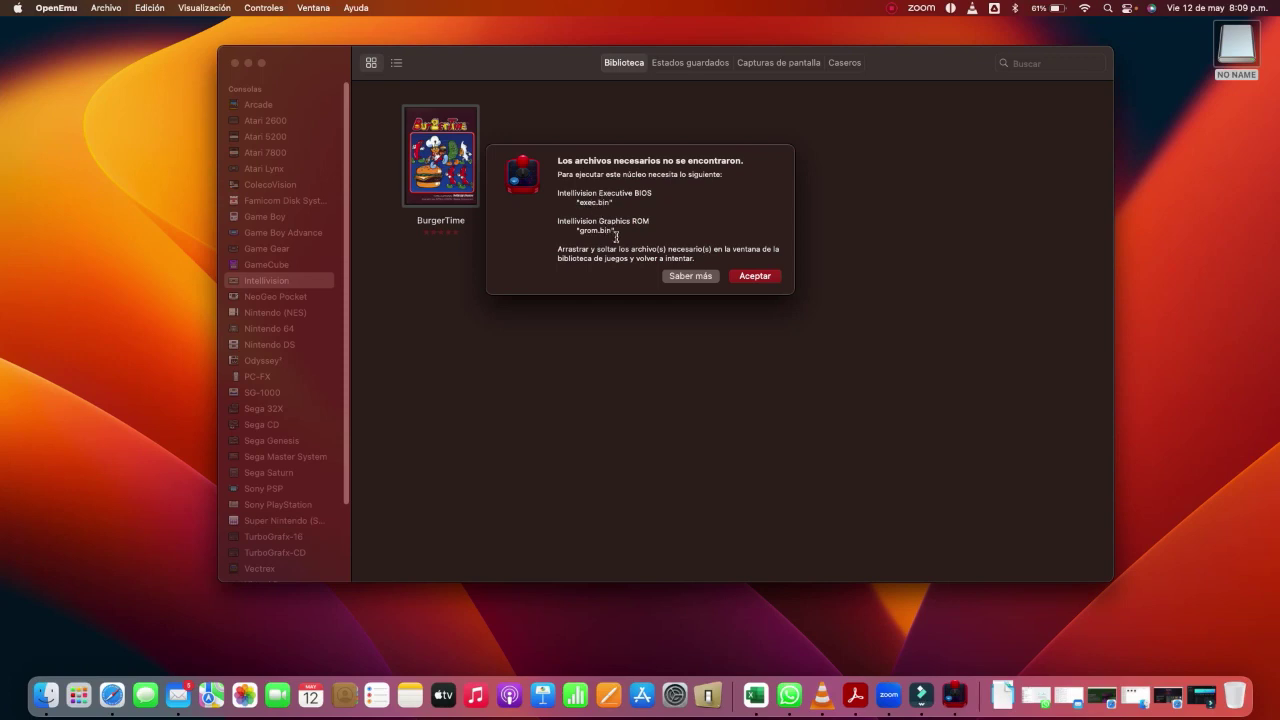
pyautogui.click(757, 278)
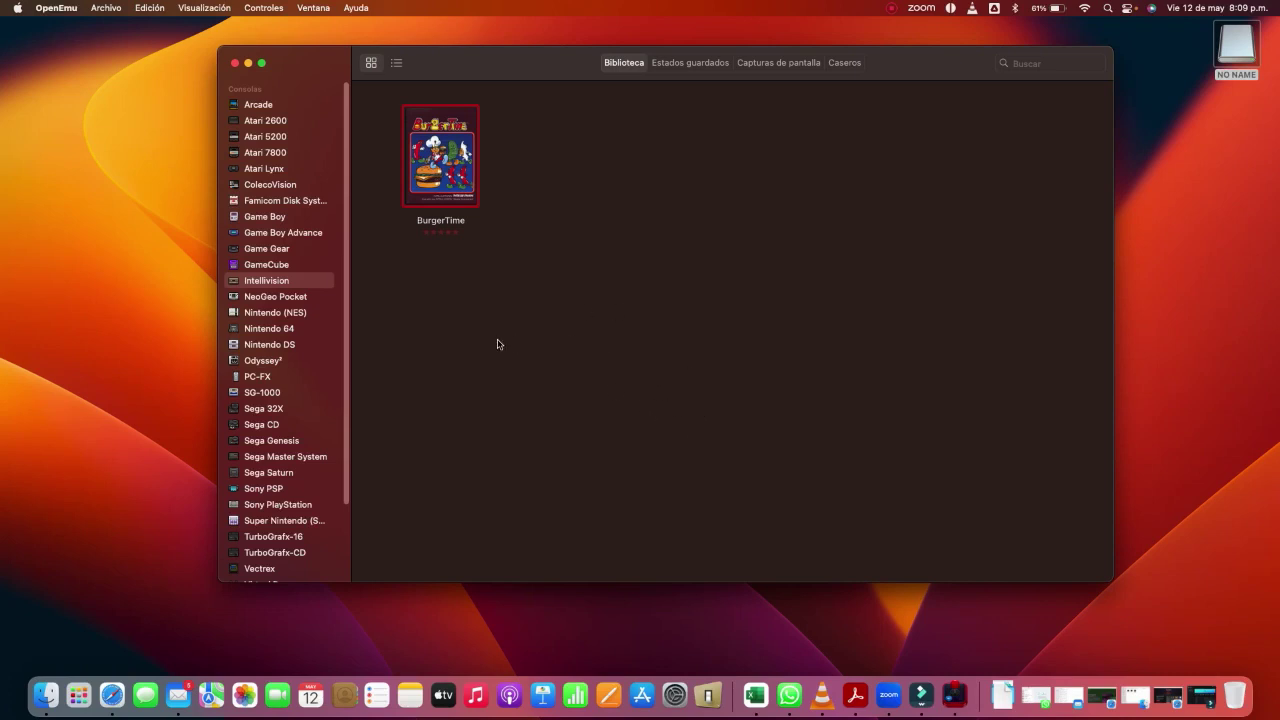
# Switch to the OpenEmu CD-based games guide in Safari and read the Getting Started note on compressed archives.
pyautogui.scroll(-3, 313, 379)
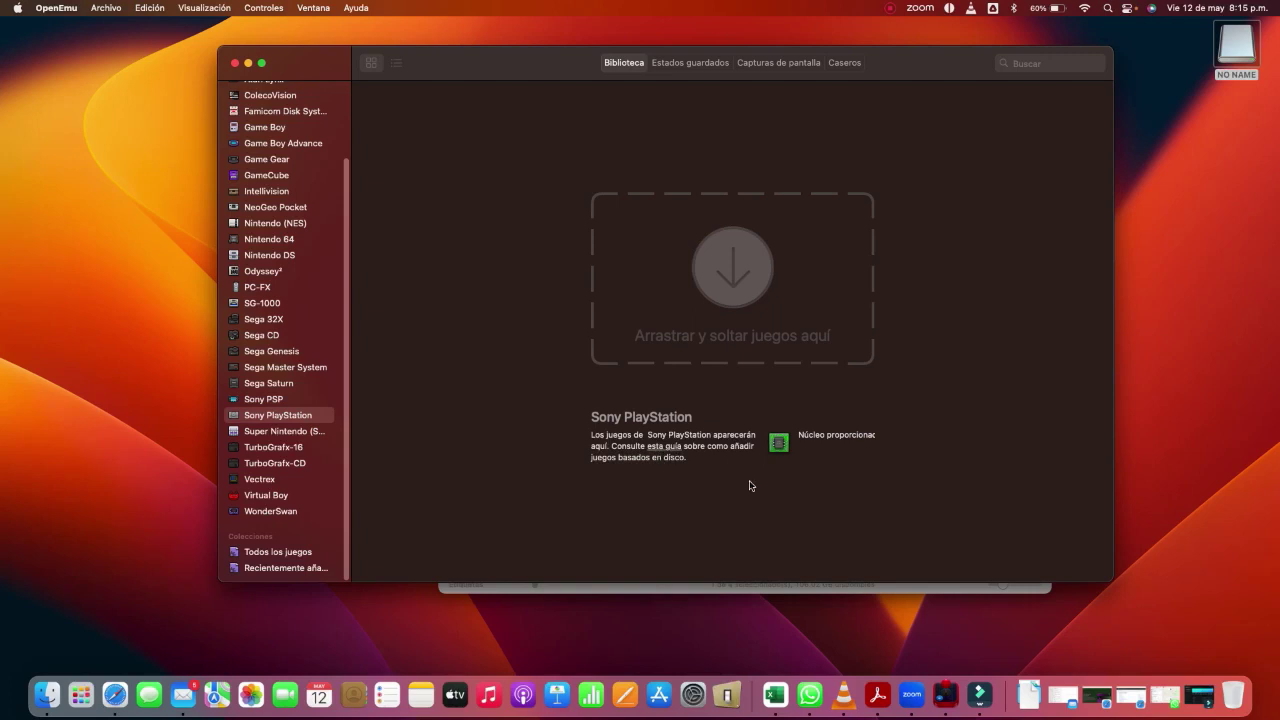
pyautogui.click(1131, 694)
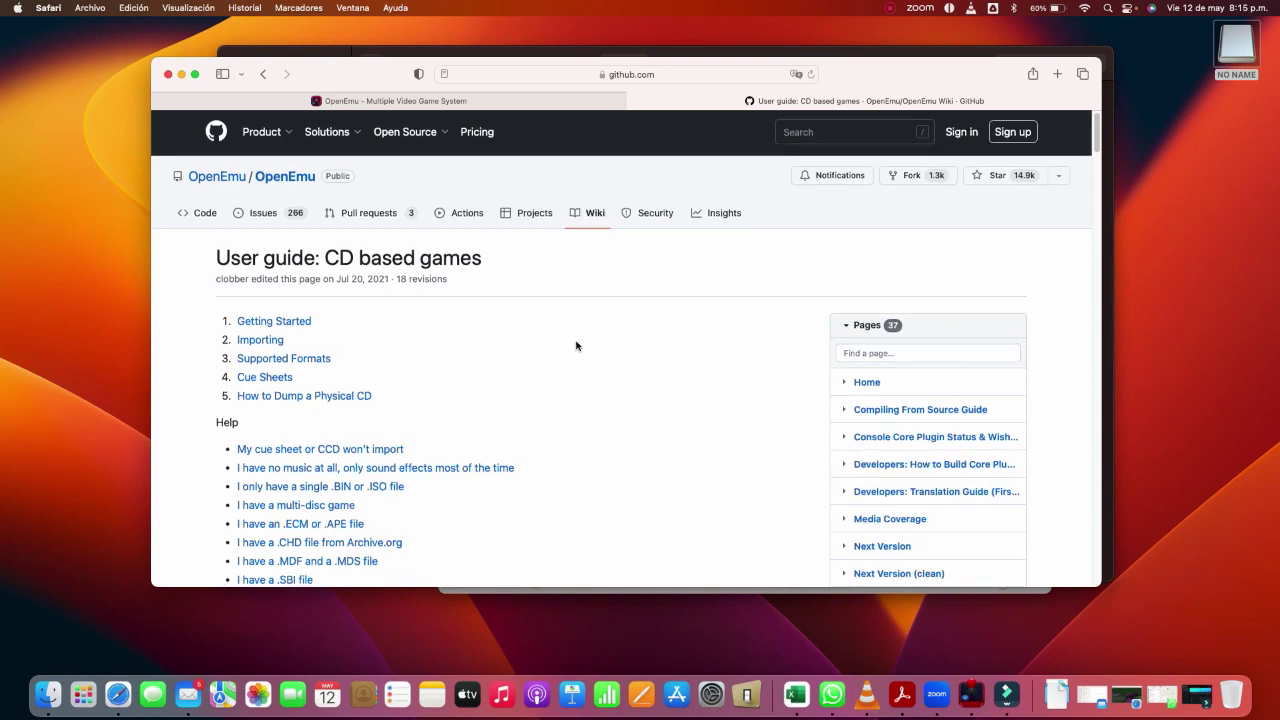
pyautogui.scroll(-3, 576, 348)
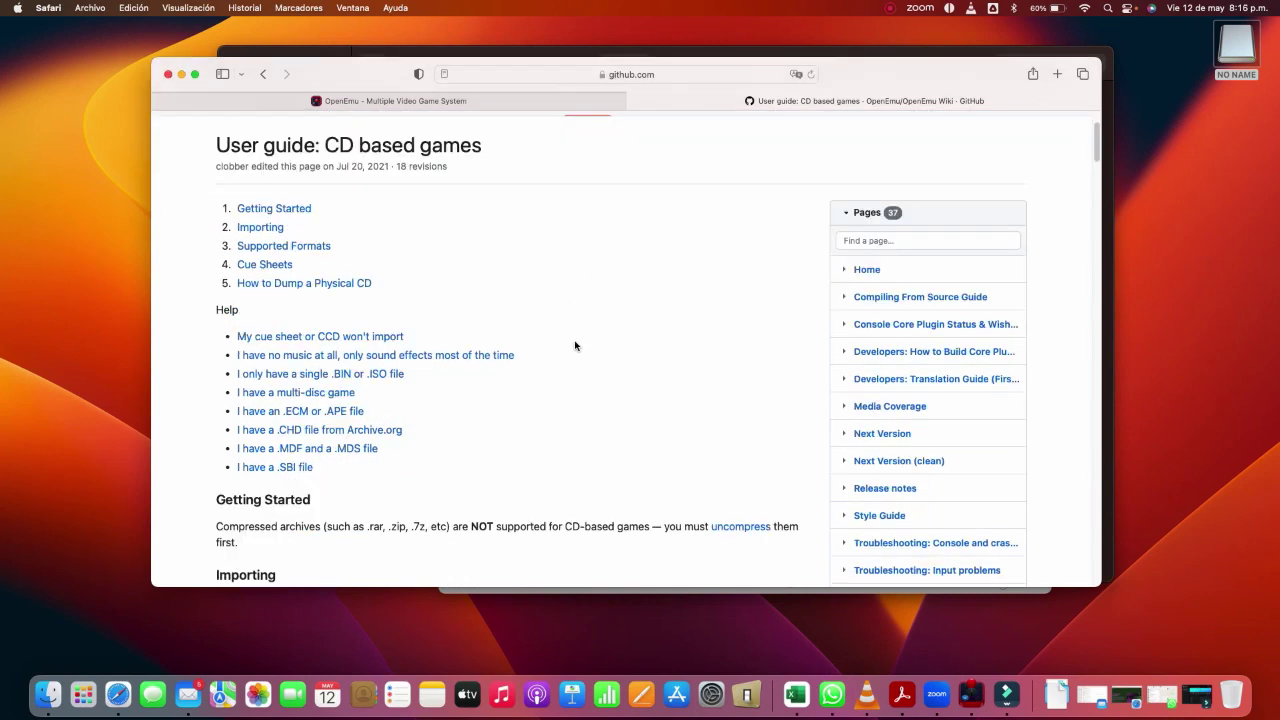
pyautogui.scroll(-3, 575, 346)
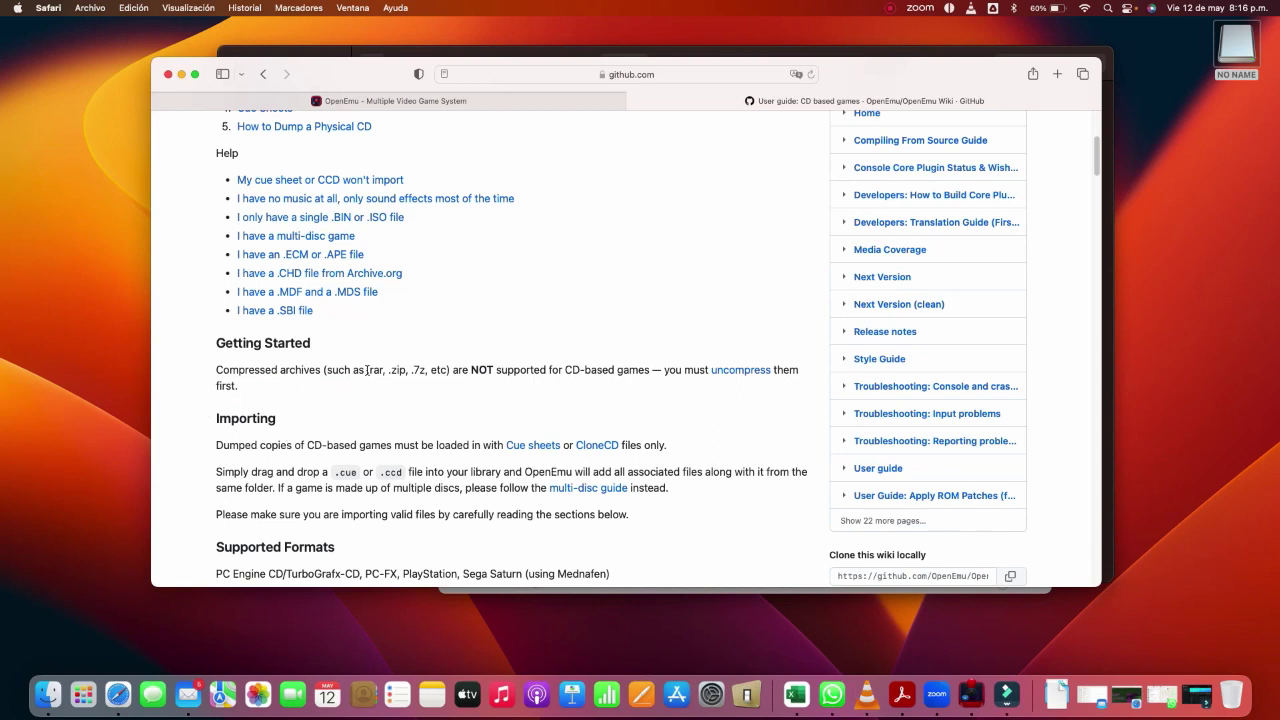
pyautogui.moveTo(369, 370); pyautogui.dragTo(424, 388)
pyautogui.click(428, 380)
# Read the guide's Importing section on .cue and .ccd files, and review its Supported Formats and Cue Sheets sections.
pyautogui.scroll(-5, 635, 380)
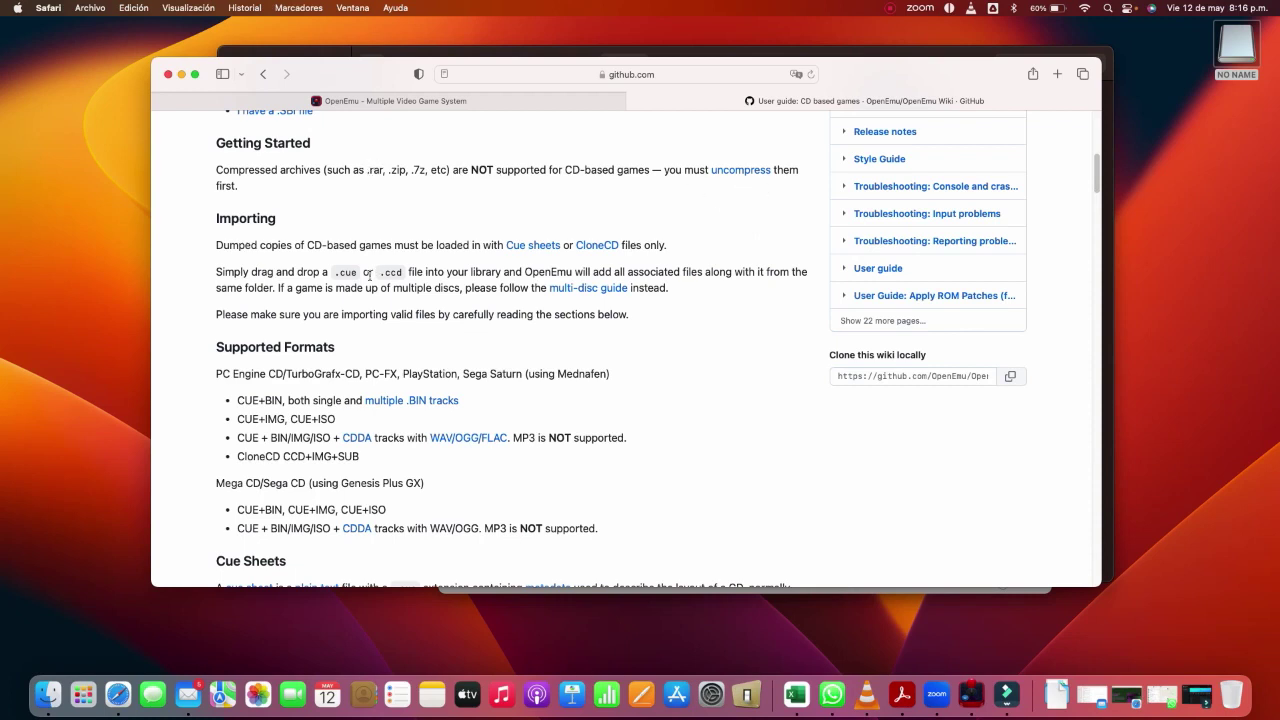
pyautogui.scroll(-1, 369, 277)
pyautogui.scroll(-1, 391, 264)
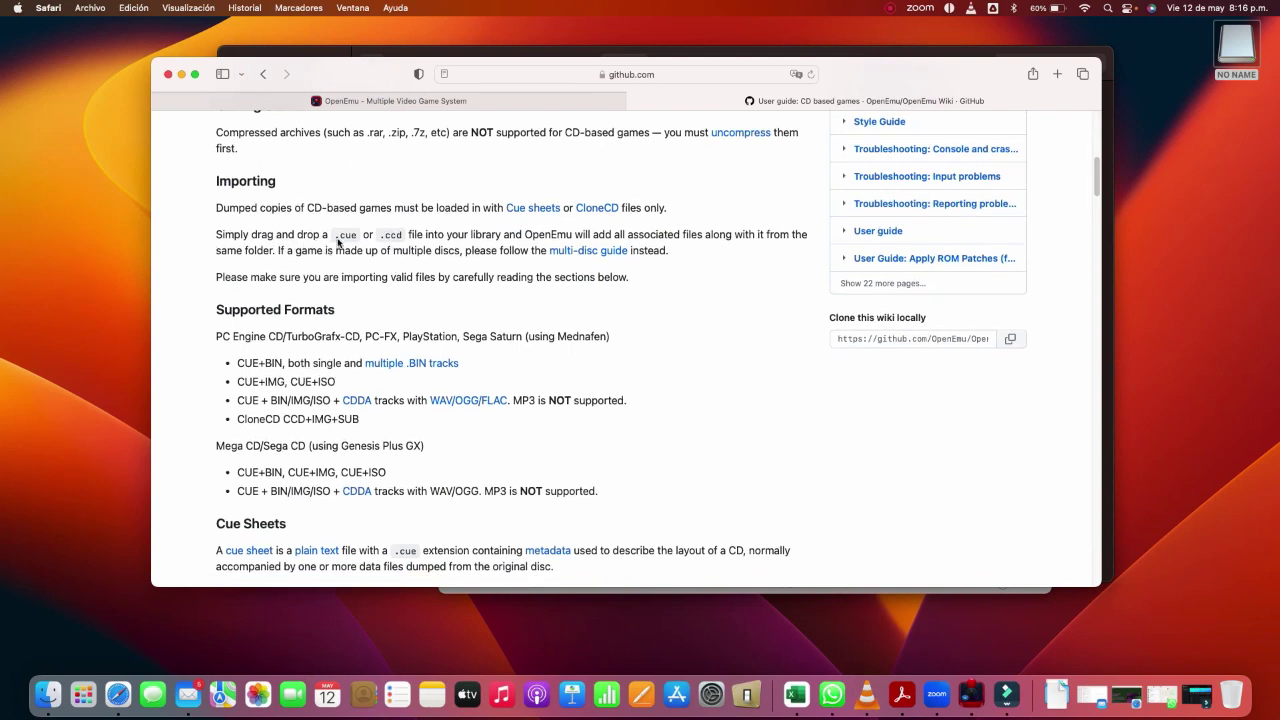
pyautogui.moveTo(334, 234); pyautogui.dragTo(404, 236)
pyautogui.scroll(-3, 464, 306)
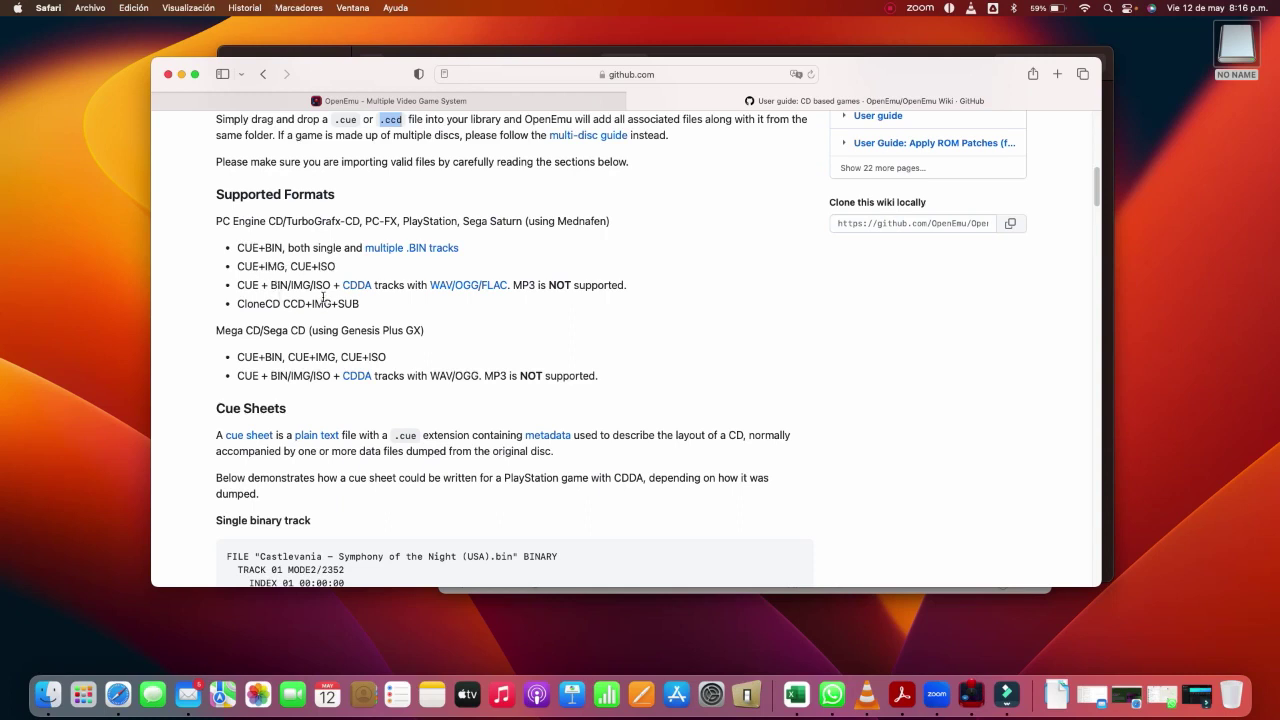
pyautogui.scroll(-1, 302, 300)
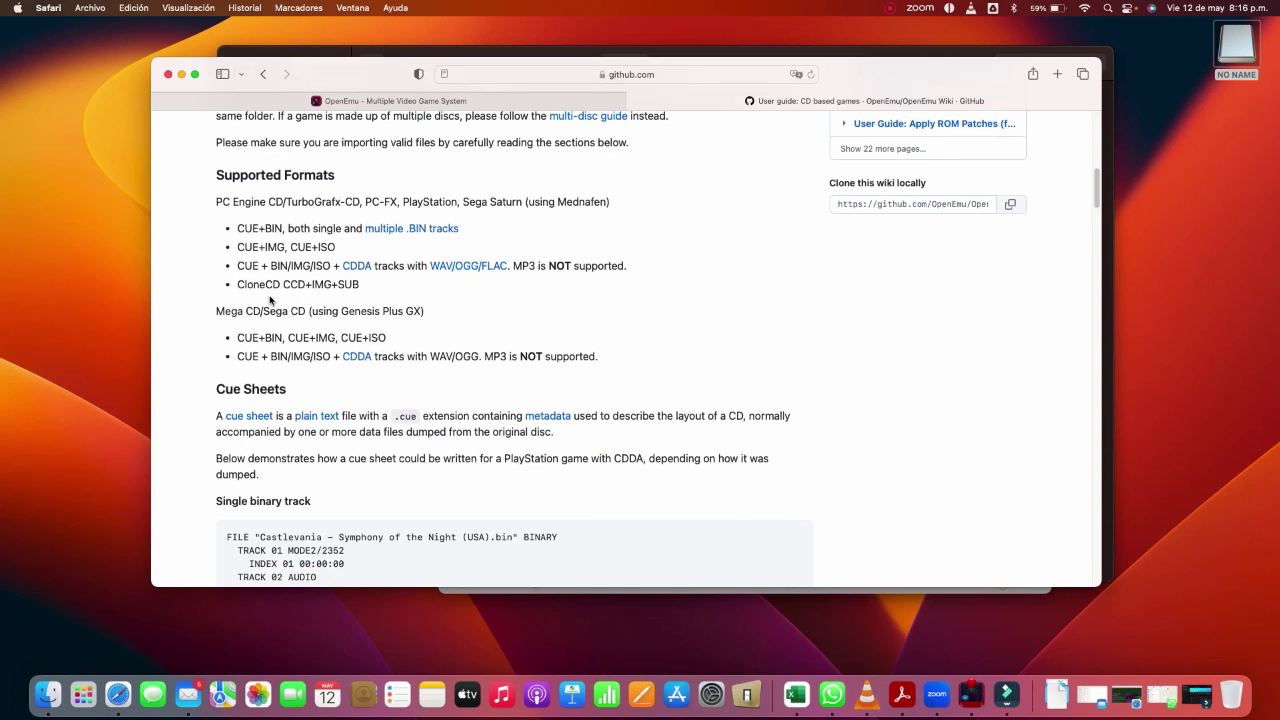
pyautogui.scroll(-5, 285, 305)
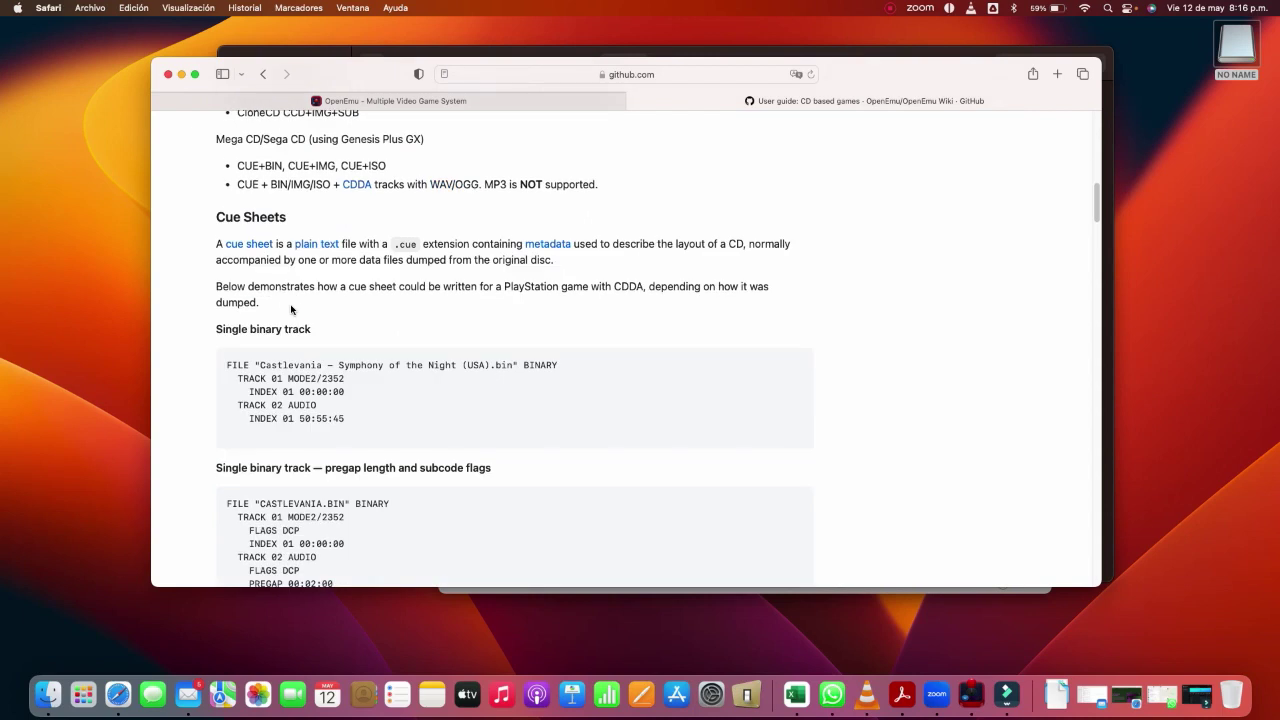
pyautogui.scroll(5, 290, 310)
pyautogui.scroll(-2, 300, 305)
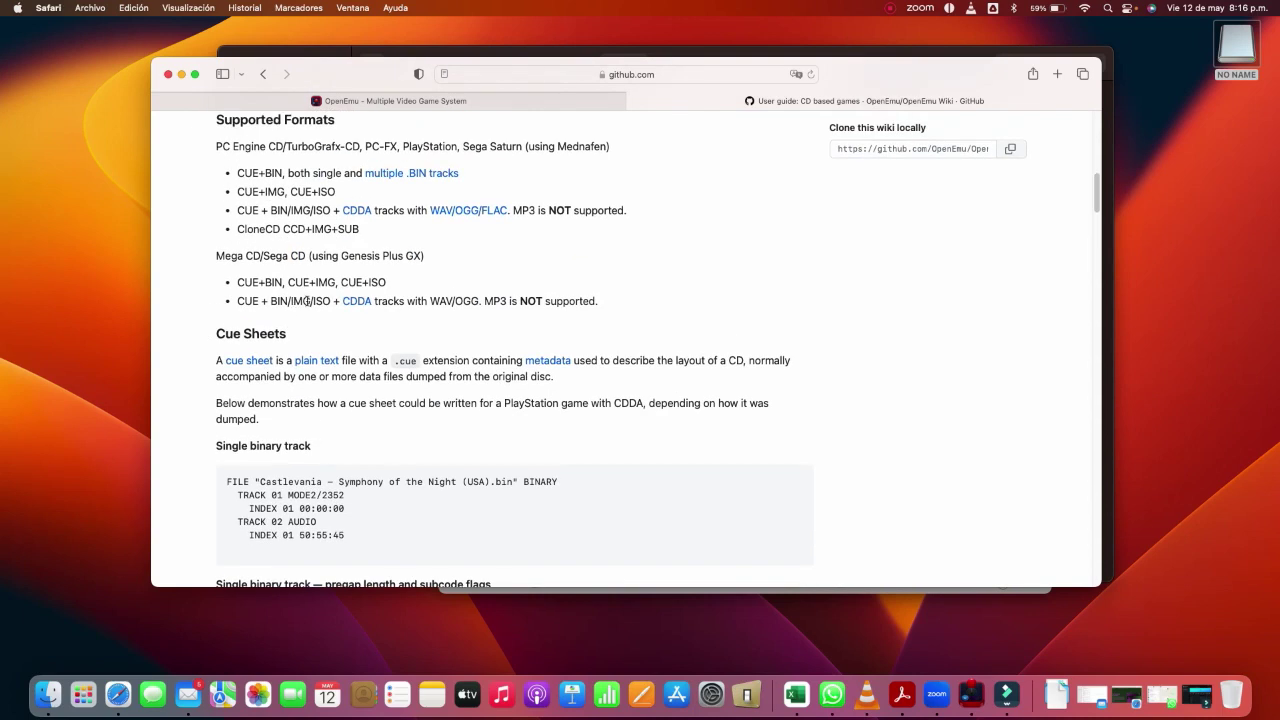
# Reread the guide's Supported Formats list for disc-based systems and minimize the Safari window.
pyautogui.scroll(3, 360, 308)
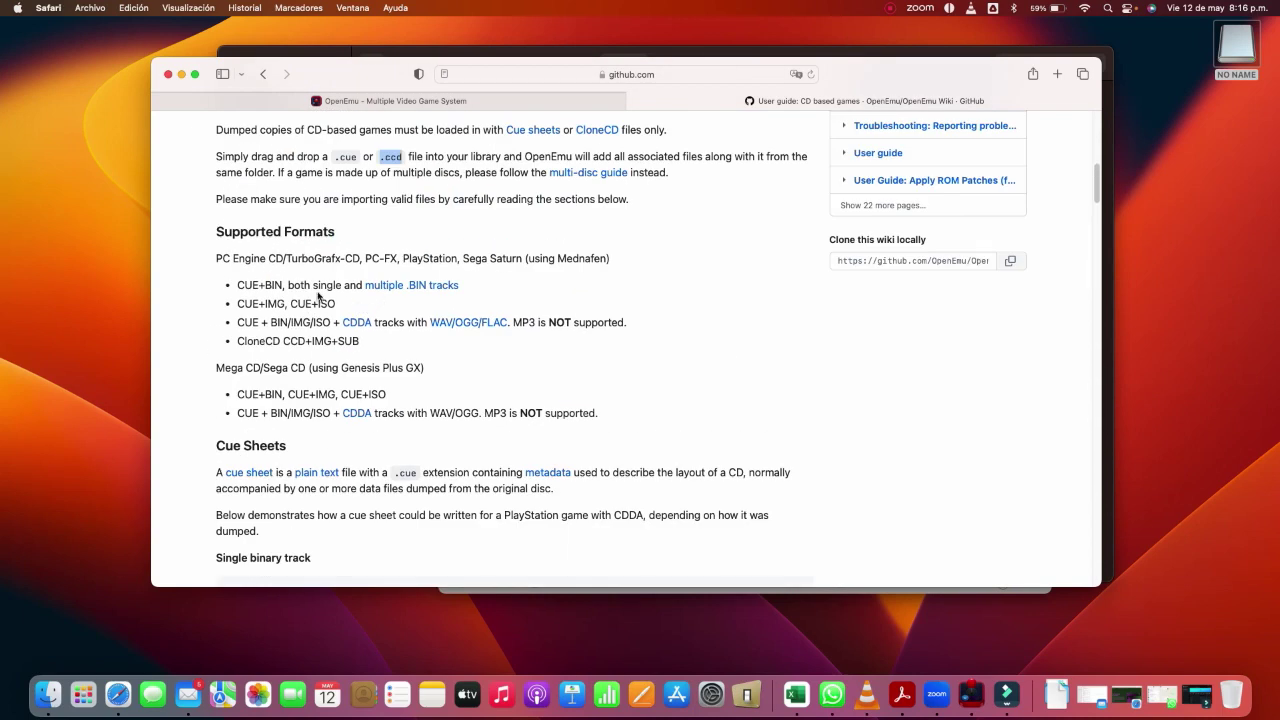
pyautogui.scroll(-3, 318, 296)
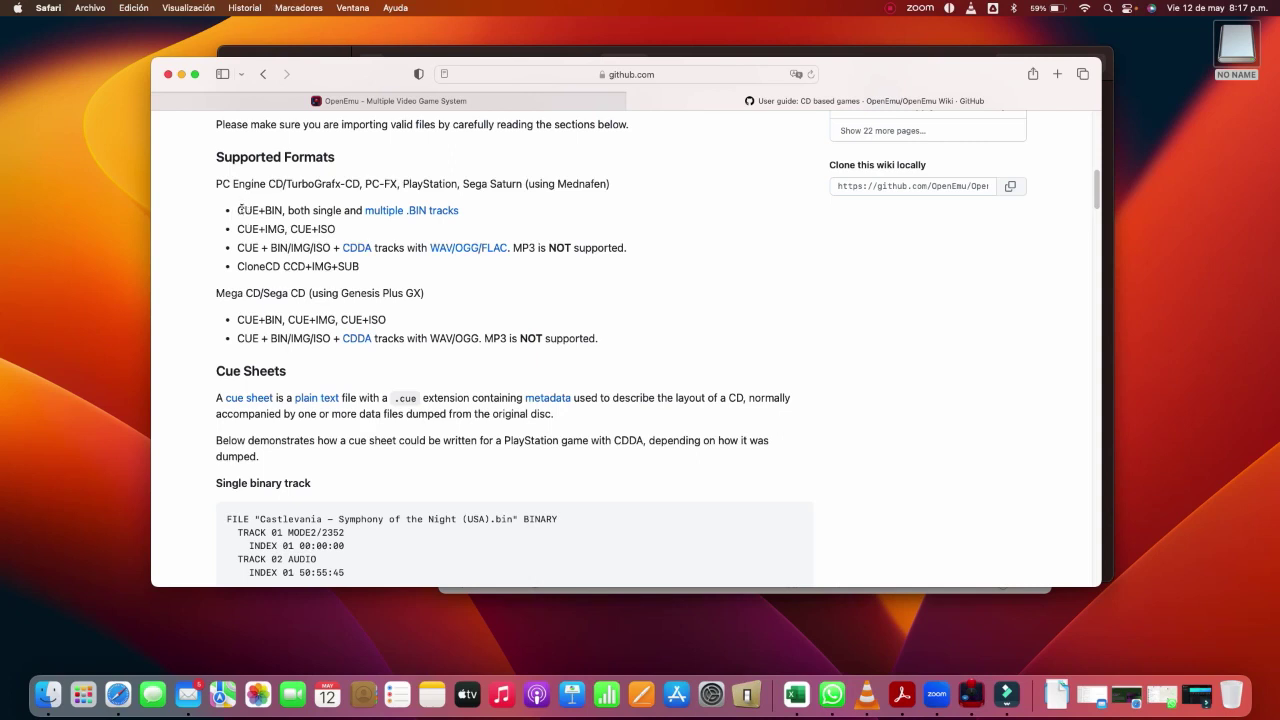
pyautogui.click(182, 75)
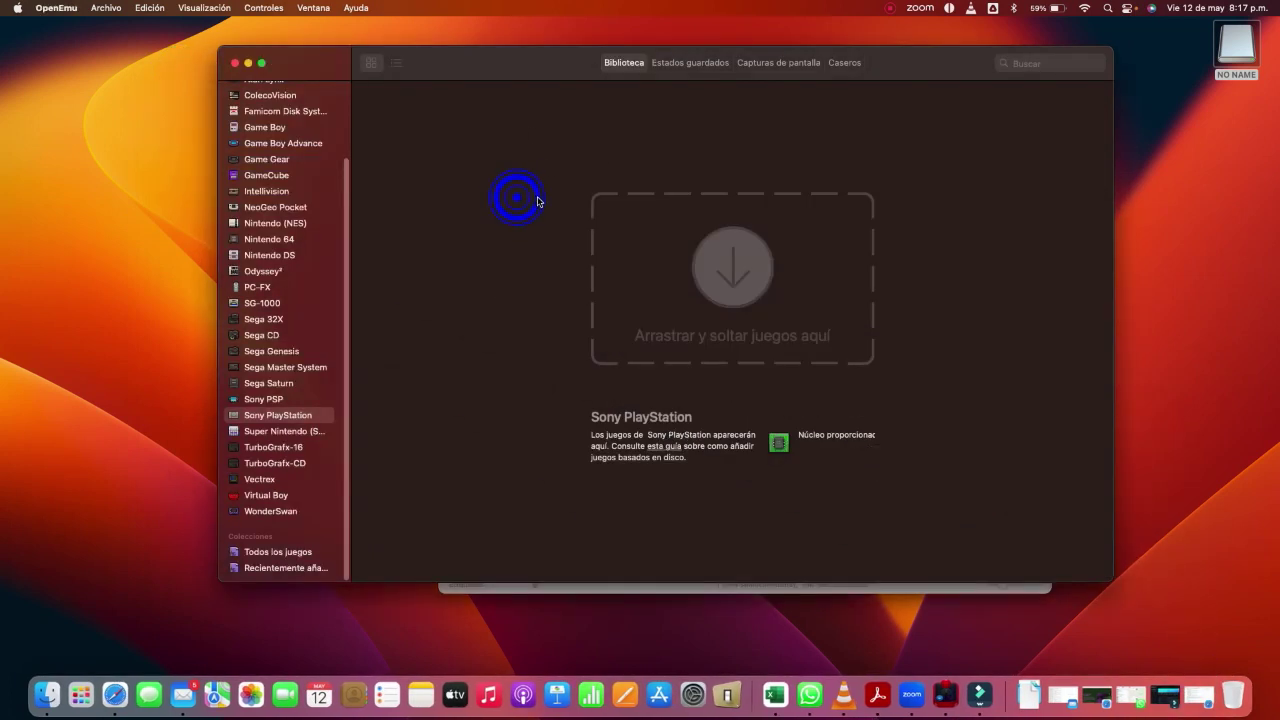
# Switch to Finder, inspect the Tiny Toon Adventures .chd file in the psx folder of juegos, and minimize the window.
pyautogui.rightClick(59, 692)
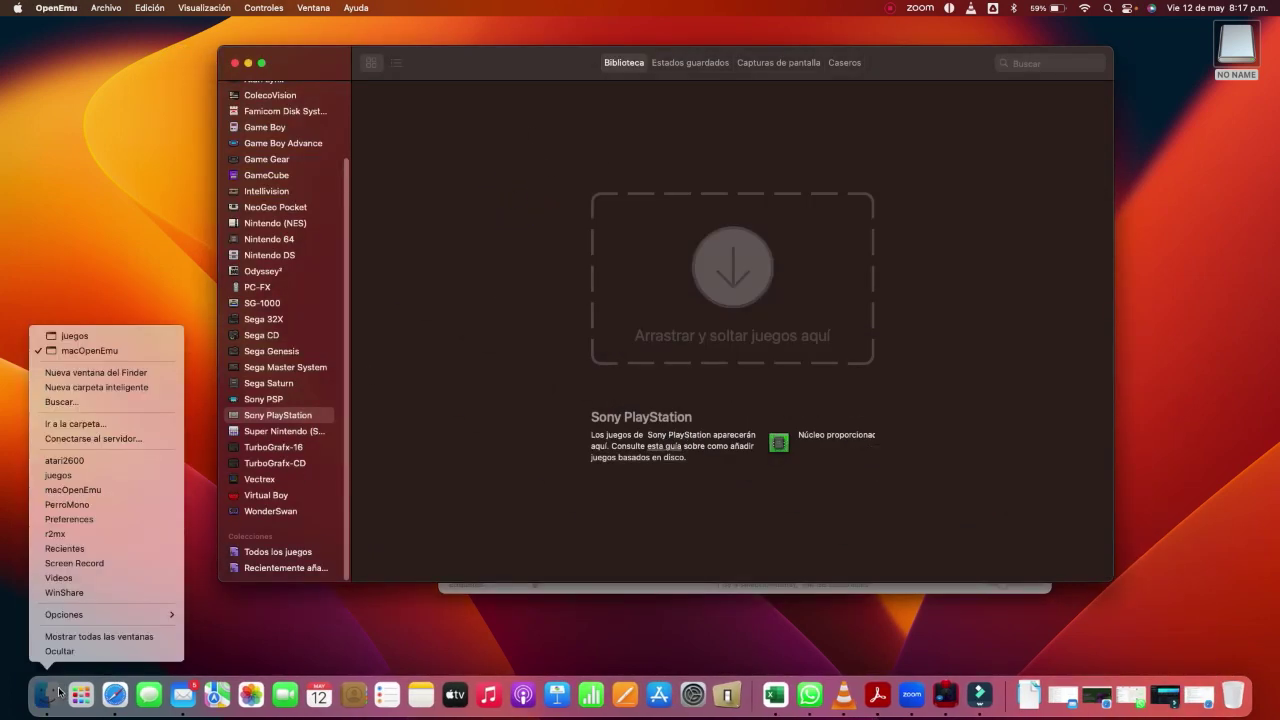
pyautogui.click(124, 332)
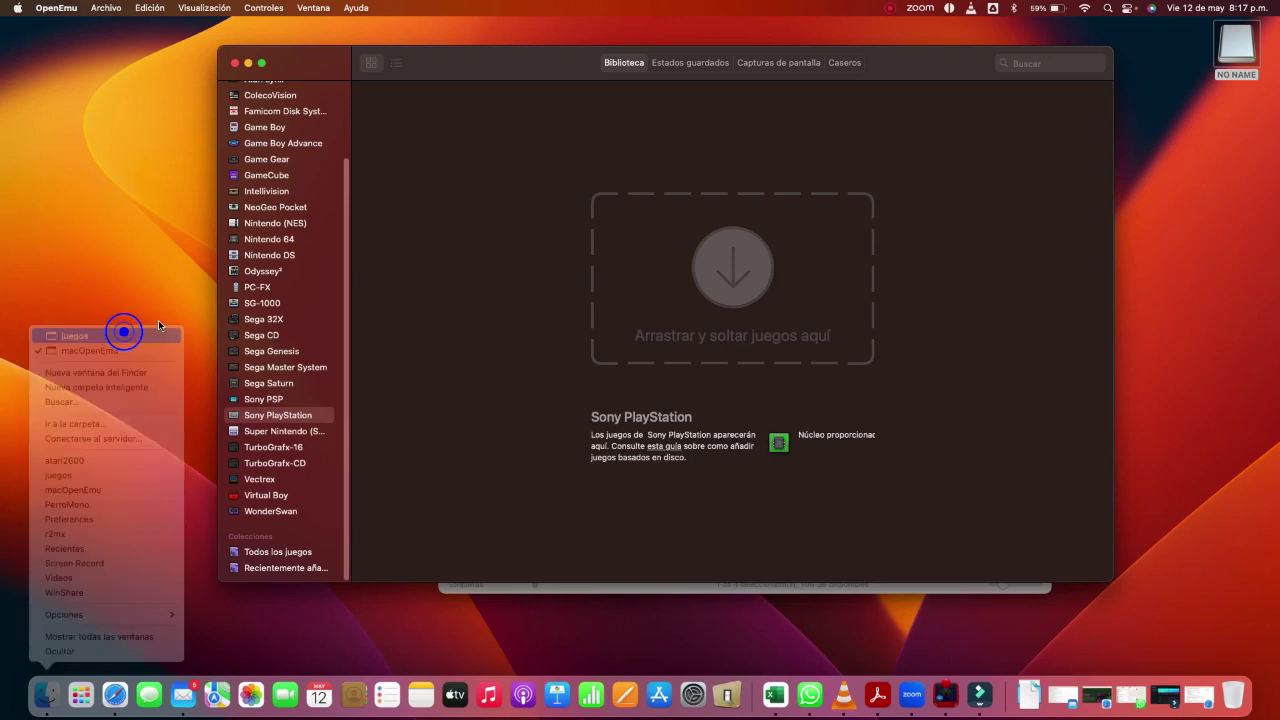
pyautogui.click(768, 371)
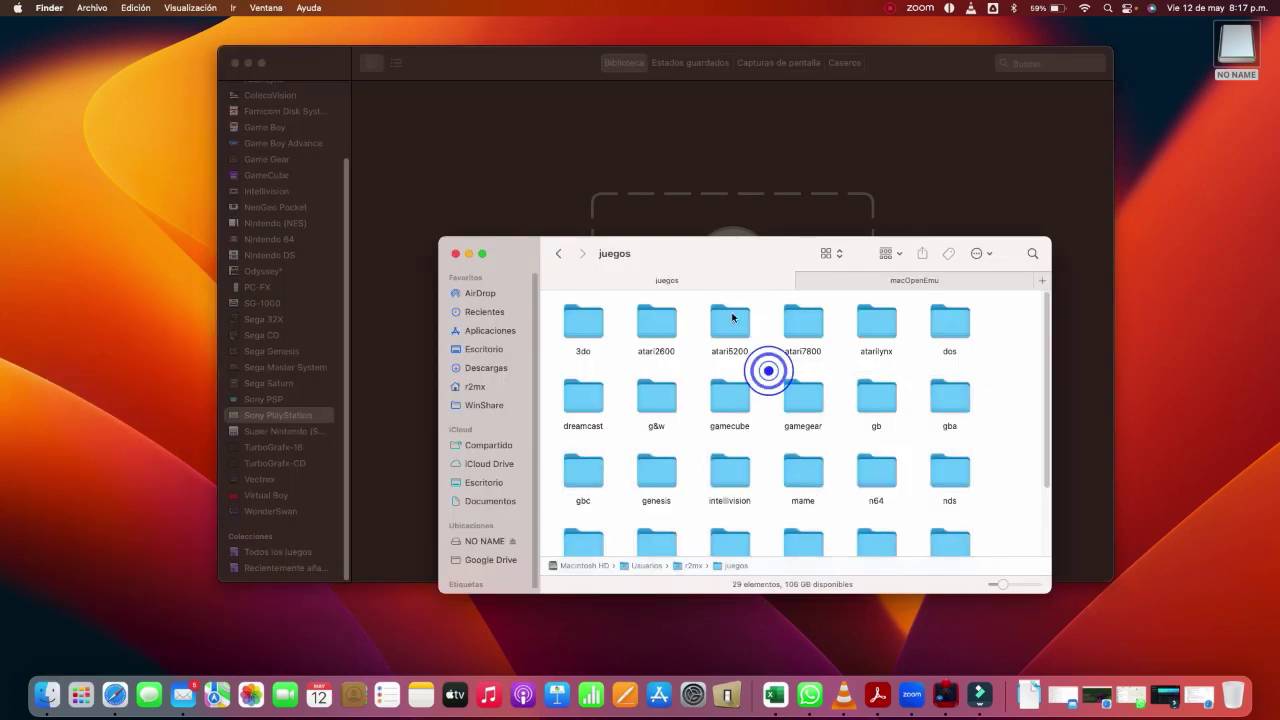
pyautogui.moveTo(688, 250); pyautogui.dragTo(572, 172)
pyautogui.scroll(-3, 712, 413)
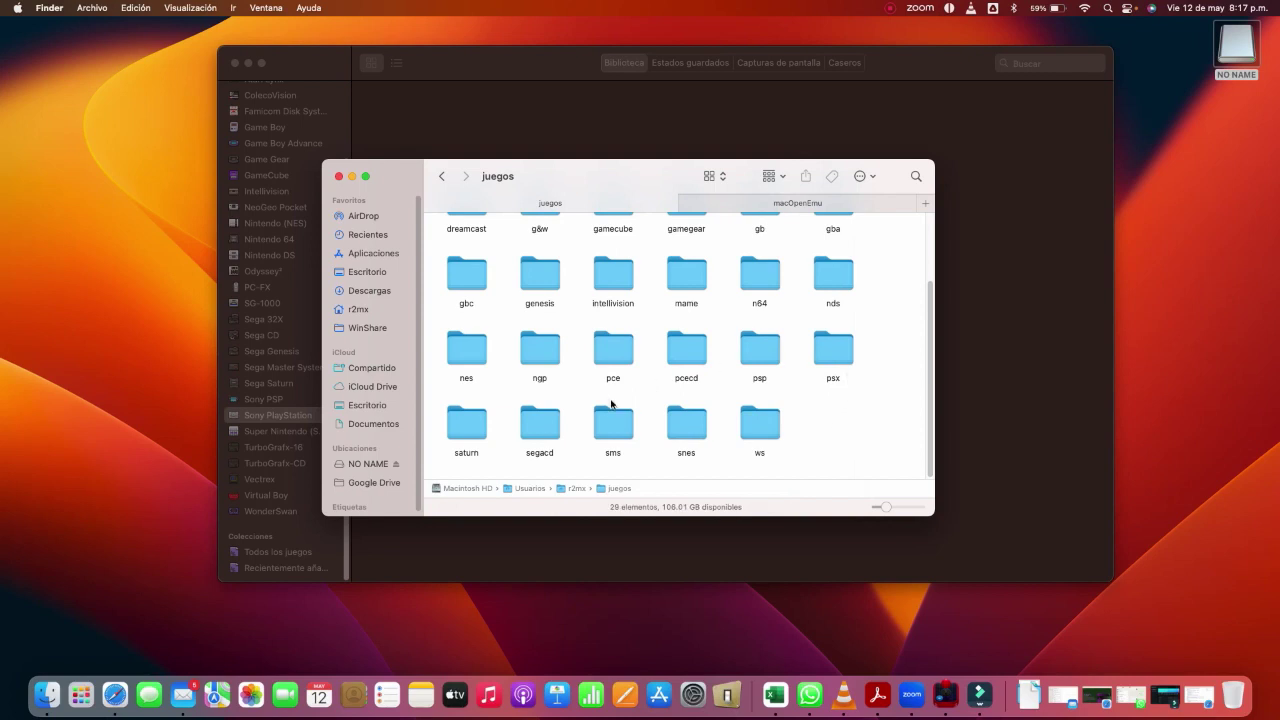
pyautogui.doubleClick(846, 354)
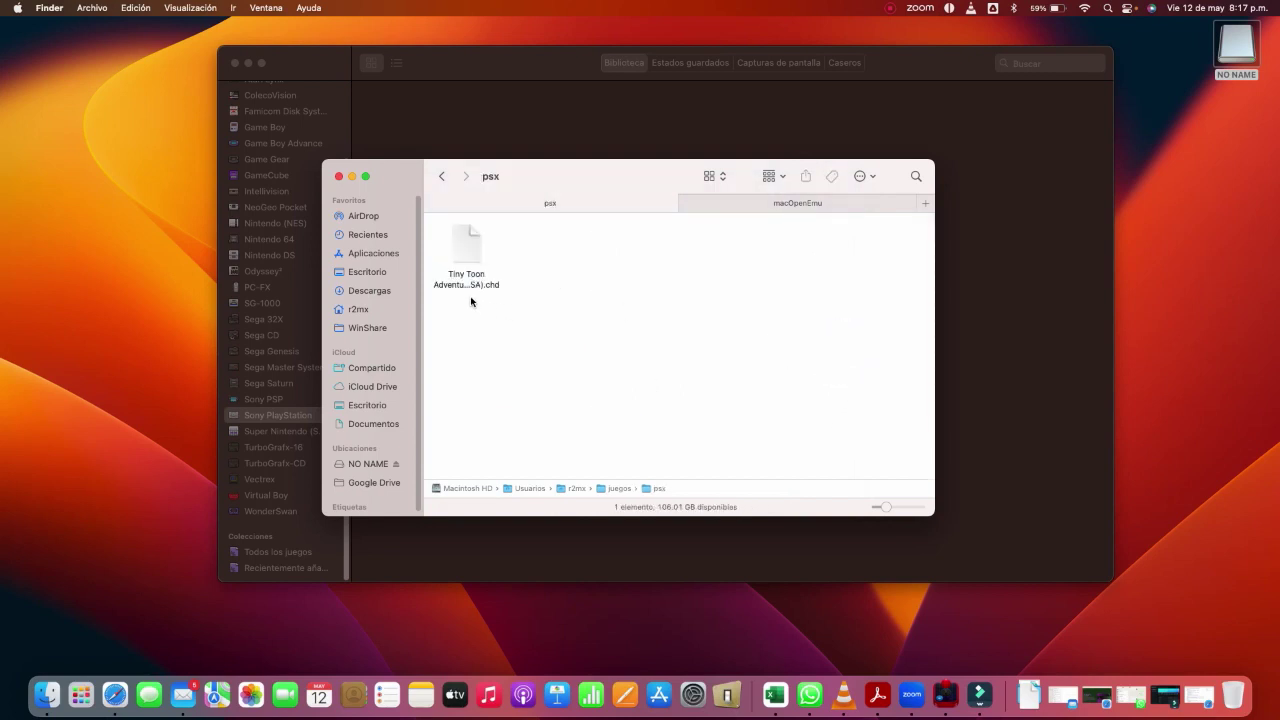
pyautogui.click(557, 314)
pyautogui.press('super+a')
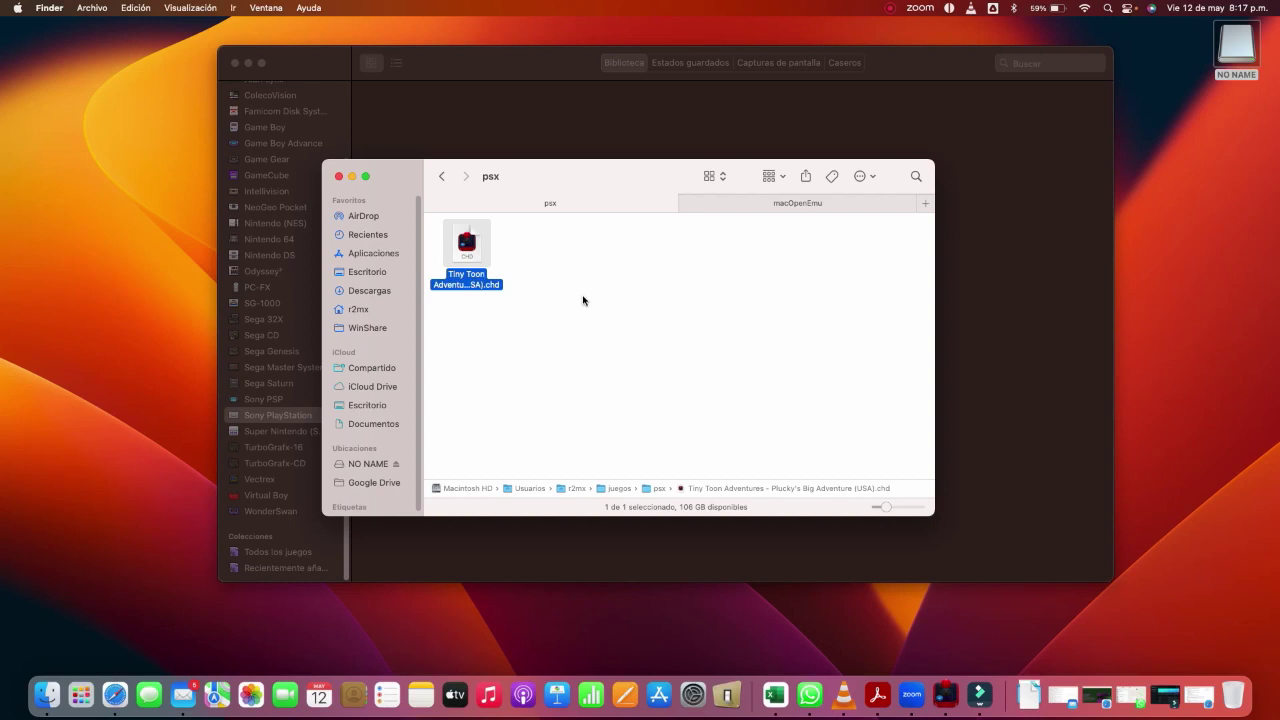
pyautogui.click(353, 178)
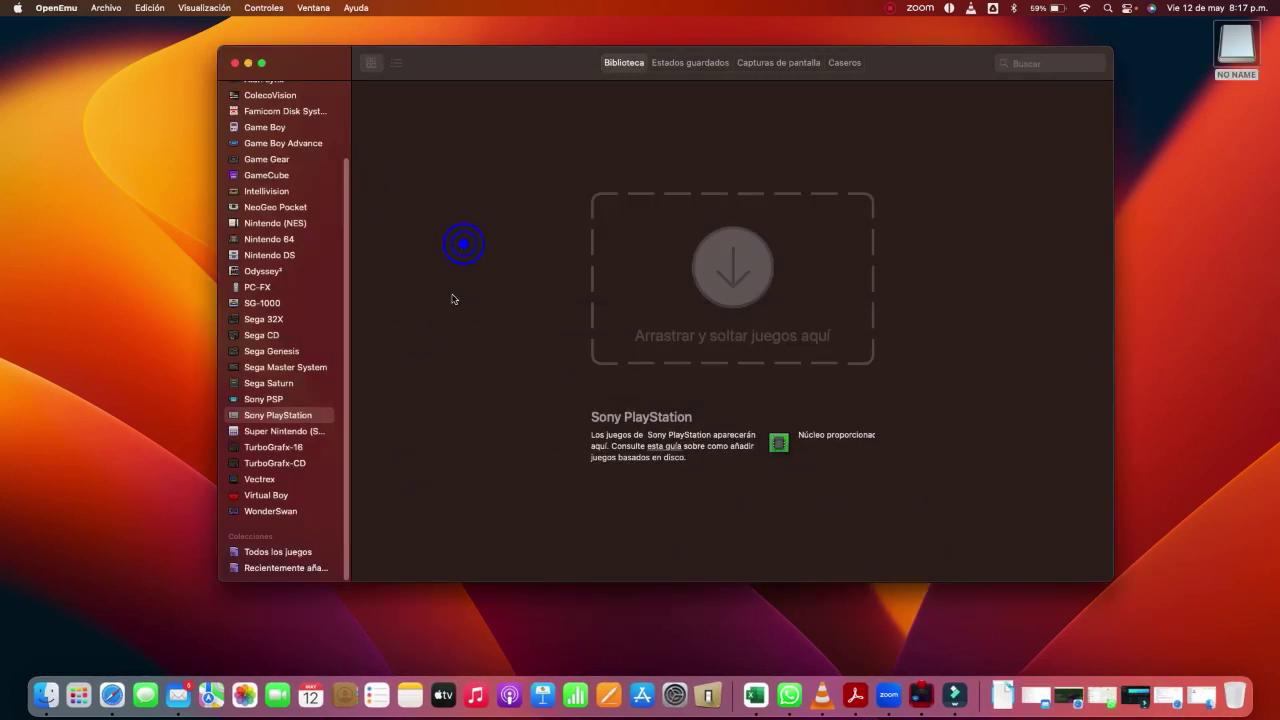
pyautogui.scroll(3, 336, 357)
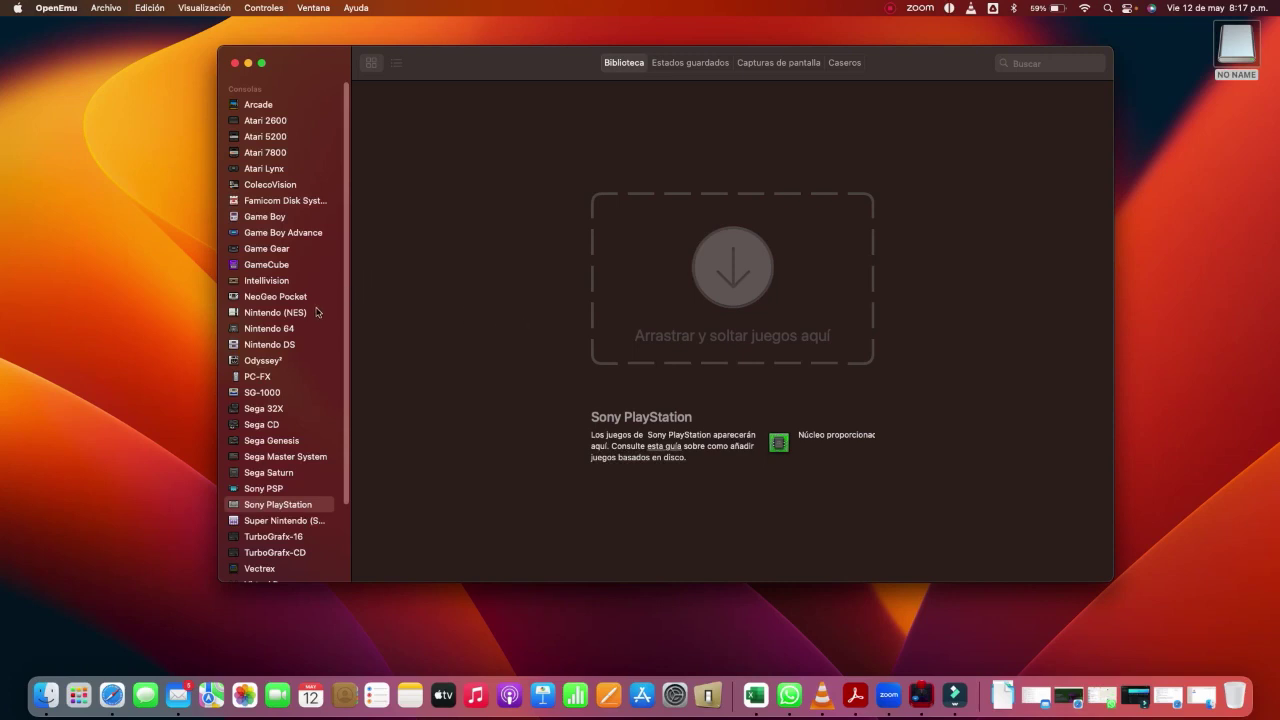
pyautogui.scroll(-3, 323, 309)
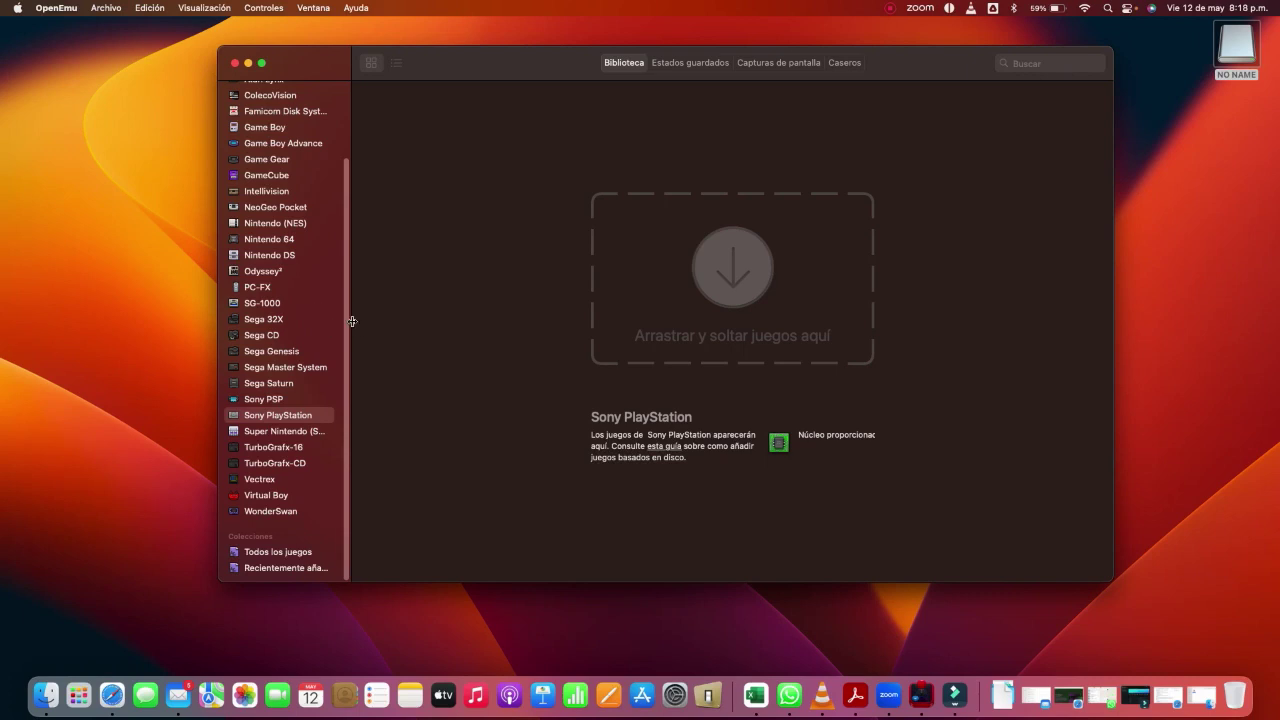
pyautogui.moveTo(344, 312); pyautogui.dragTo(365, 343)
pyautogui.scroll(3, 328, 385)
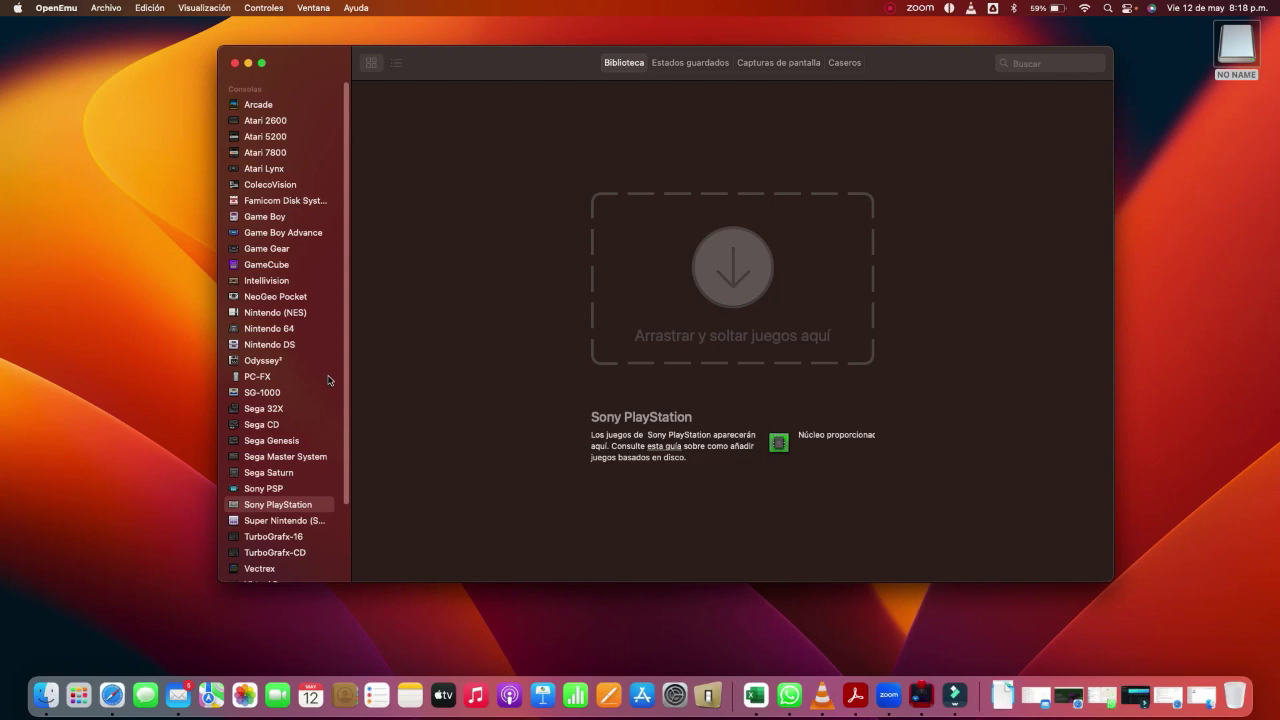
# Browse the console libraries in OpenEmu from TurboGrafx-16 down to WonderSwan and back up to Sega CD.
pyautogui.scroll(-3, 310, 420)
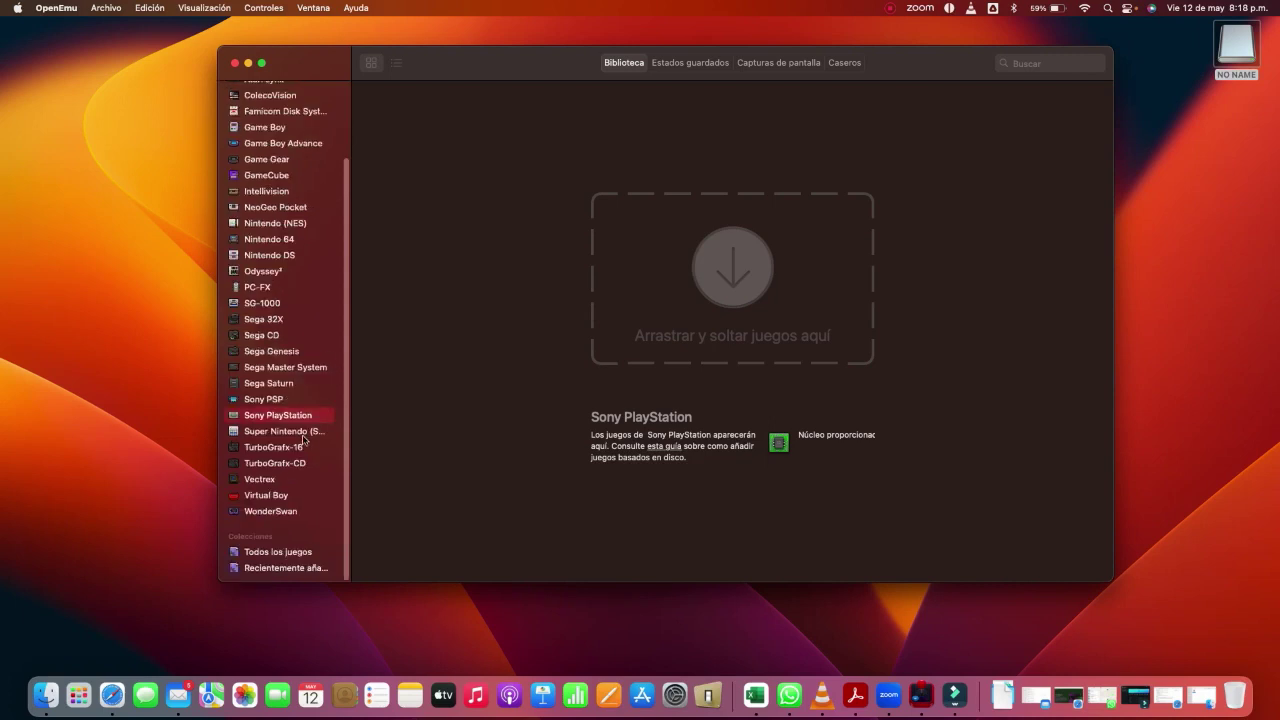
pyautogui.click(303, 441)
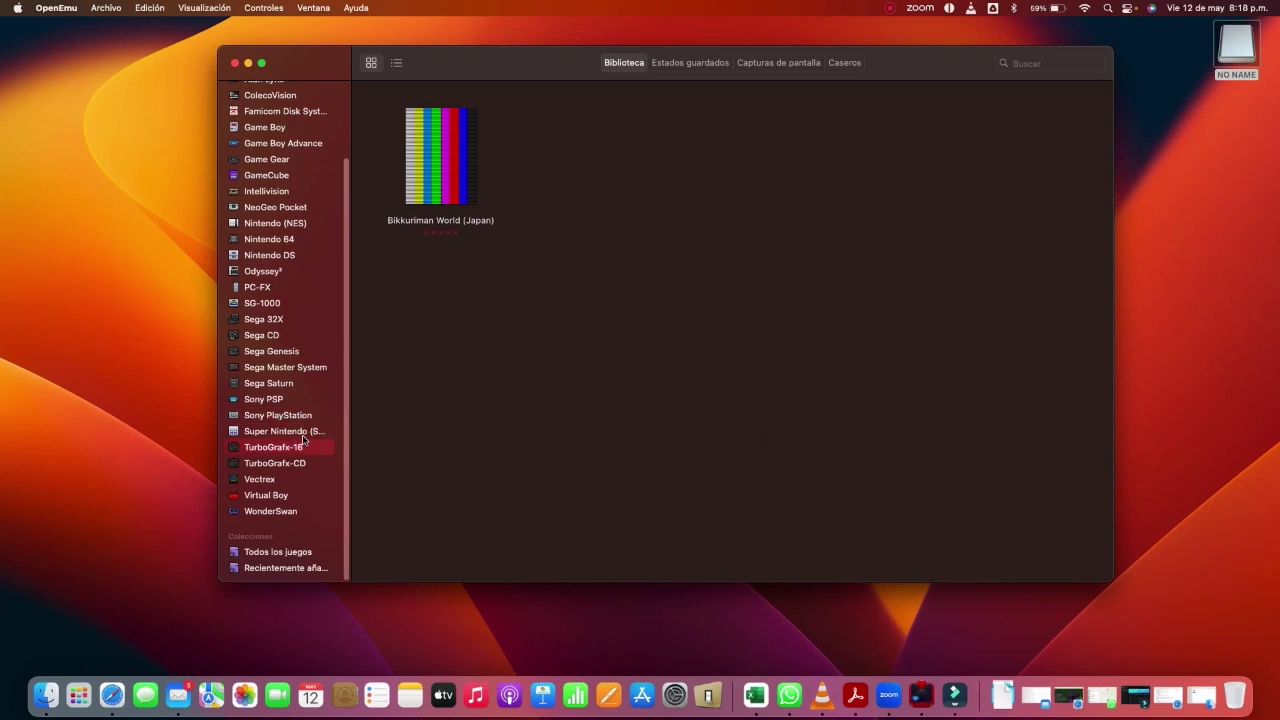
pyautogui.press('Down')
pyautogui.press('Down')
pyautogui.press('Down')
pyautogui.press('Down')
pyautogui.press('Up')
pyautogui.press('Up')
pyautogui.press('Up')
pyautogui.press('Up')
pyautogui.press('Up')
pyautogui.press('Up')
pyautogui.press('Up')
pyautogui.press('Up')
pyautogui.press('Up')
pyautogui.press('Up')
pyautogui.press('Up')
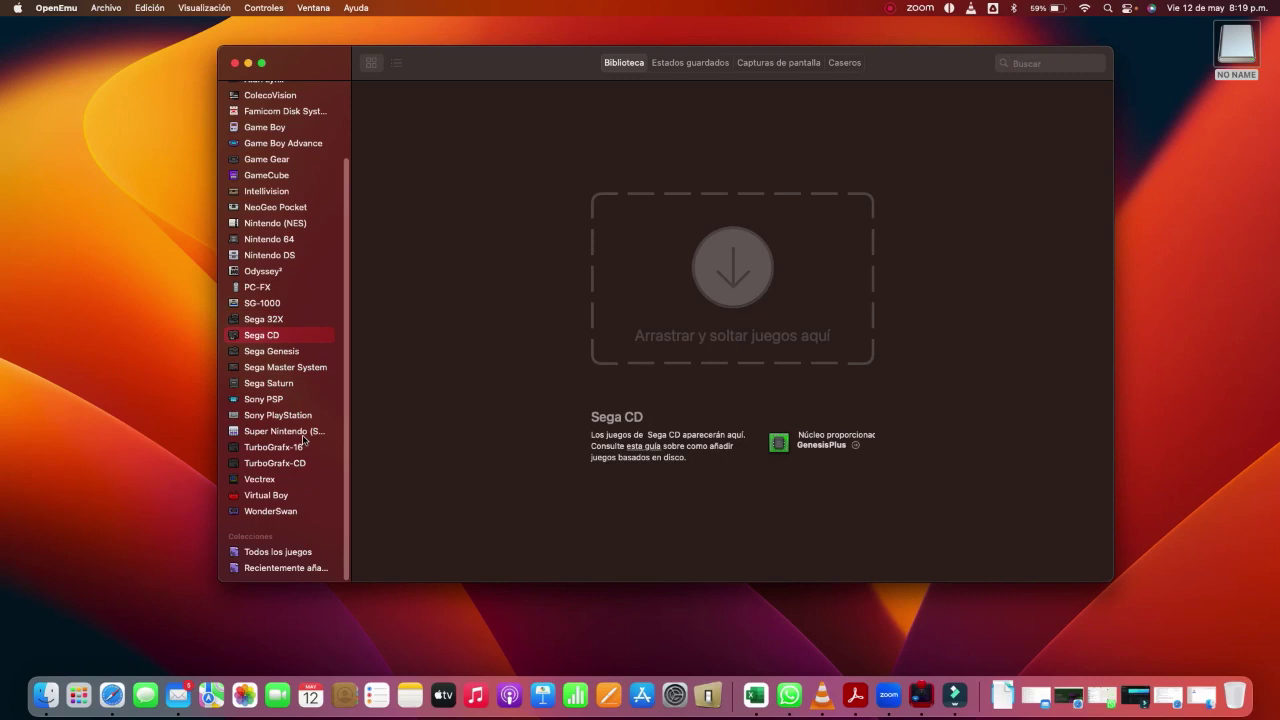
pyautogui.scroll(3, 315, 436)
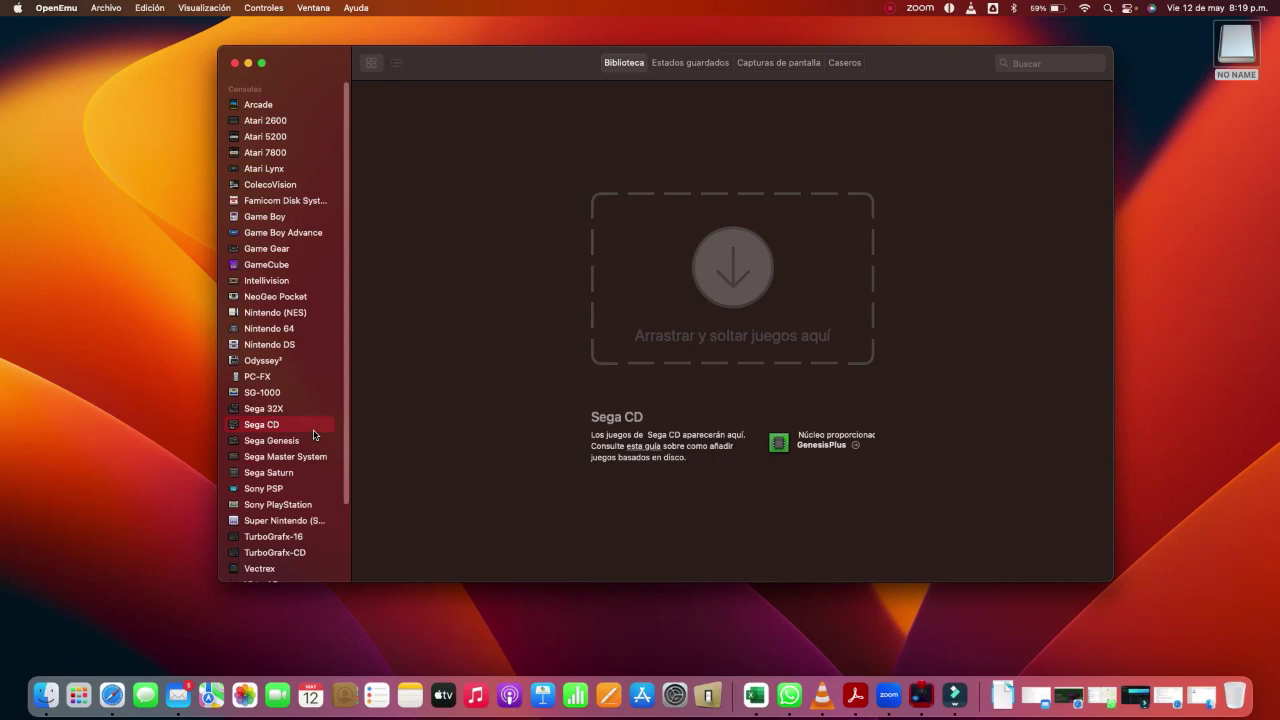
pyautogui.scroll(-3, 317, 447)
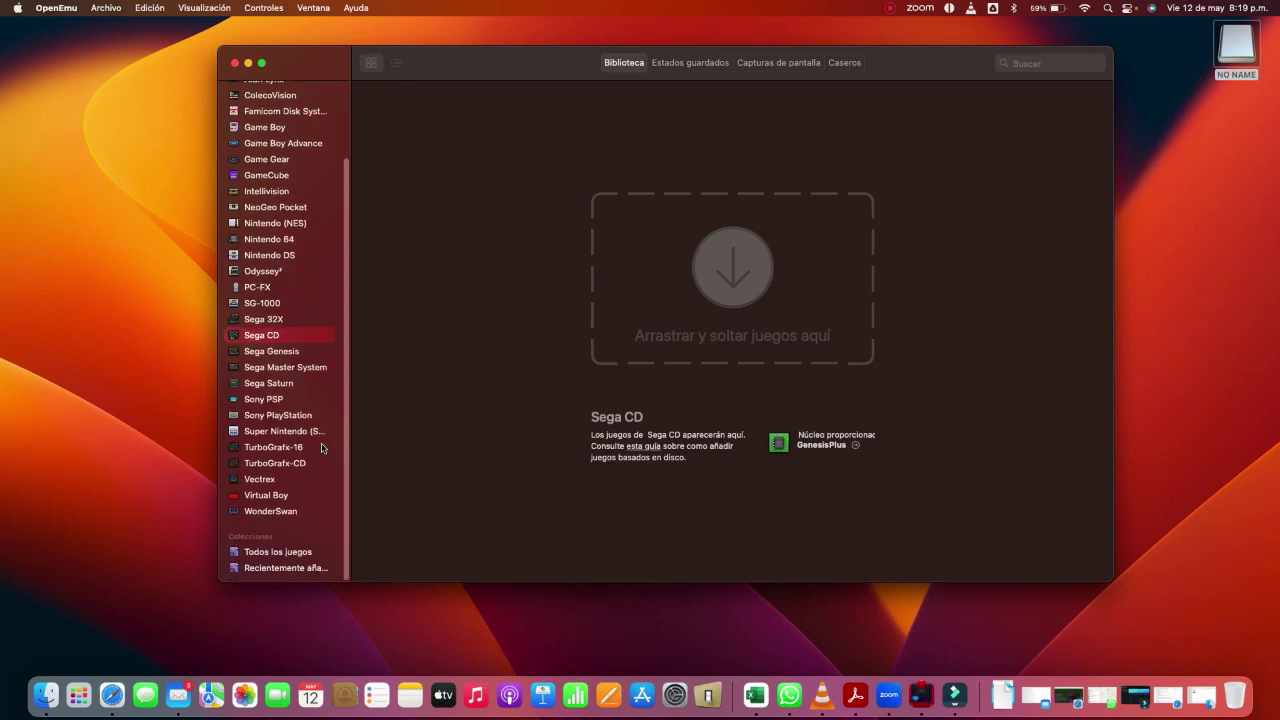
pyautogui.scroll(3, 329, 451)
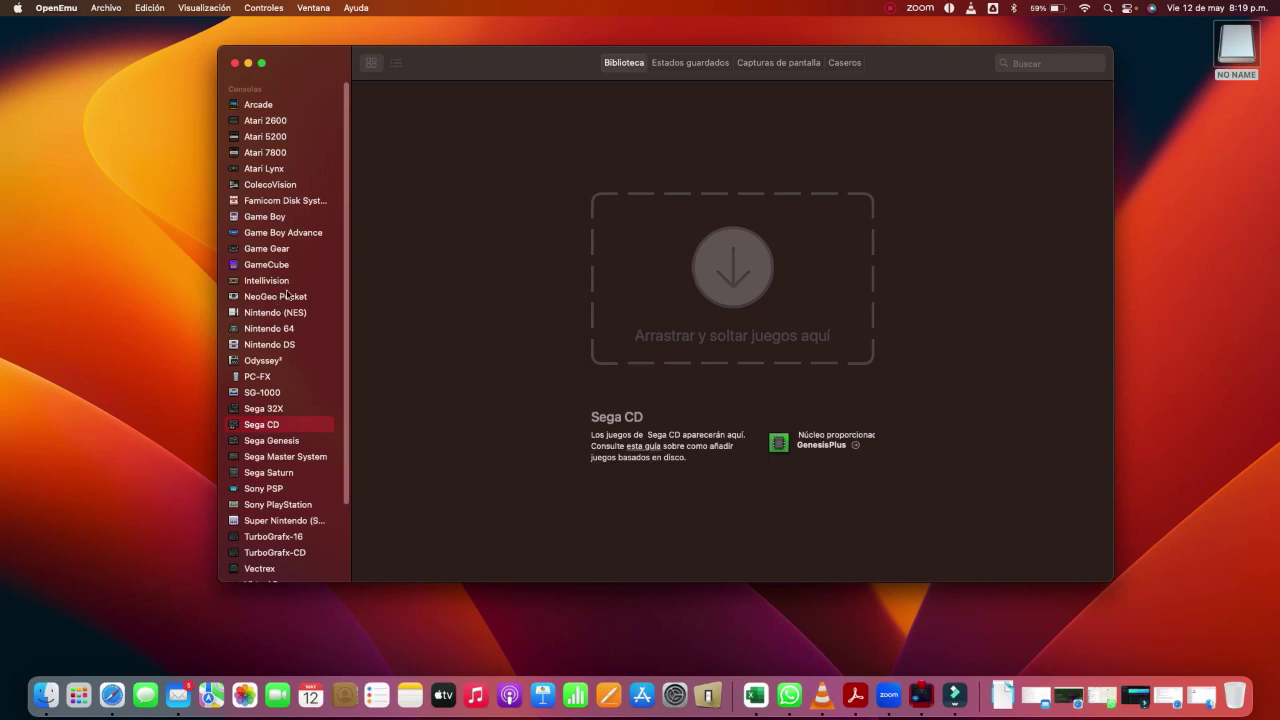
pyautogui.scroll(-3, 322, 390)
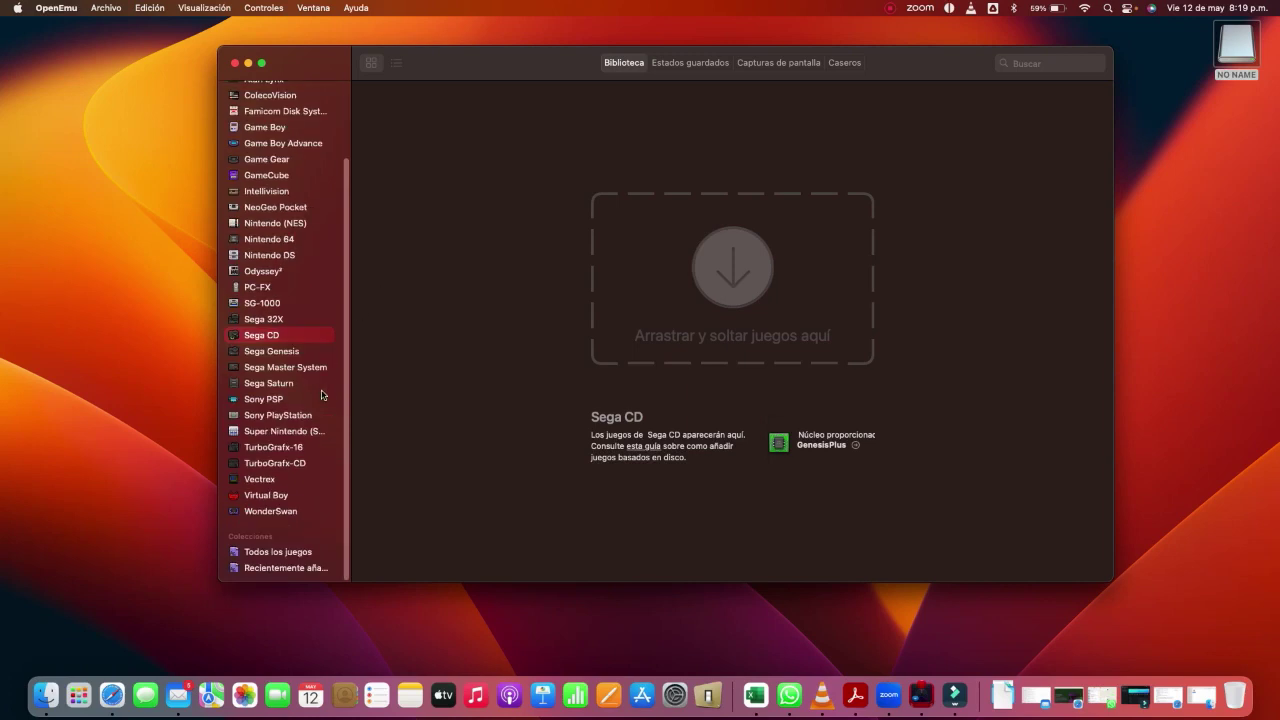
pyautogui.scroll(3, 322, 390)
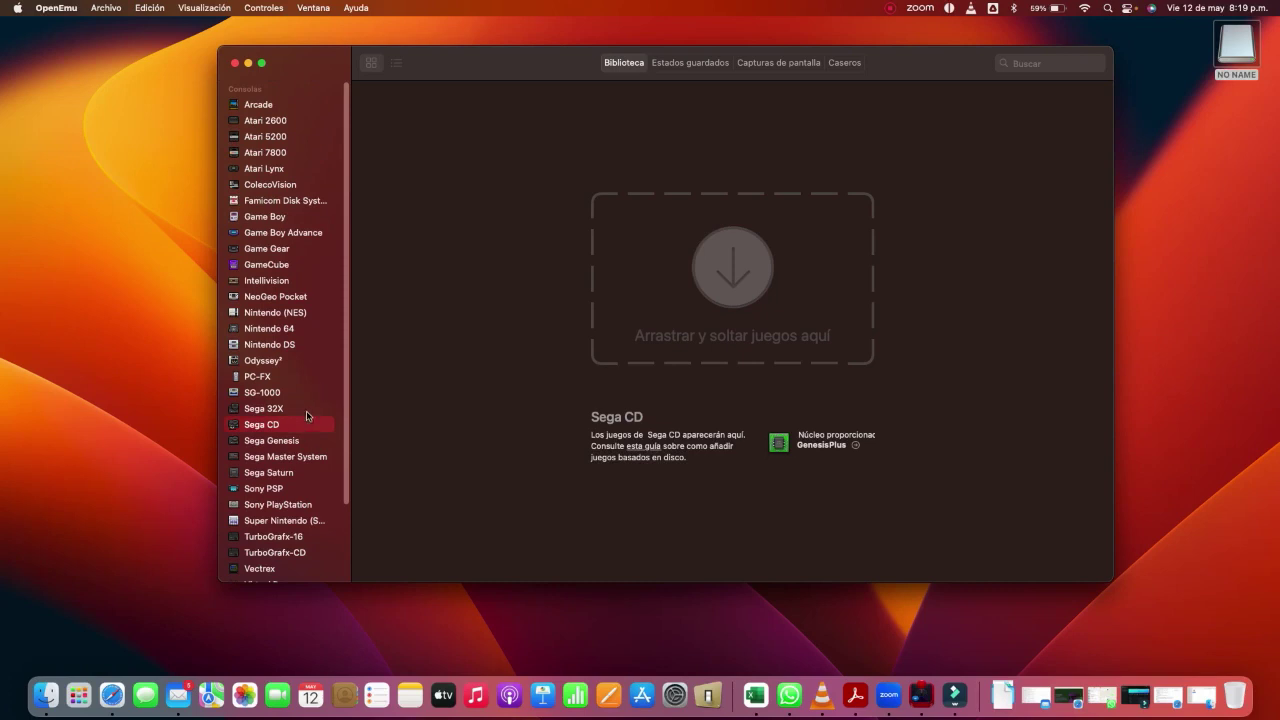
# Review the imported games in the Todos los juegos collection and the recently added games collection.
pyautogui.scroll(-3, 307, 414)
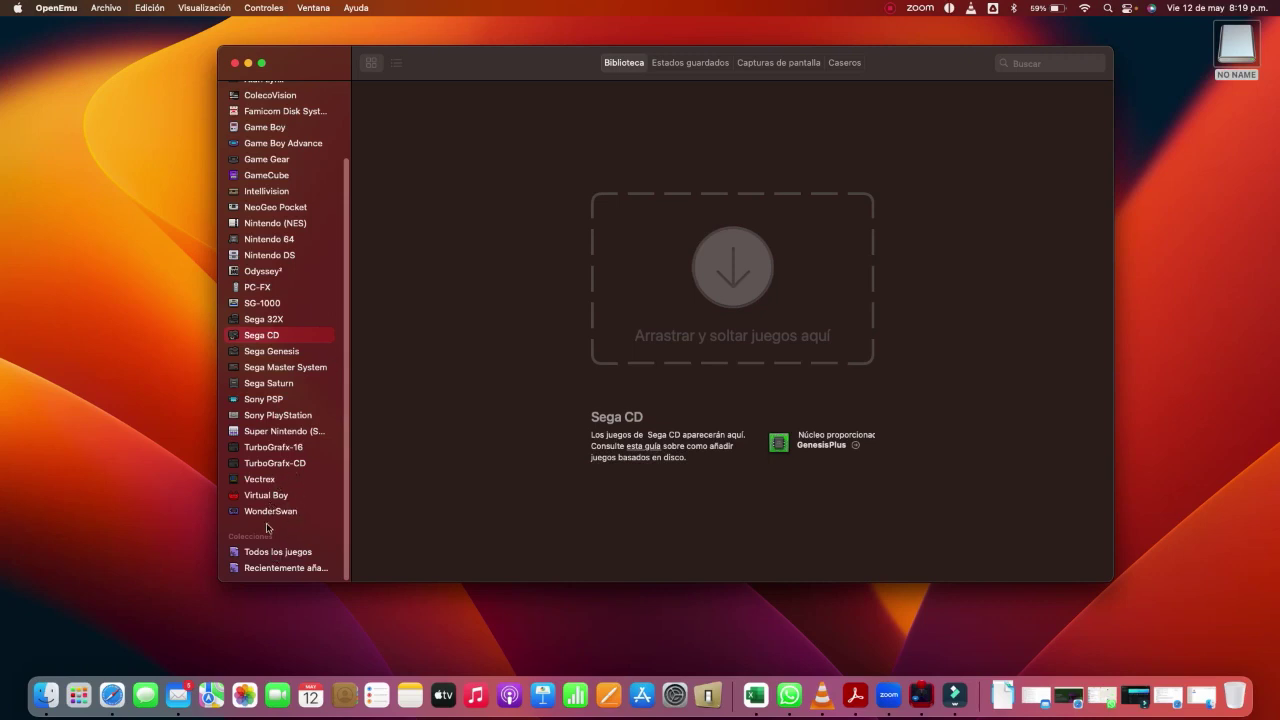
pyautogui.click(253, 553)
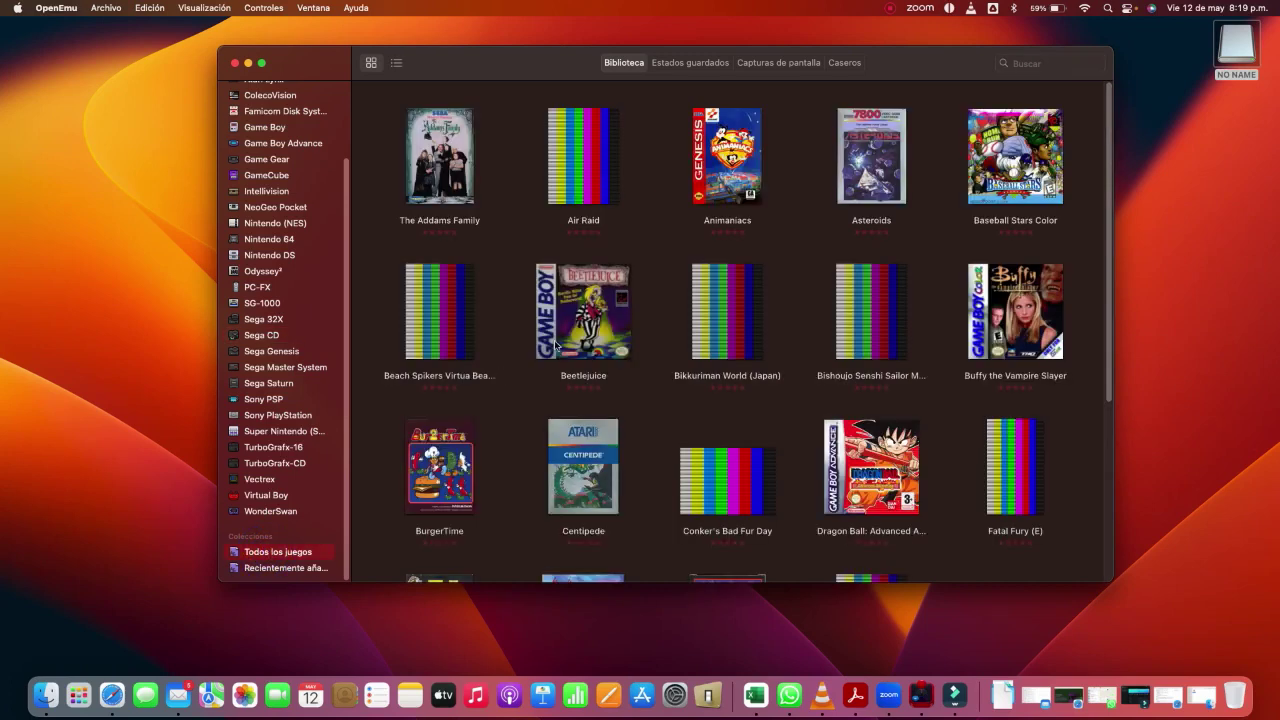
pyautogui.scroll(-5, 535, 345)
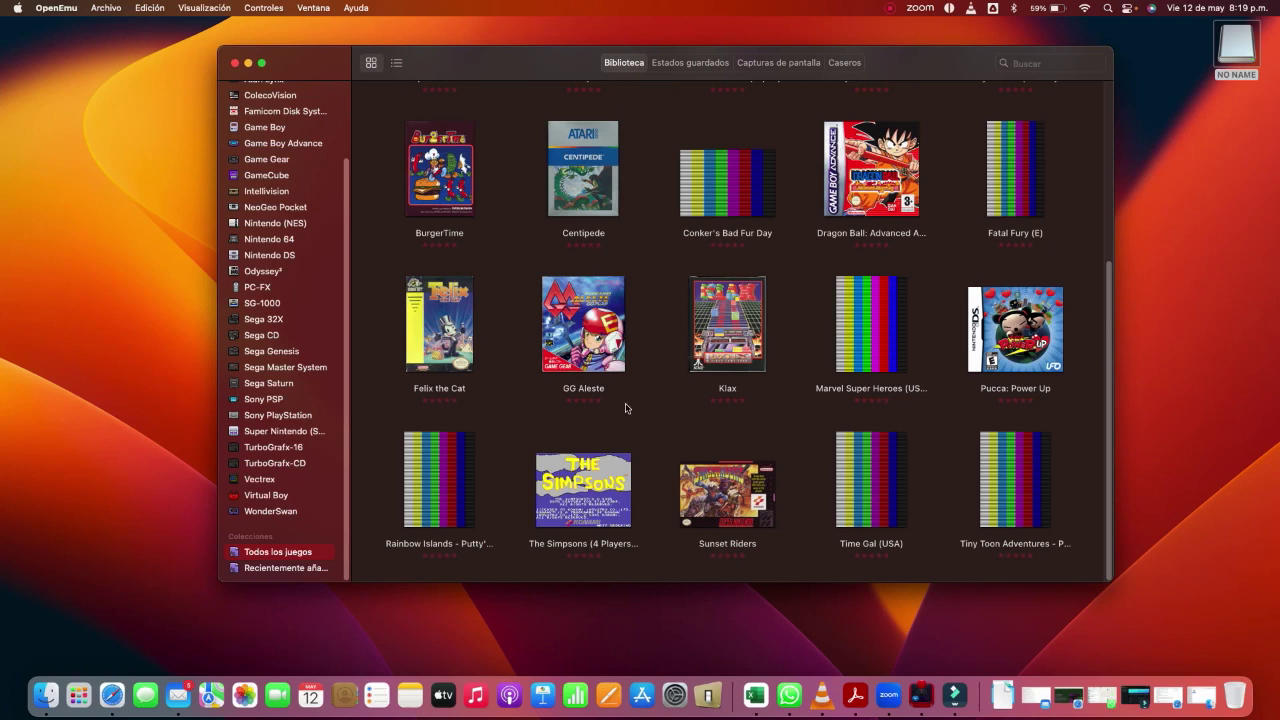
pyautogui.click(285, 567)
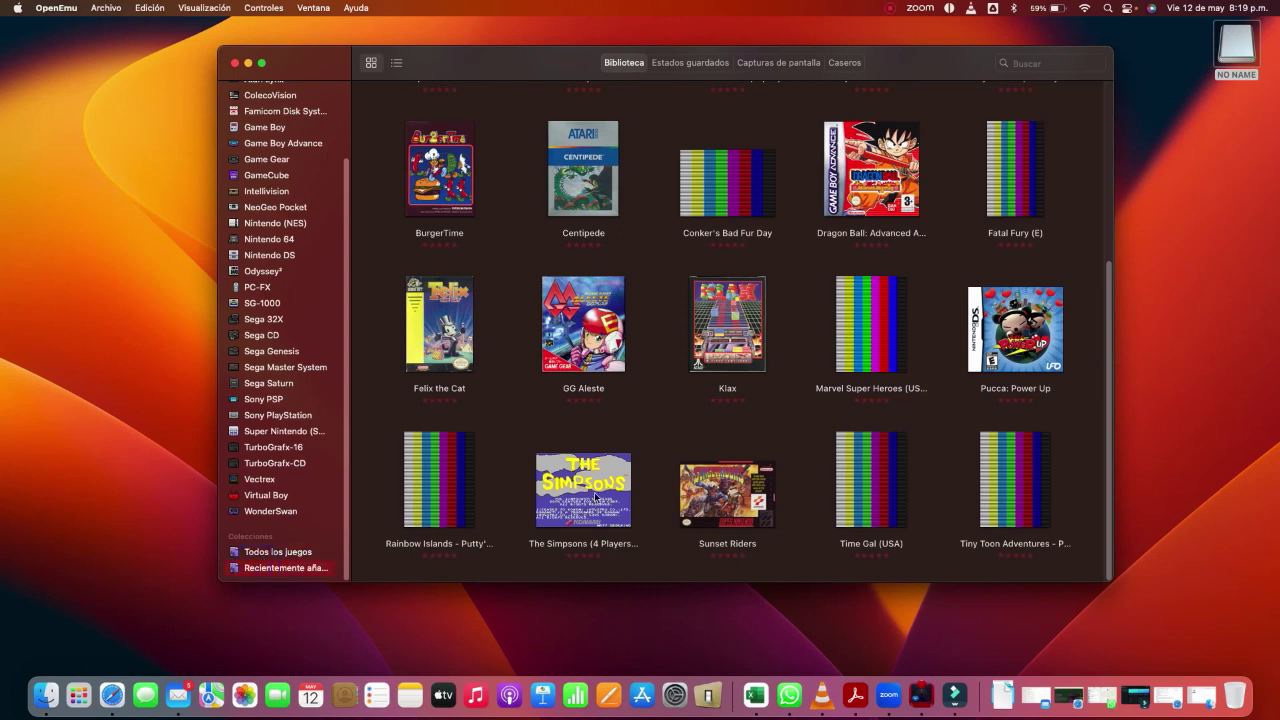
pyautogui.scroll(5, 620, 486)
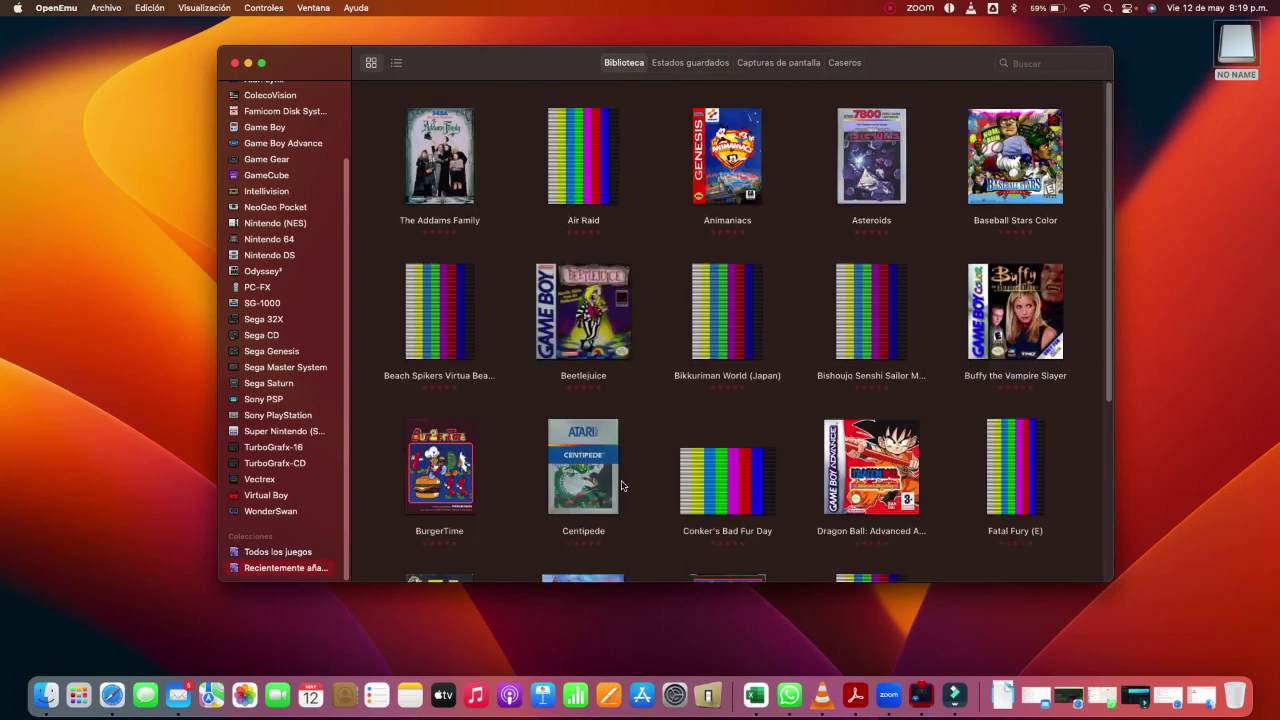
pyautogui.scroll(-5, 621, 486)
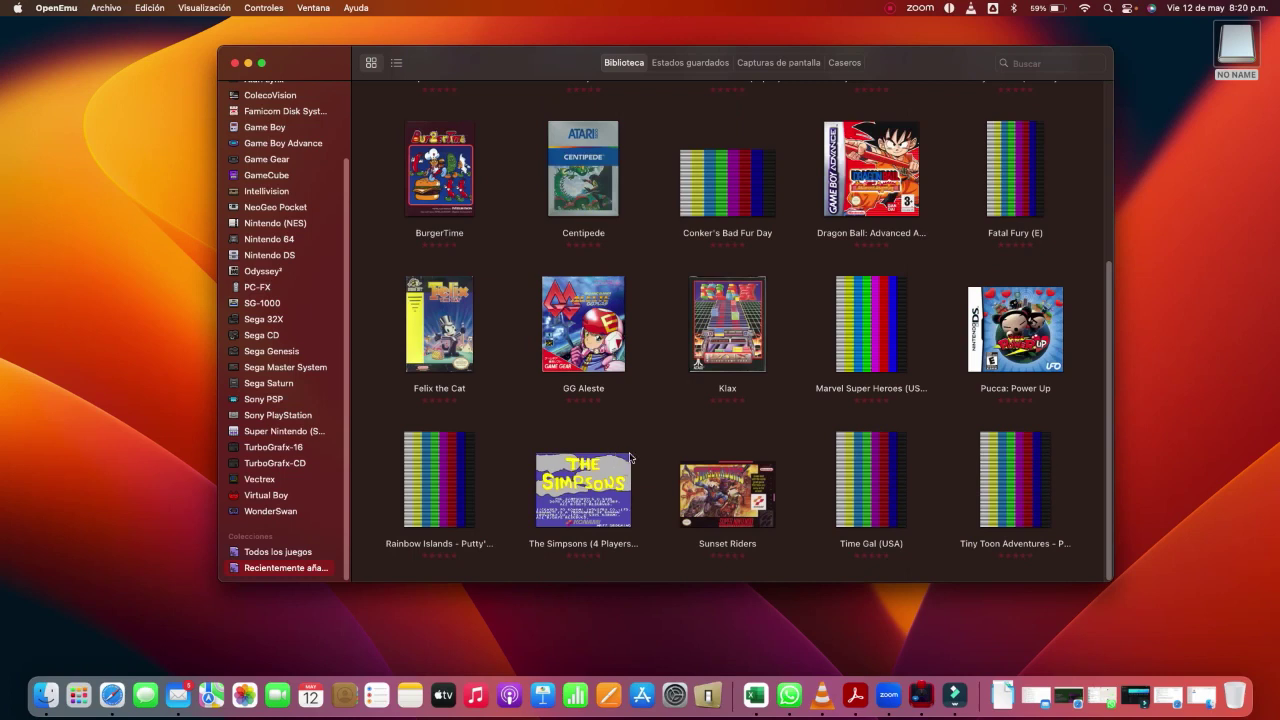
pyautogui.scroll(5, 630, 458)
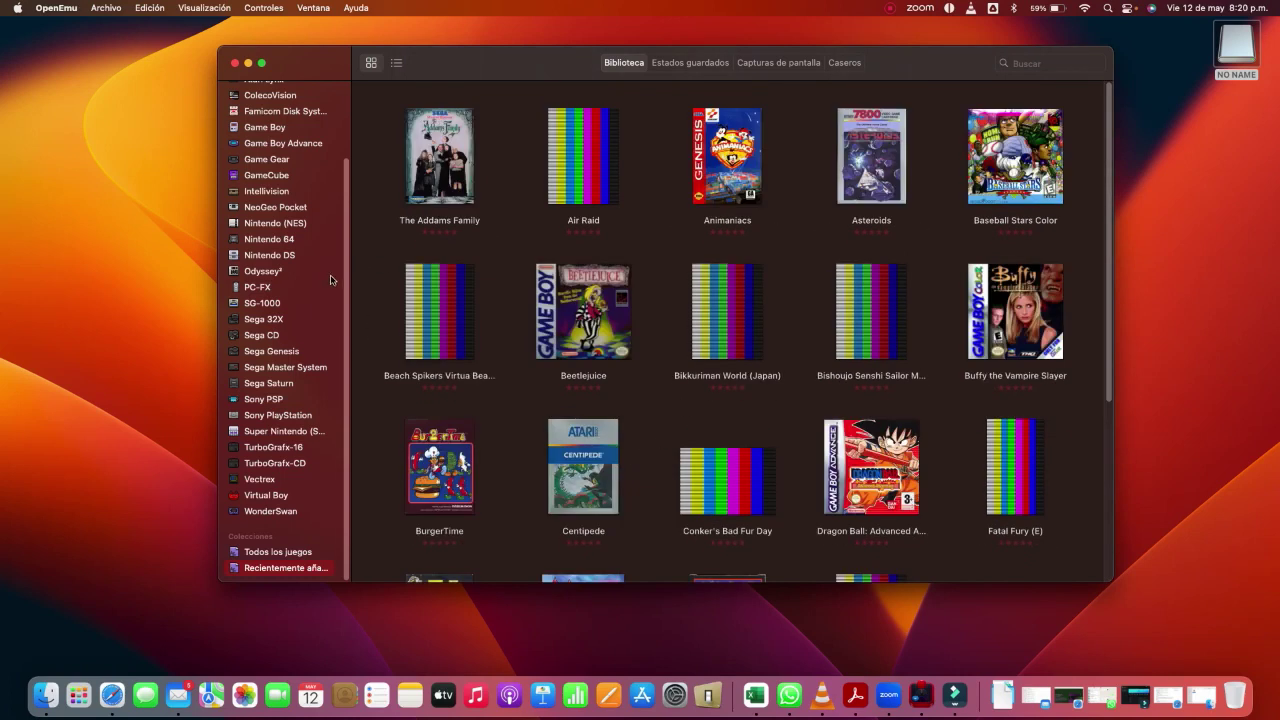
# View the Nintendo DS library and the Intellivision library.
pyautogui.scroll(3, 331, 279)
pyautogui.click(281, 346)
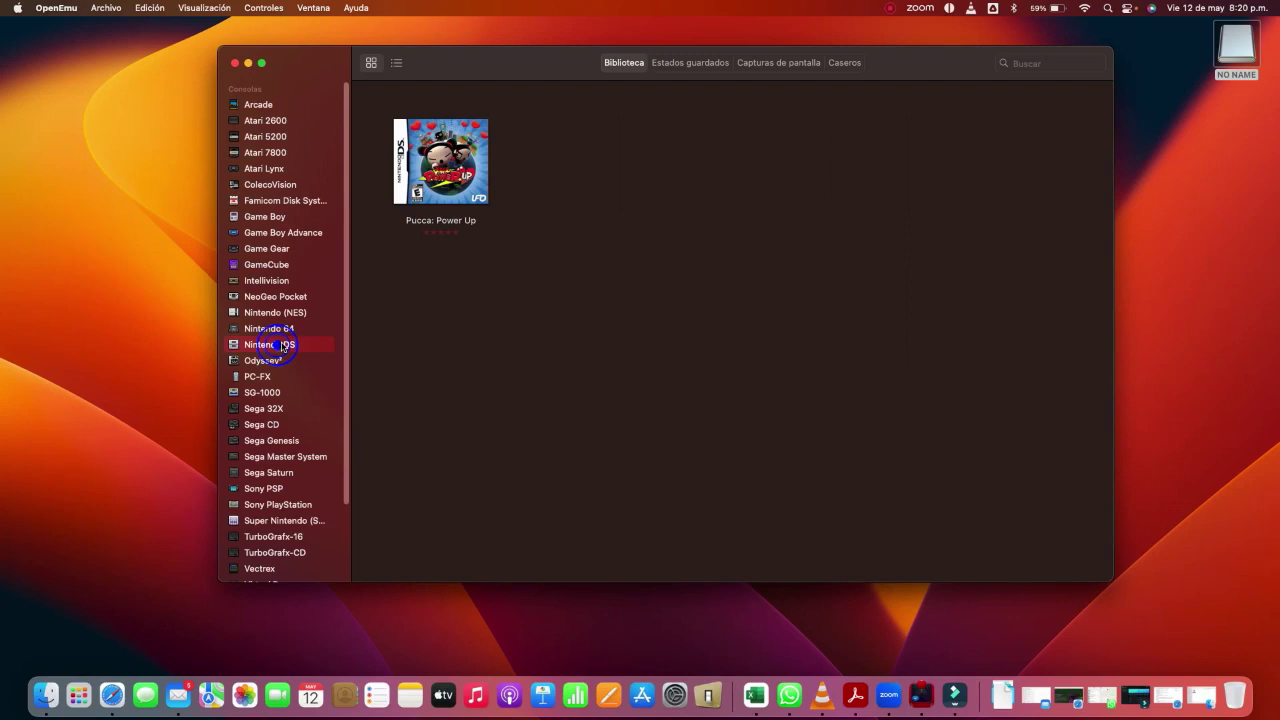
pyautogui.click(300, 281)
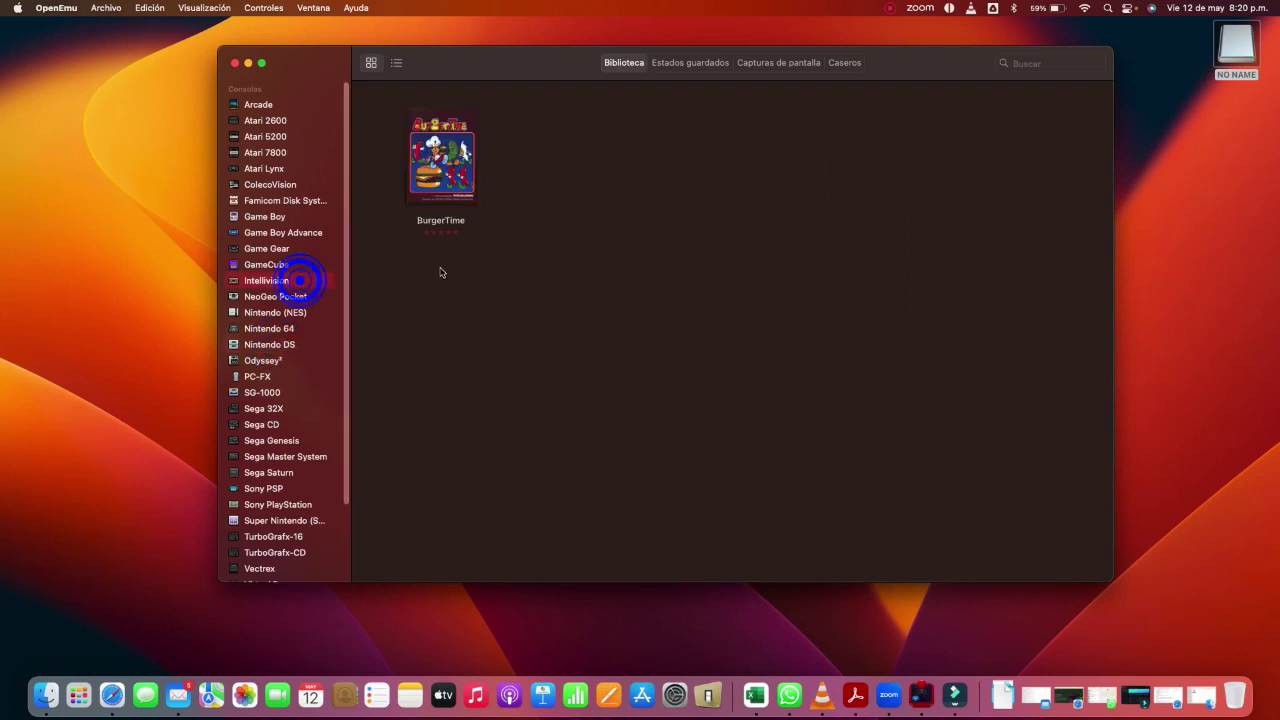
# Search the recently added games collection for "anim" and clear the search text.
pyautogui.scroll(-3, 326, 465)
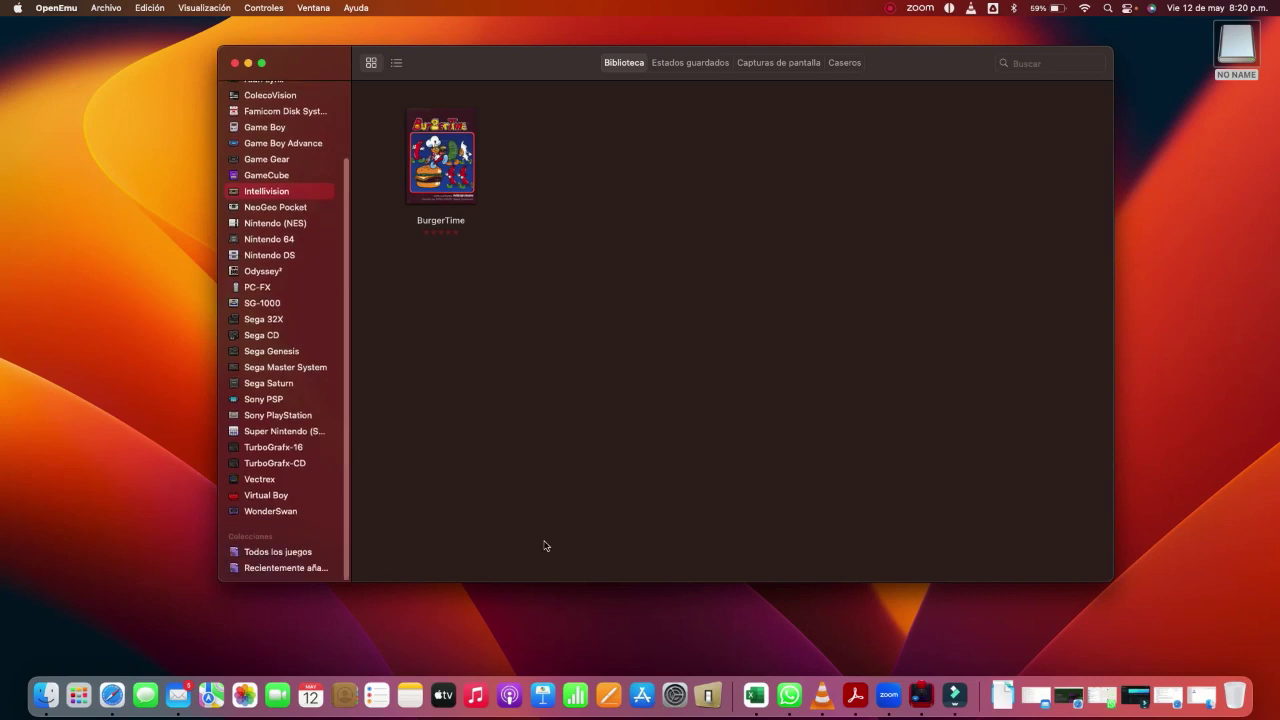
pyautogui.click(306, 568)
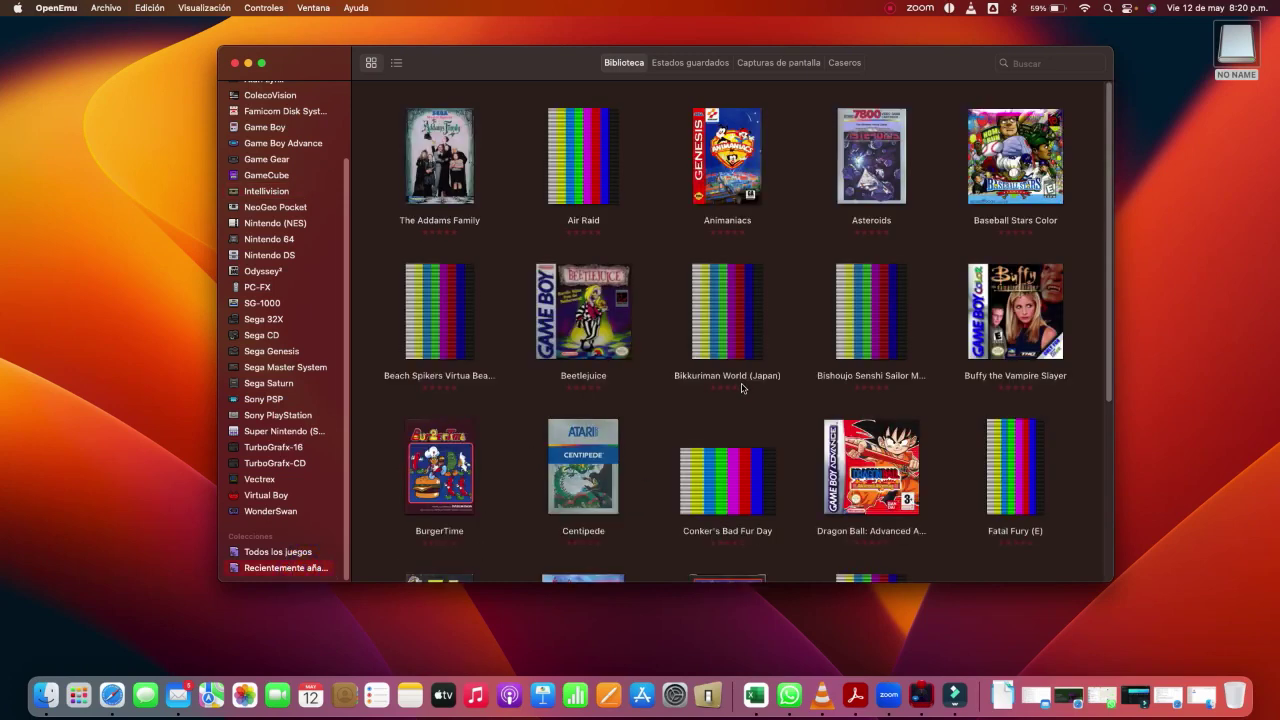
pyautogui.click(1048, 64)
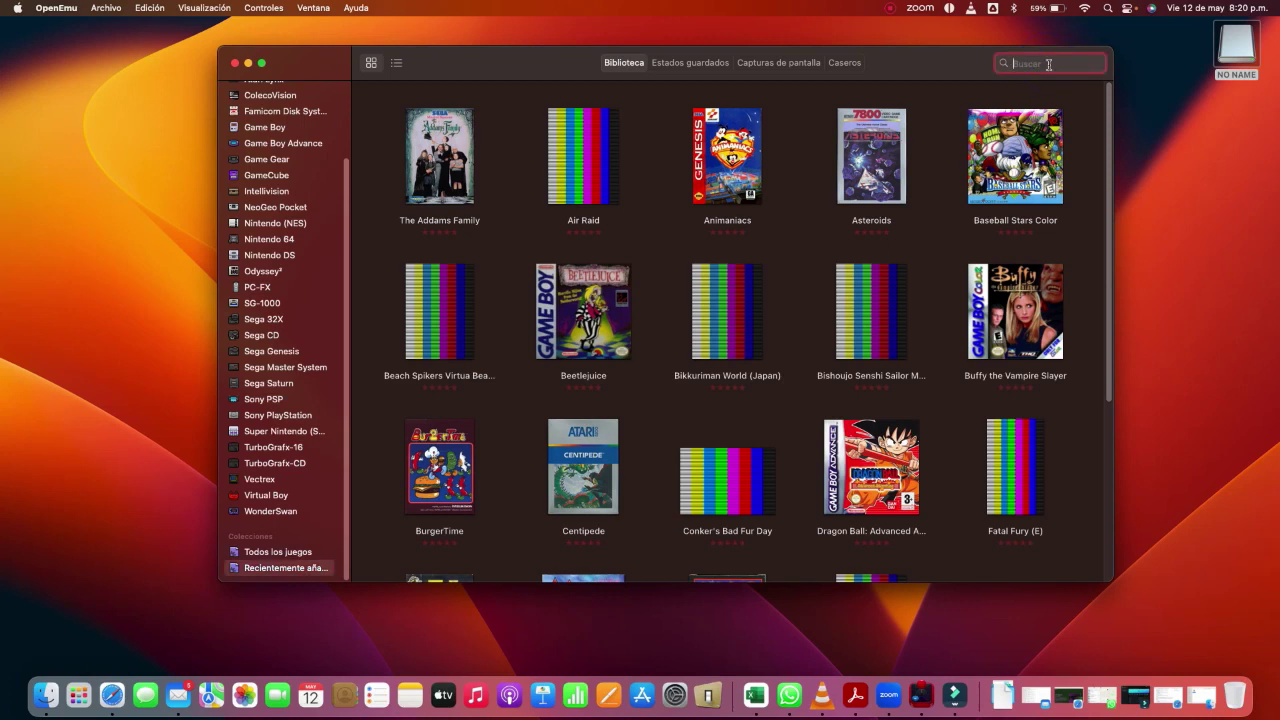
pyautogui.write('anim')
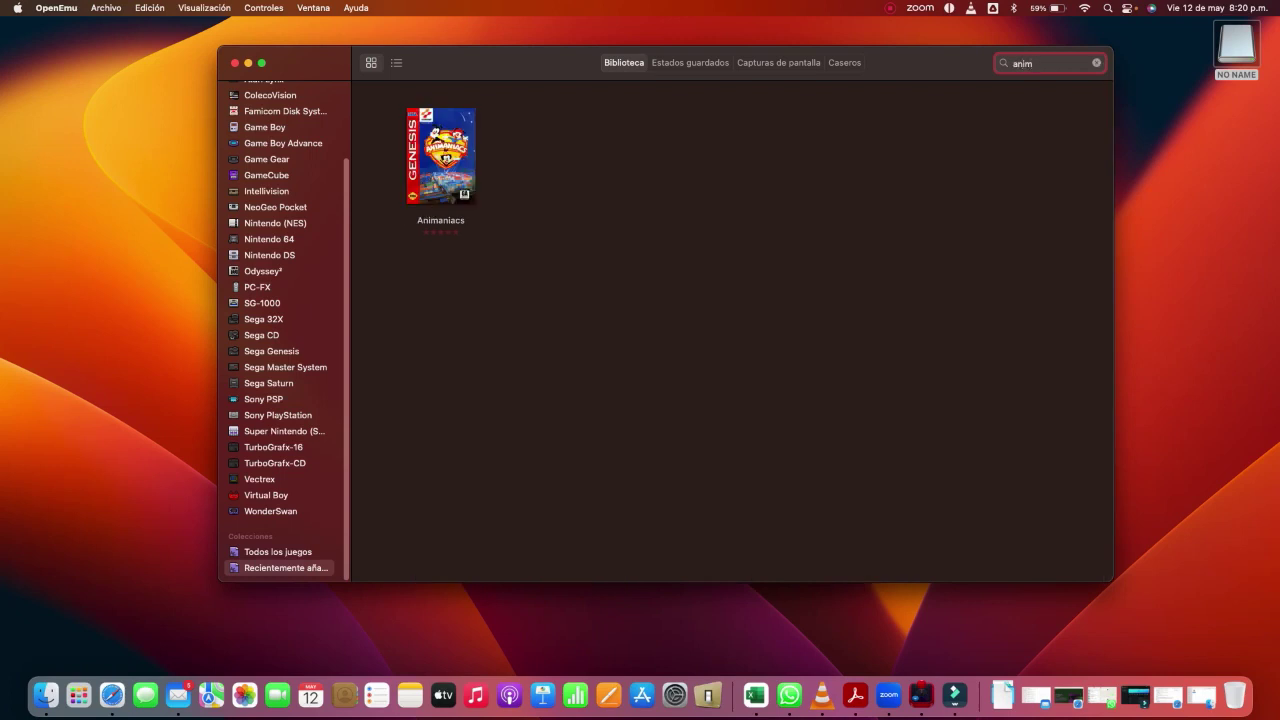
pyautogui.press('BackSpace')
pyautogui.press('BackSpace')
pyautogui.press('BackSpace')
pyautogui.press('BackSpace')
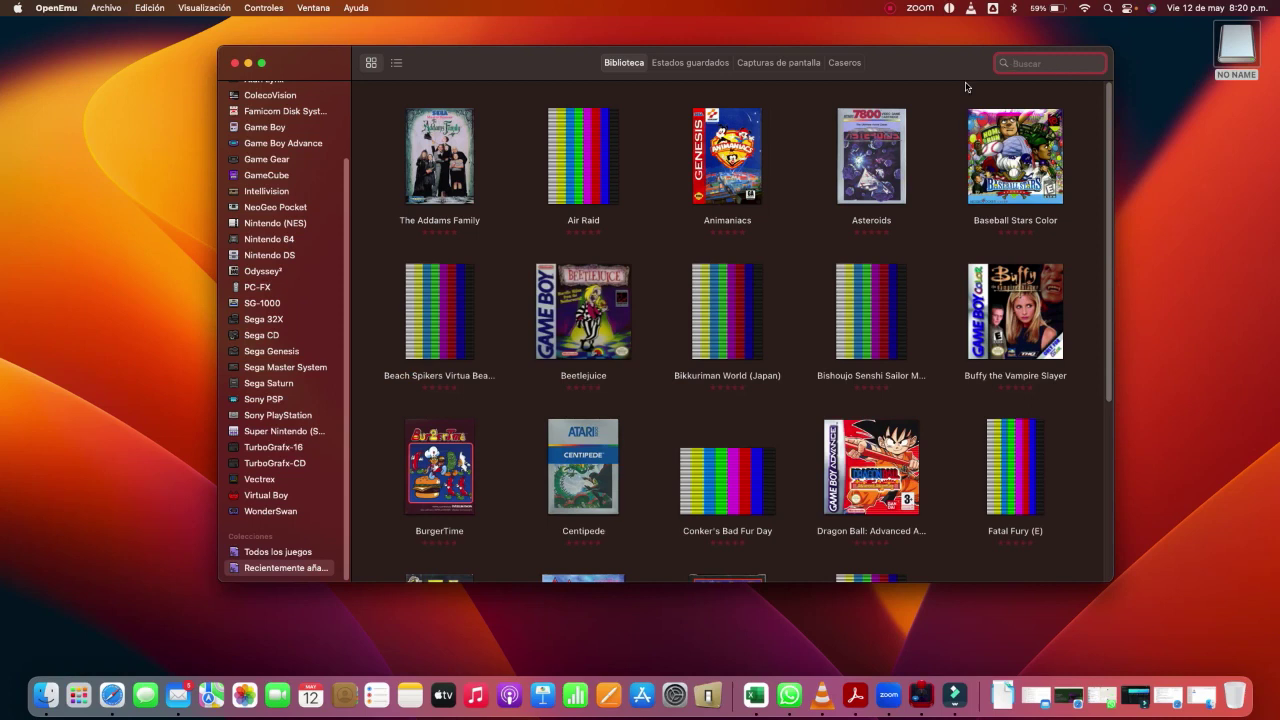
# Look through the games in the recently added collection and return to the start of the console list.
pyautogui.scroll(-5, 840, 250)
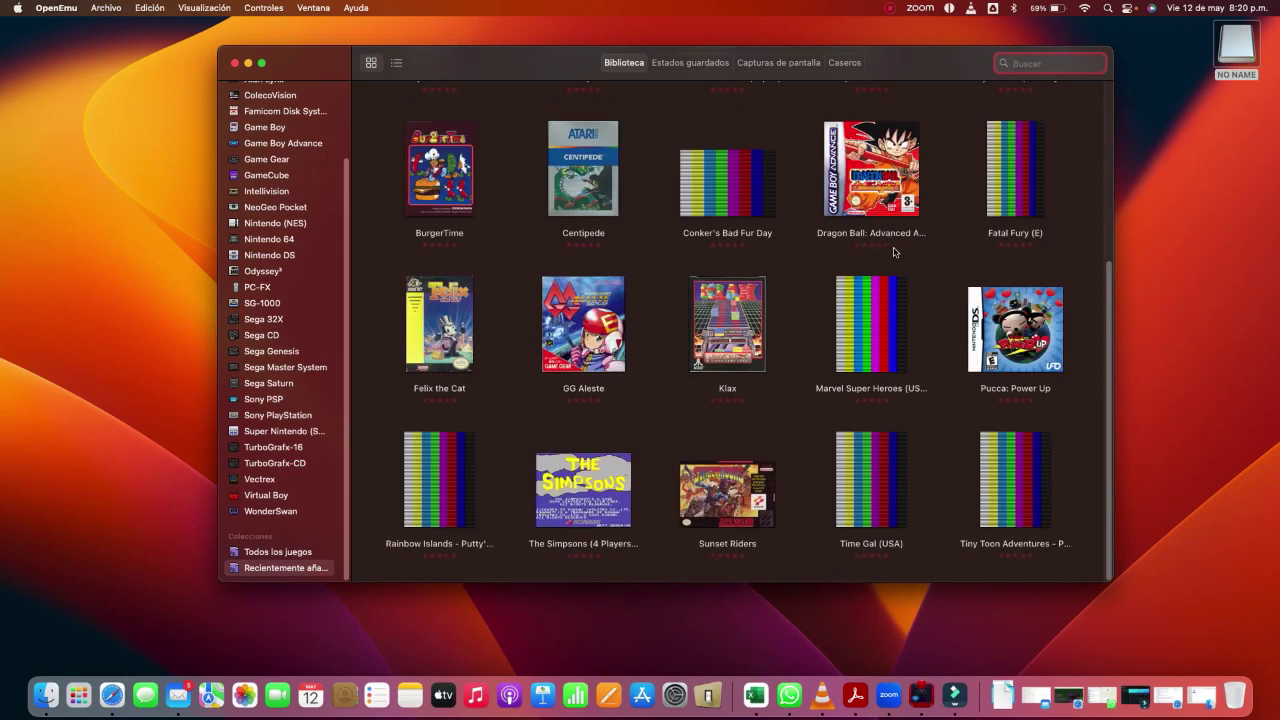
pyautogui.scroll(5, 900, 250)
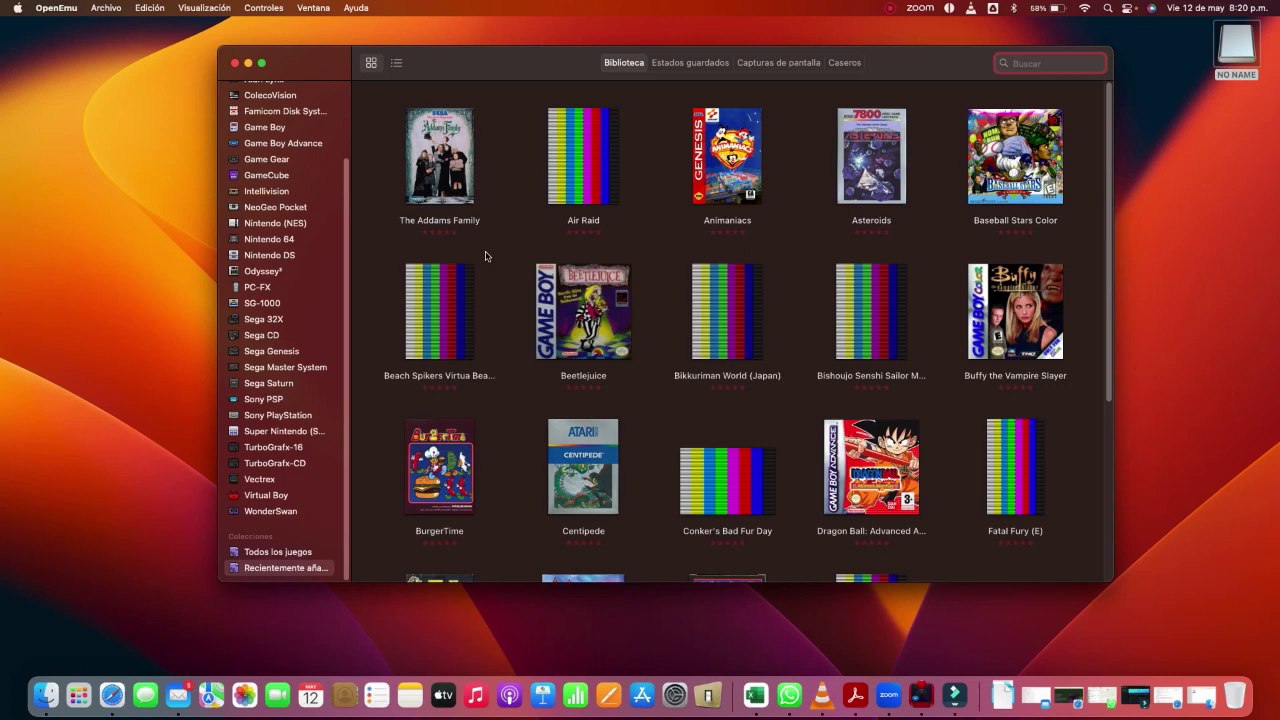
pyautogui.scroll(3, 335, 253)
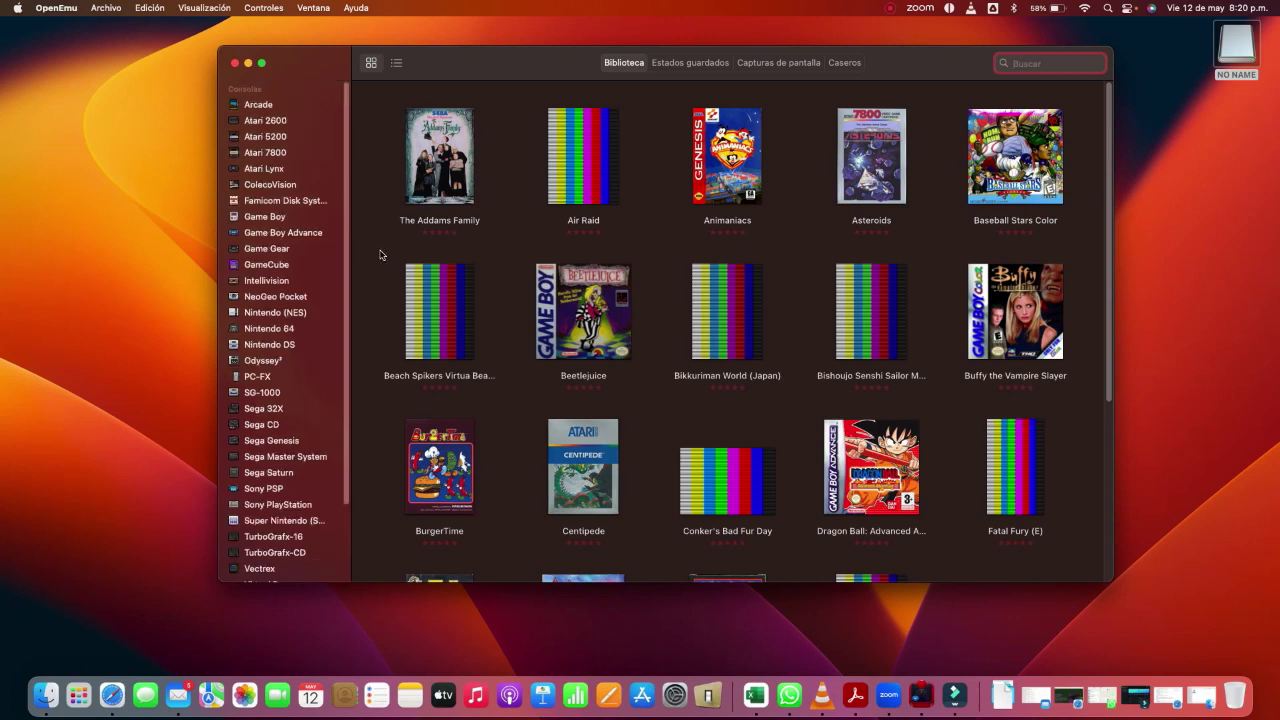
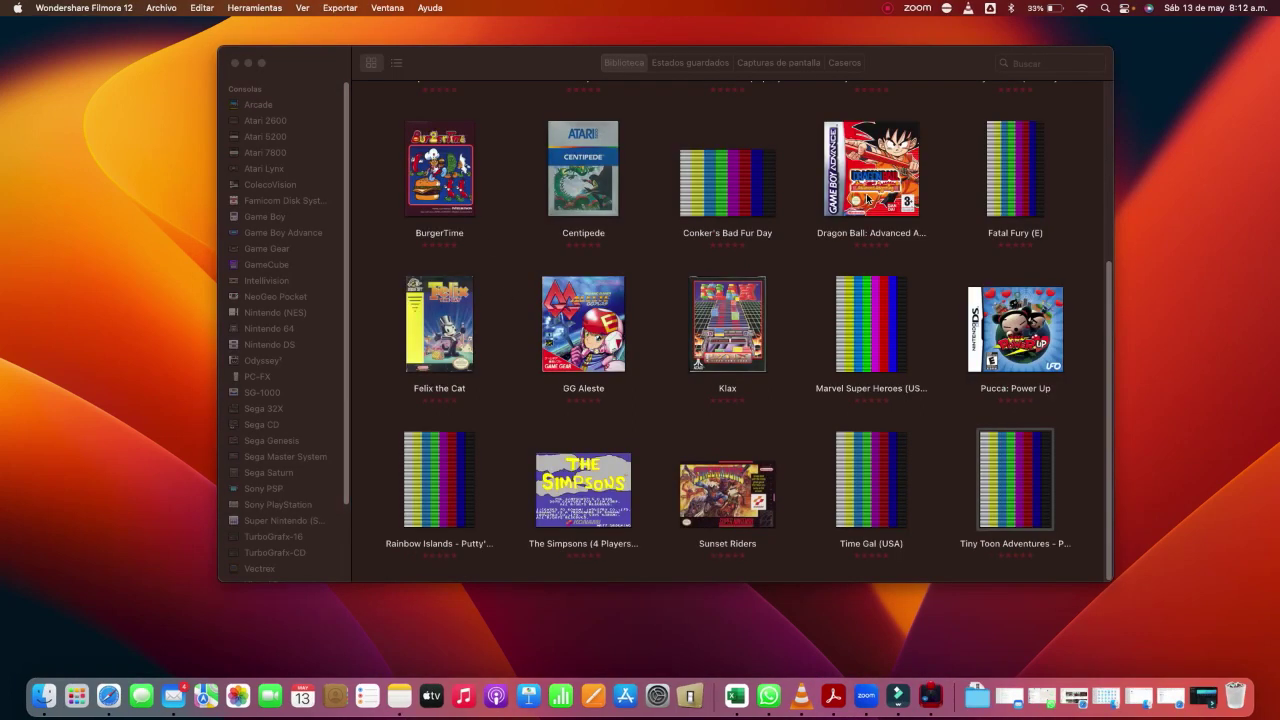
# Close the library window and quit OpenEmu completely.
pyautogui.click(660, 183)
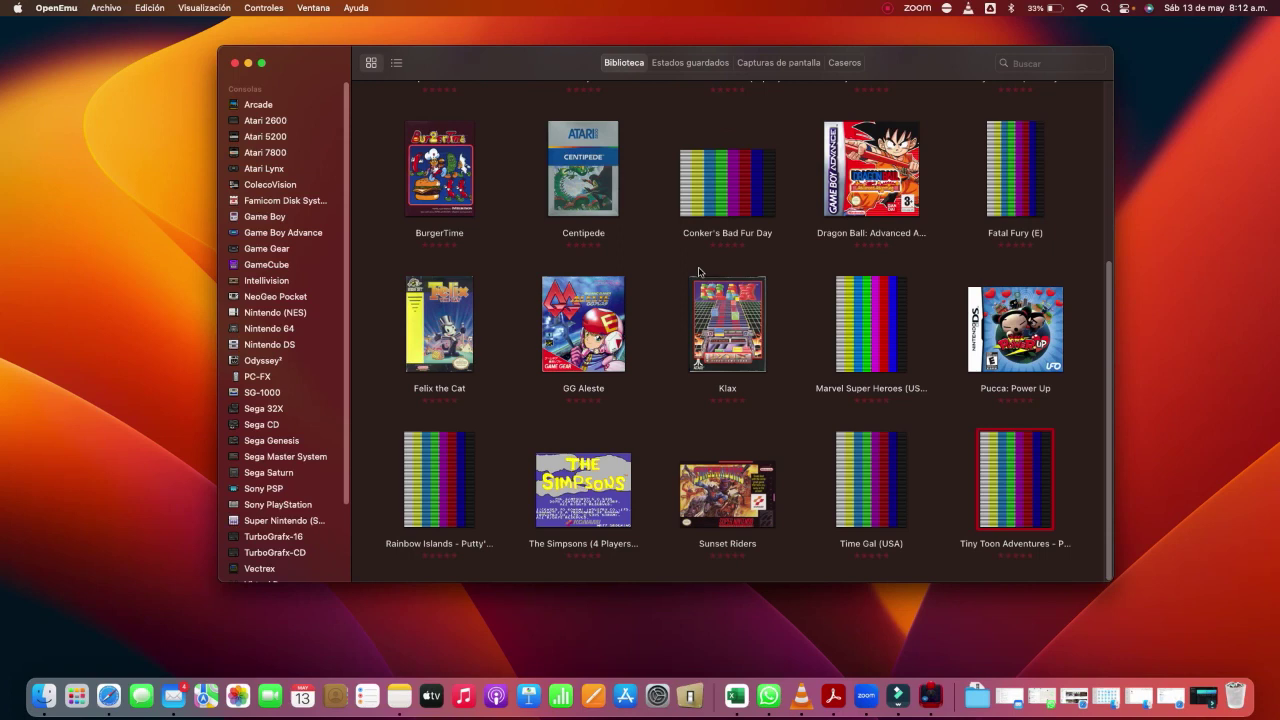
pyautogui.click(234, 64)
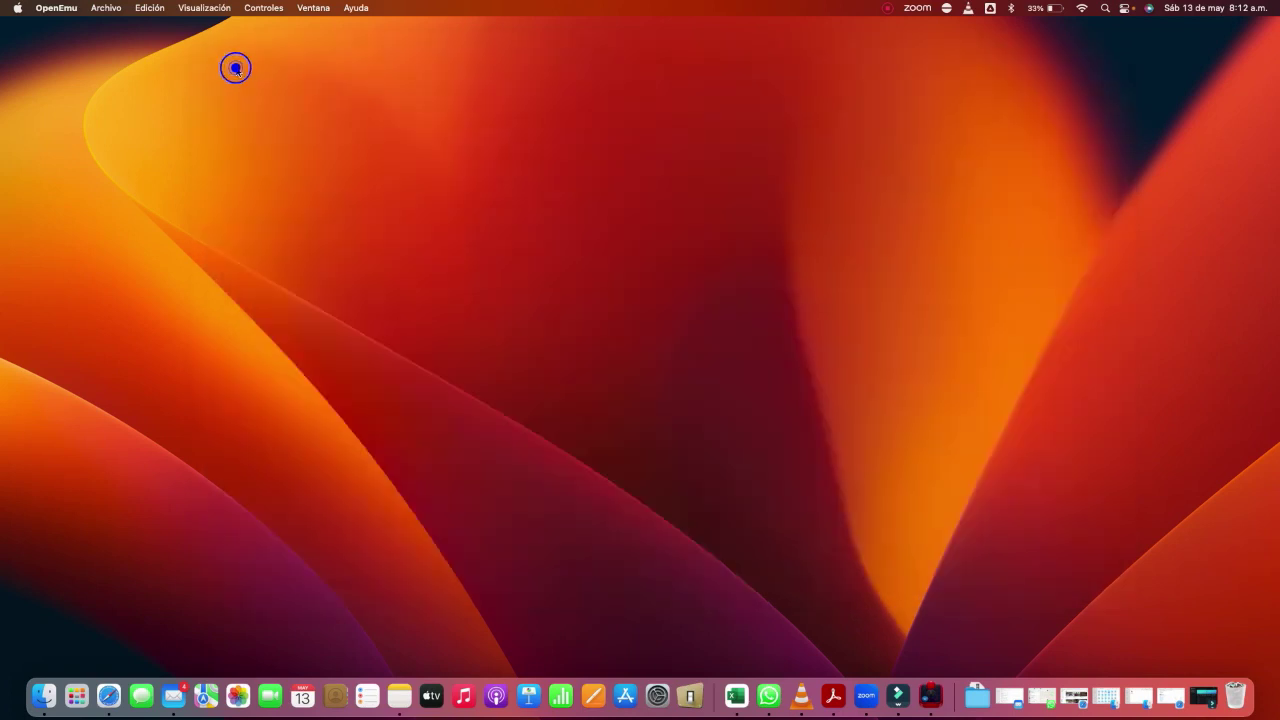
pyautogui.rightClick(930, 694)
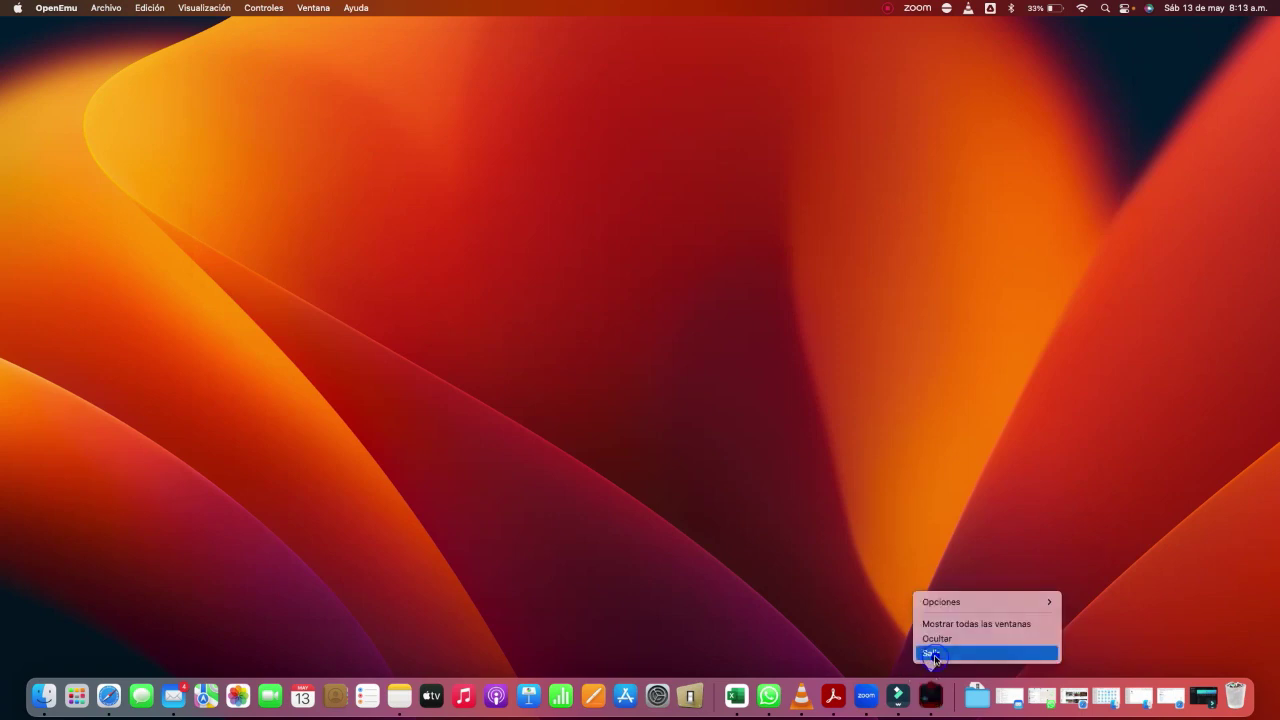
pyautogui.click(933, 654)
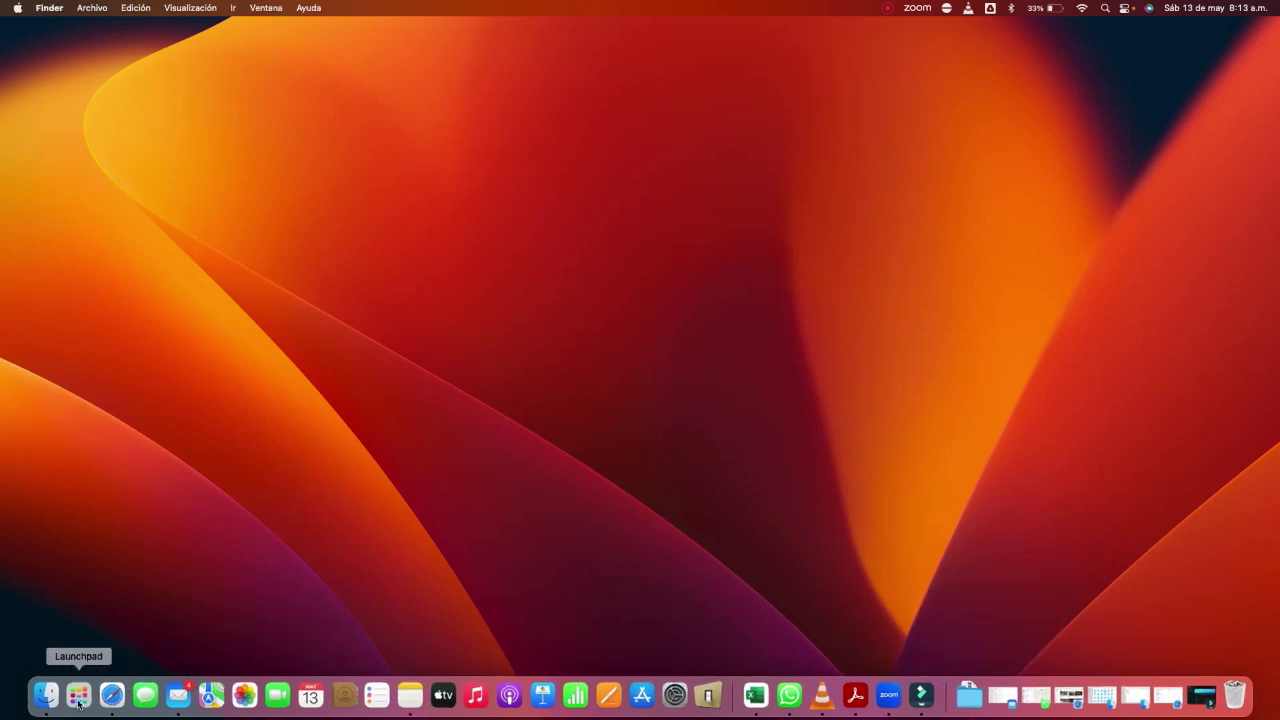
# Find OpenEmu in Launchpad by searching for "op" and launch it.
pyautogui.click(79, 703)
pyautogui.write('op')
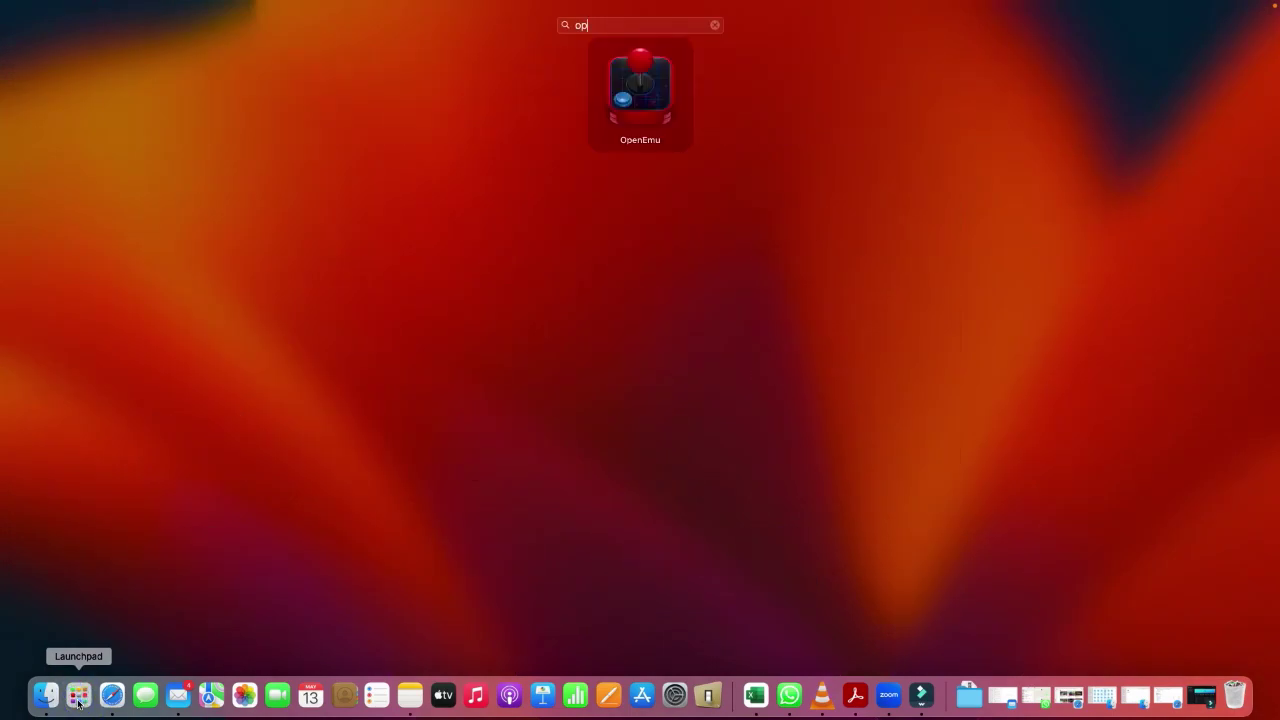
pyautogui.click(640, 104)
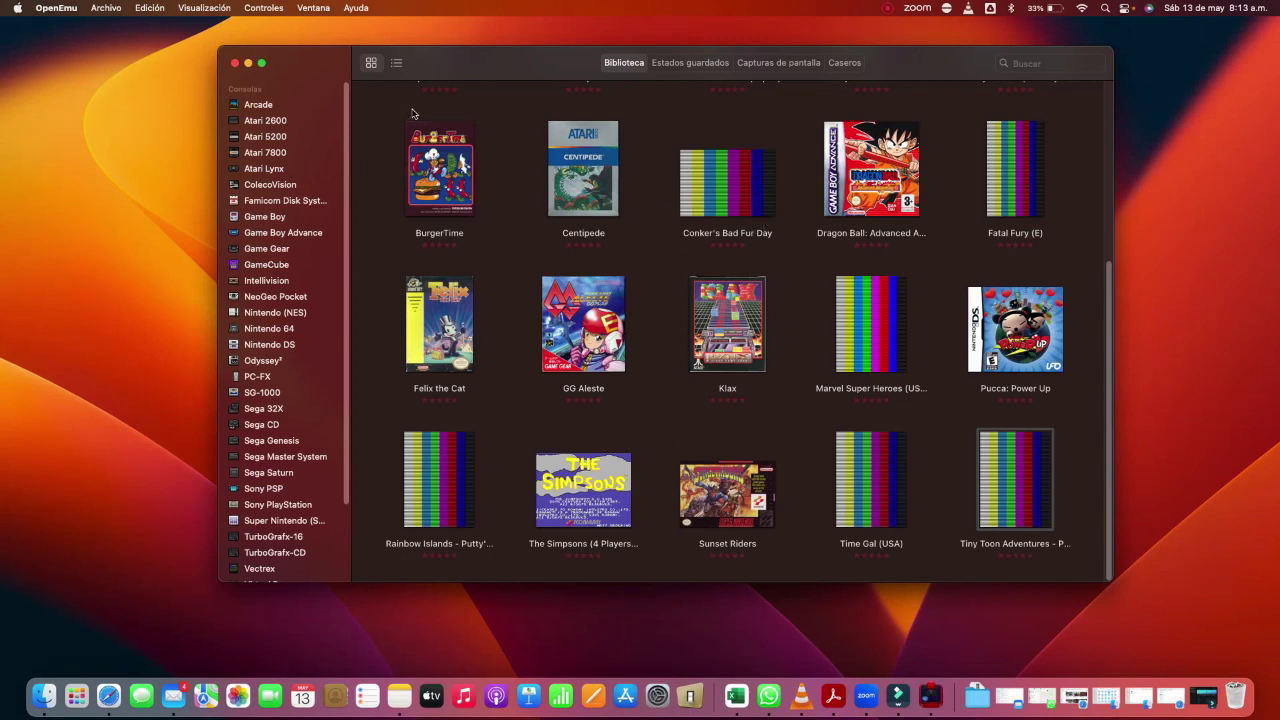
# Display the Arcade library and check the Mac's Bluetooth menu.
pyautogui.click(277, 106)
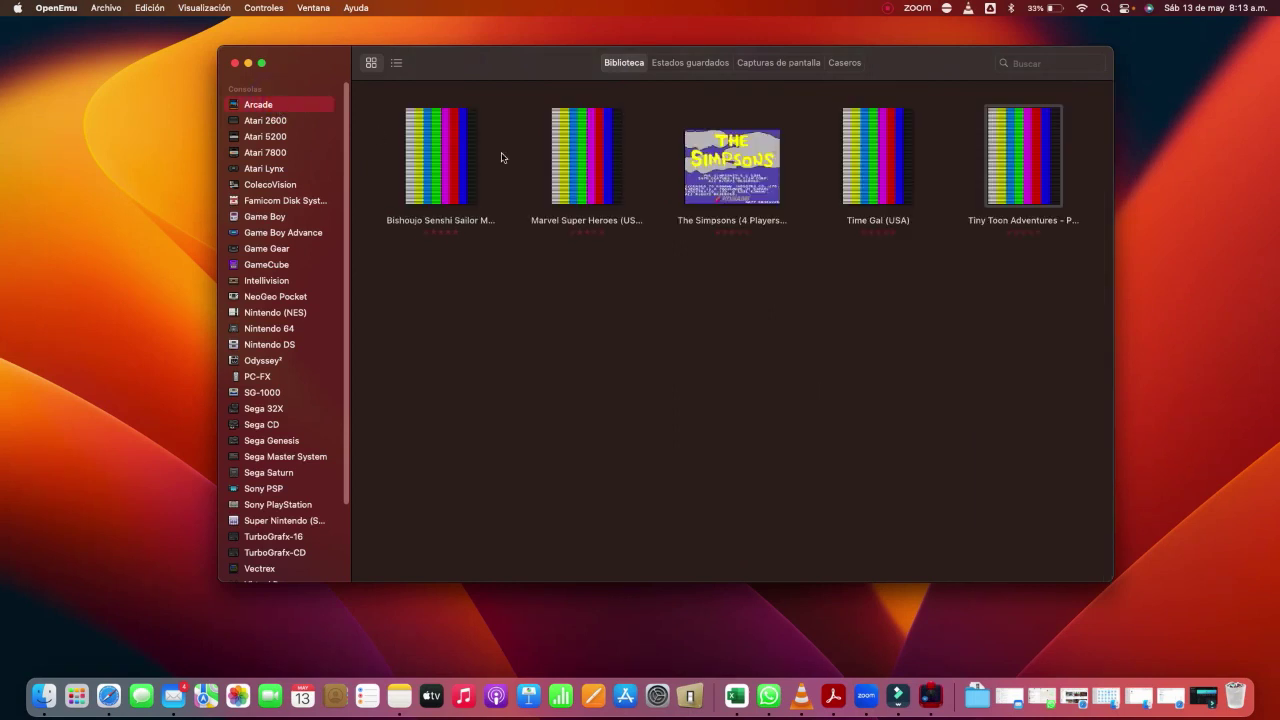
pyautogui.click(1011, 8)
pyautogui.click(563, 311)
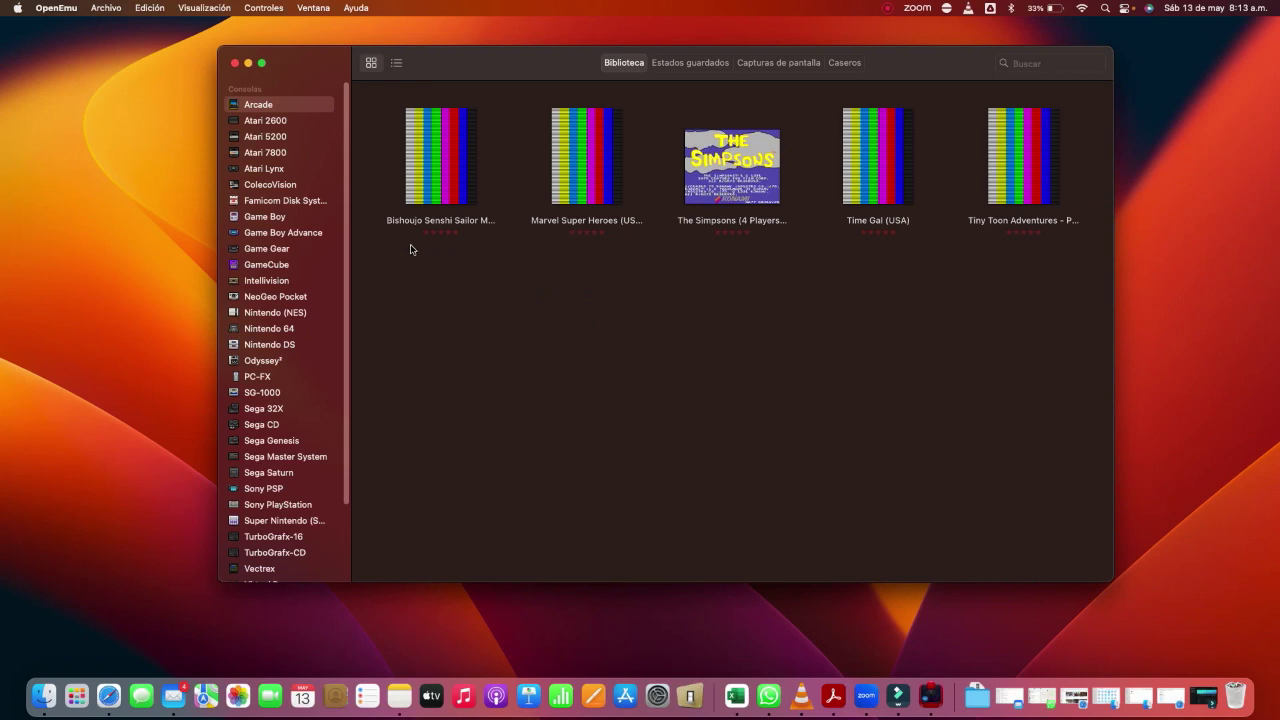
# Set the input device for Jugador 1 on Super Nintendo (SNES) to Sony PS4 Dualshock 4 Wireless in OpenEmu's controller settings.
pyautogui.click(56, 8)
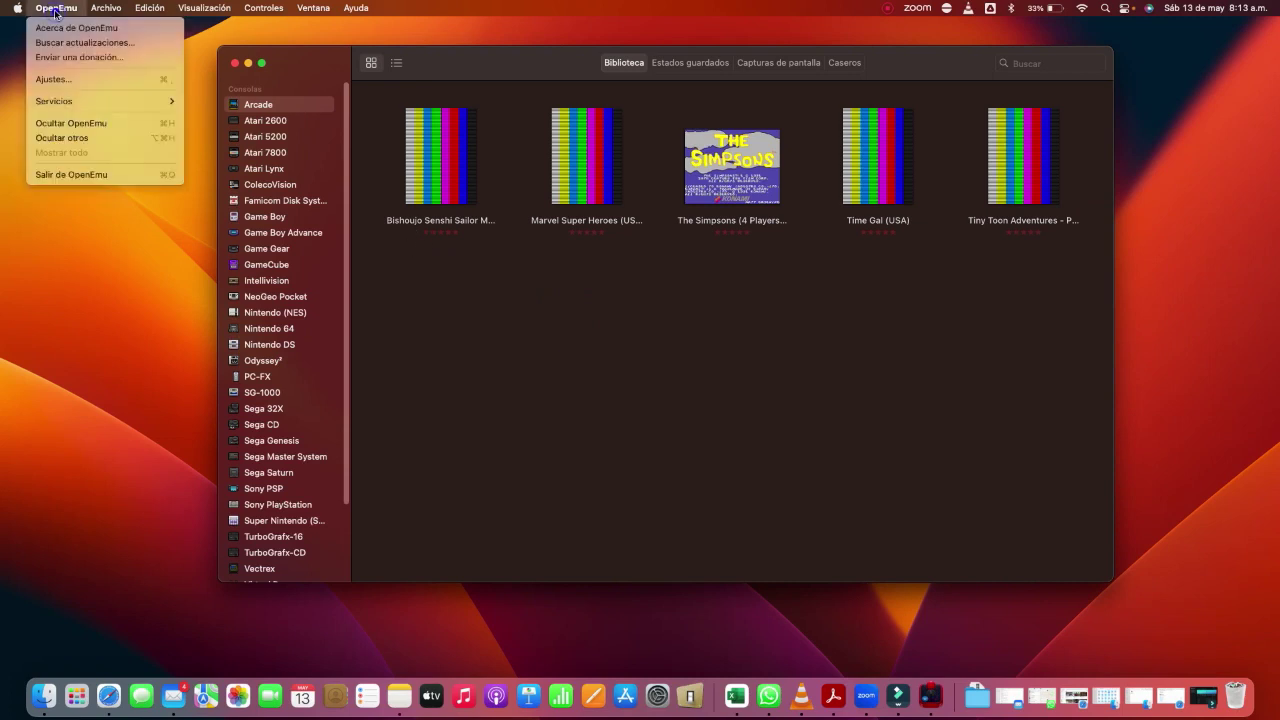
pyautogui.click(61, 80)
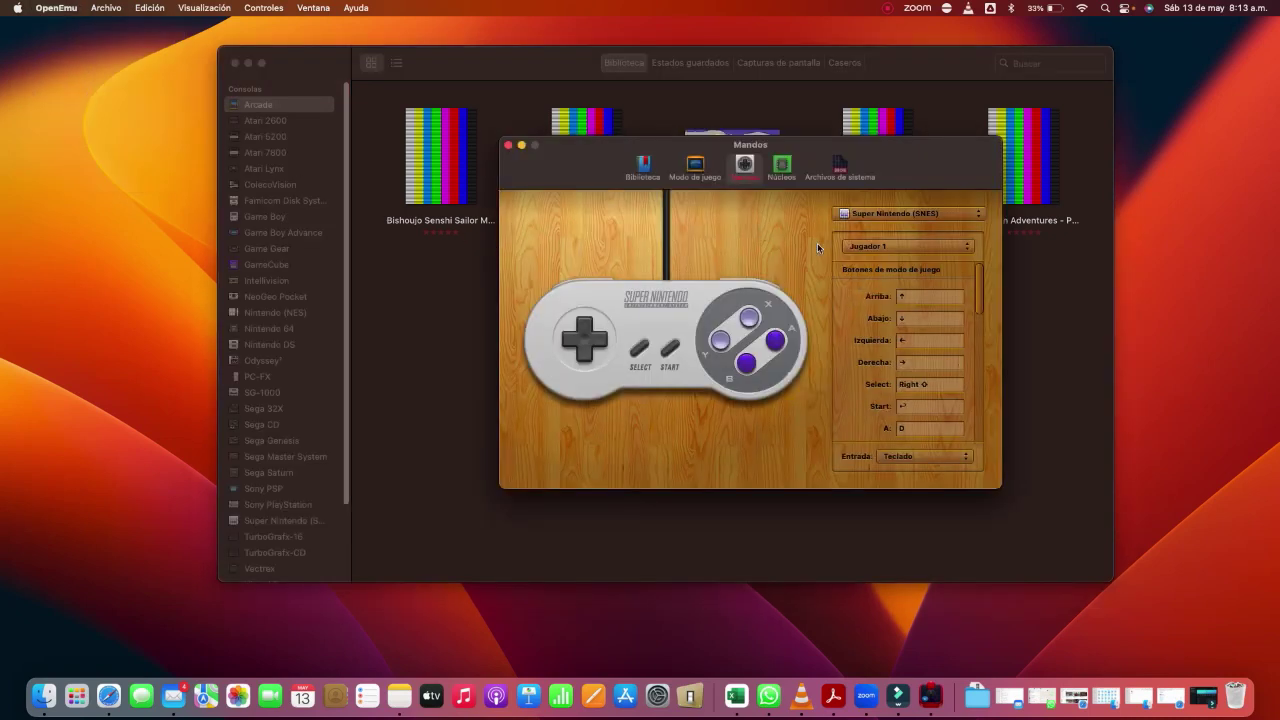
pyautogui.moveTo(977, 289)
pyautogui.mouseDown()
pyautogui.moveTo(981, 403)
pyautogui.moveTo(985, 289)
pyautogui.mouseUp()
pyautogui.click(917, 458)
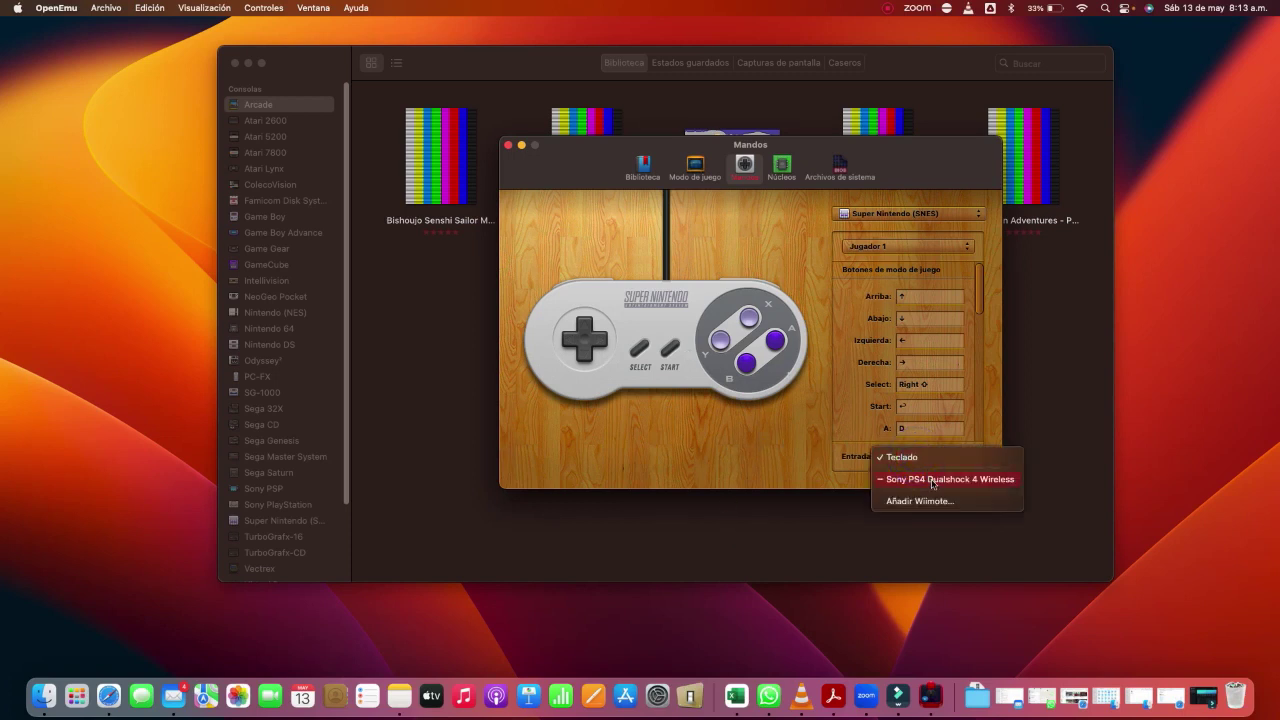
pyautogui.click(932, 480)
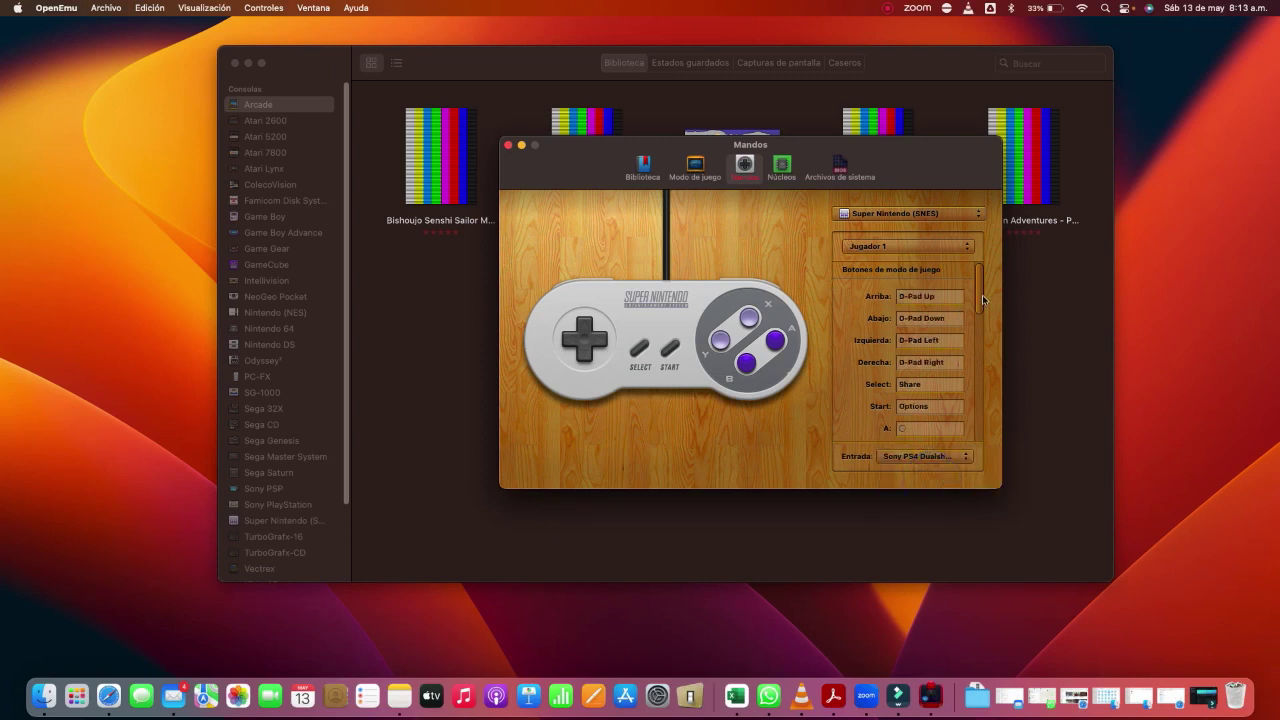
# Review the DualShock 4 button assignments for Super Nintendo, selecting and then deselecting the A button's assignment.
pyautogui.moveTo(982, 297); pyautogui.dragTo(986, 333)
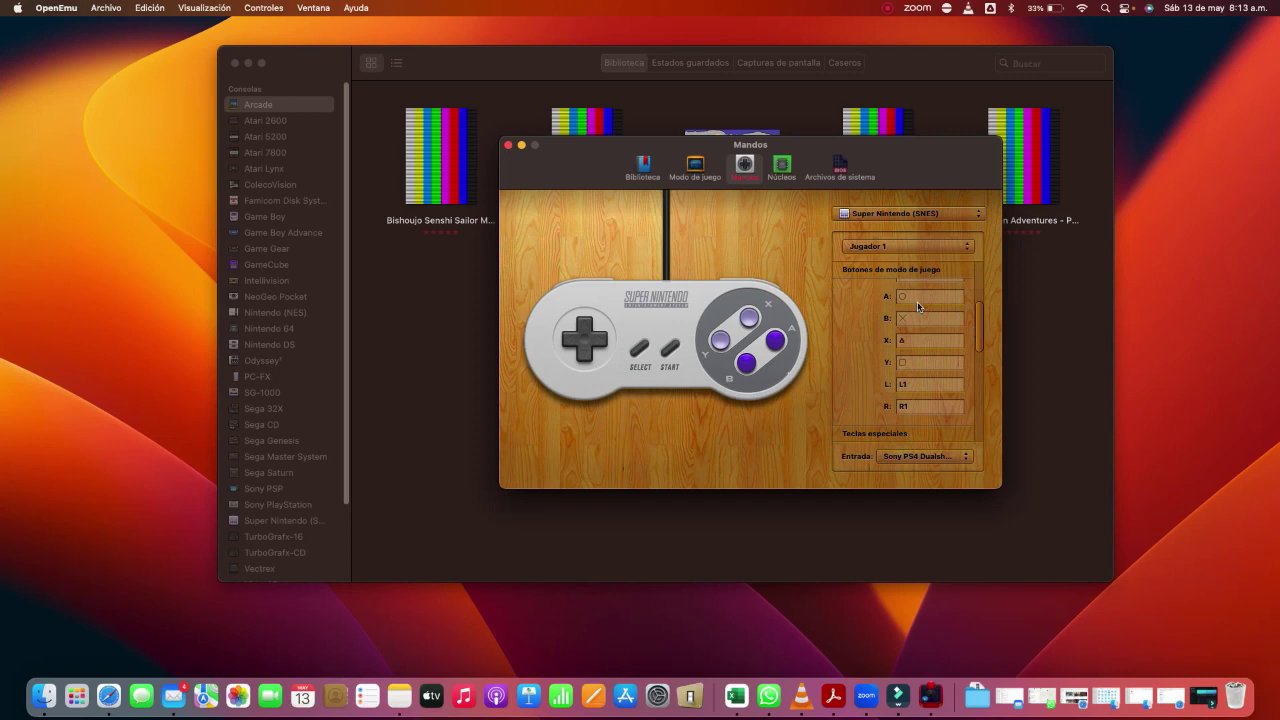
pyautogui.scroll(-2, 975, 343)
pyautogui.scroll(3, 985, 336)
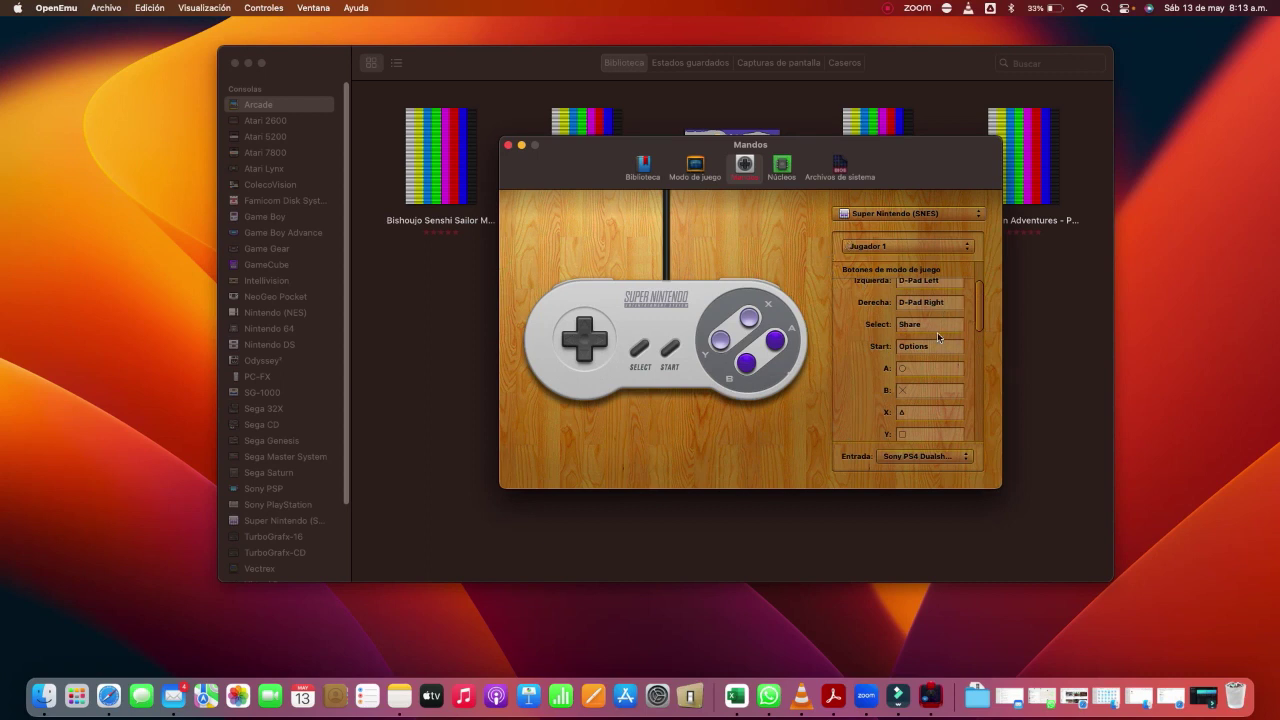
pyautogui.click(918, 370)
pyautogui.scroll(-1, 874, 350)
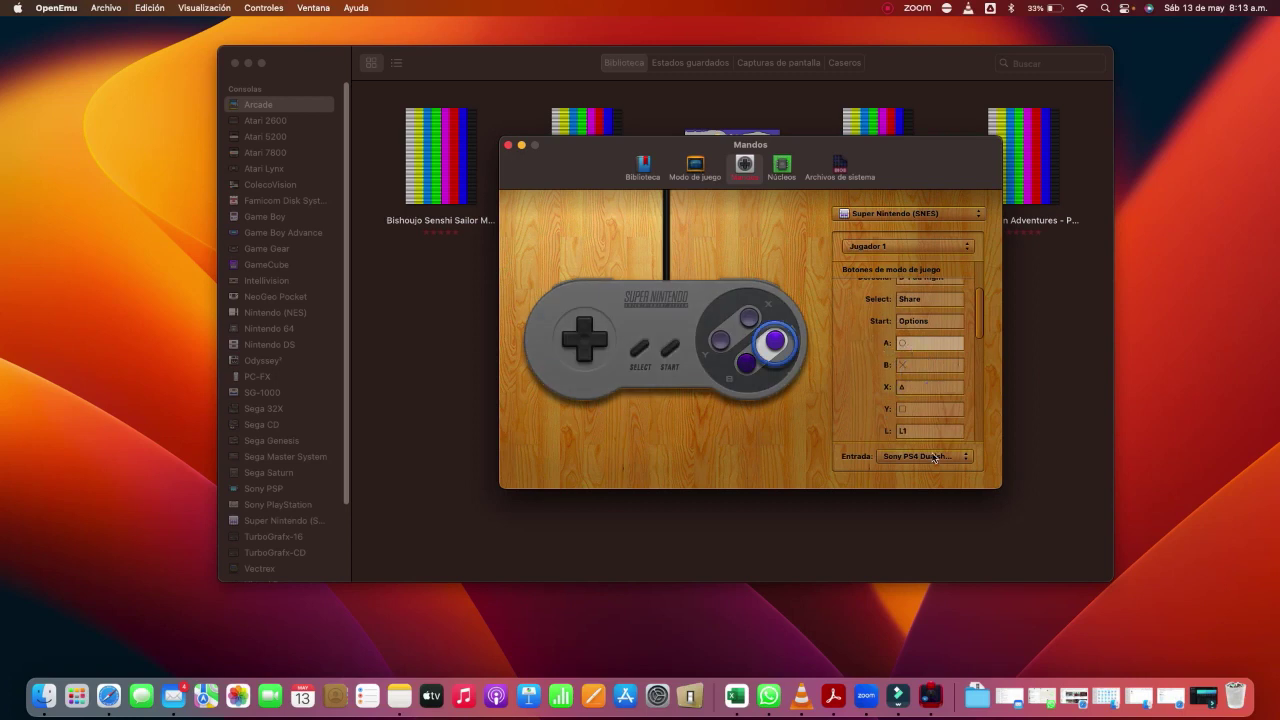
pyautogui.click(753, 423)
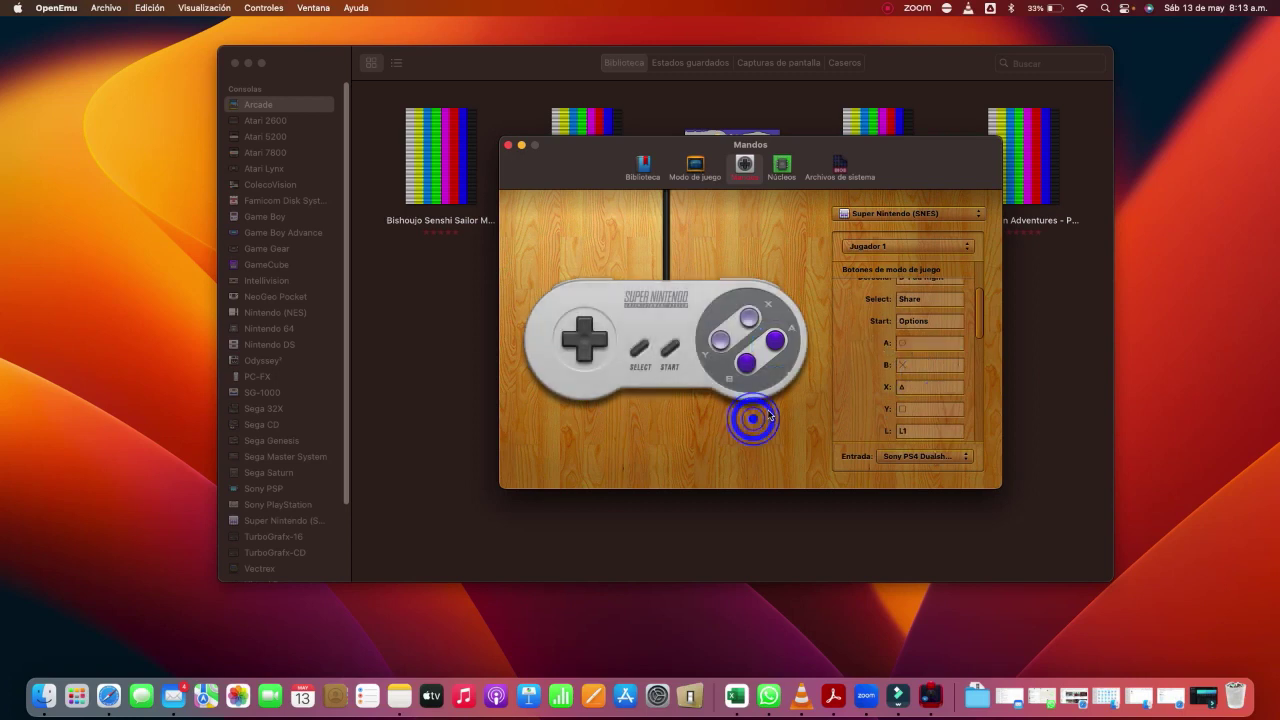
pyautogui.scroll(3, 987, 320)
pyautogui.click(983, 317)
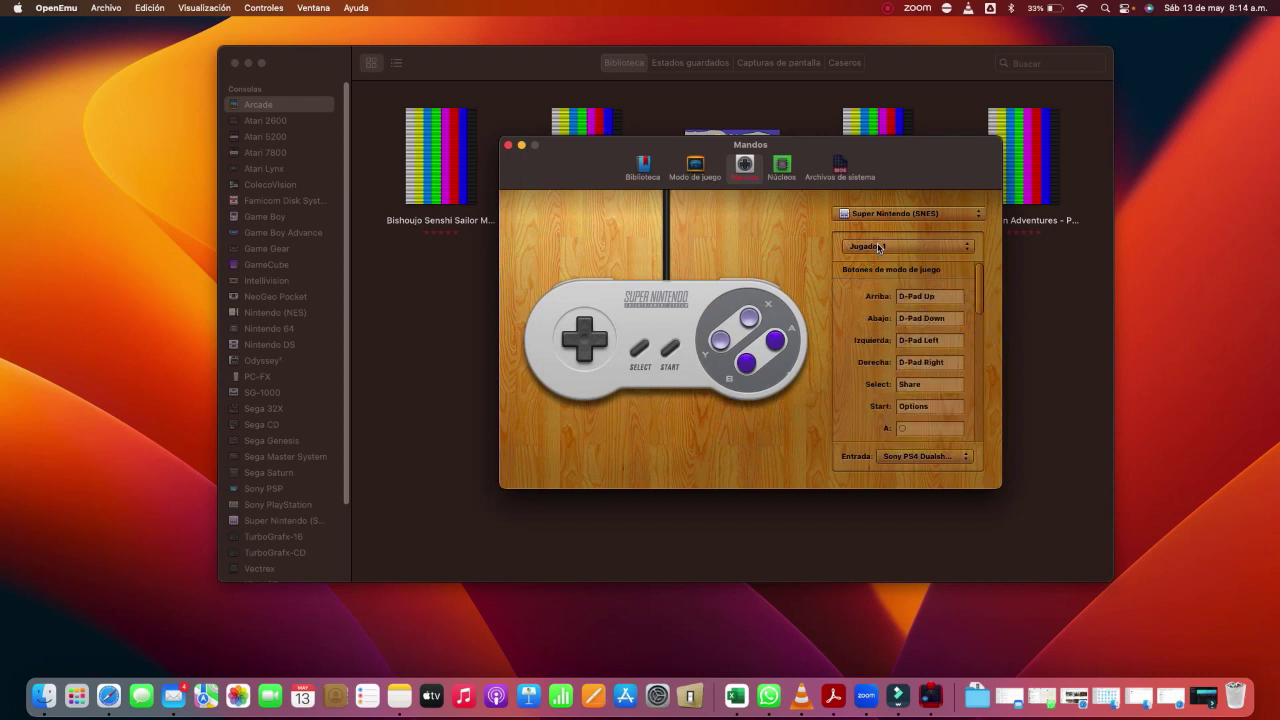
# View the selectable consoles and the player choices in the controller settings, keeping Super Nintendo (SNES) and Jugador 1.
pyautogui.click(889, 215)
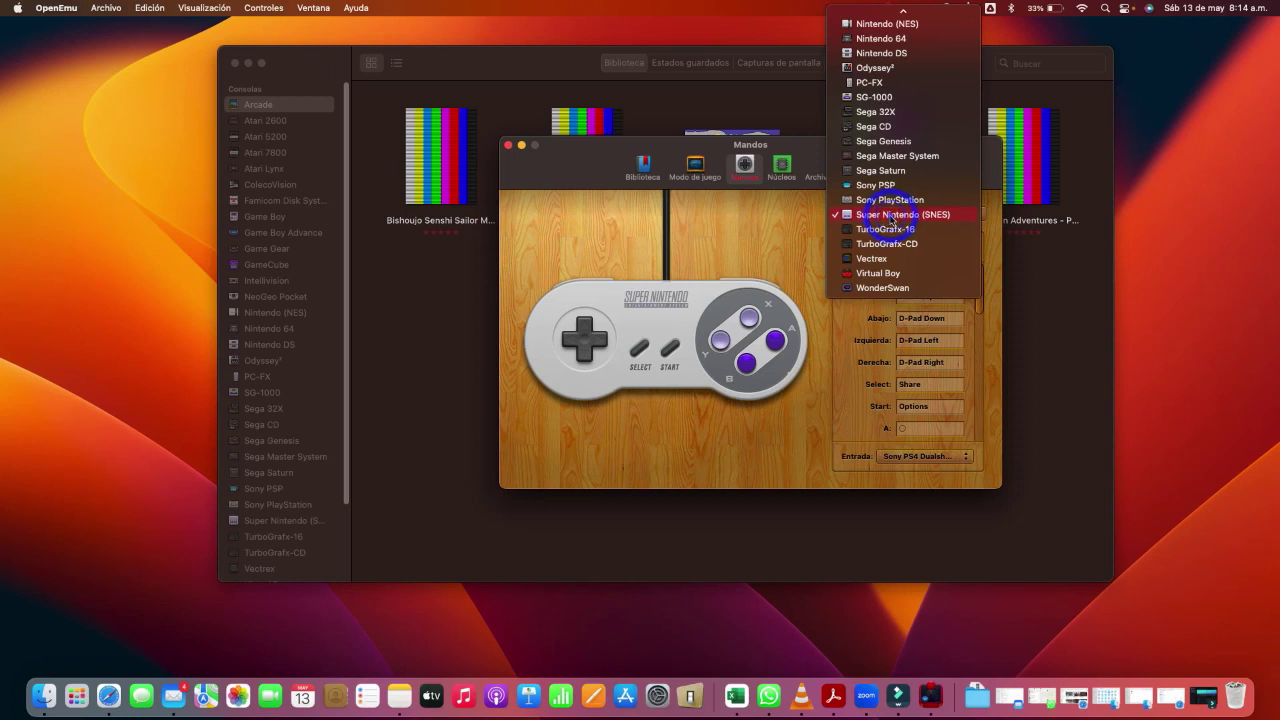
pyautogui.click(773, 228)
pyautogui.click(883, 247)
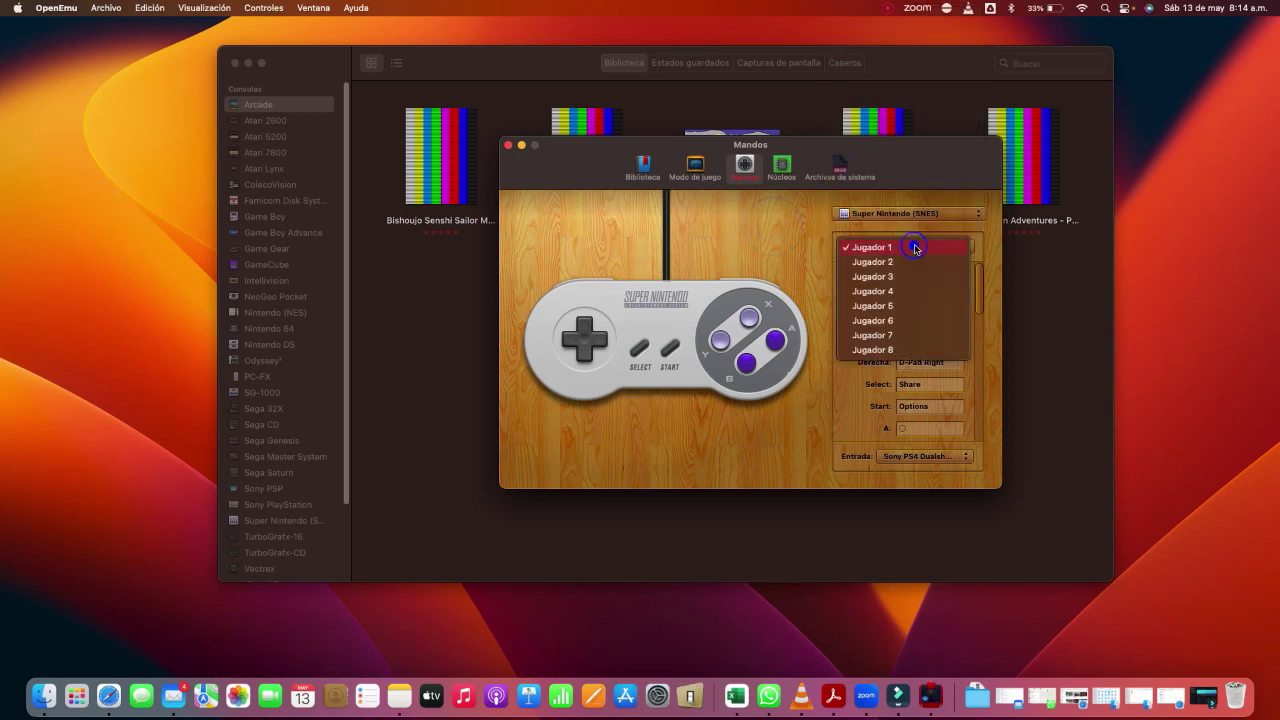
pyautogui.click(761, 248)
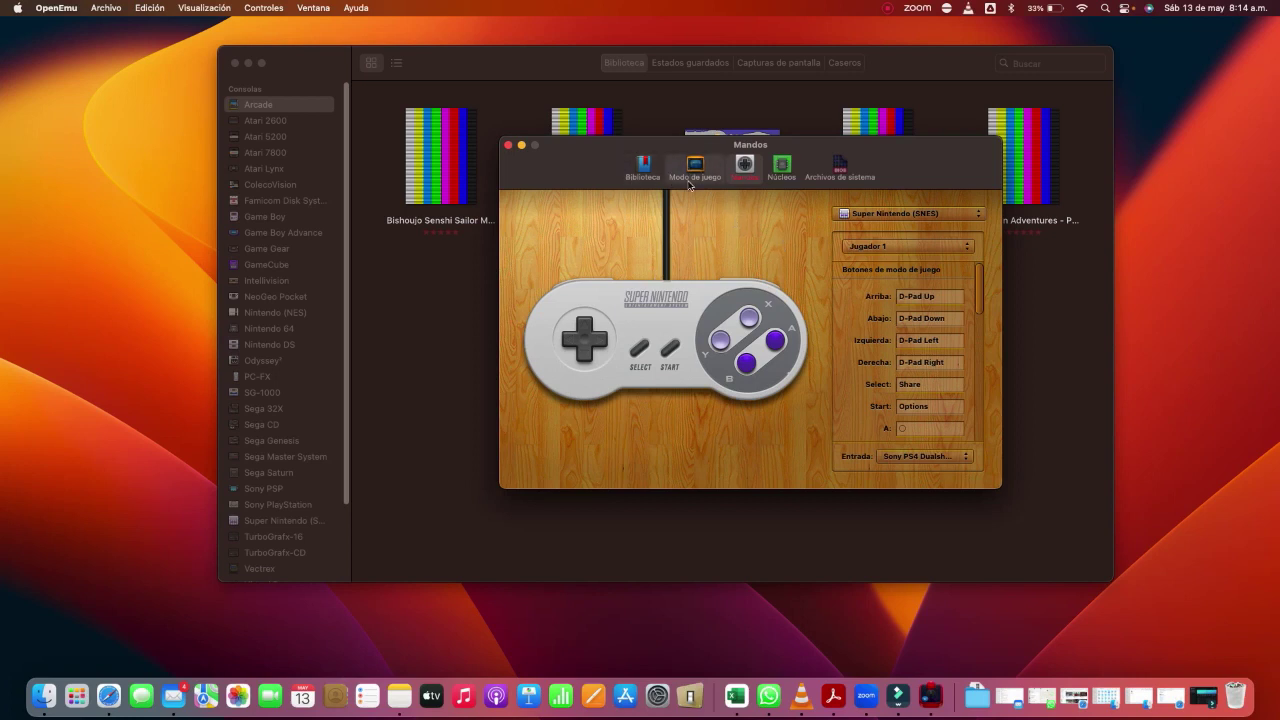
# Install the mGBA core for Game Boy Advance and look over the list of emulation cores.
pyautogui.click(783, 168)
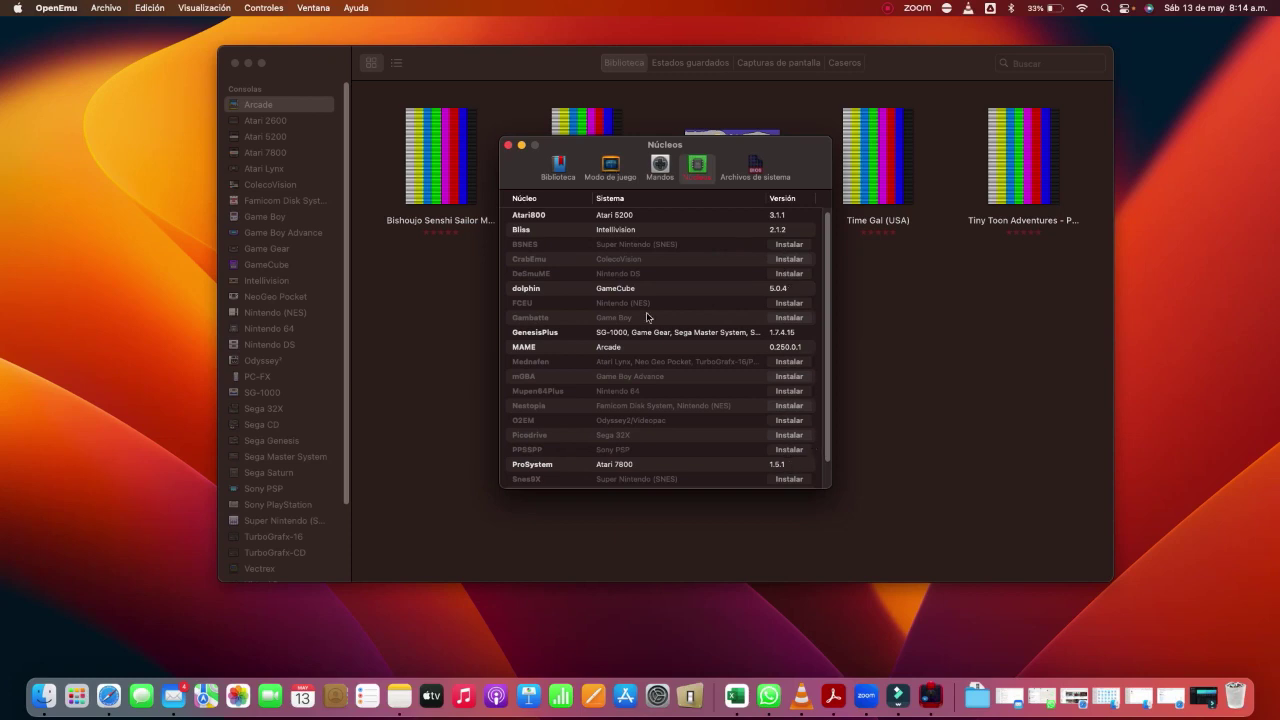
pyautogui.moveTo(829, 369); pyautogui.dragTo(830, 422)
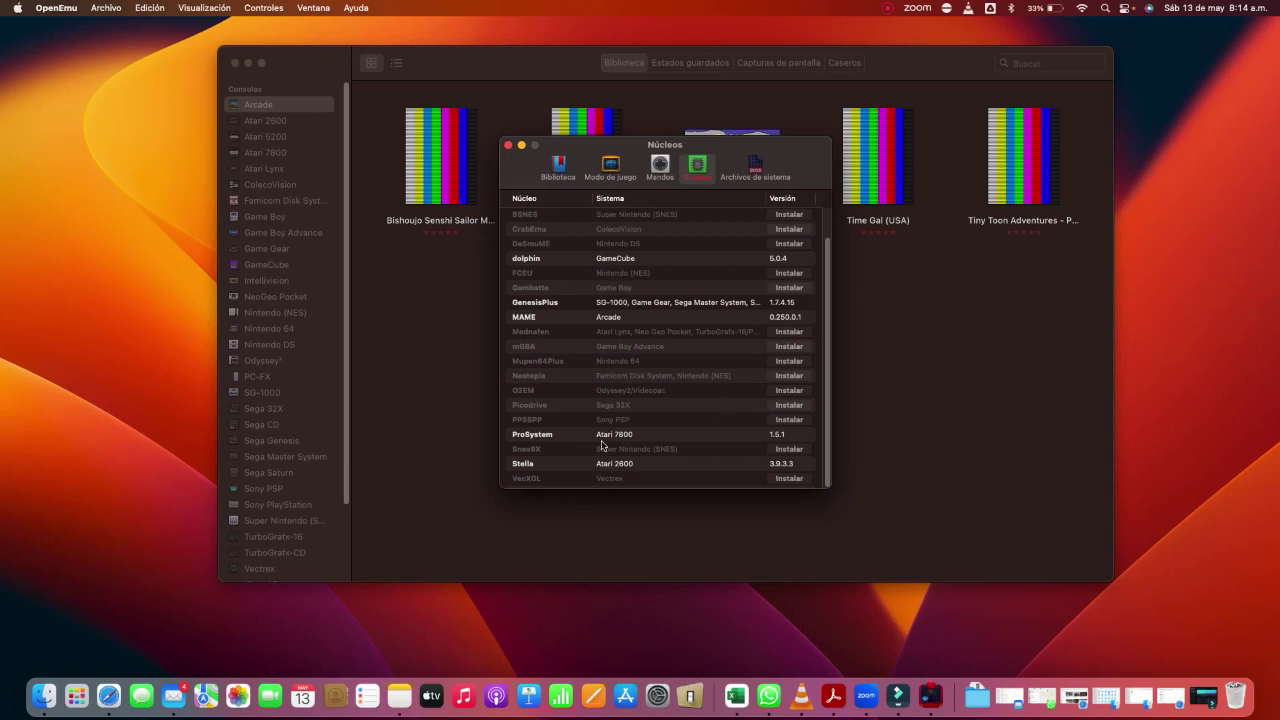
pyautogui.click(566, 451)
pyautogui.click(787, 348)
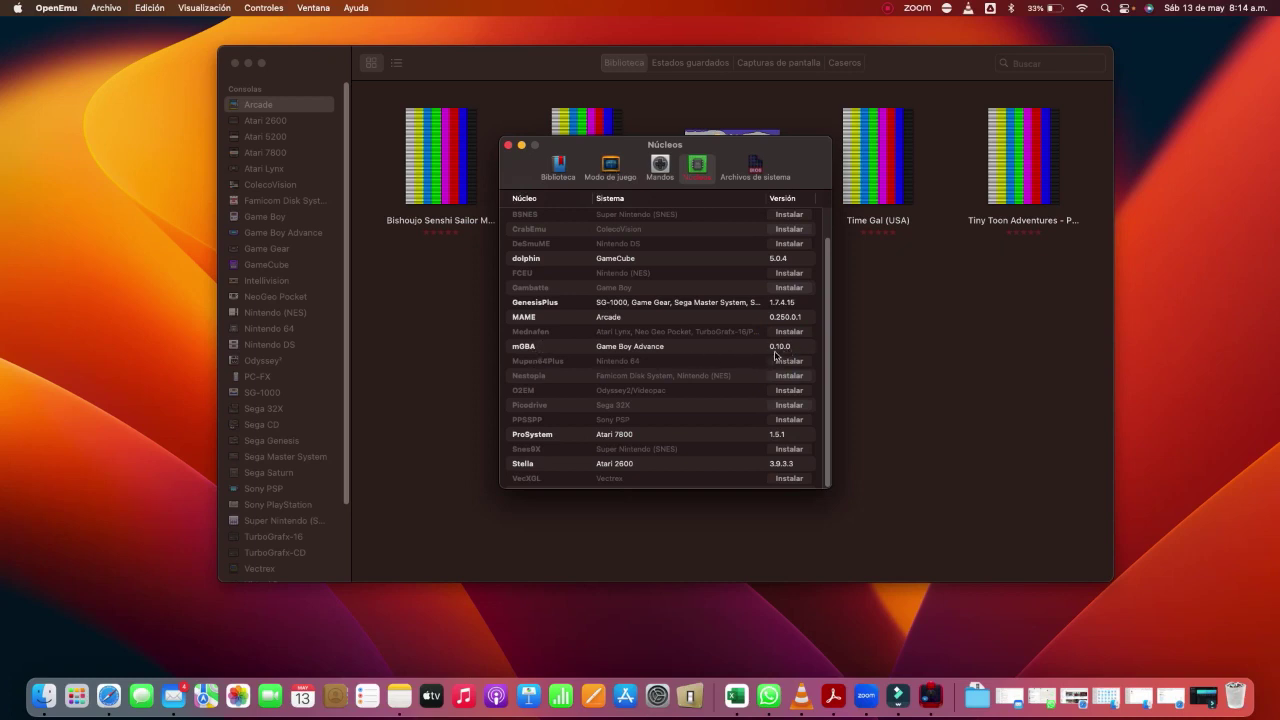
pyautogui.scroll(2, 786, 354)
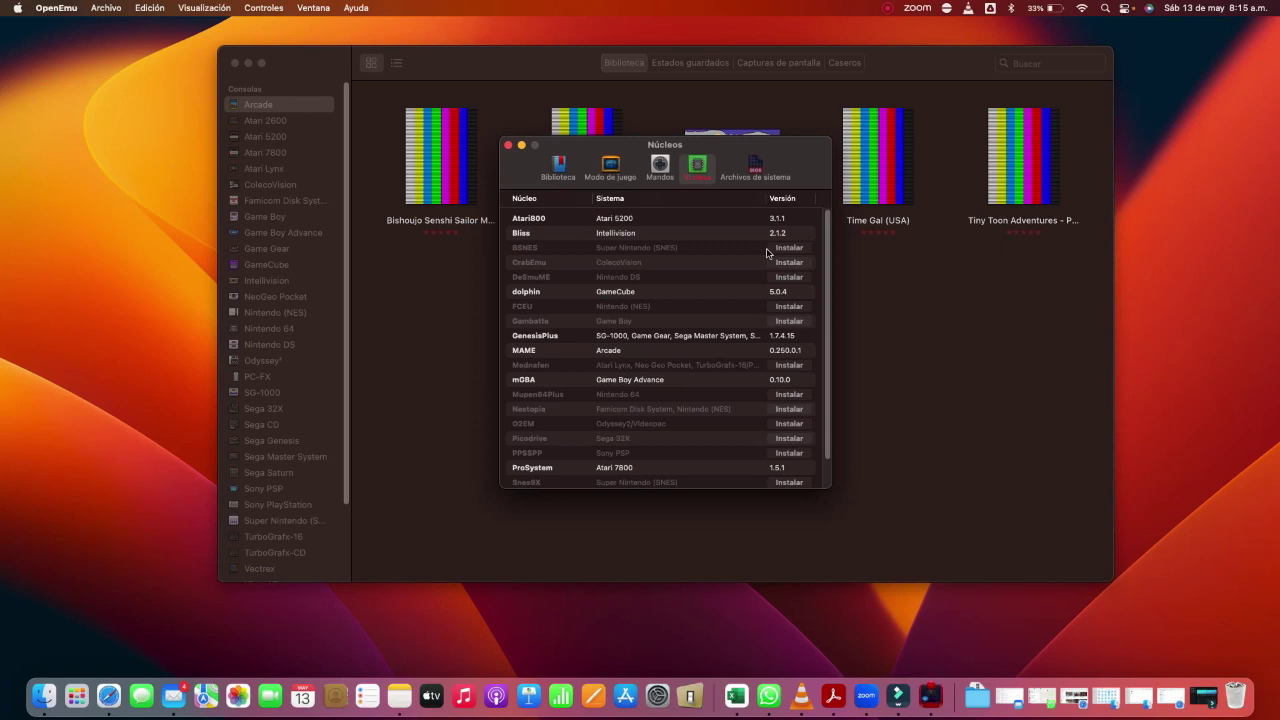
pyautogui.scroll(-2, 799, 420)
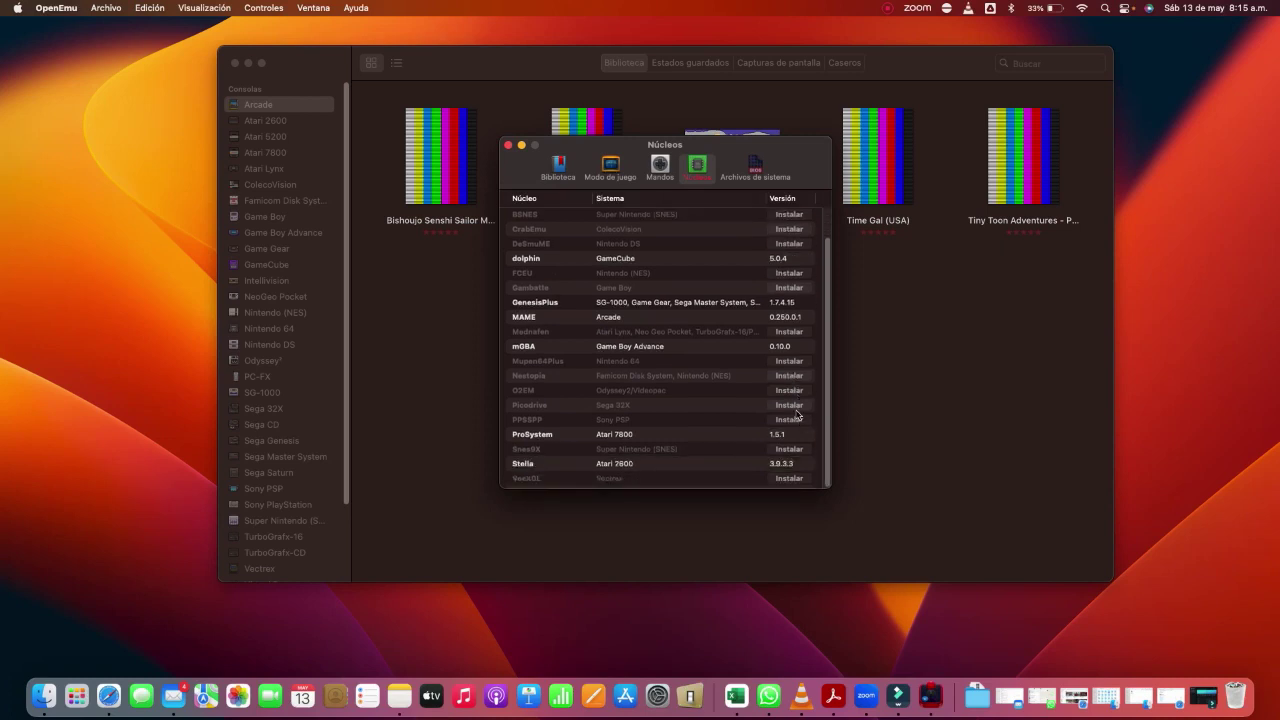
# Display the controller button assignments for Game Boy Advance in the Mandos settings.
pyautogui.click(662, 168)
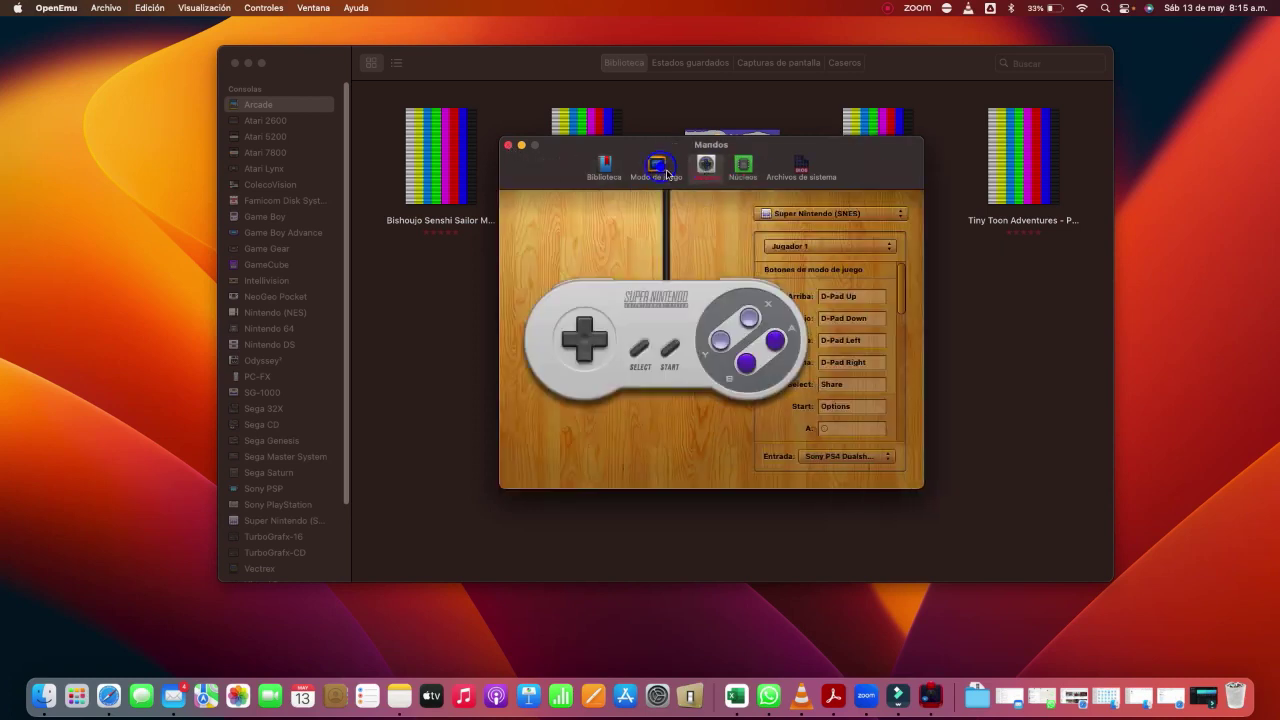
pyautogui.click(874, 214)
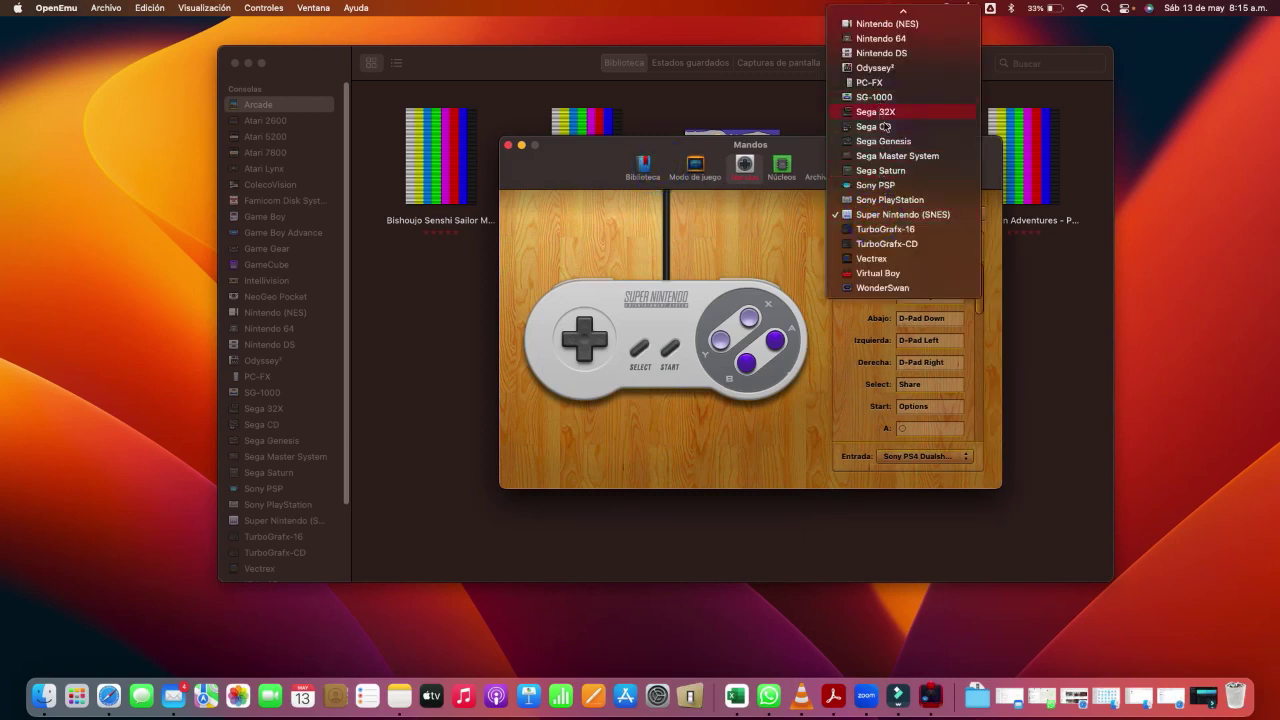
pyautogui.scroll(5, 908, 188)
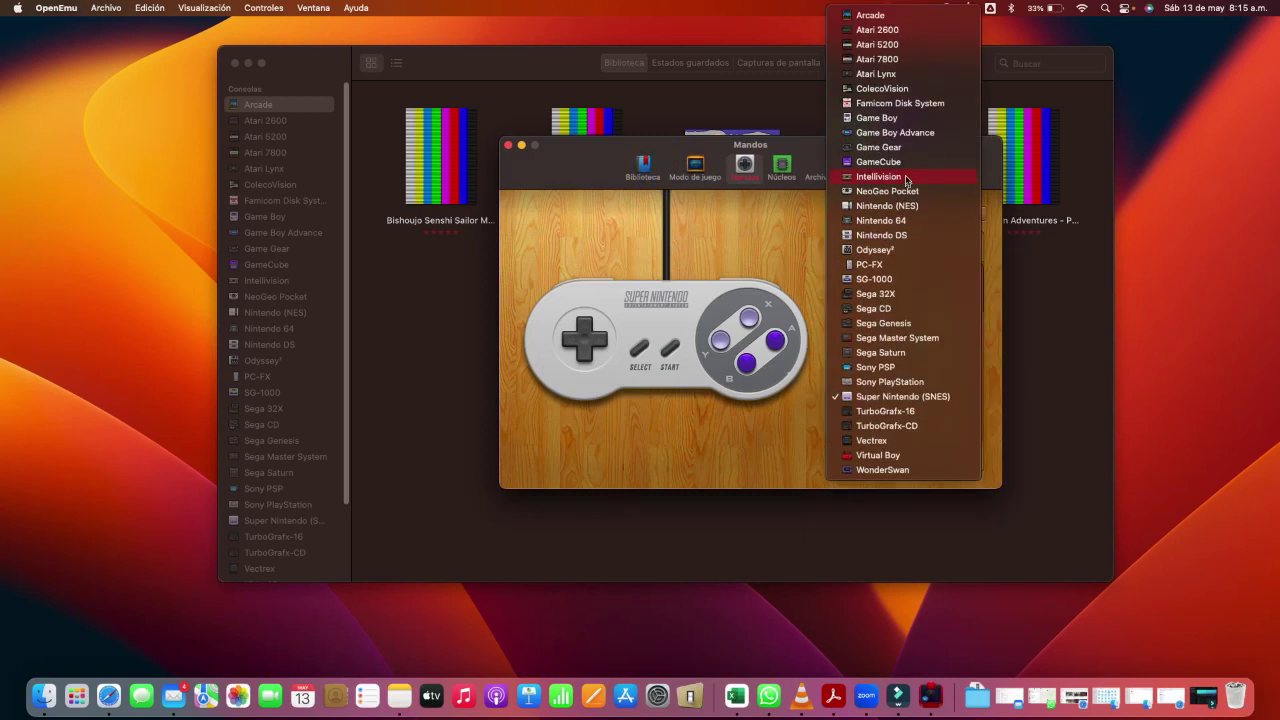
pyautogui.click(902, 133)
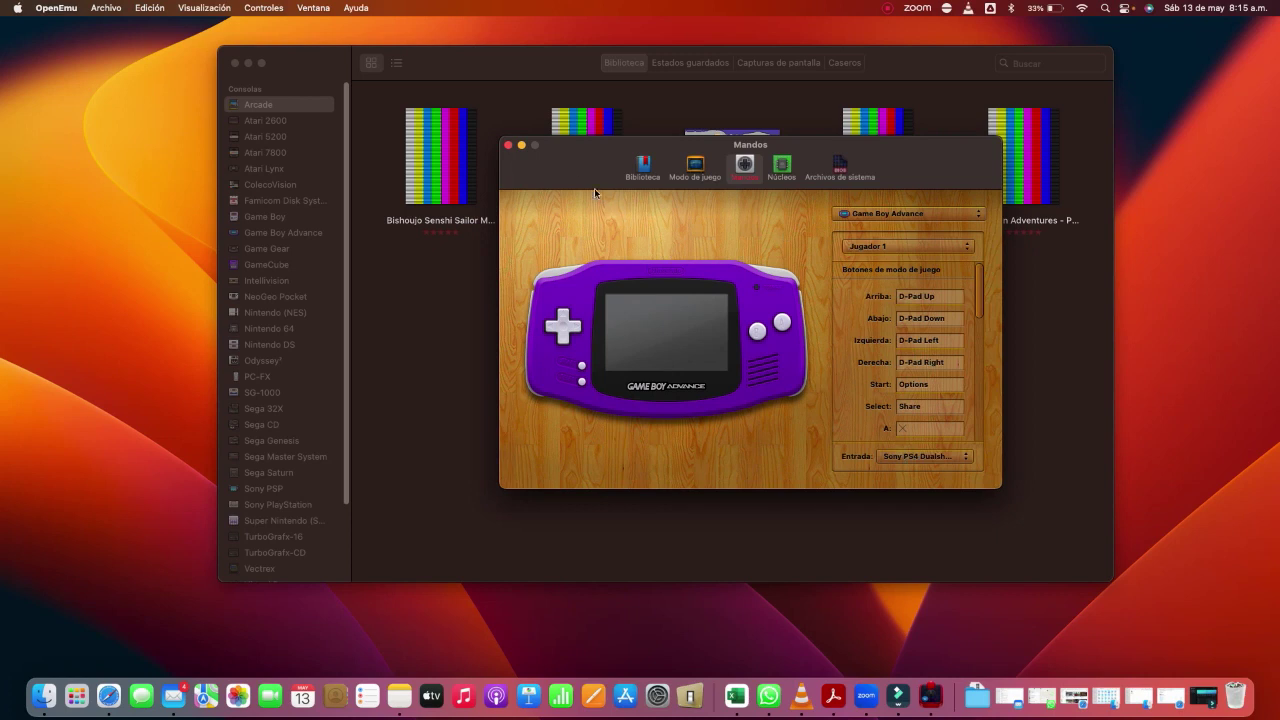
# Close the settings window and display the Game Boy Advance library.
pyautogui.click(509, 148)
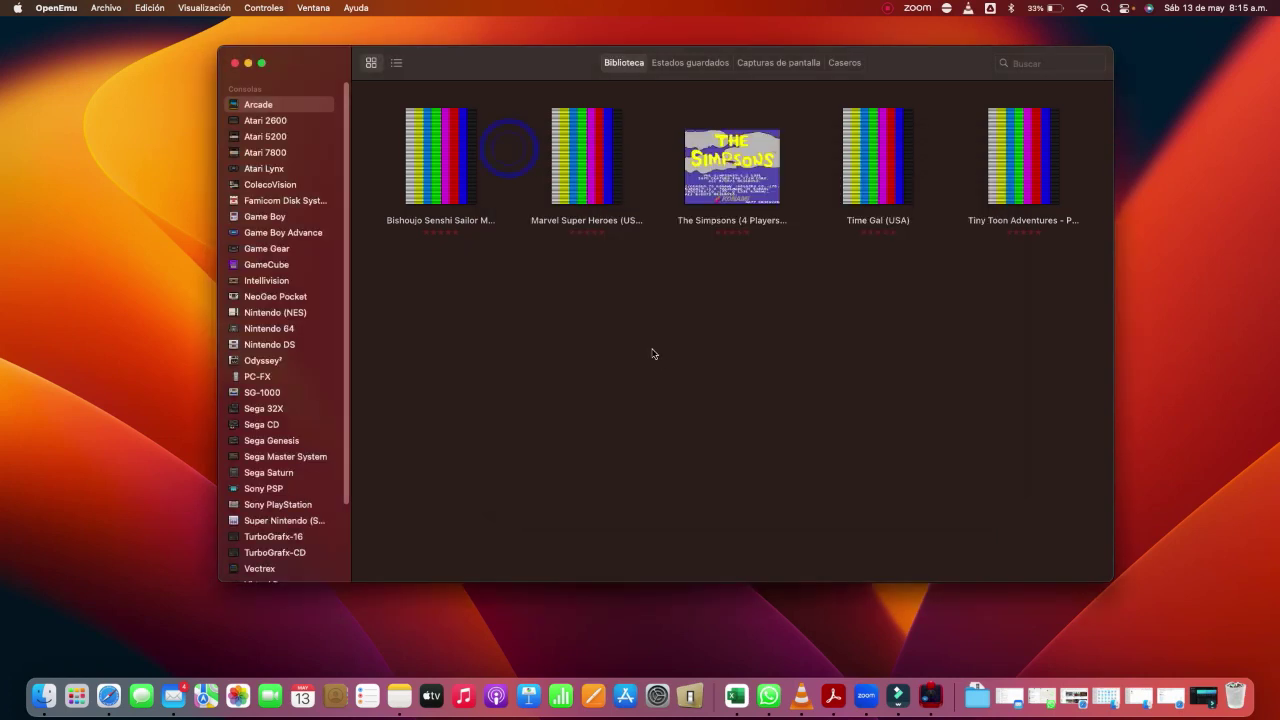
pyautogui.click(288, 234)
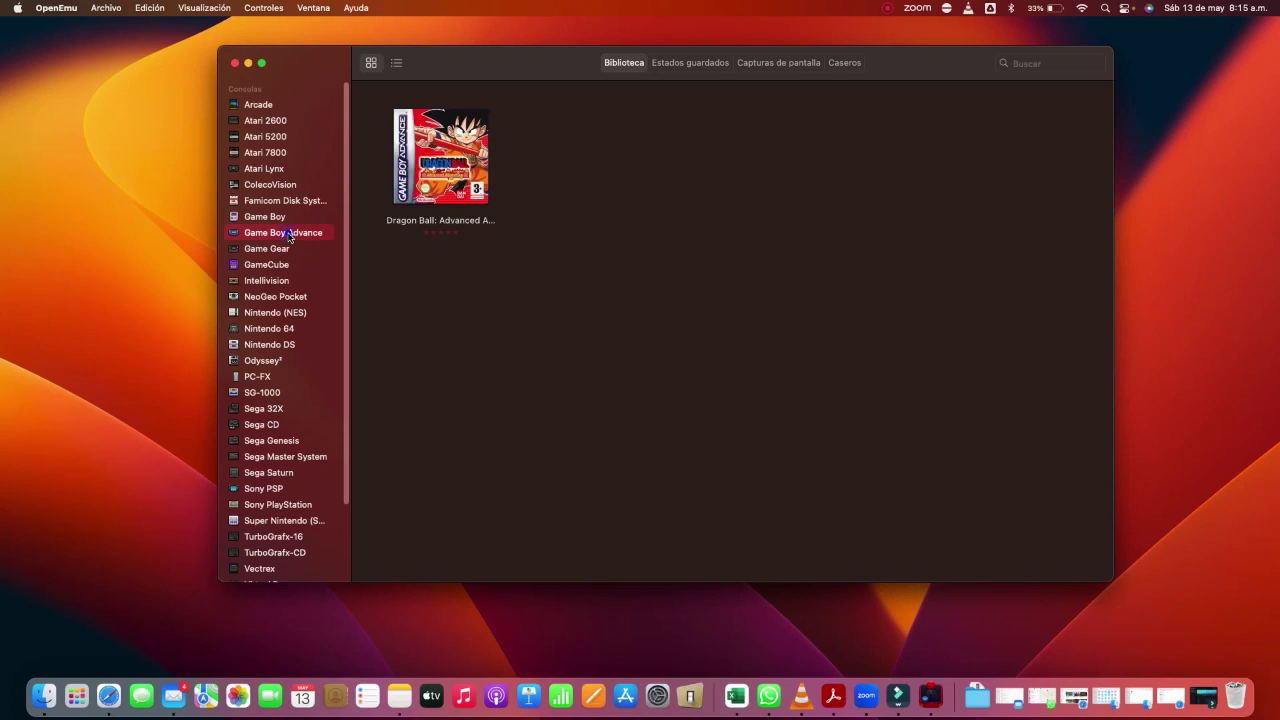
# Launch Dragon Ball: Advanced Adventure and test the controls by moving through the entries of its language list.
pyautogui.click(447, 176)
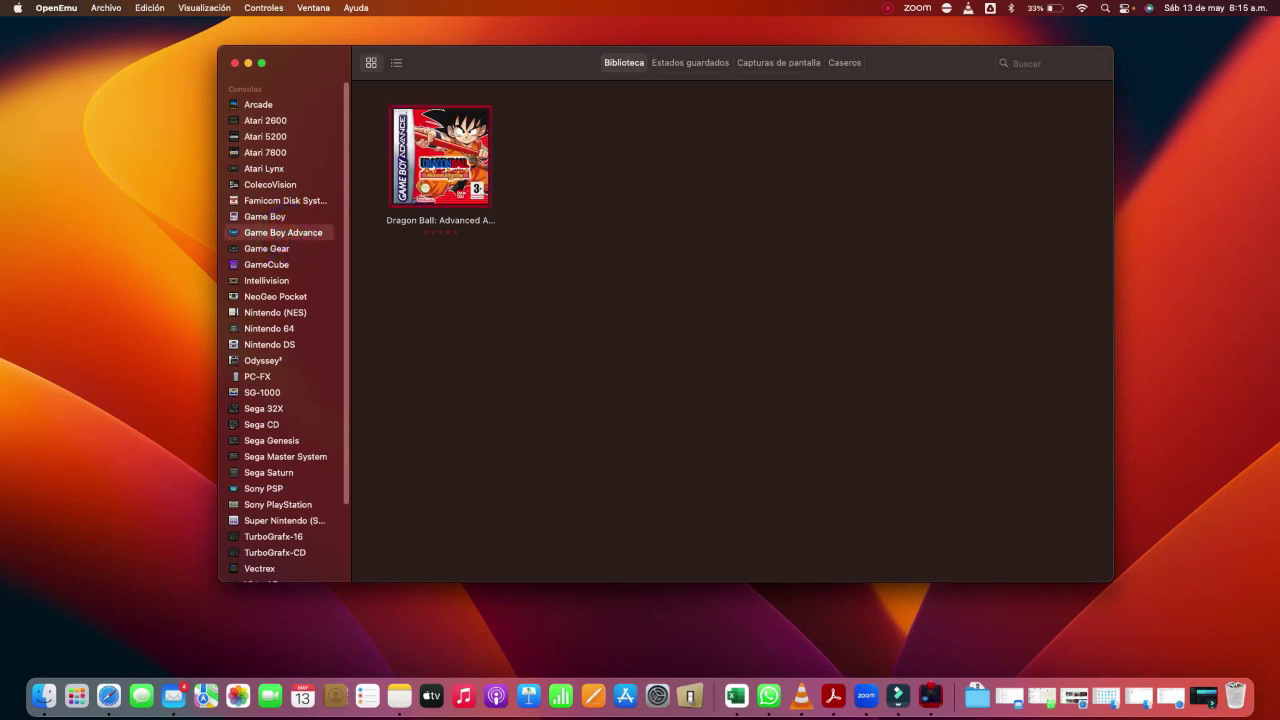
pyautogui.doubleClick(447, 178)
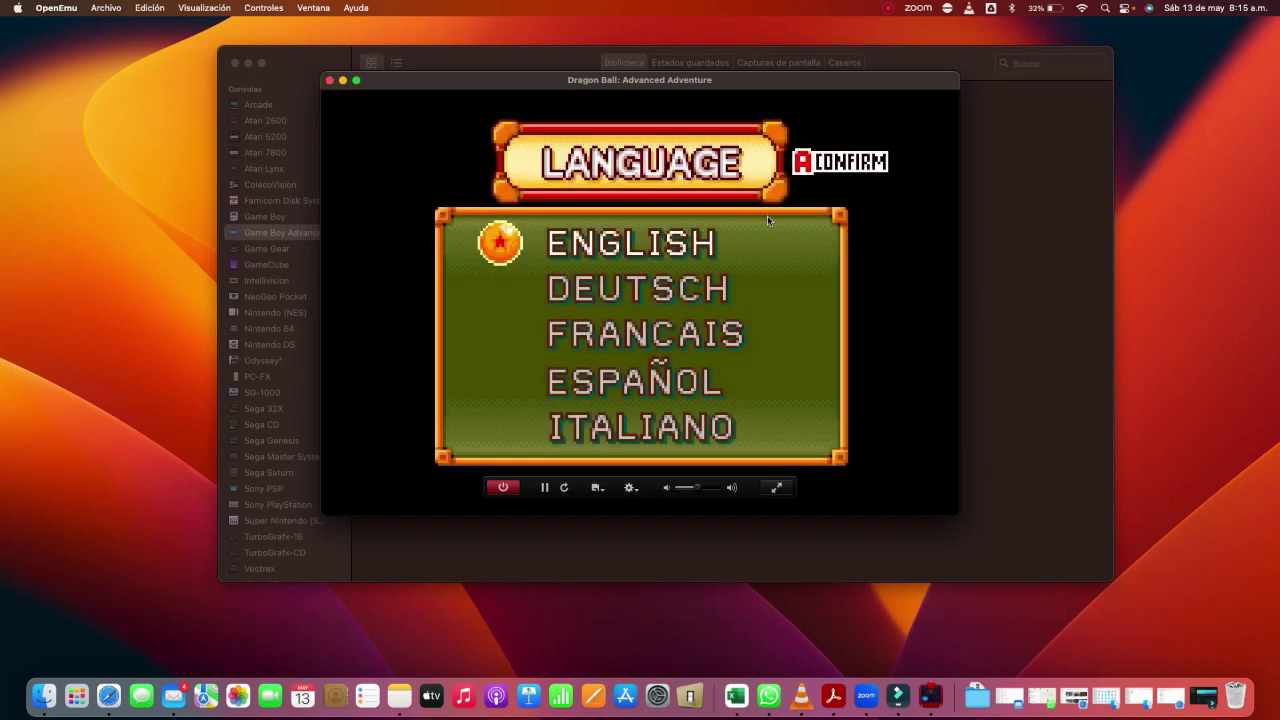
pyautogui.press('Down')
pyautogui.press('Down')
pyautogui.press('Down')
pyautogui.press('Down')
pyautogui.press('Down')
pyautogui.press('Down')
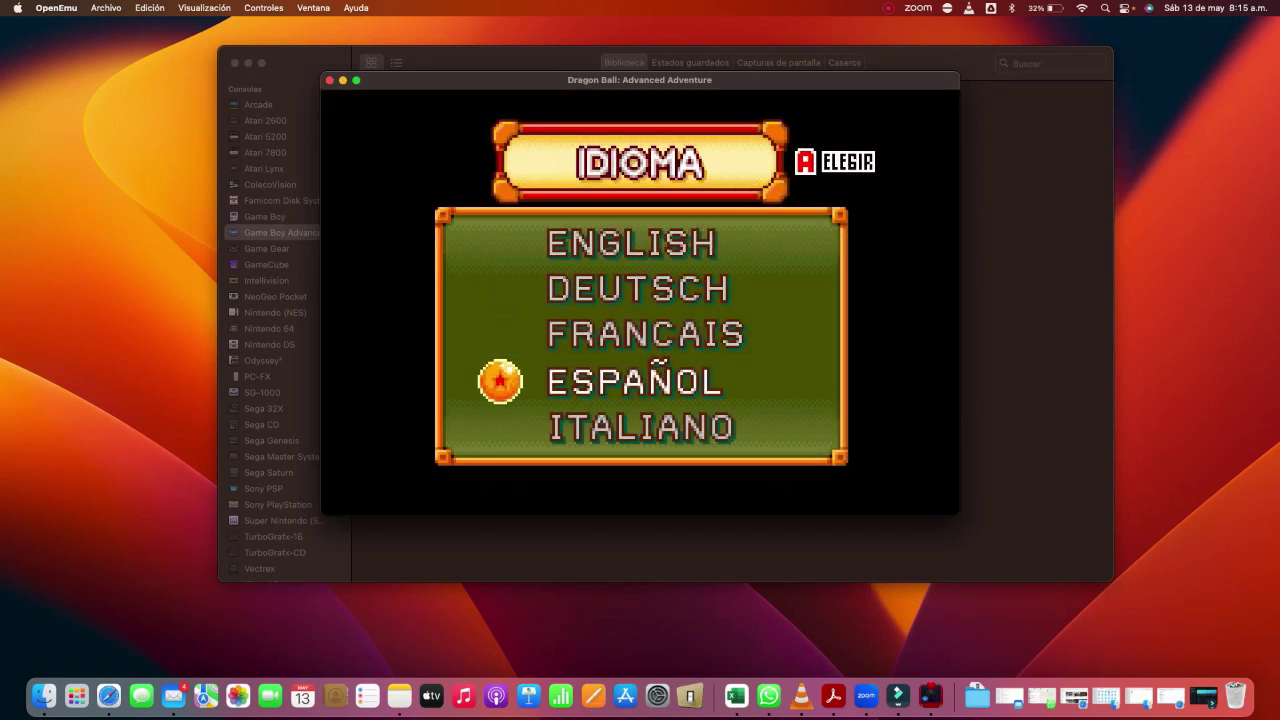
pyautogui.press('Down')
pyautogui.press('Down')
pyautogui.press('Down')
pyautogui.press('Down')
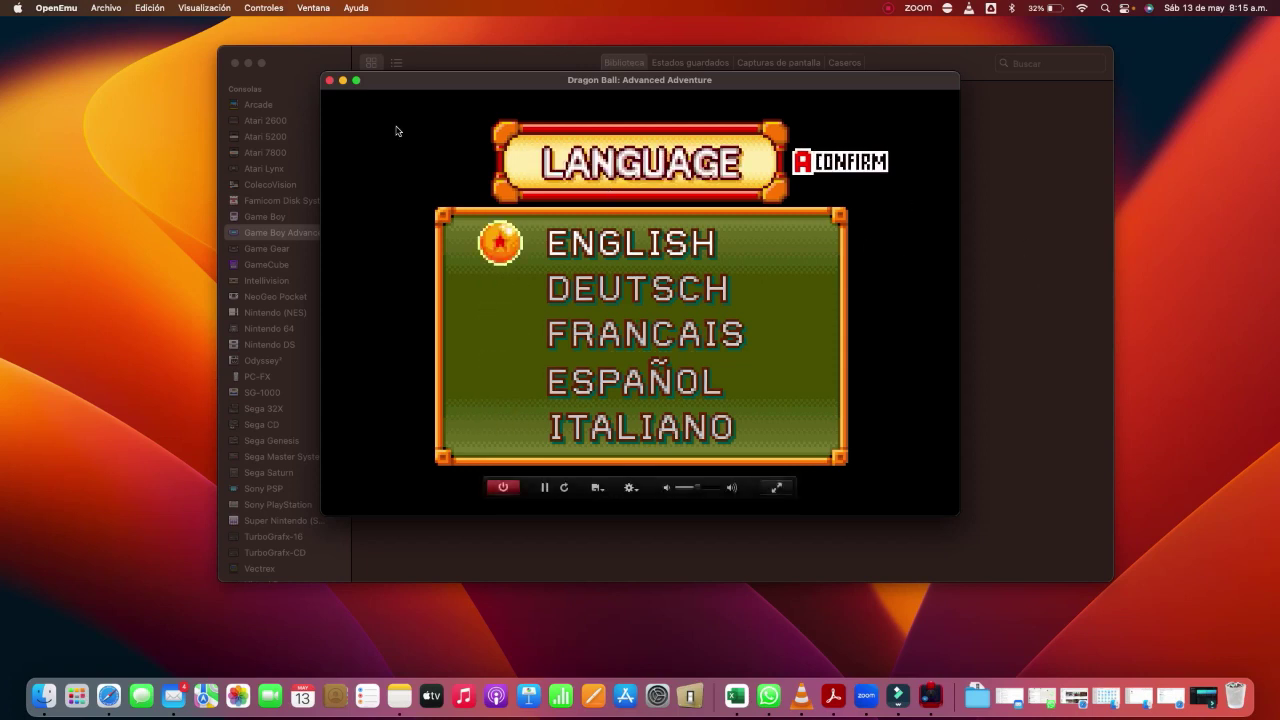
# Stop Dragon Ball: Advanced Adventure and confirm quitting the game.
pyautogui.click(330, 81)
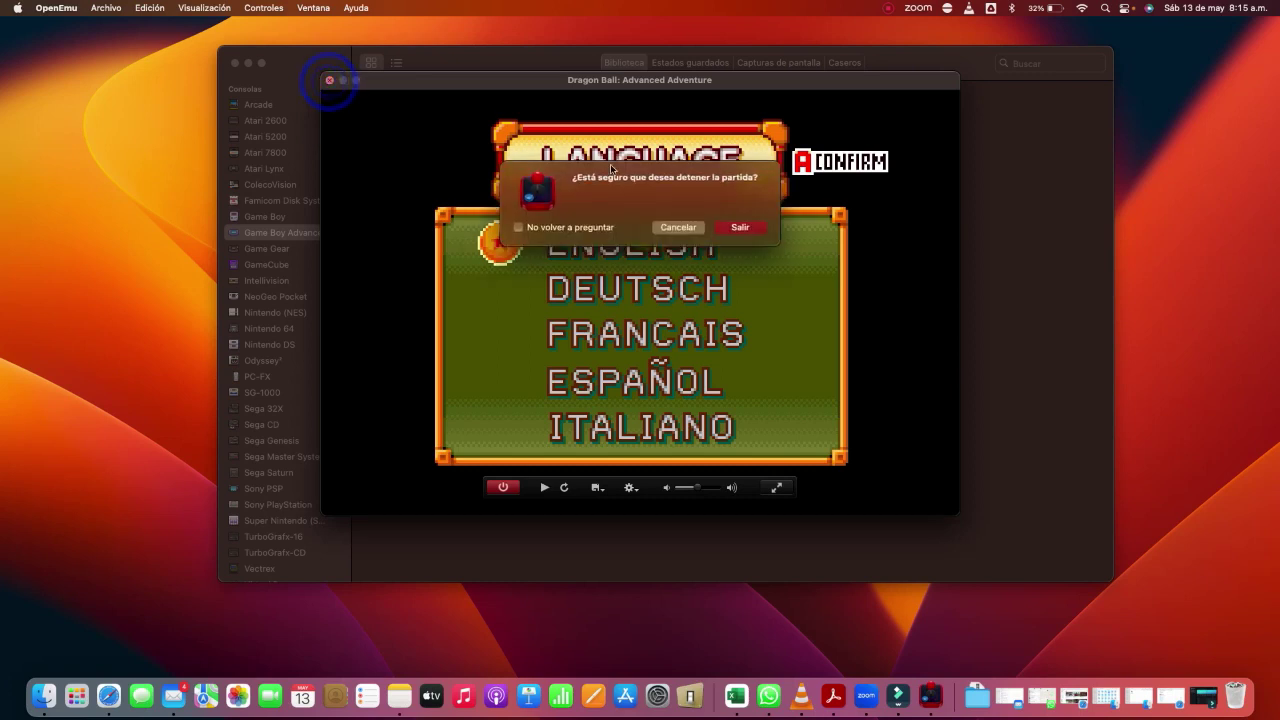
pyautogui.click(738, 228)
pyautogui.click(437, 343)
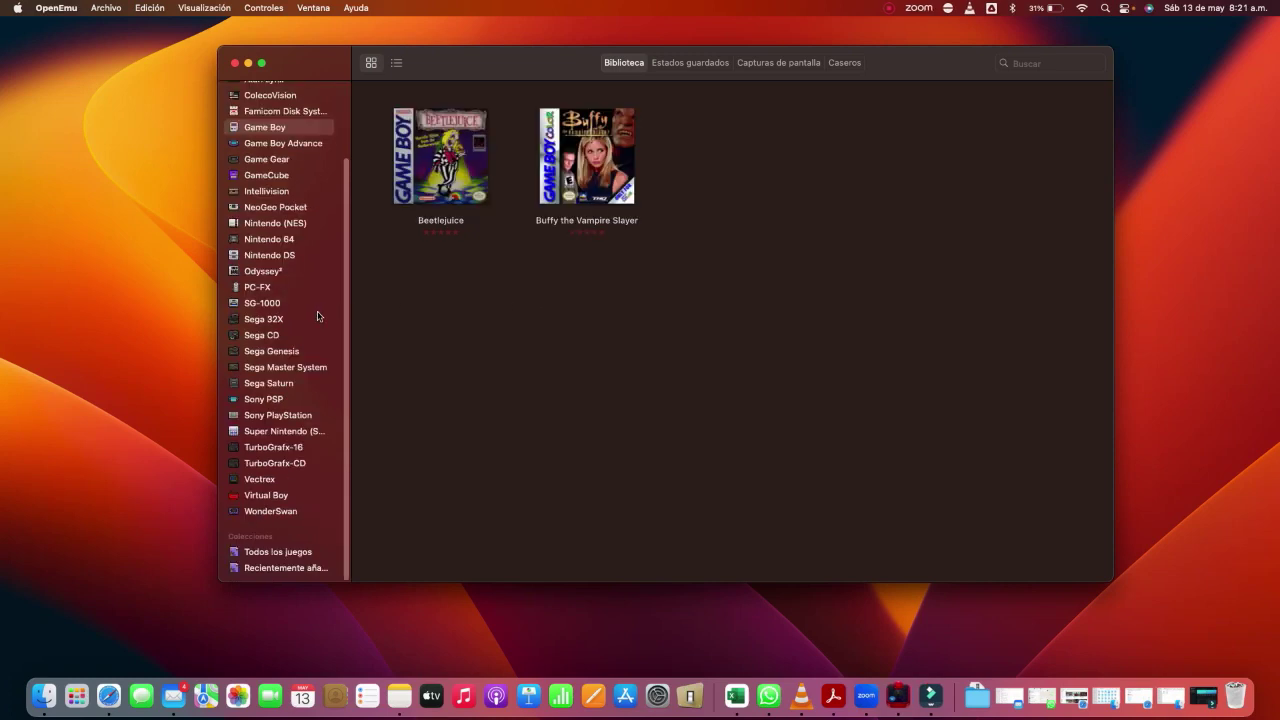
# Look through the console list and display the Super Nintendo library.
pyautogui.scroll(3, 343, 309)
pyautogui.scroll(-3, 343, 309)
pyautogui.click(283, 431)
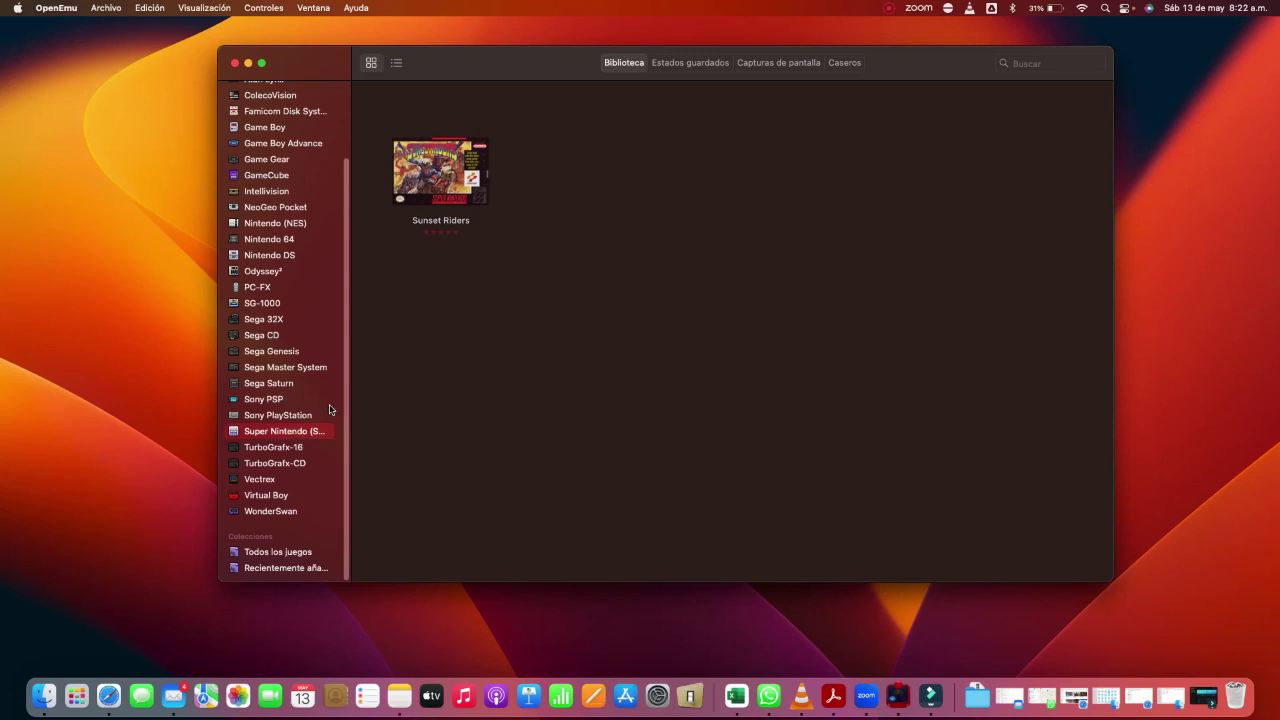
# Switch to Finder, go to the psx folder and check the full name of the Tiny Toon .chd file.
pyautogui.rightClick(44, 694)
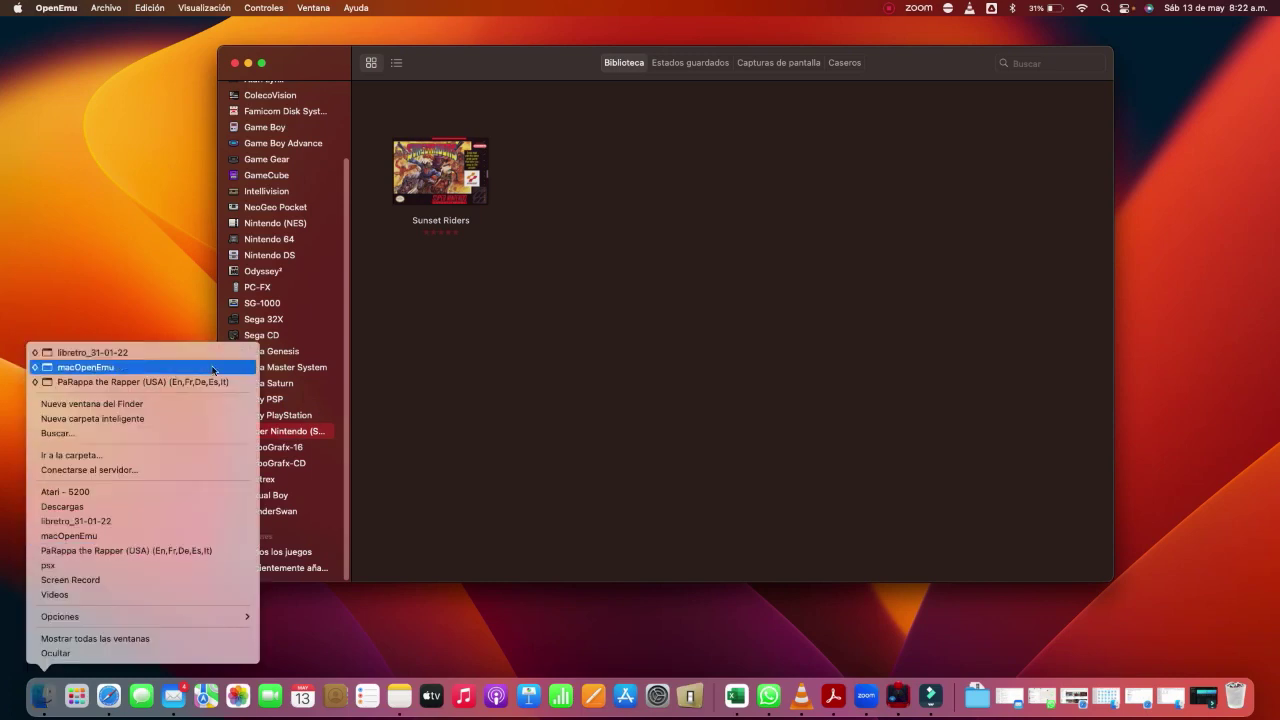
pyautogui.click(215, 381)
pyautogui.click(494, 478)
pyautogui.press('super+Up')
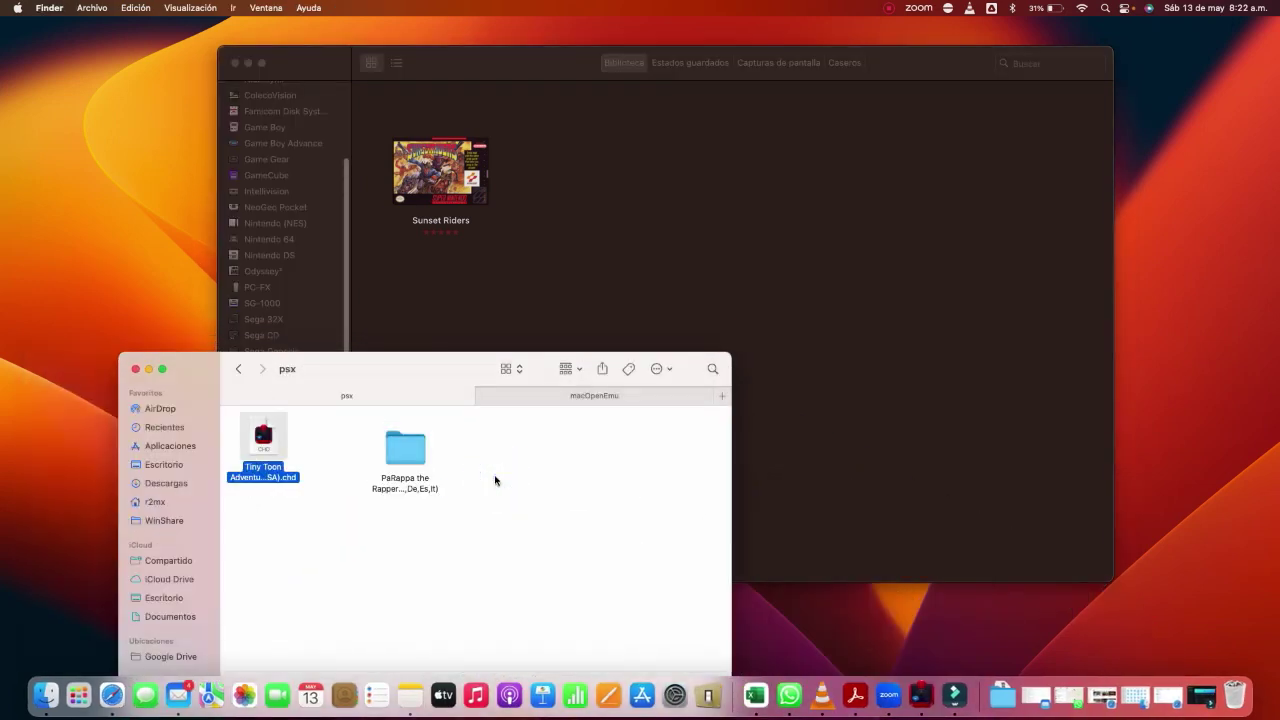
pyautogui.press('Return')
pyautogui.press('Right')
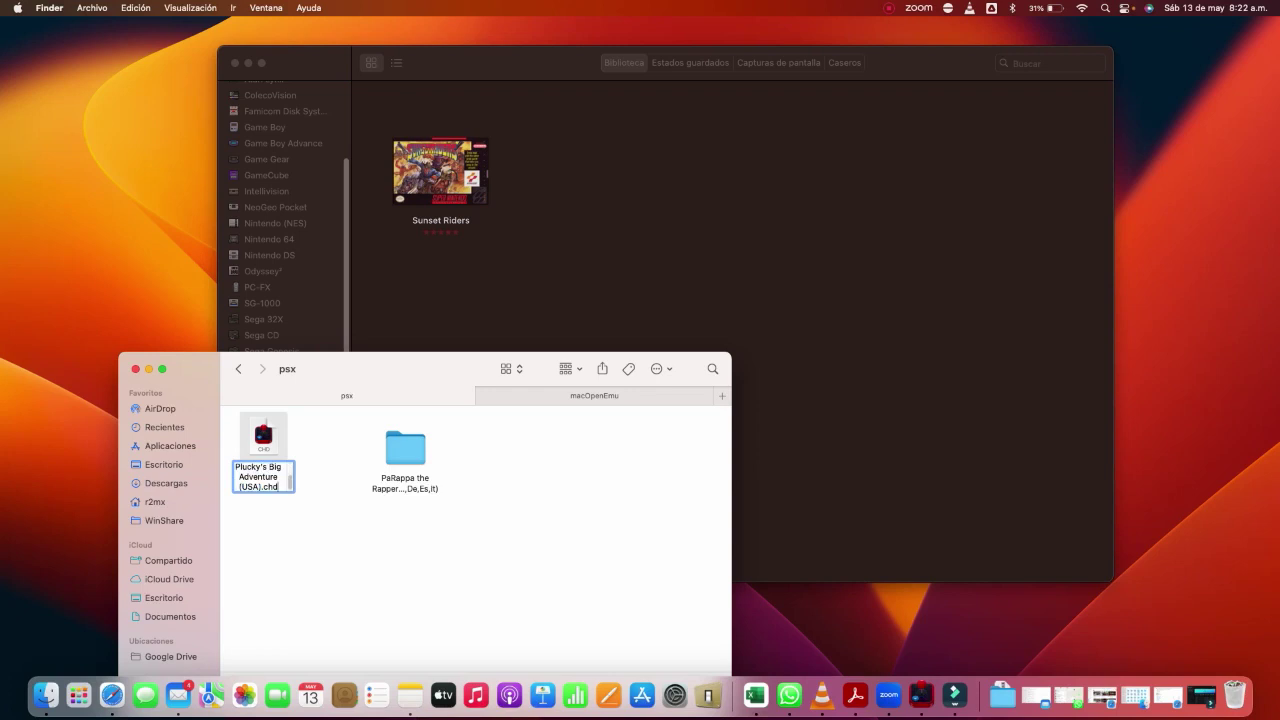
pyautogui.press('Return')
# Open the PaRappa the Rapper folder and import its .cue file into OpenEmu's Sony PlayStation library.
pyautogui.click(405, 455)
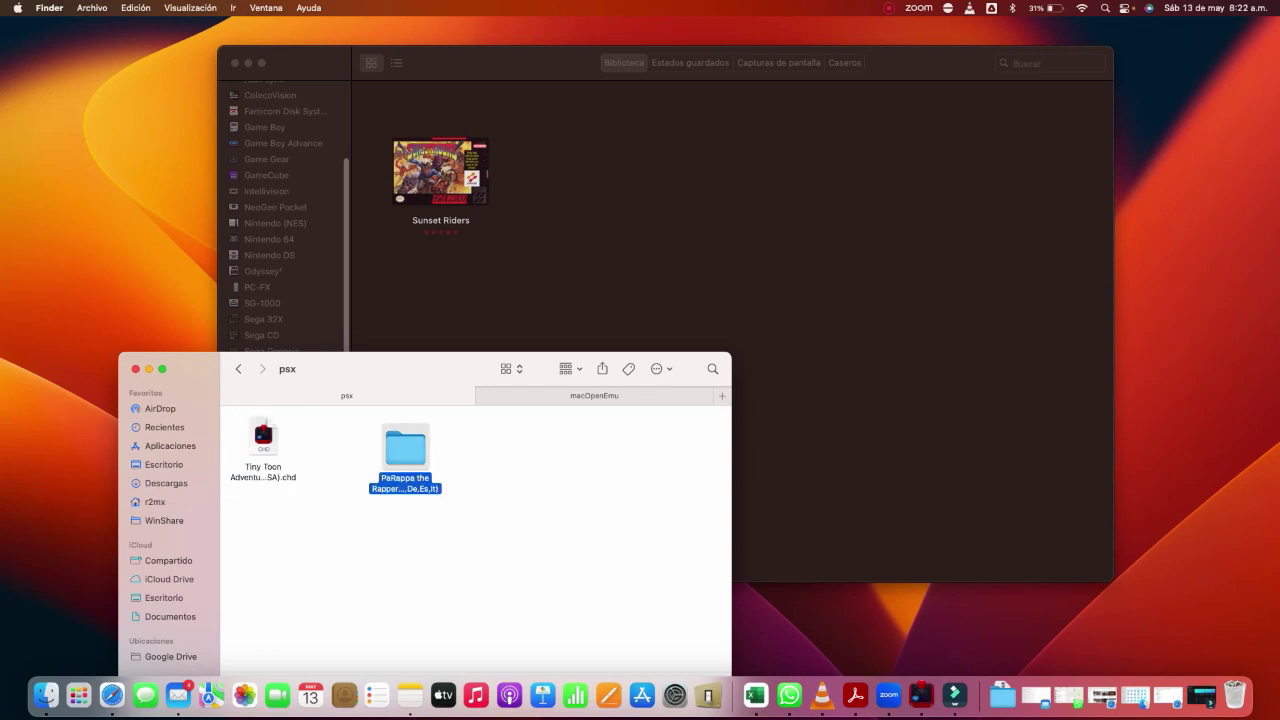
pyautogui.press('super+Down')
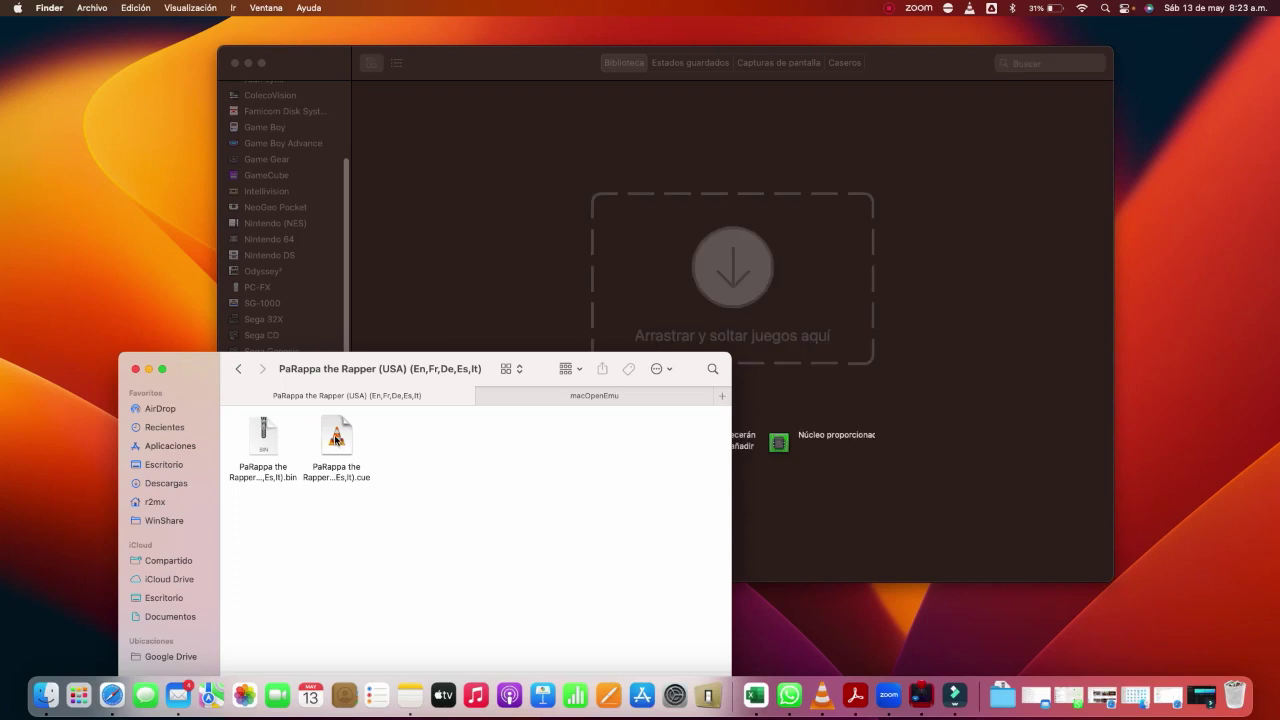
pyautogui.moveTo(336, 438); pyautogui.dragTo(537, 263)
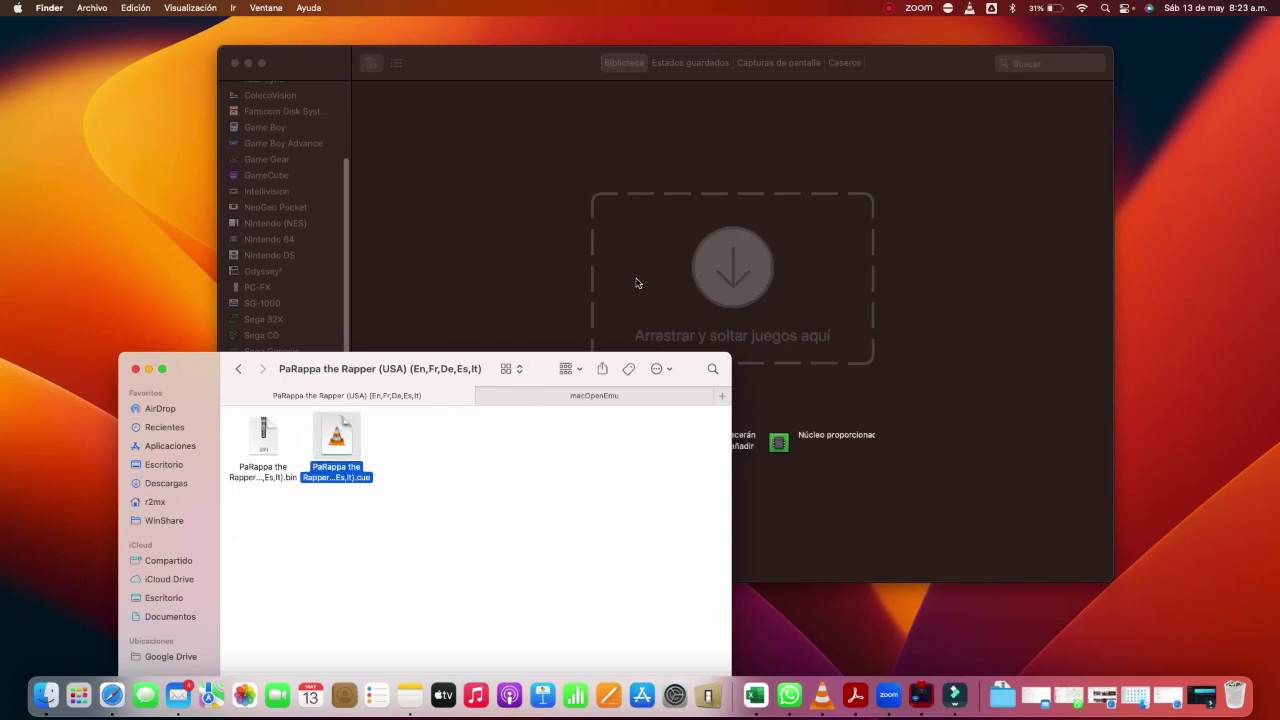
pyautogui.moveTo(742, 283); pyautogui.dragTo(797, 283)
pyautogui.click(797, 281)
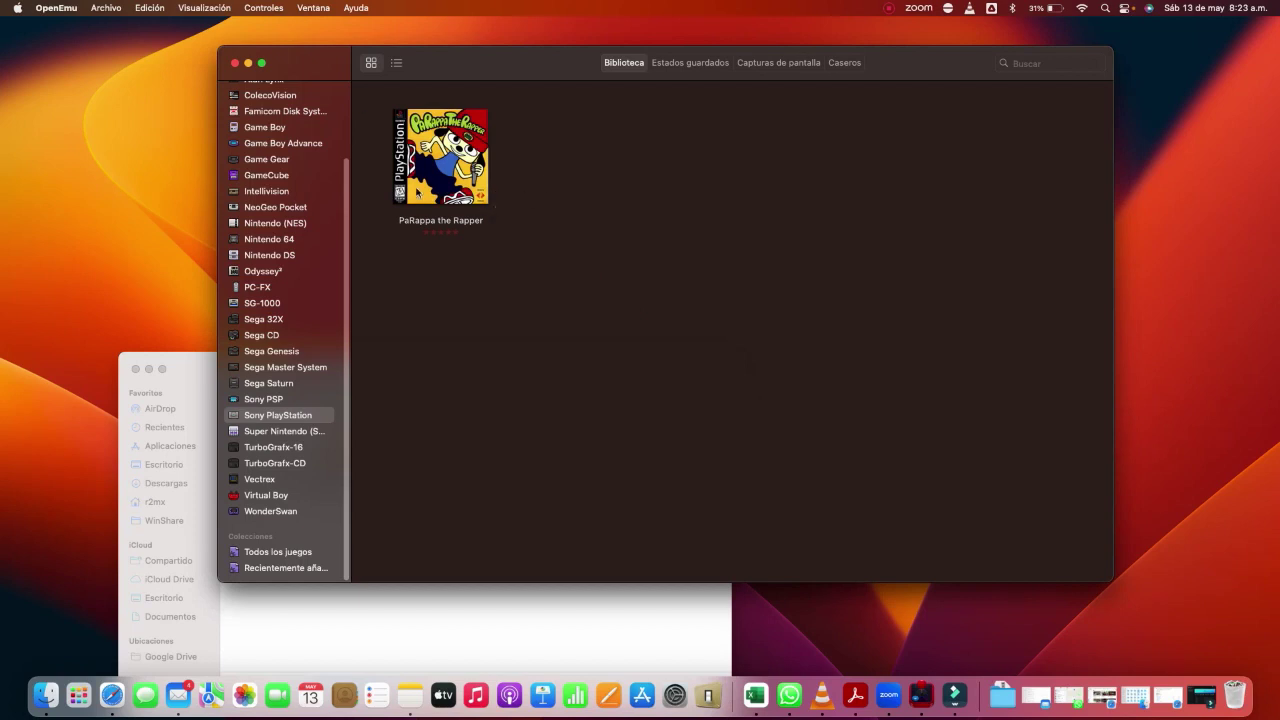
# Check the PaRappa the Rapper .bin and .cue files in Finder and return to OpenEmu's Sony PlayStation library.
pyautogui.click(480, 623)
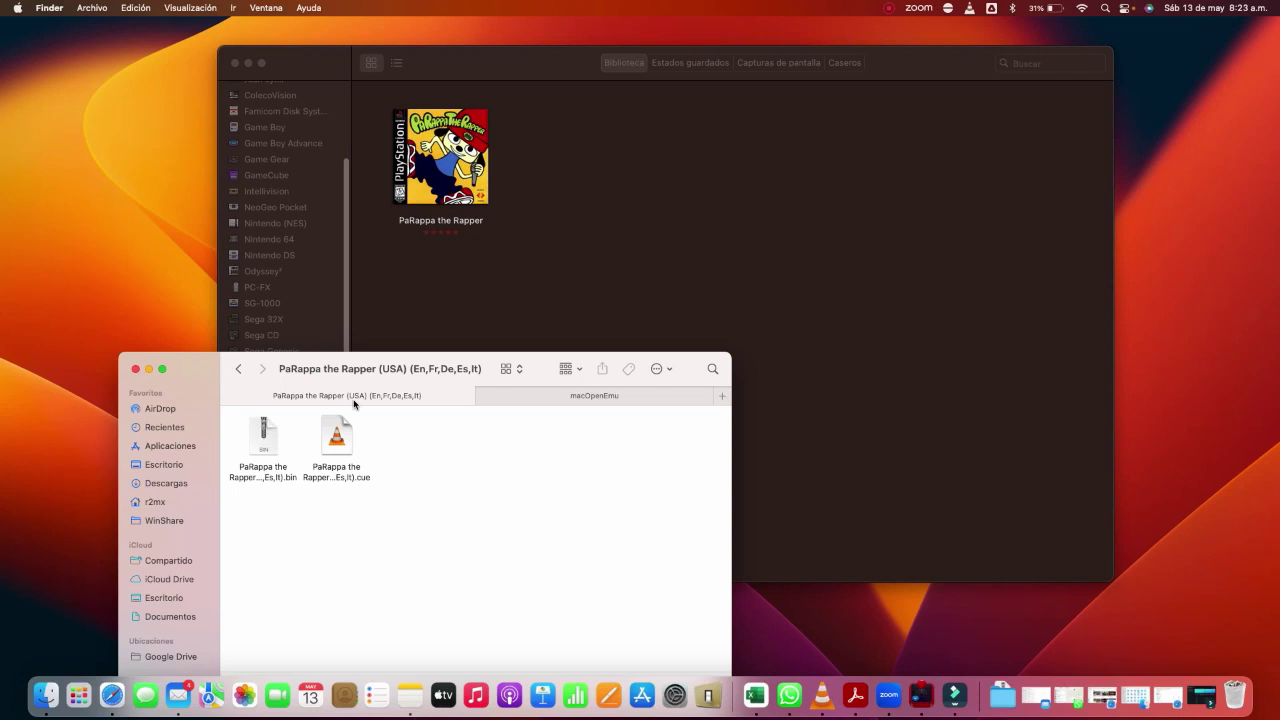
pyautogui.click(488, 286)
pyautogui.click(487, 286)
# Launch PaRappa the Rapper and install the Mednafen core it requires.
pyautogui.click(450, 170)
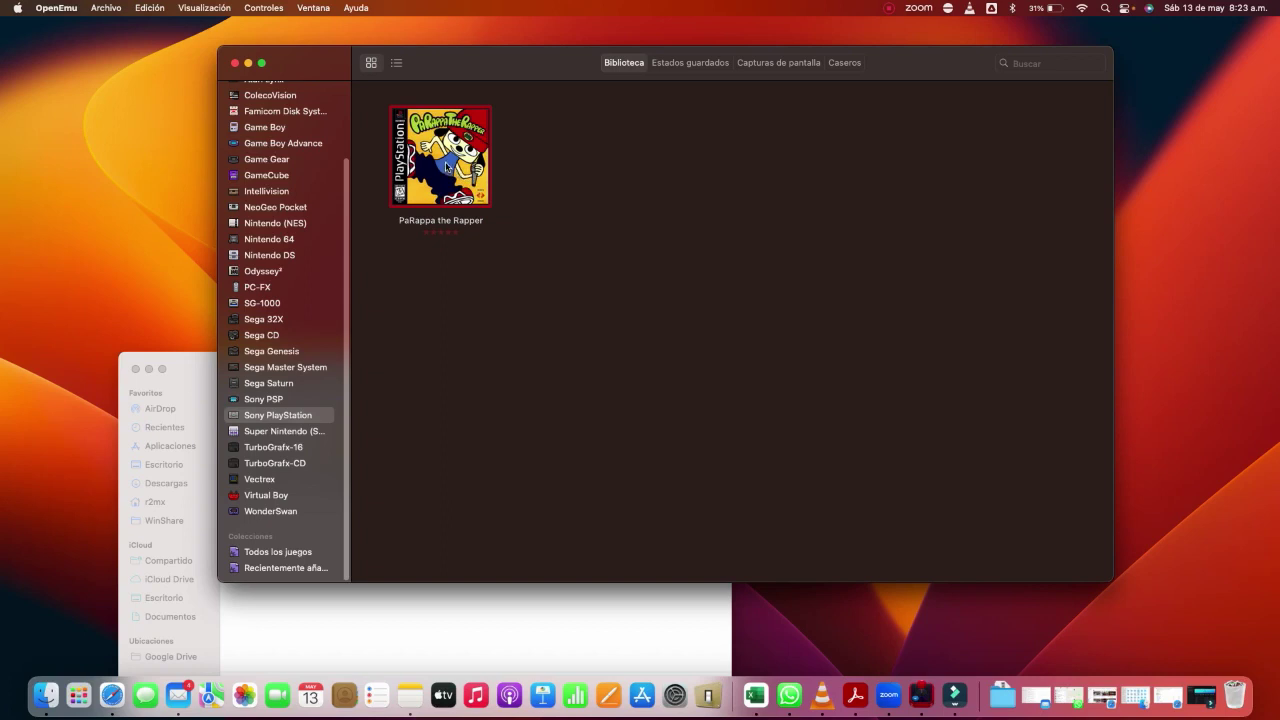
pyautogui.click(519, 328)
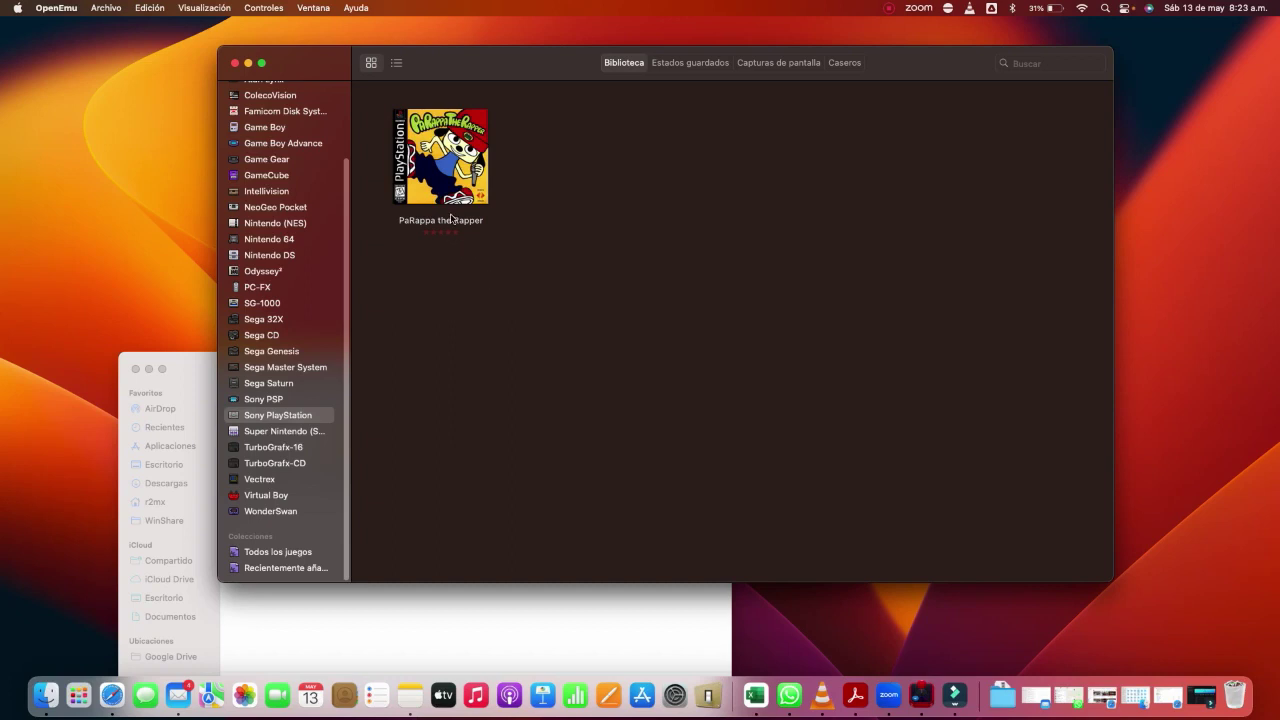
pyautogui.doubleClick(440, 155)
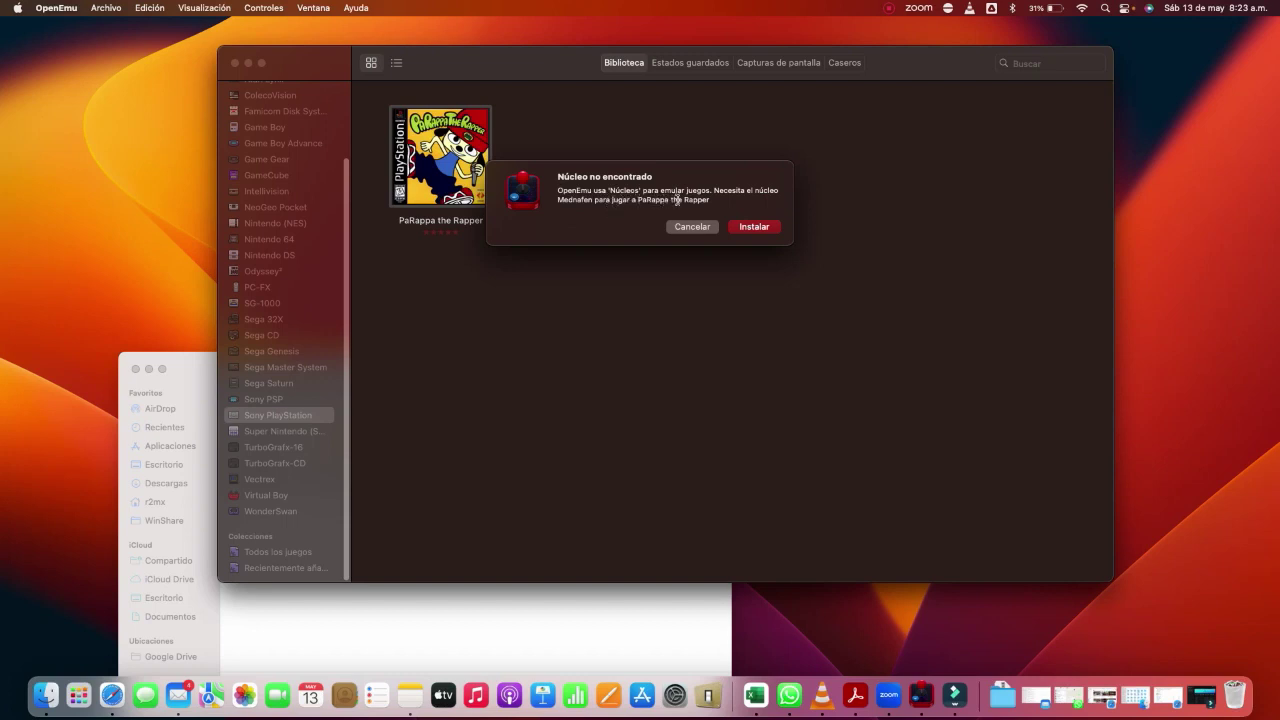
pyautogui.click(748, 227)
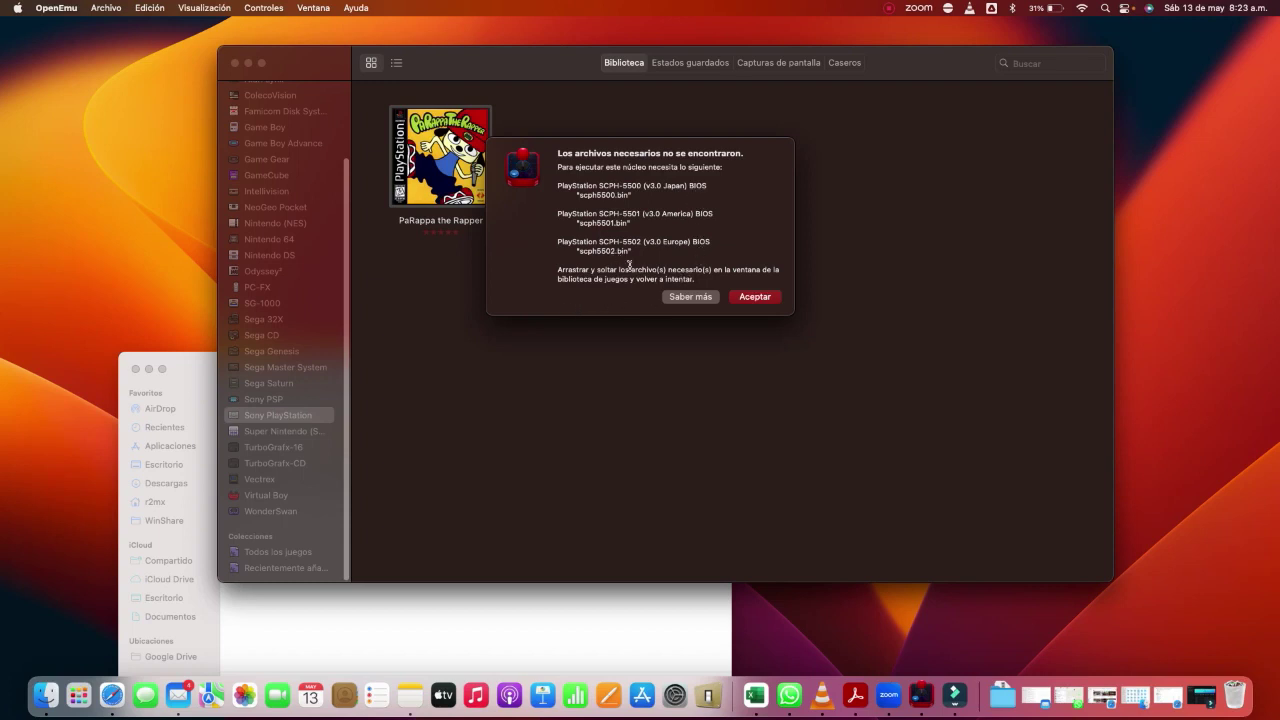
# In Finder, open the Sony - PlayStation folder inside libretro_31-01-22 and place its window below the list of required BIOS files.
pyautogui.click(515, 637)
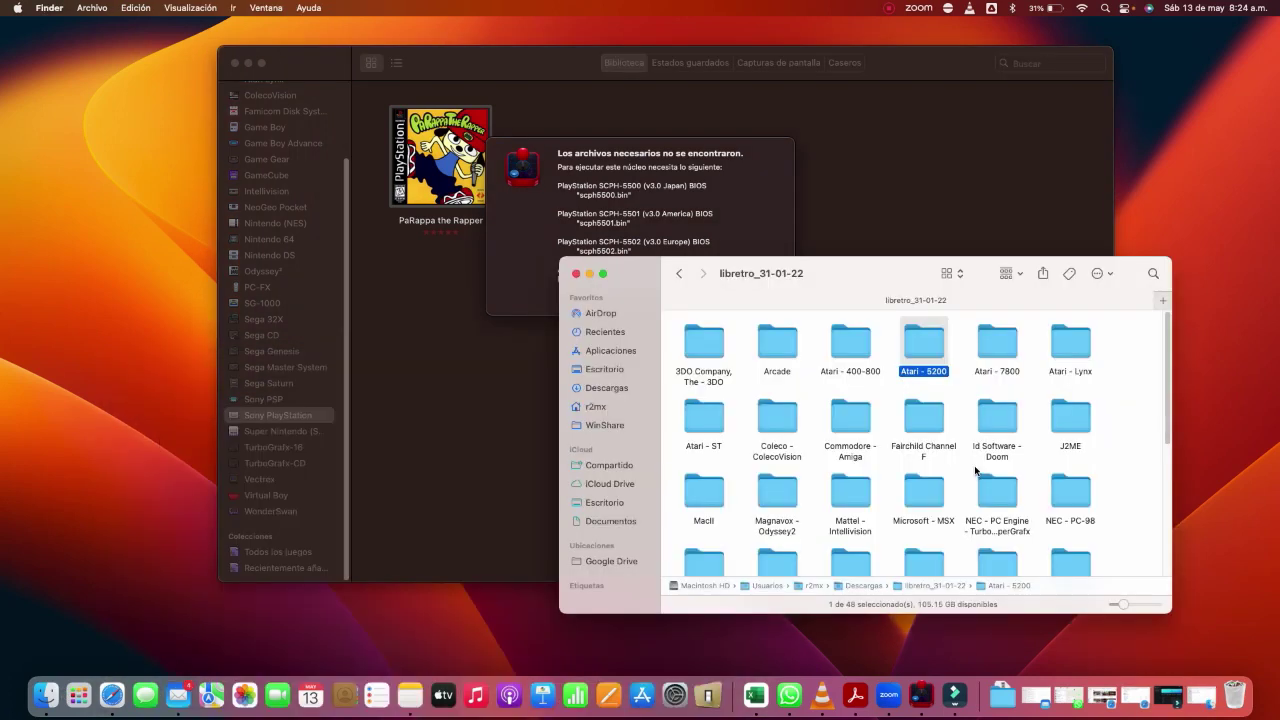
pyautogui.press('Down')
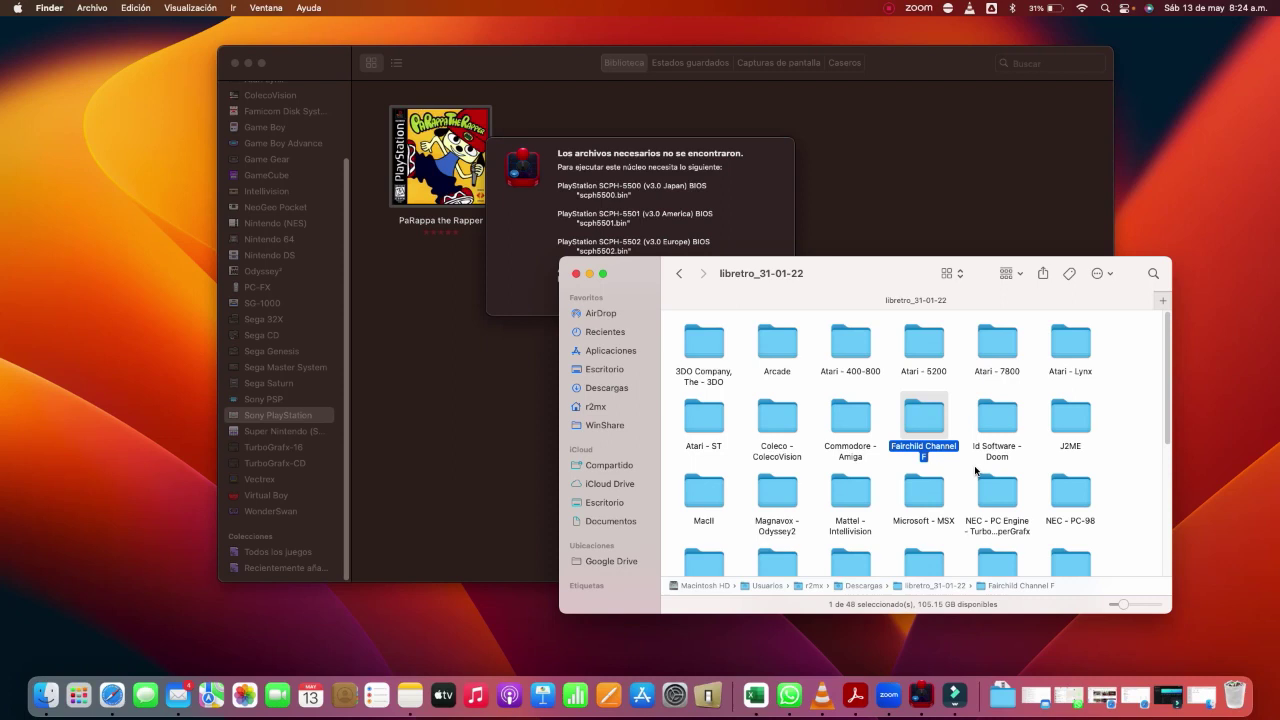
pyautogui.press('Down')
pyautogui.press('Down')
pyautogui.press('Down')
pyautogui.press('Down')
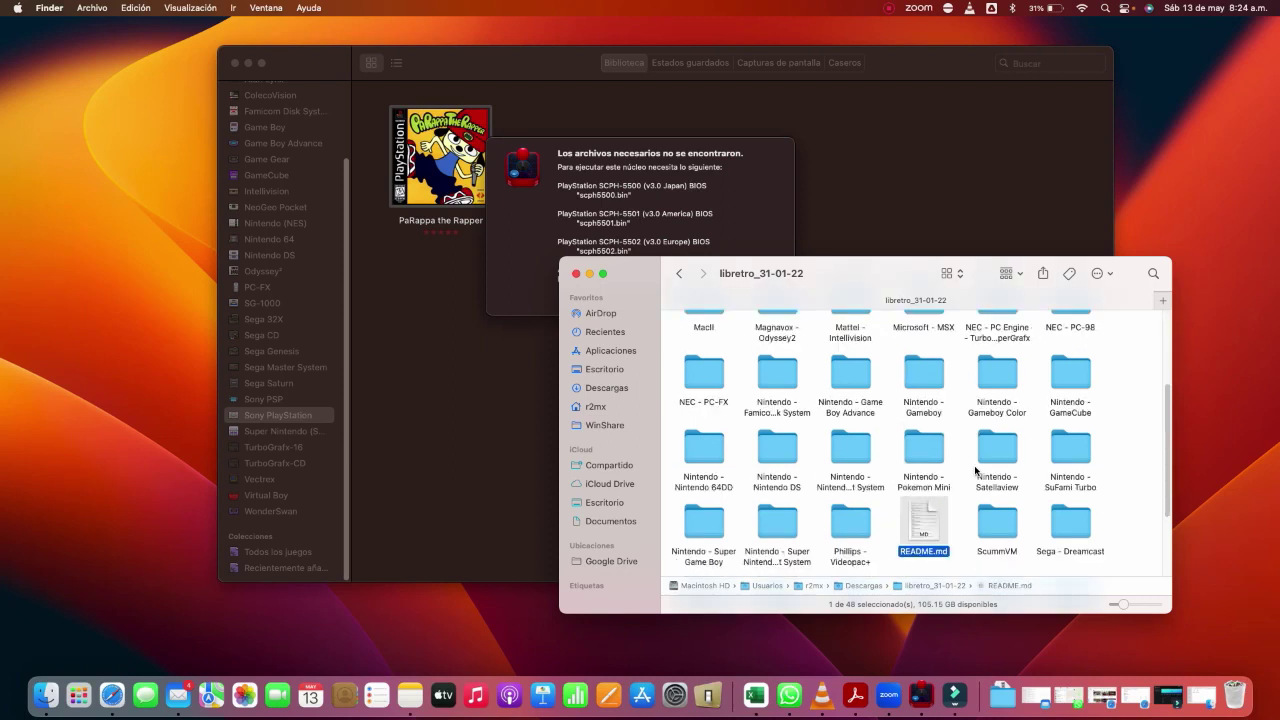
pyautogui.press('Down')
pyautogui.press('Down')
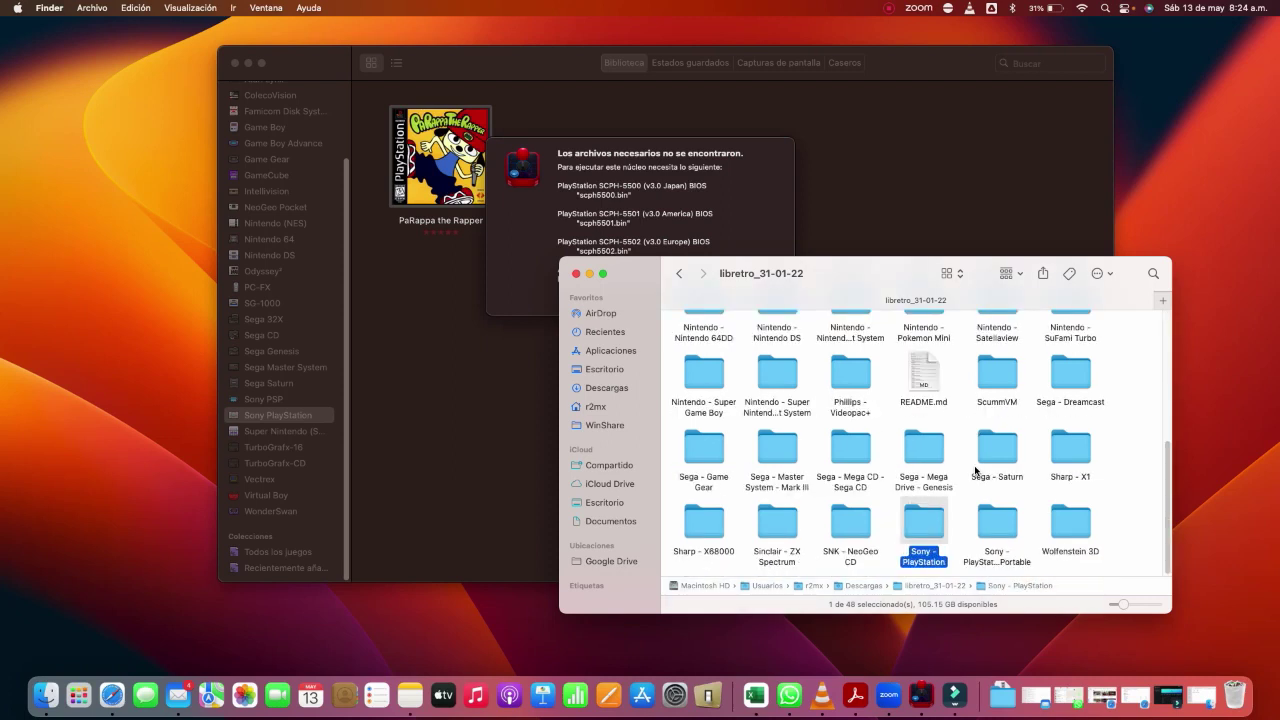
pyautogui.press('Right')
pyautogui.press('Left')
pyautogui.press('super+Down')
pyautogui.moveTo(795, 264); pyautogui.dragTo(709, 346)
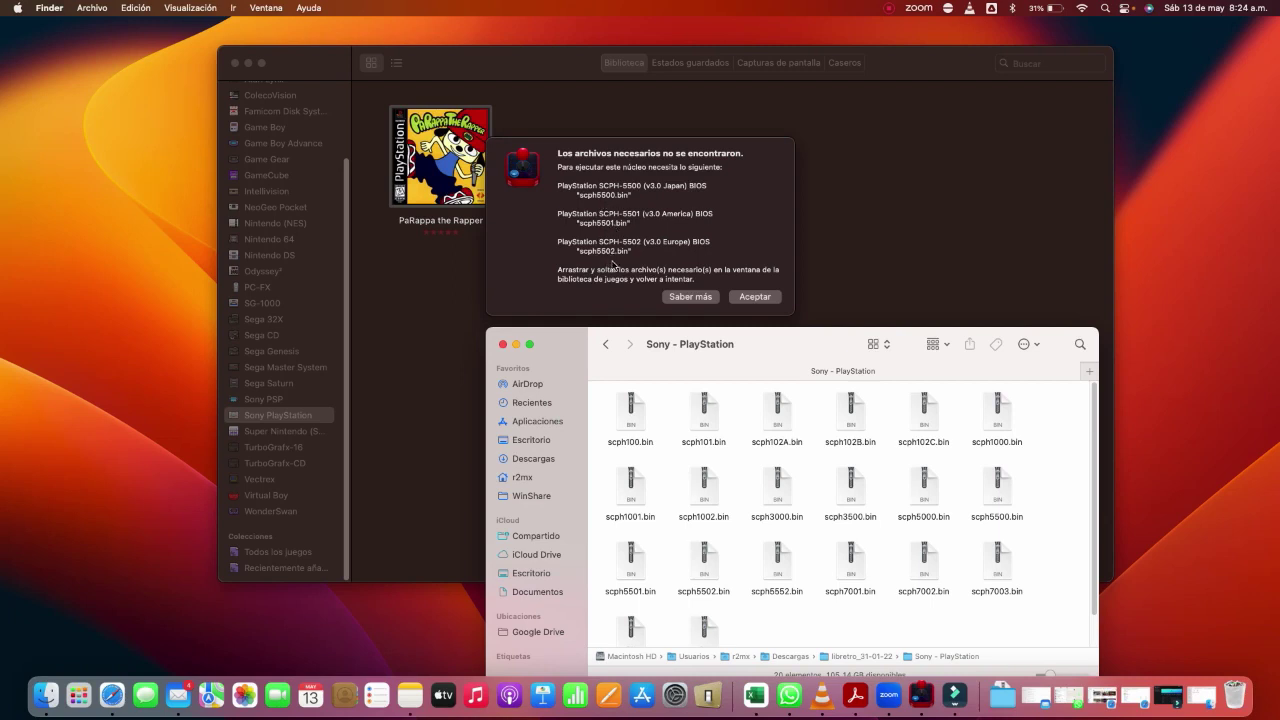
# Dismiss the required-files message, drop scph5501.bin into the OpenEmu library and allow access to the Descargas folder.
pyautogui.scroll(-2, 761, 548)
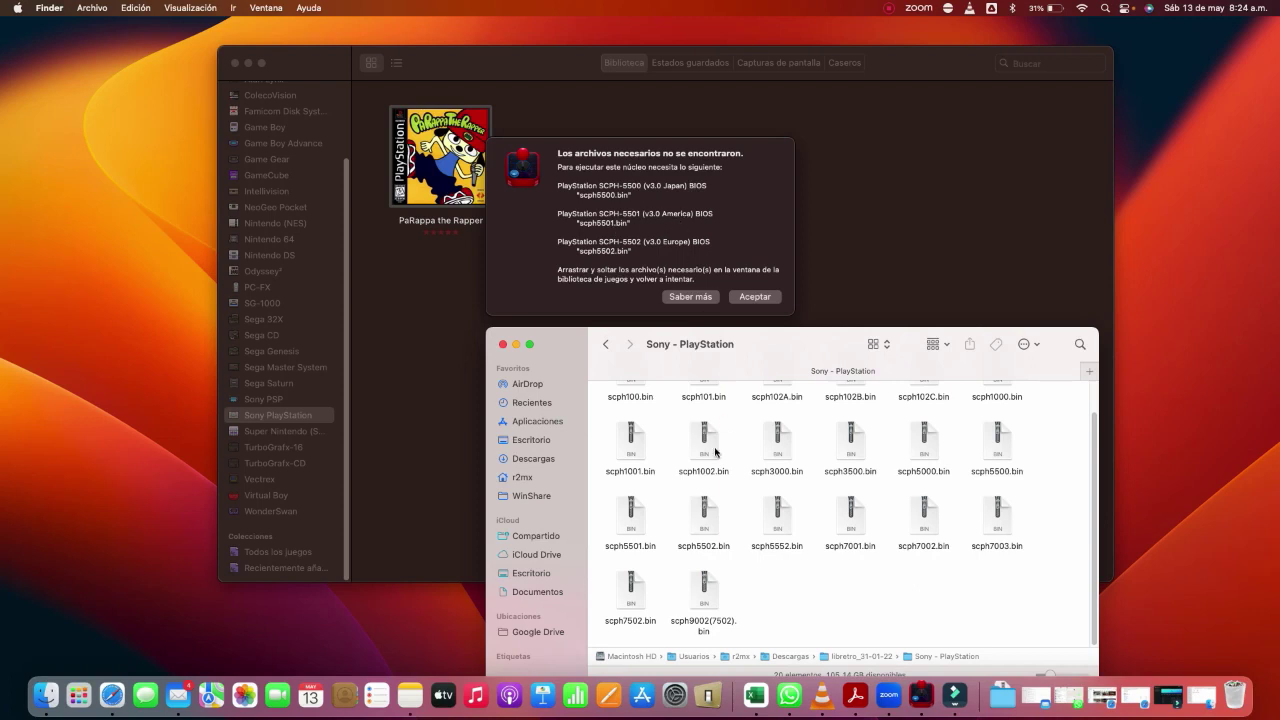
pyautogui.click(639, 525)
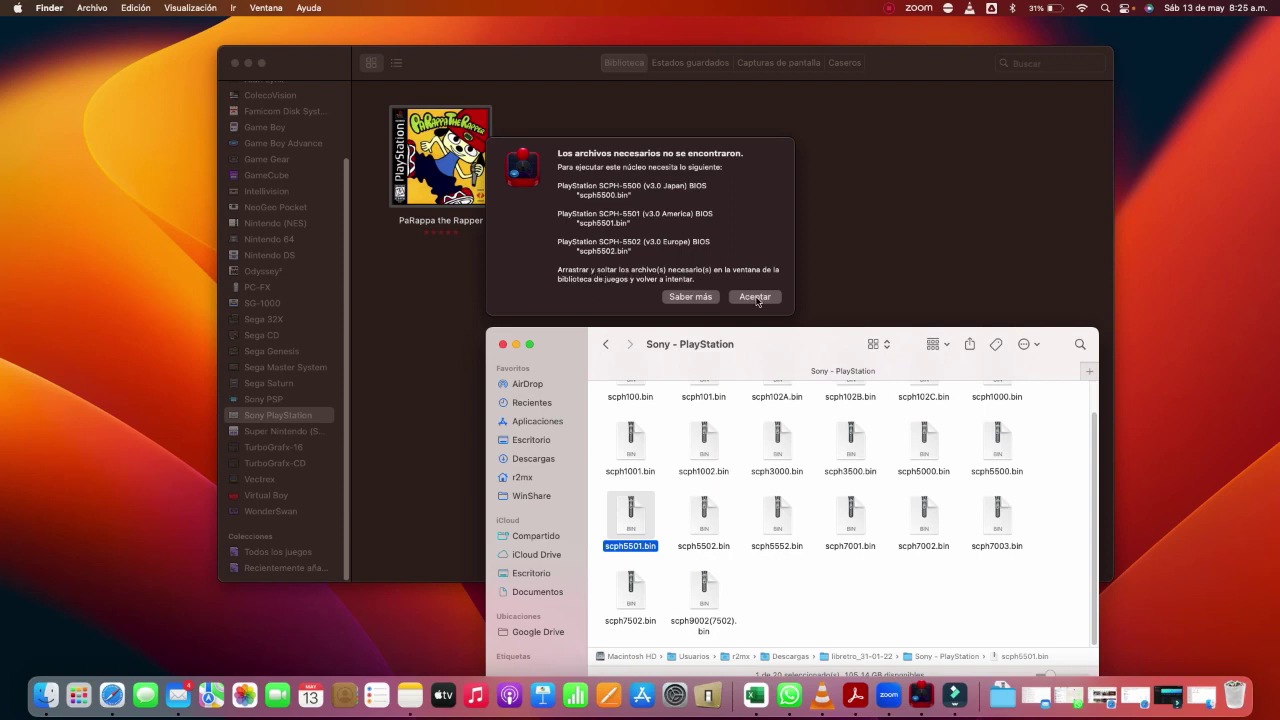
pyautogui.click(757, 300)
pyautogui.click(819, 622)
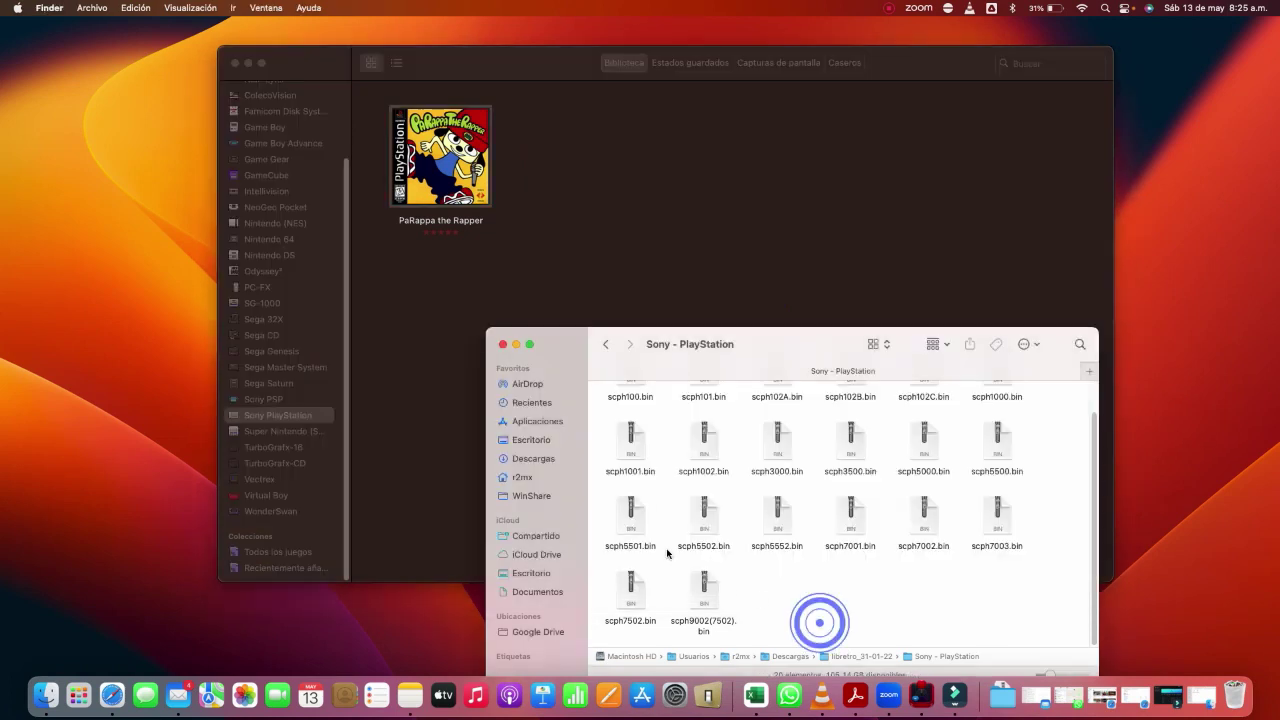
pyautogui.moveTo(634, 524); pyautogui.dragTo(730, 282)
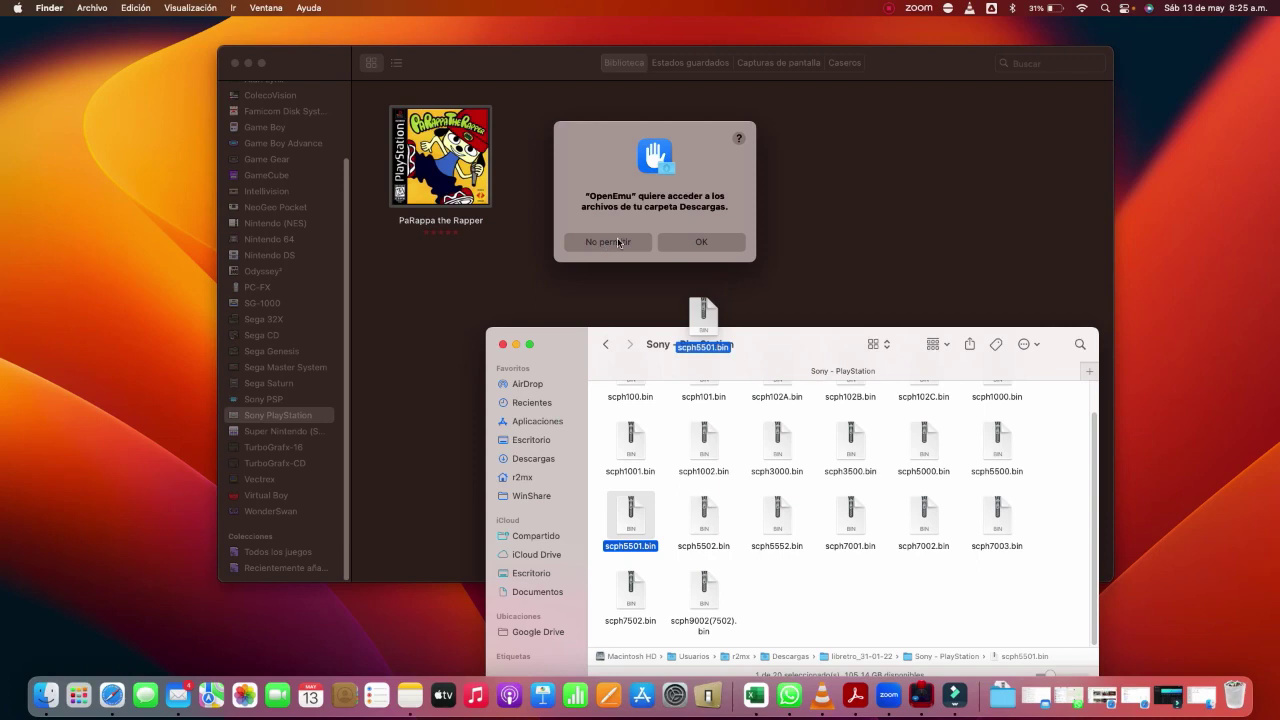
pyautogui.click(703, 244)
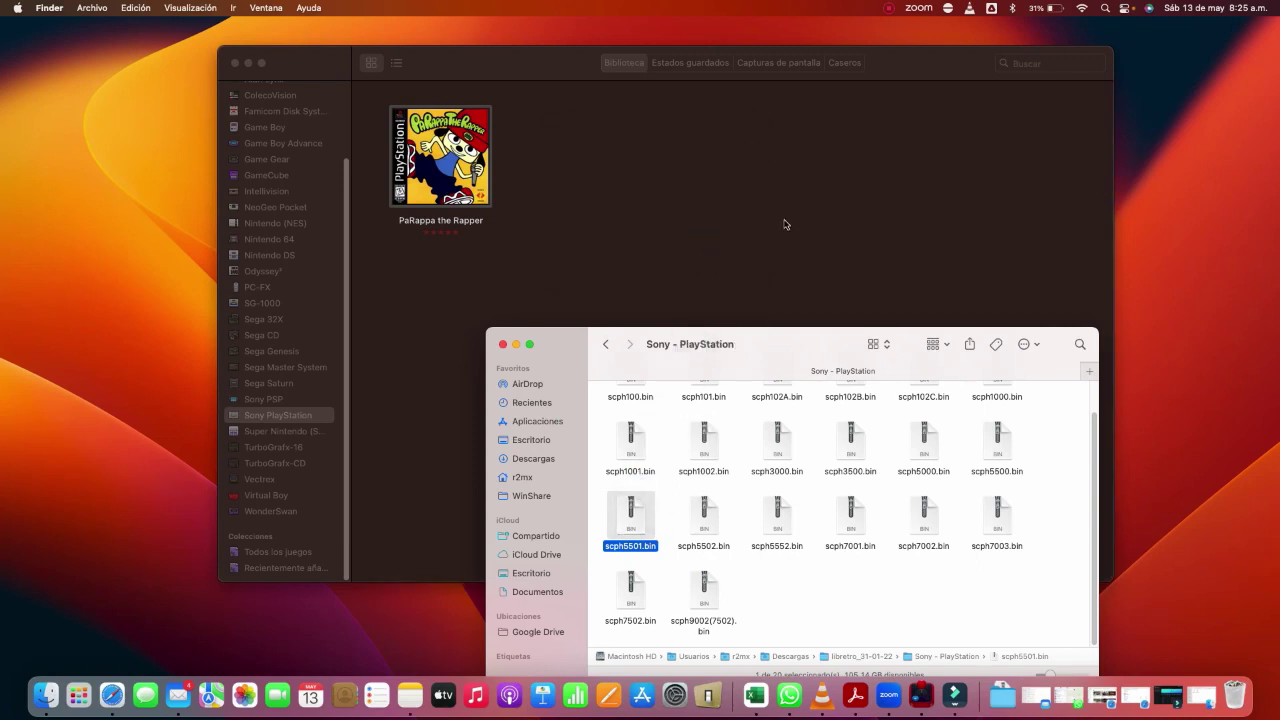
# Move the Finder window aside, try to launch PaRappa the Rapper and dismiss the required-files message.
pyautogui.moveTo(790, 336); pyautogui.dragTo(851, 357)
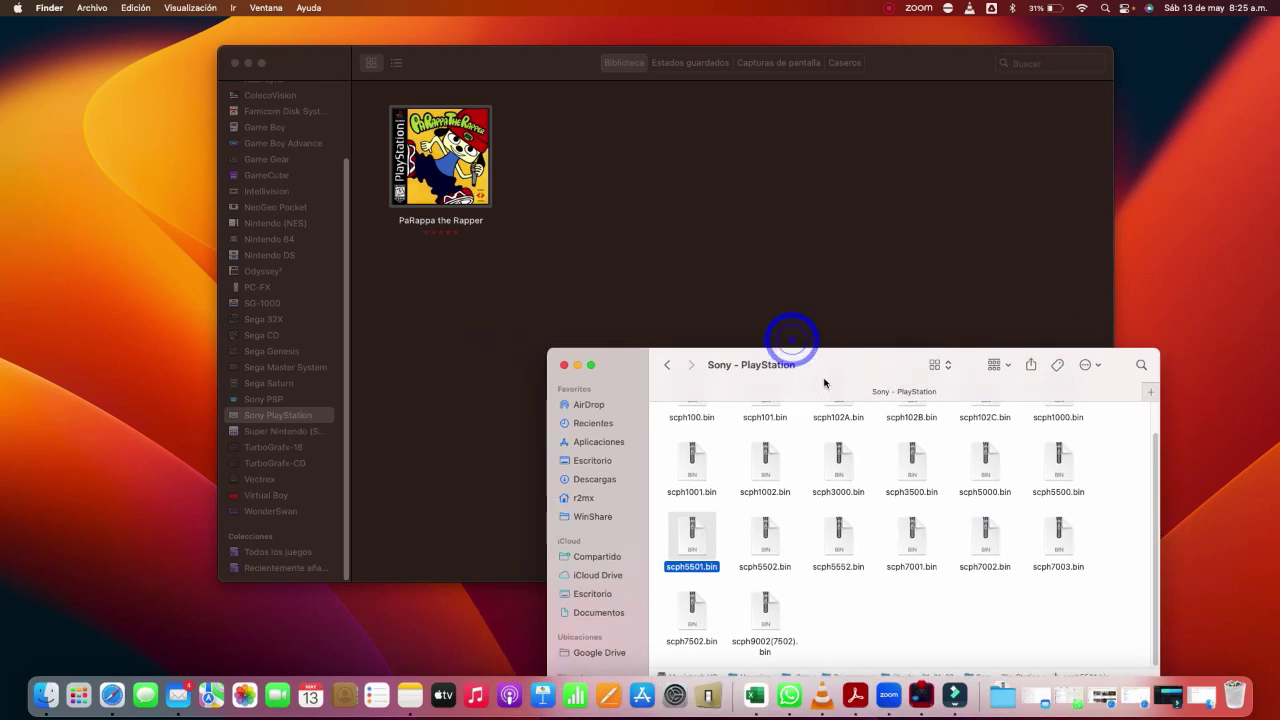
pyautogui.click(551, 205)
pyautogui.doubleClick(468, 178)
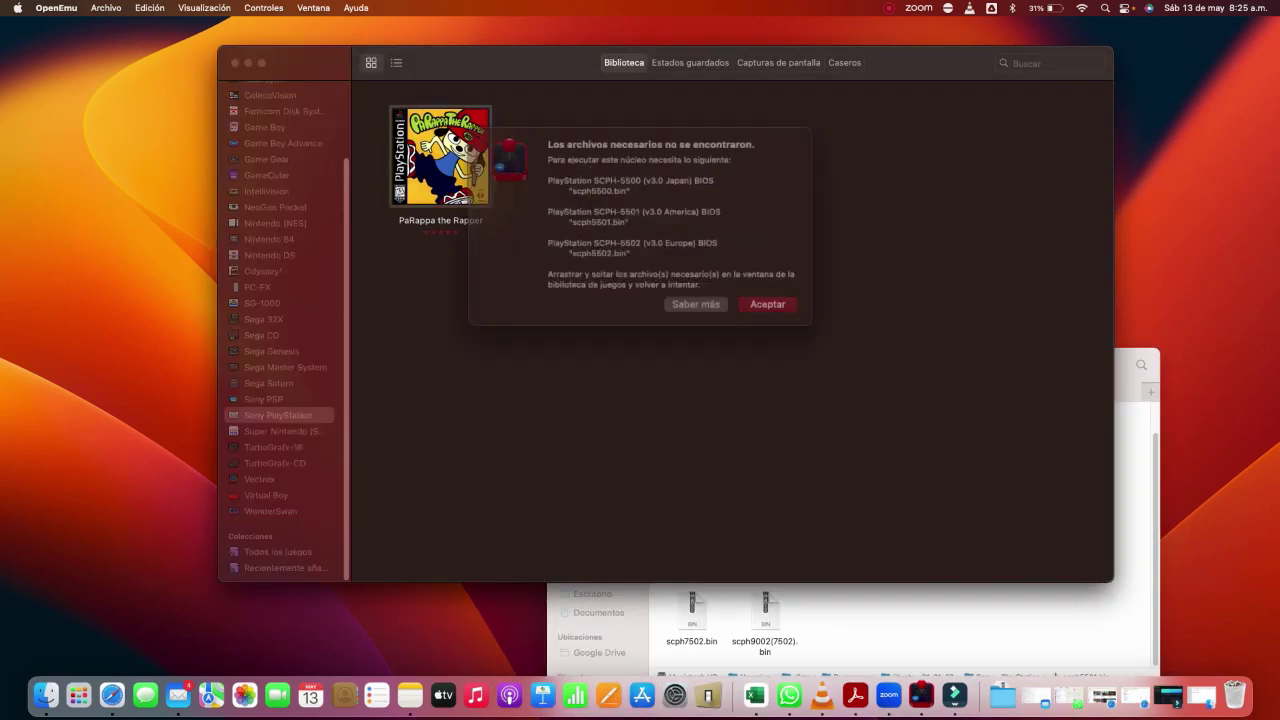
pyautogui.click(745, 297)
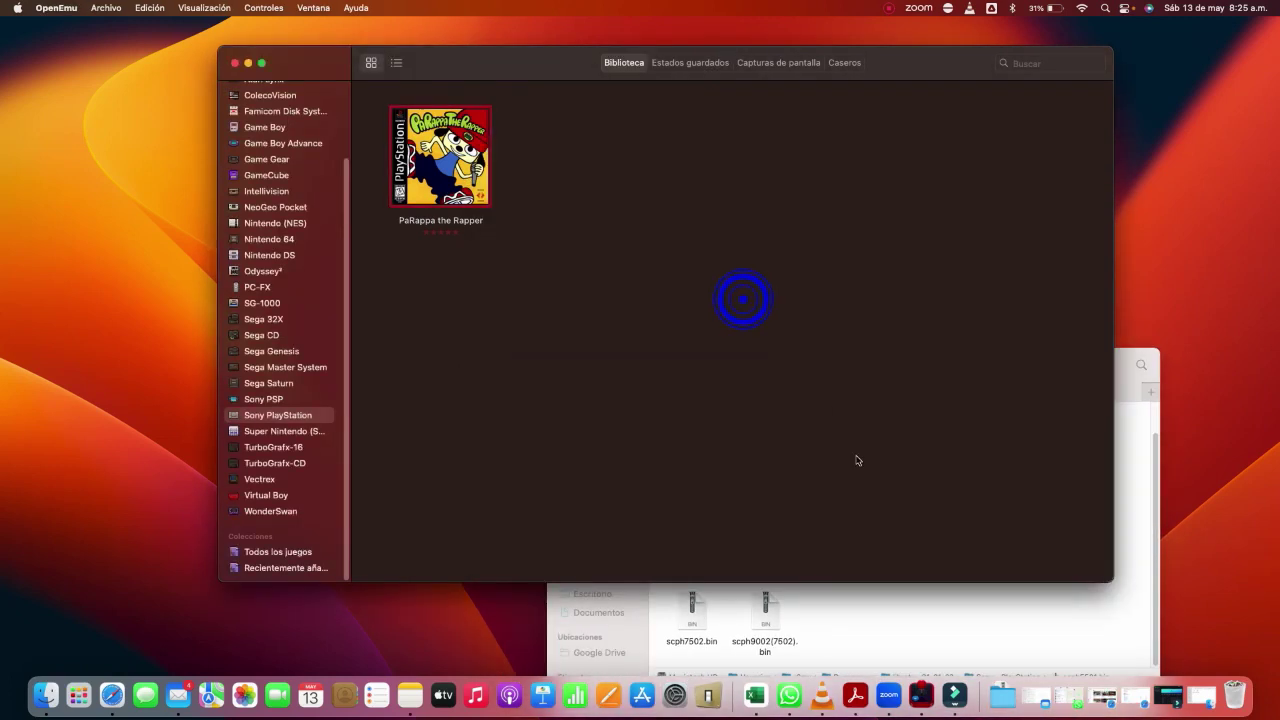
# Add the scph5501.bin BIOS to the OpenEmu library again and relaunch PaRappa the Rapper.
pyautogui.click(873, 625)
pyautogui.moveTo(697, 543); pyautogui.dragTo(736, 209)
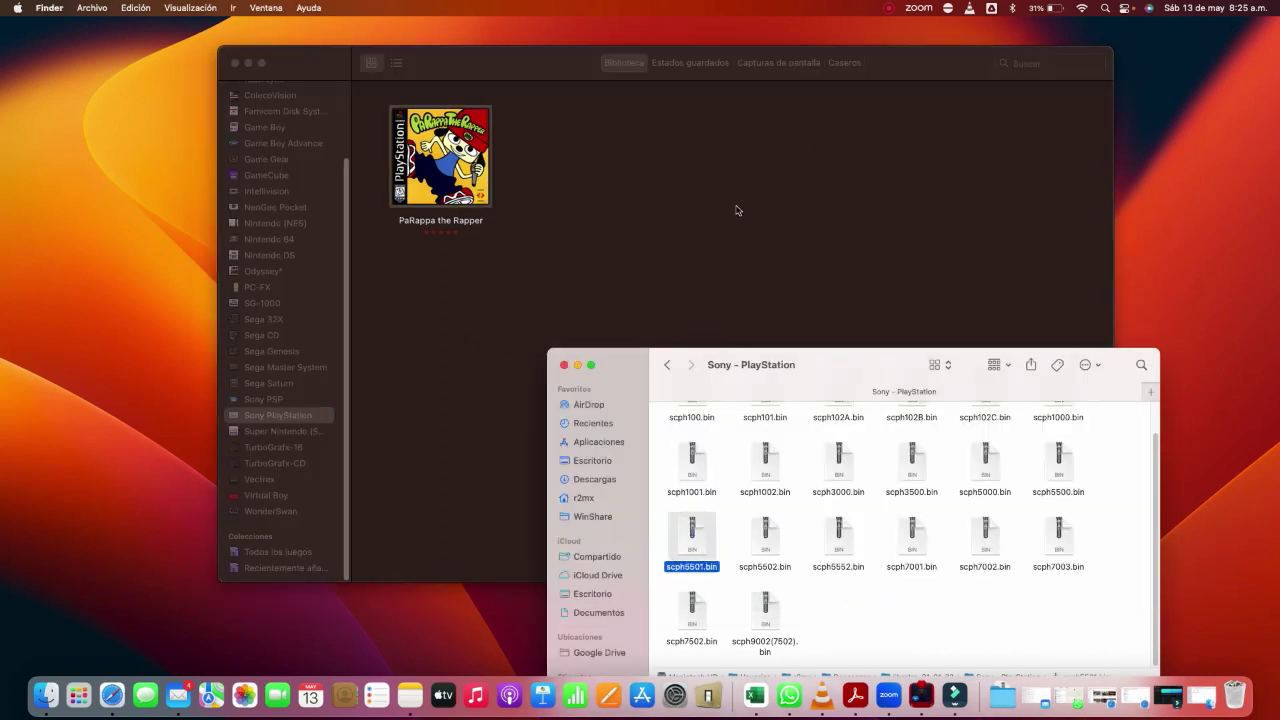
pyautogui.click(634, 229)
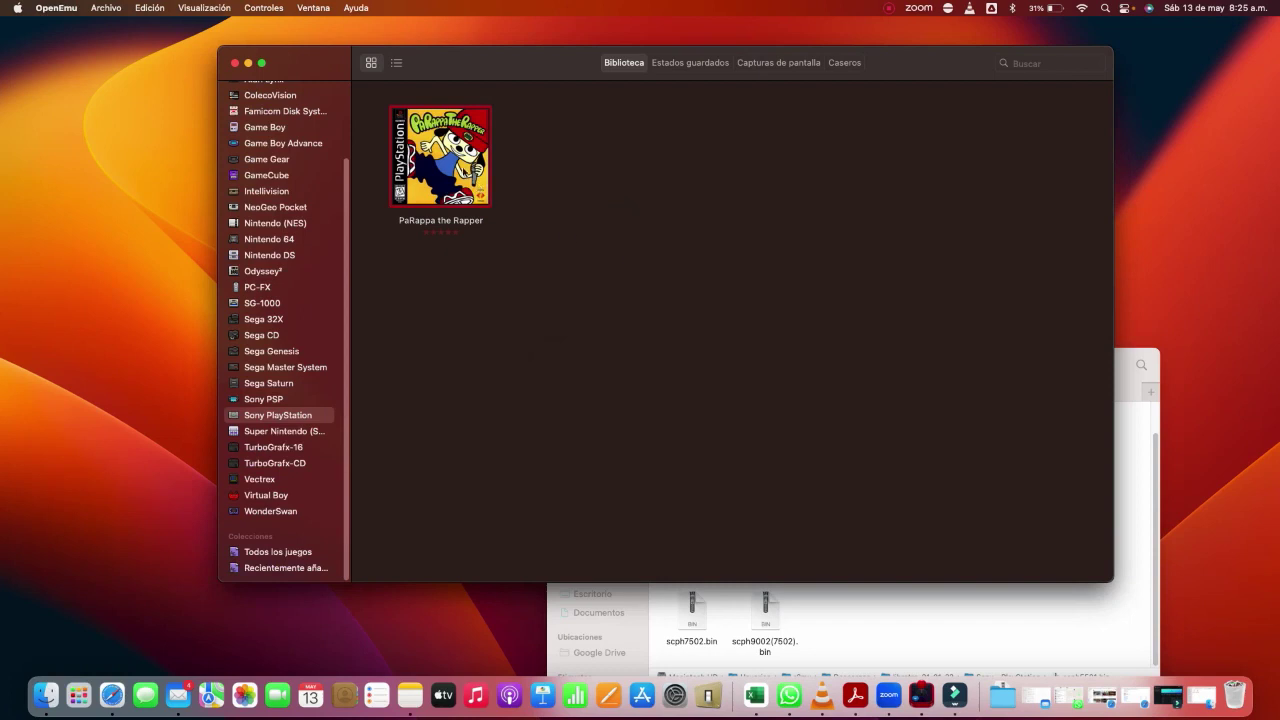
pyautogui.doubleClick(460, 170)
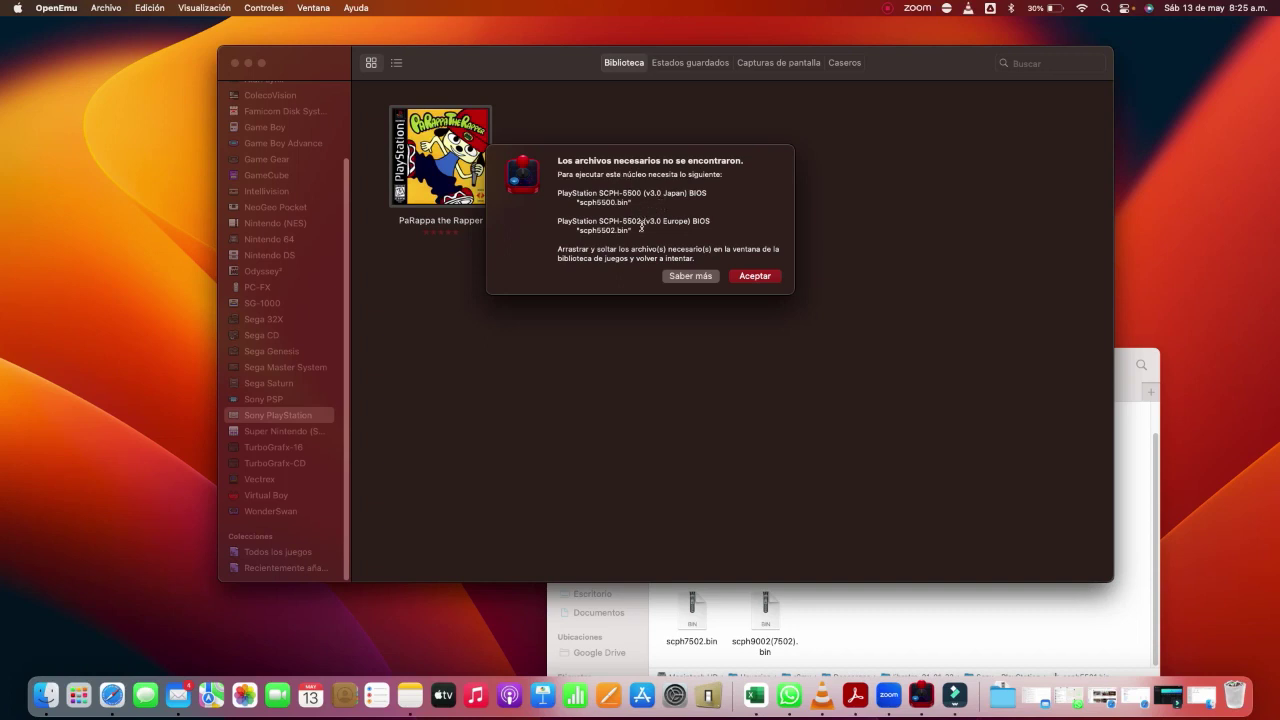
# Dismiss the required-files message and add the scph5500.bin and scph5502.bin BIOS files from the Sony - PlayStation folder to the OpenEmu library.
pyautogui.click(750, 280)
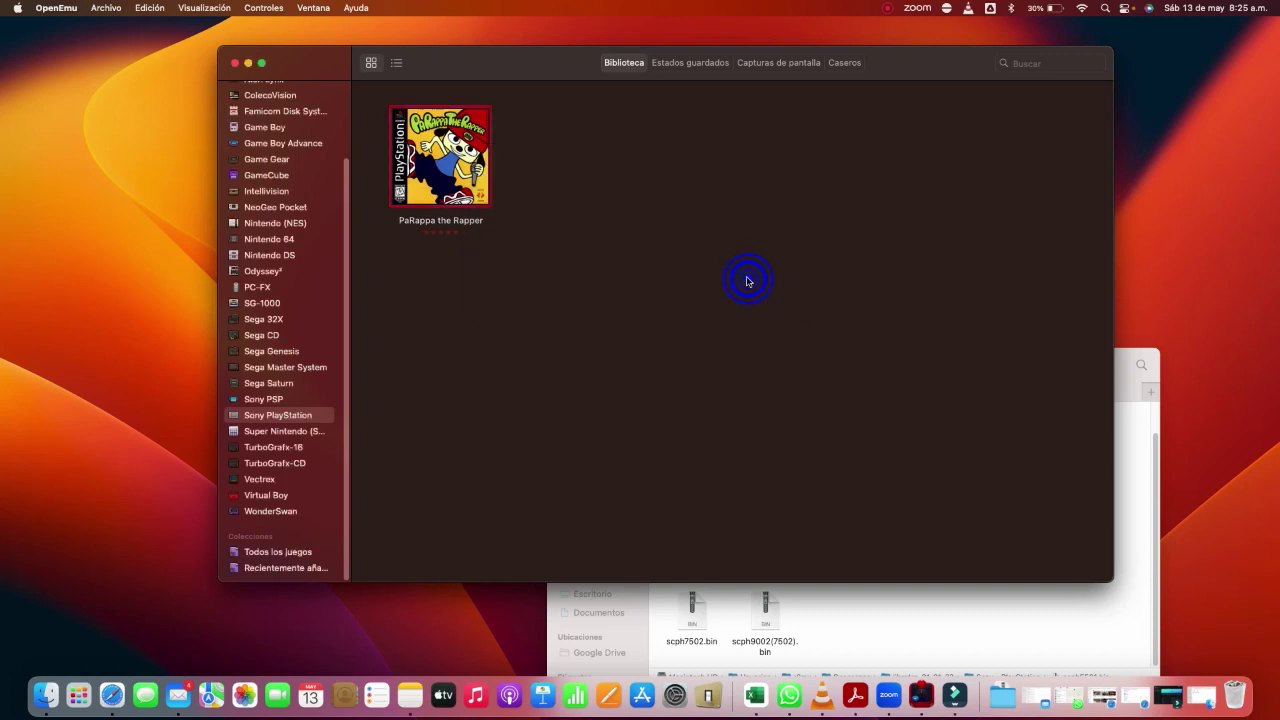
pyautogui.click(855, 599)
pyautogui.click(766, 531)
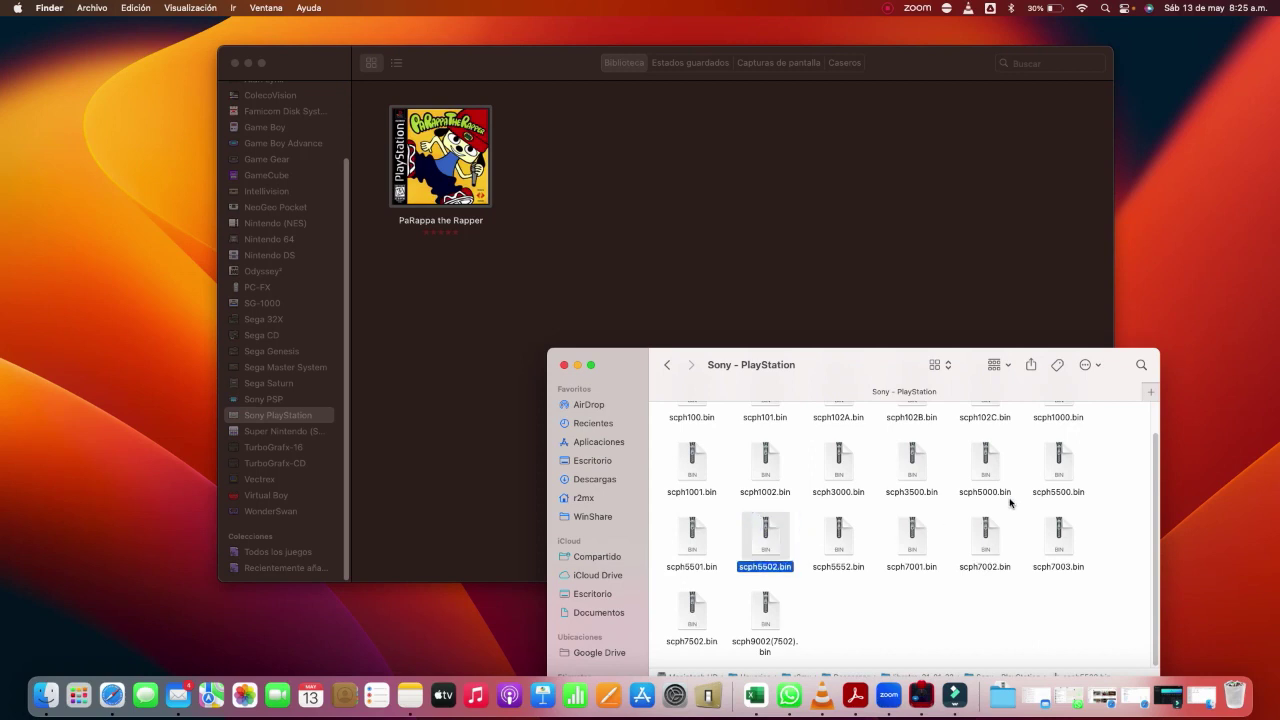
pyautogui.keyDown('super'); pyautogui.click(1058, 470); pyautogui.keyUp('super')
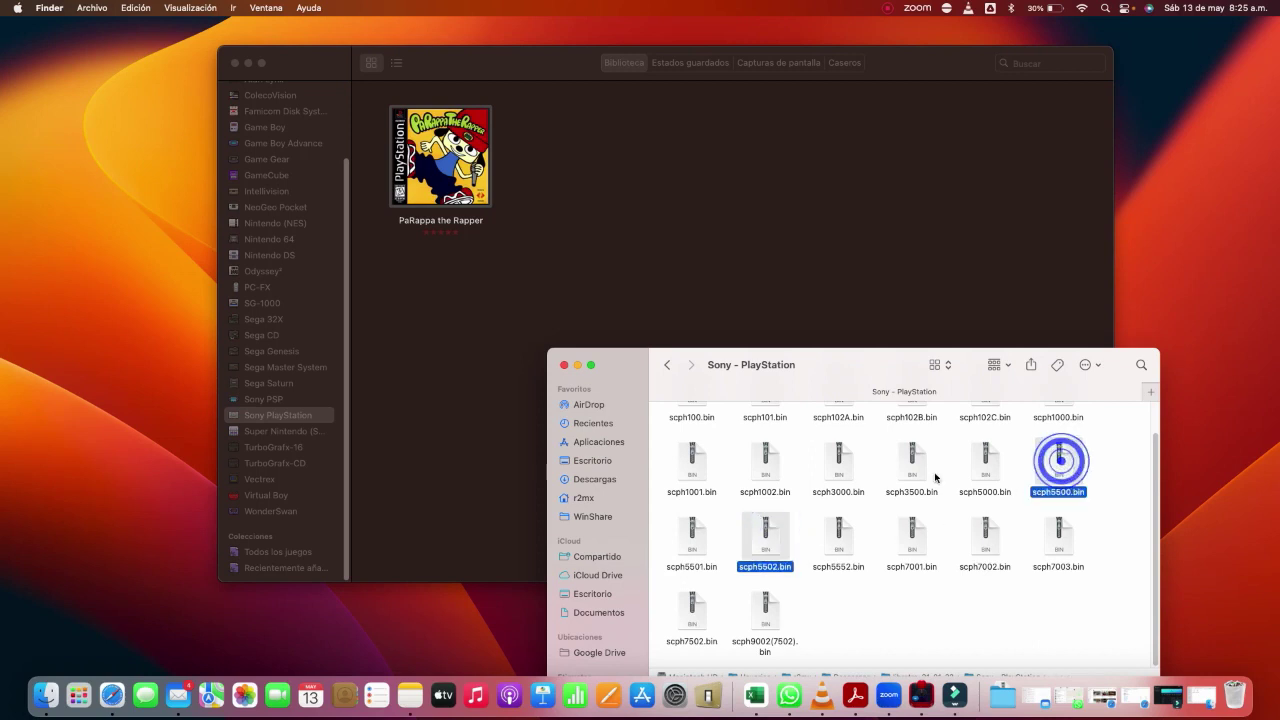
pyautogui.moveTo(1058, 458); pyautogui.dragTo(757, 198)
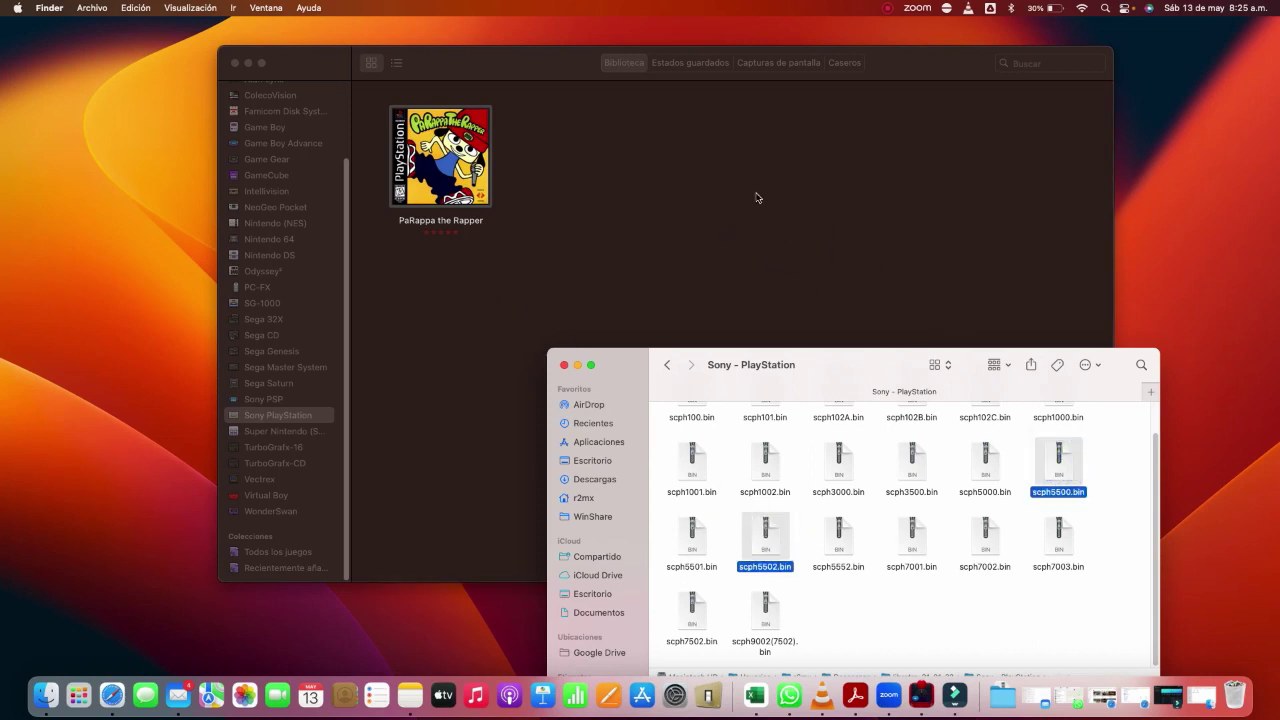
# Launch PaRappa the Rapper to test the added BIOS files, and close the game once it has started.
pyautogui.click(670, 231)
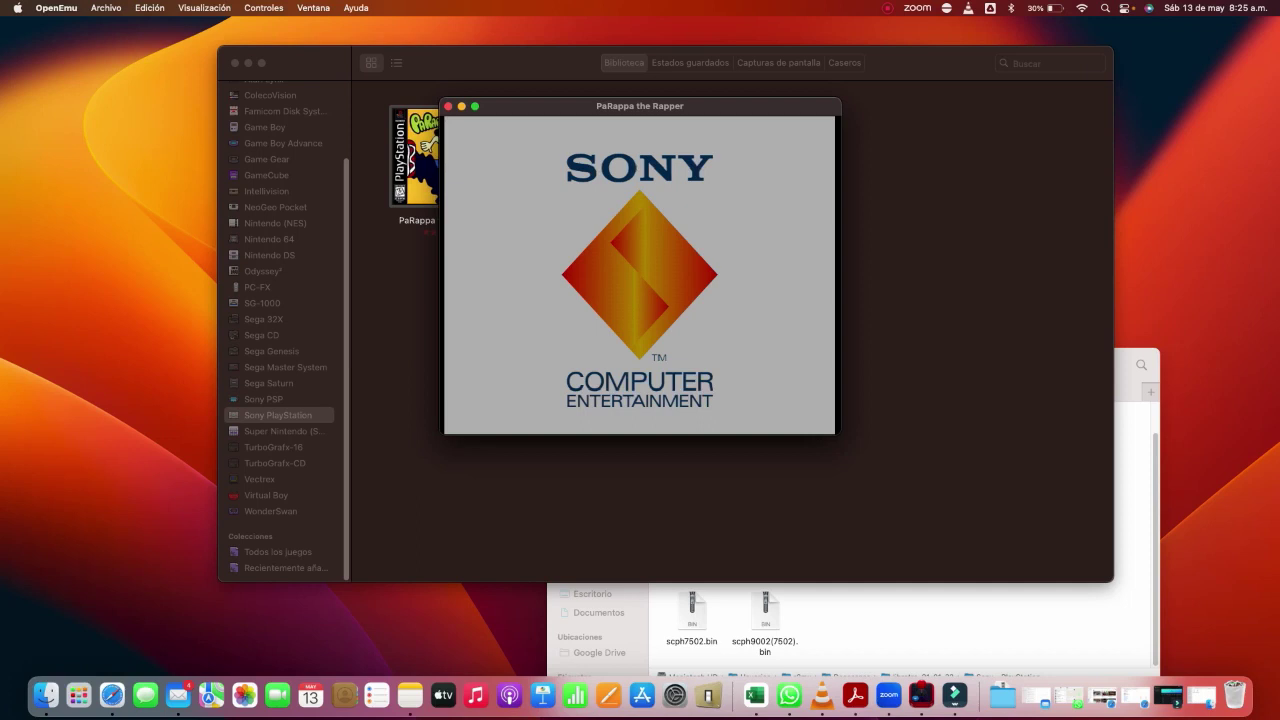
pyautogui.press('super+w')
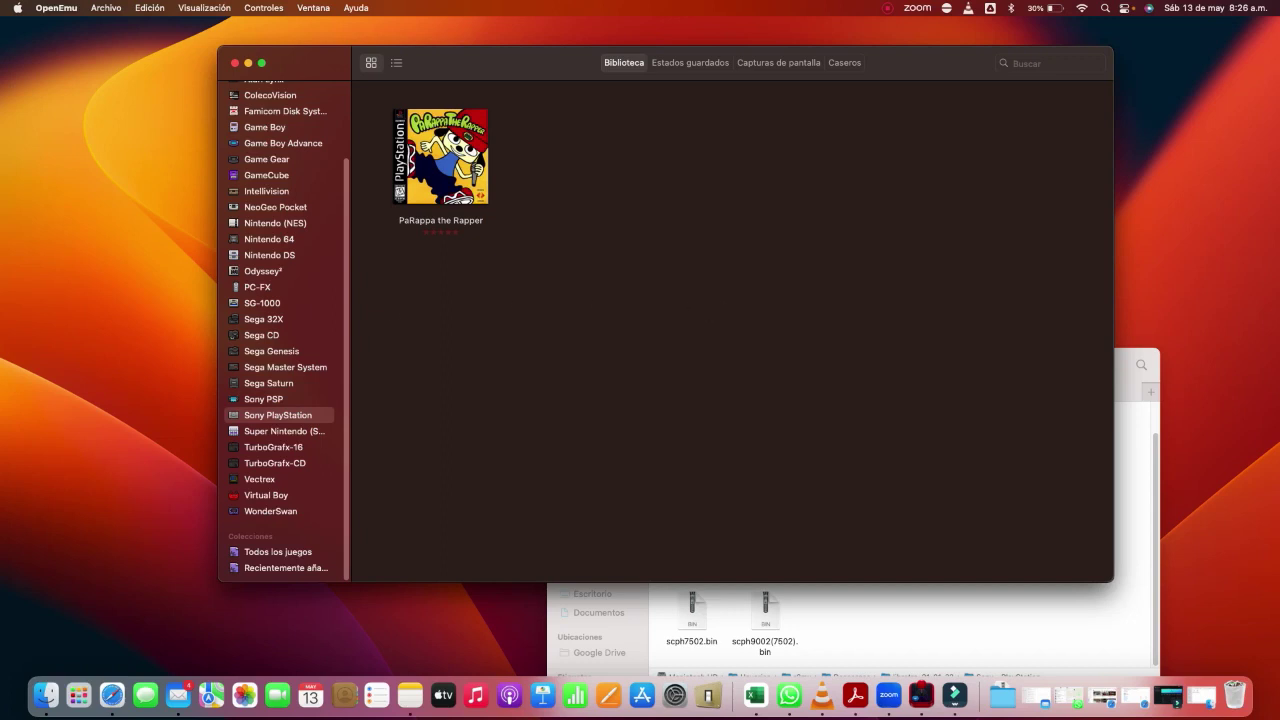
pyautogui.scroll(5, 339, 405)
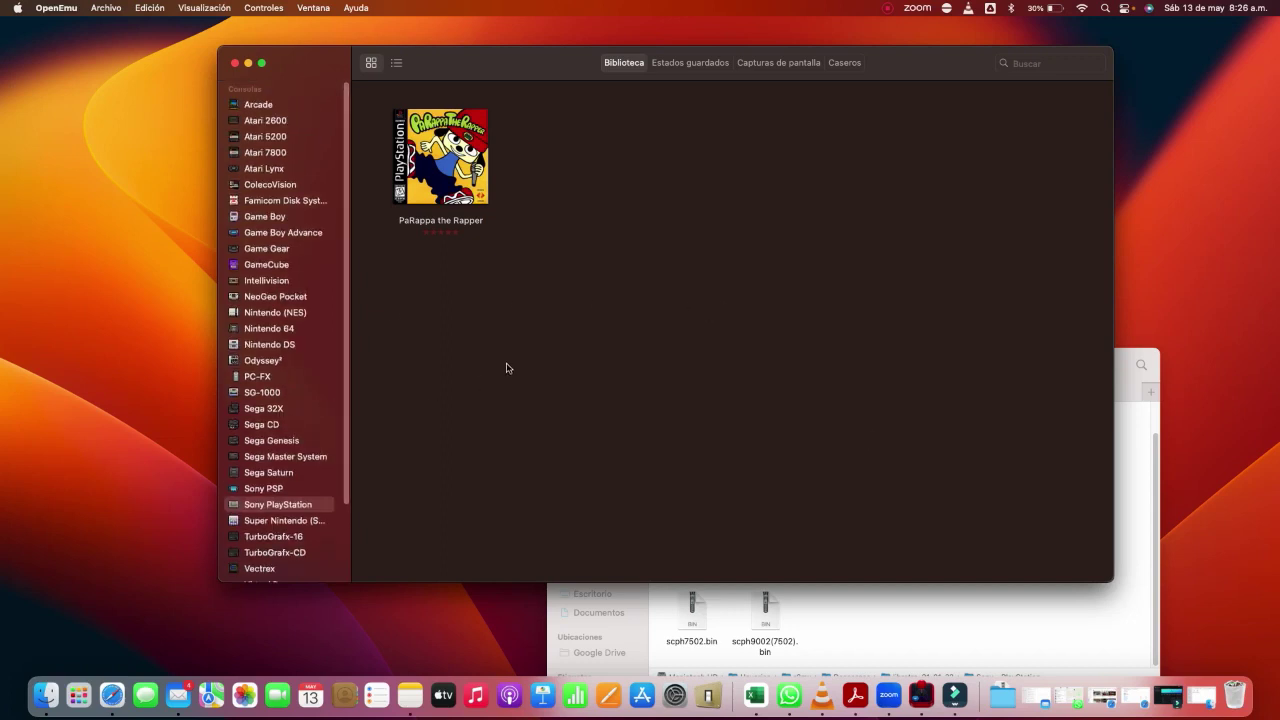
pyautogui.click(923, 624)
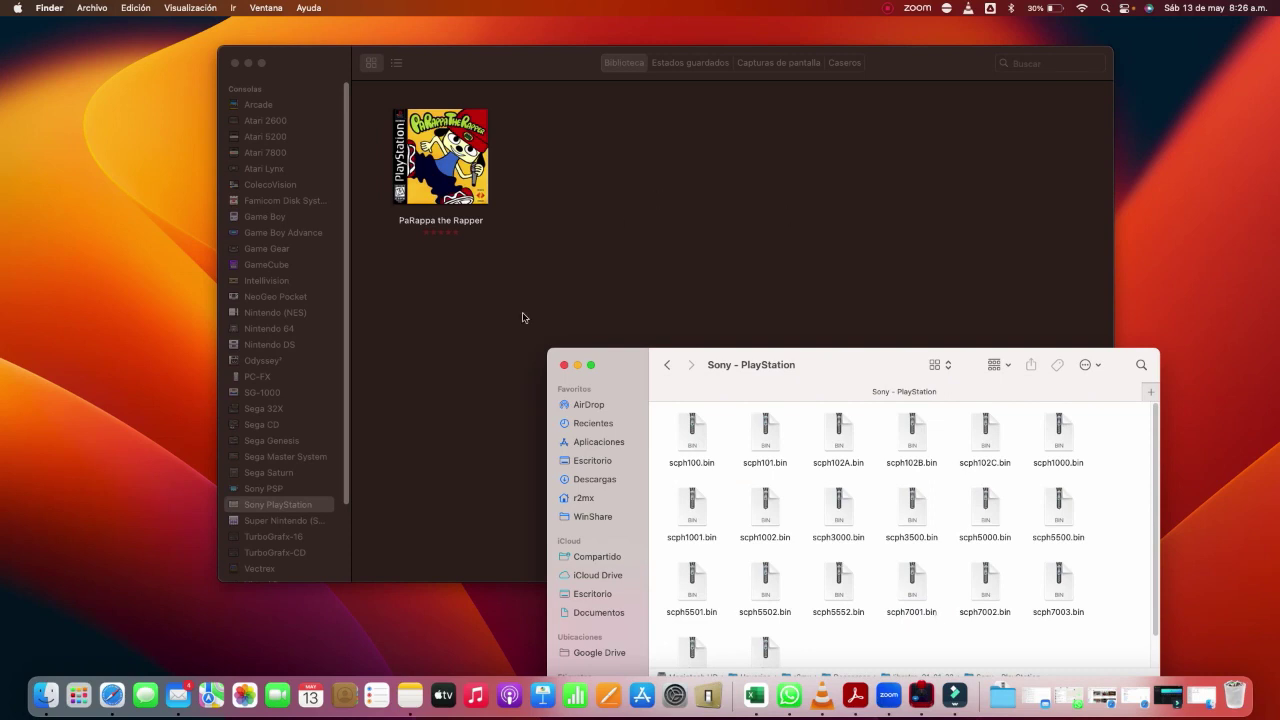
pyautogui.click(510, 281)
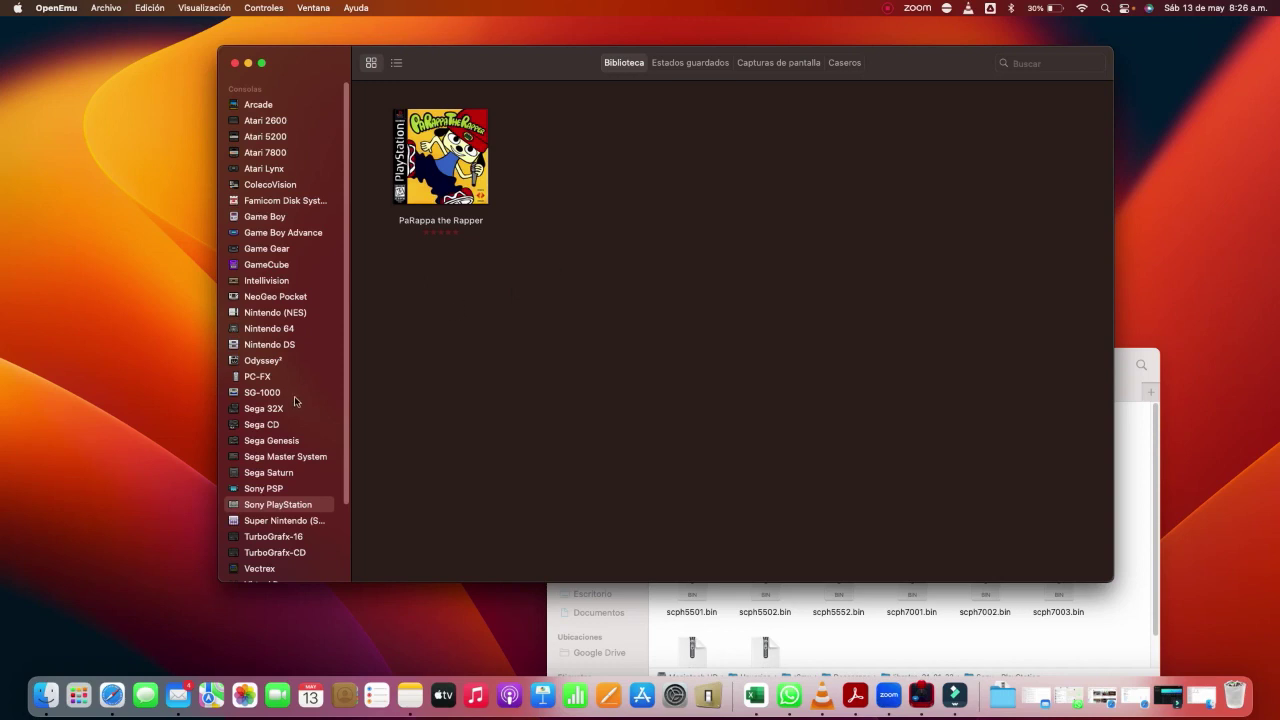
# Open Sunset Riders from the Super Nintendo library and install the Snes9X core it needs.
pyautogui.scroll(-3, 306, 395)
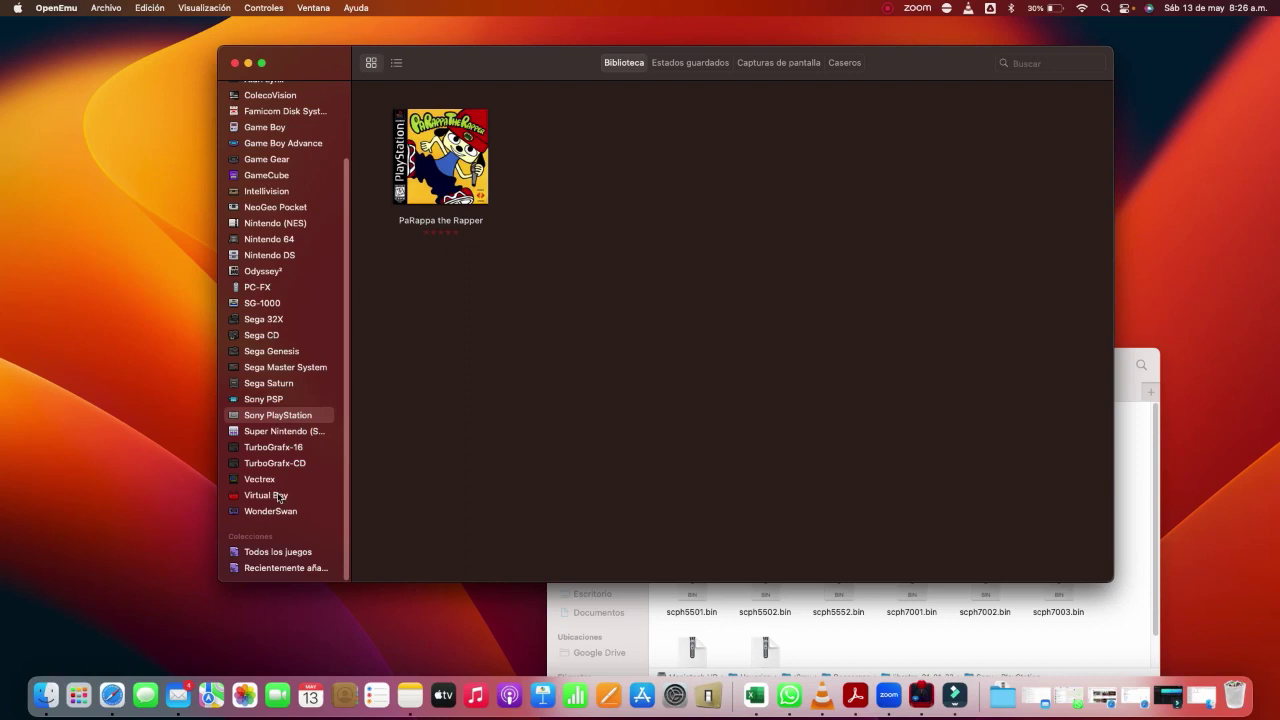
pyautogui.click(278, 434)
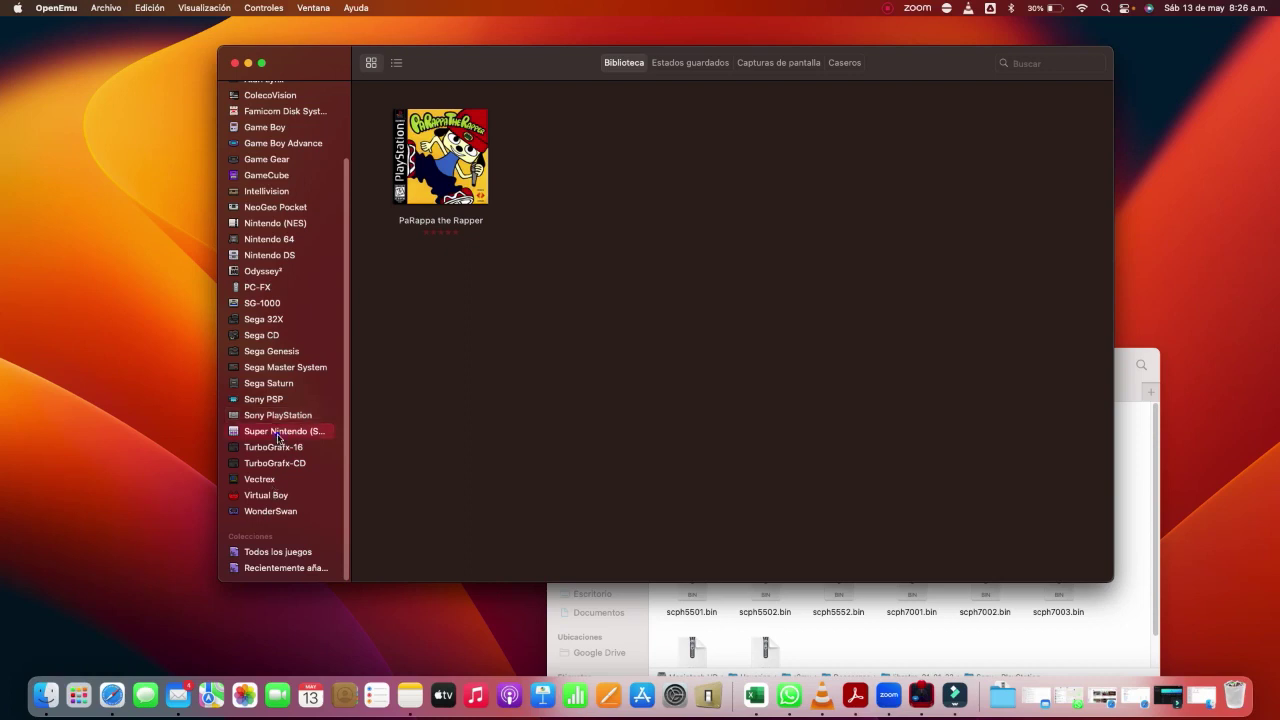
pyautogui.doubleClick(454, 198)
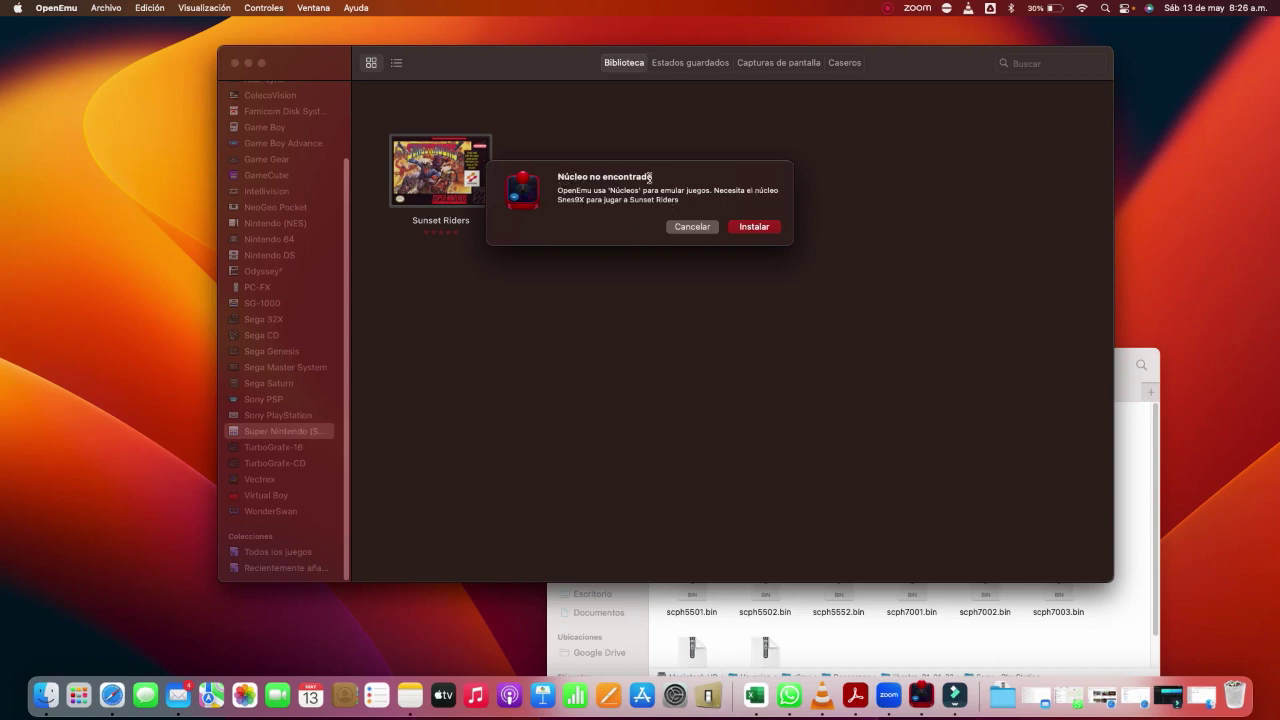
pyautogui.click(760, 228)
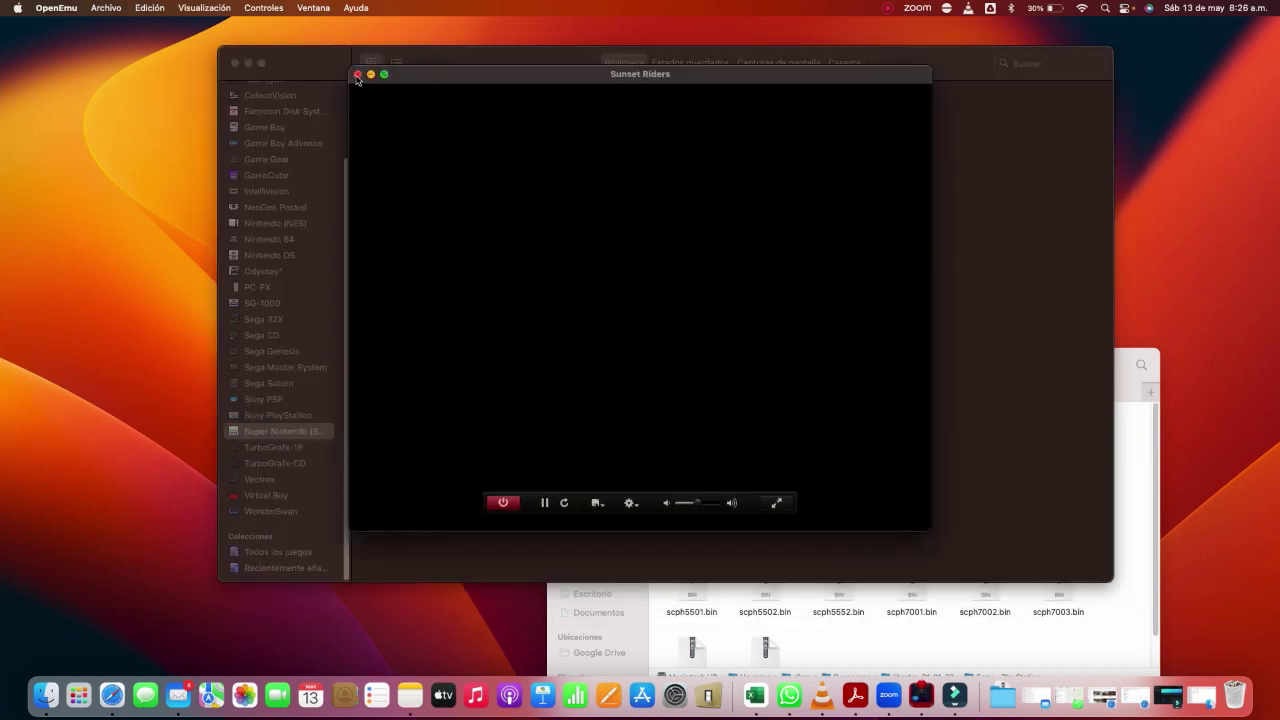
# Close the Sunset Riders game window and confirm stopping the game.
pyautogui.click(357, 74)
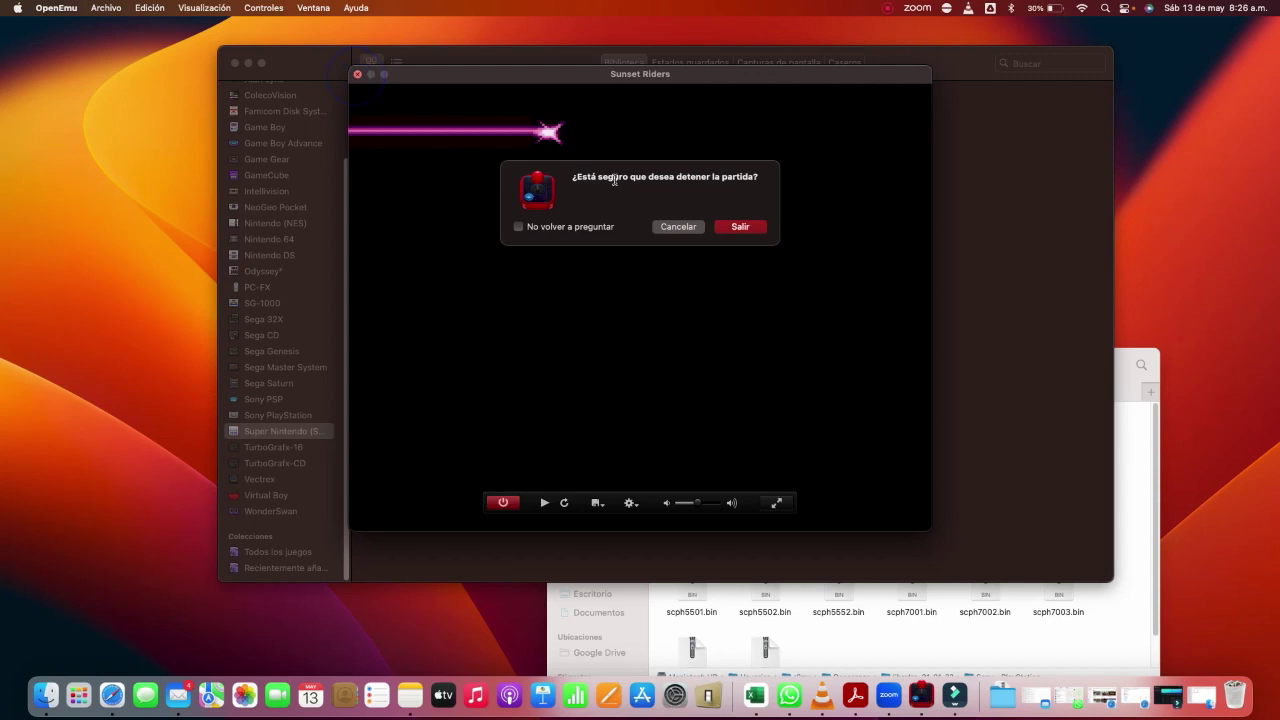
pyautogui.click(738, 226)
pyautogui.click(636, 326)
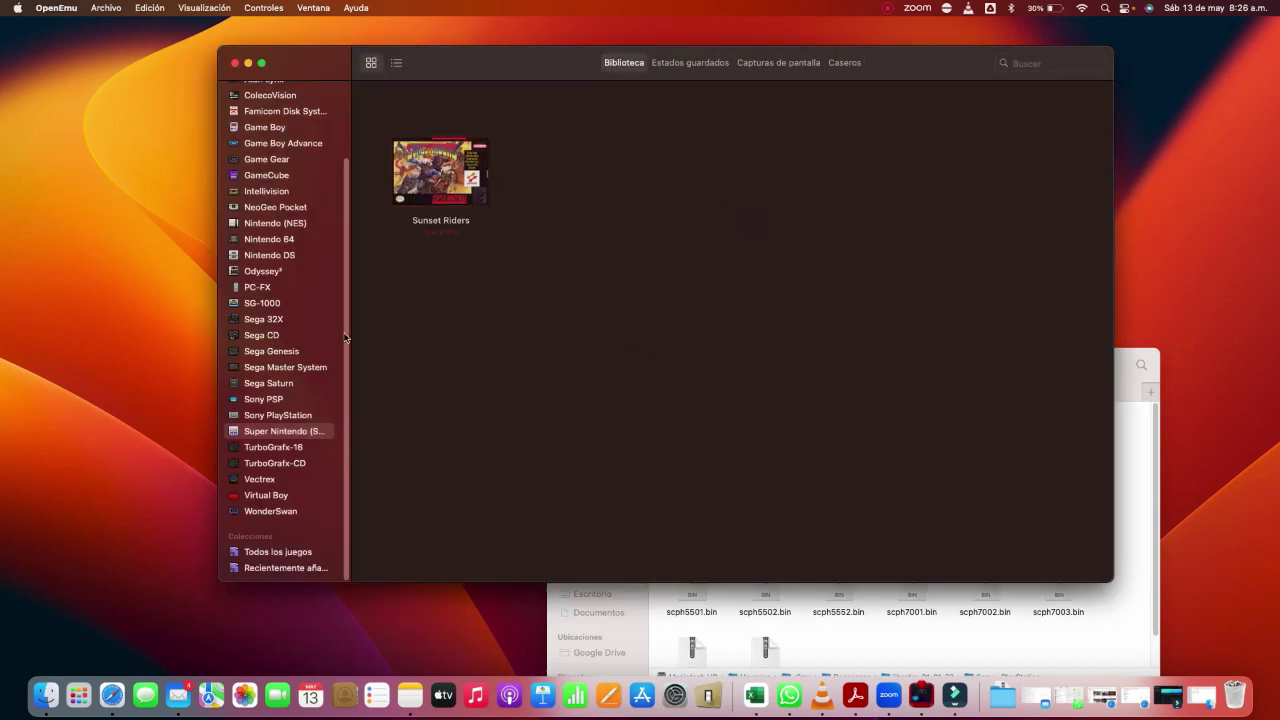
# Show the Sega CD library and discard the prompt about the disc-based games guide.
pyautogui.scroll(3, 306, 335)
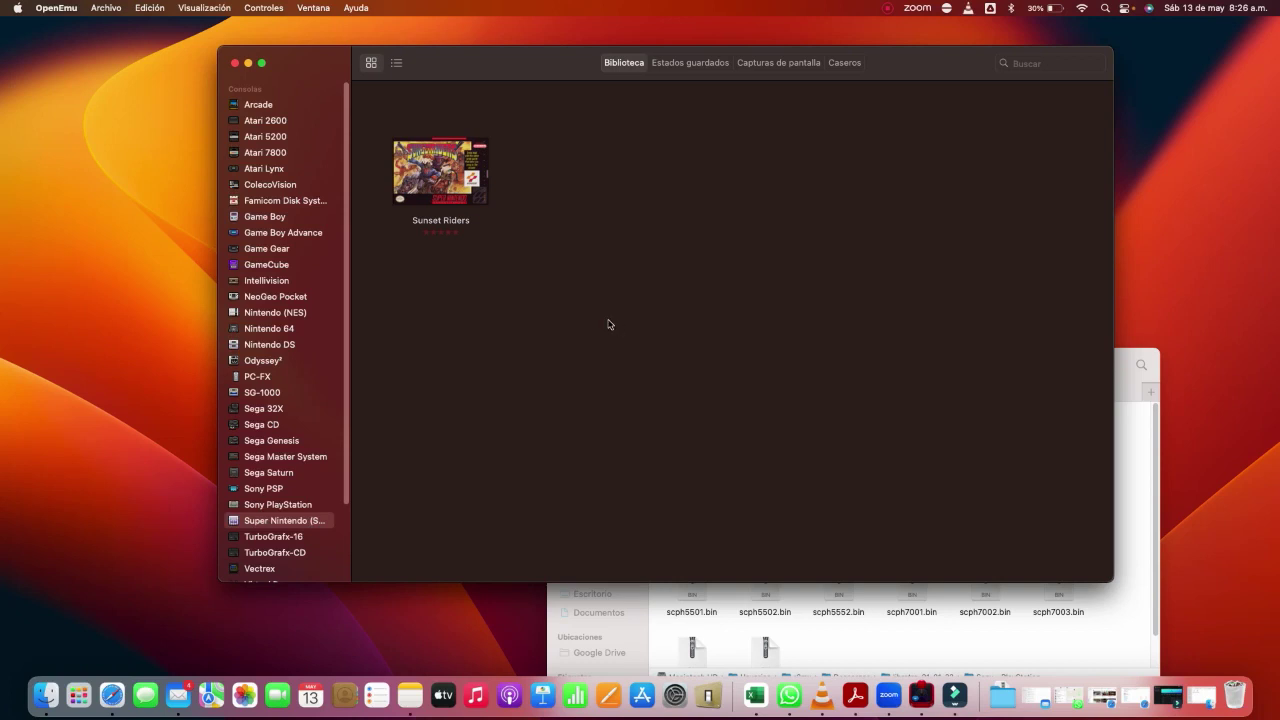
pyautogui.scroll(-3, 317, 331)
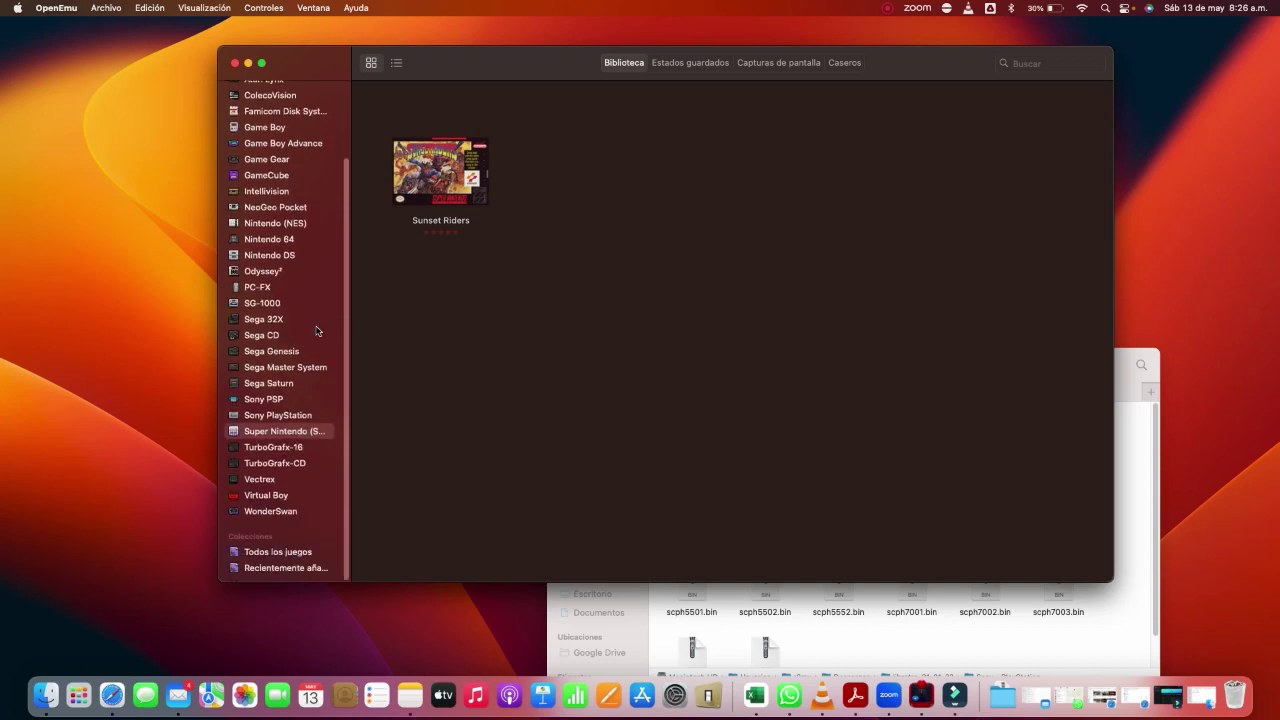
pyautogui.click(263, 338)
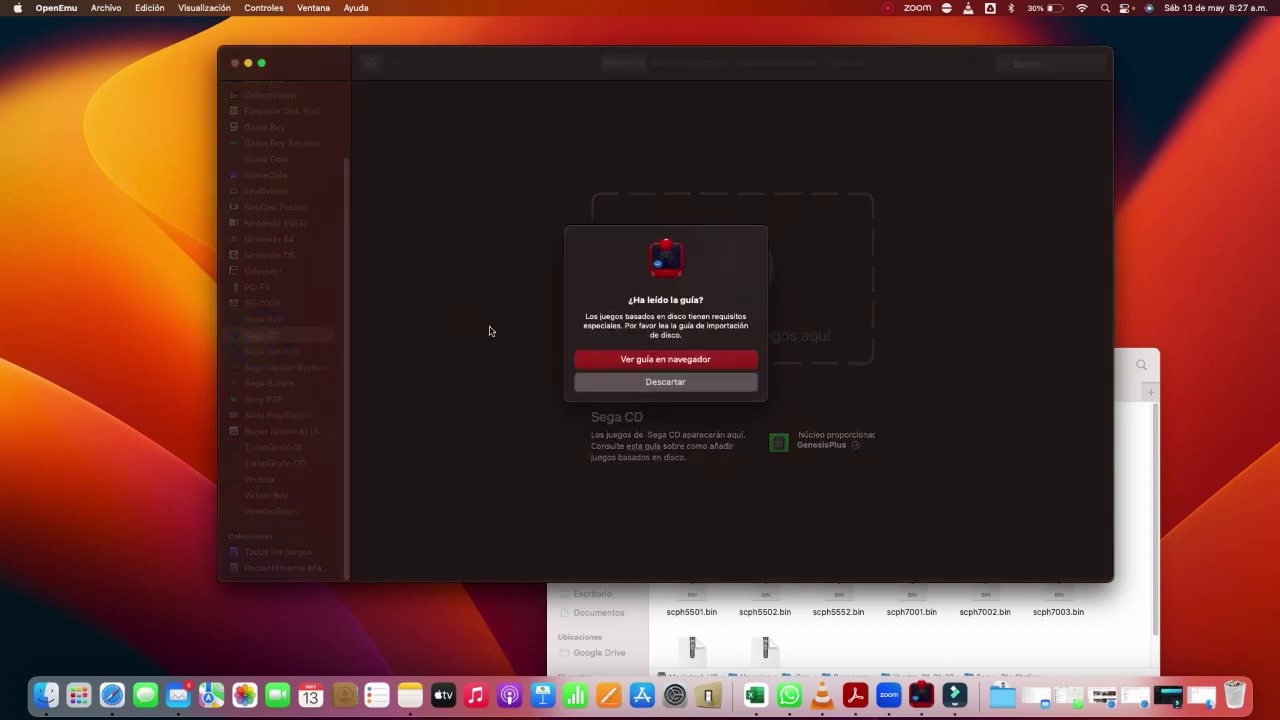
pyautogui.click(659, 383)
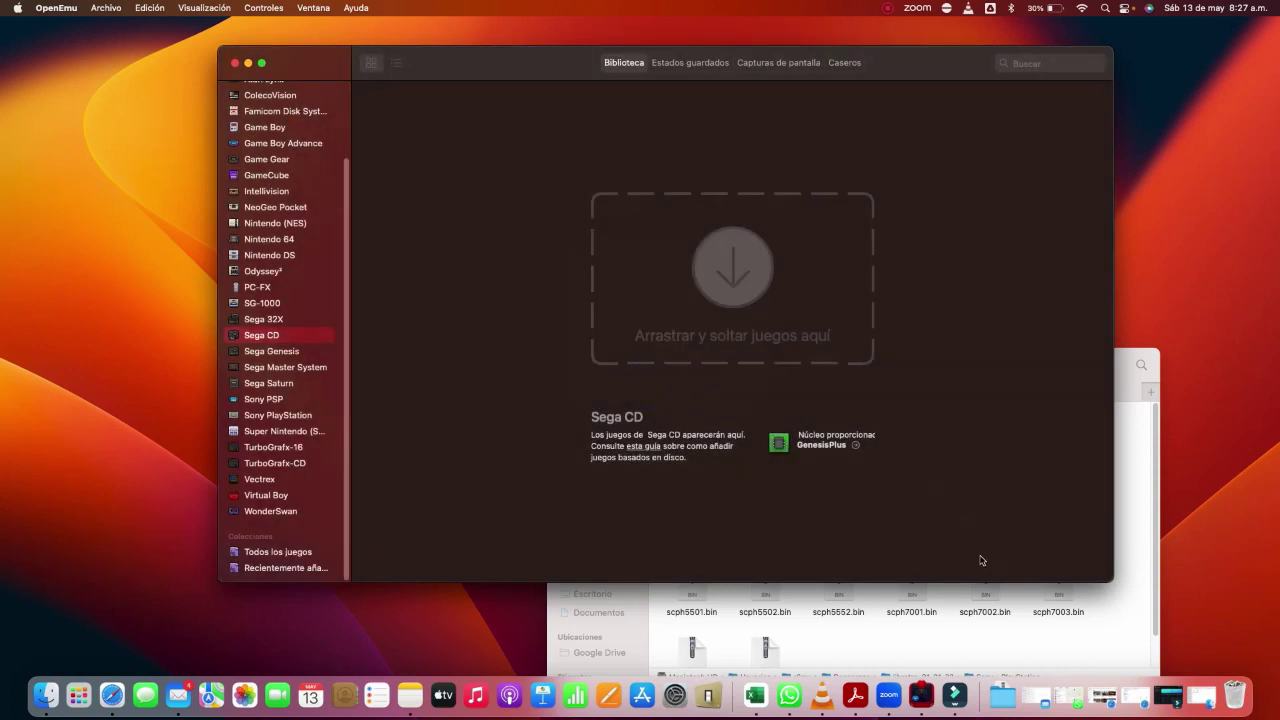
# Close the Finder window of the Sony - PlayStation folder and return to the OpenEmu library.
pyautogui.click(1132, 539)
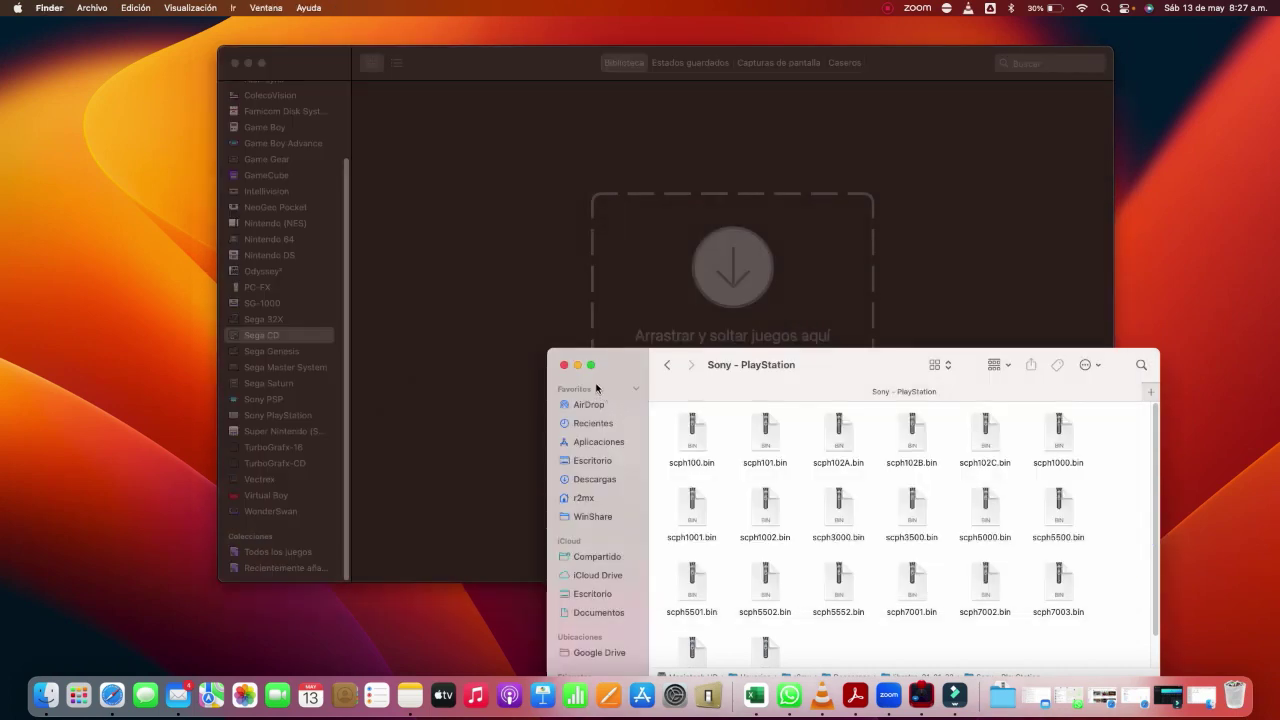
pyautogui.click(564, 366)
pyautogui.click(486, 349)
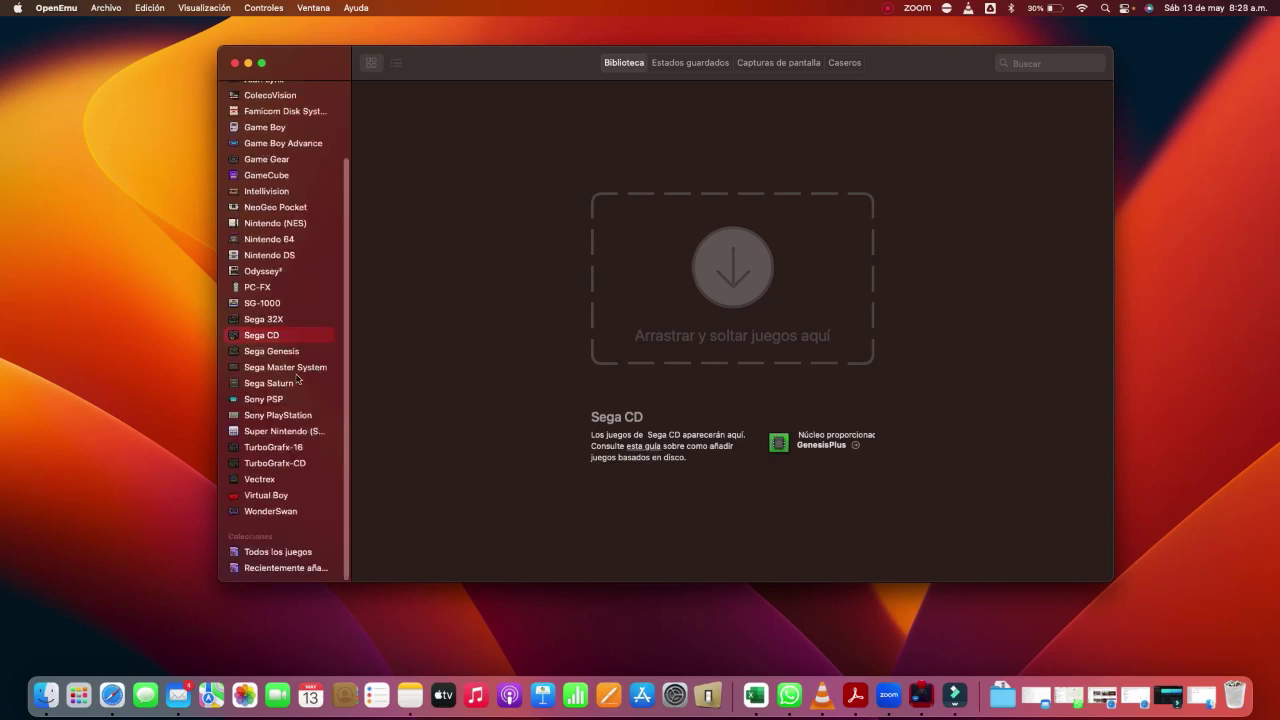
# Browse the console libraries from Virtual Boy up through Game Boy Advance, examining the games and cores listed for each.
pyautogui.click(276, 496)
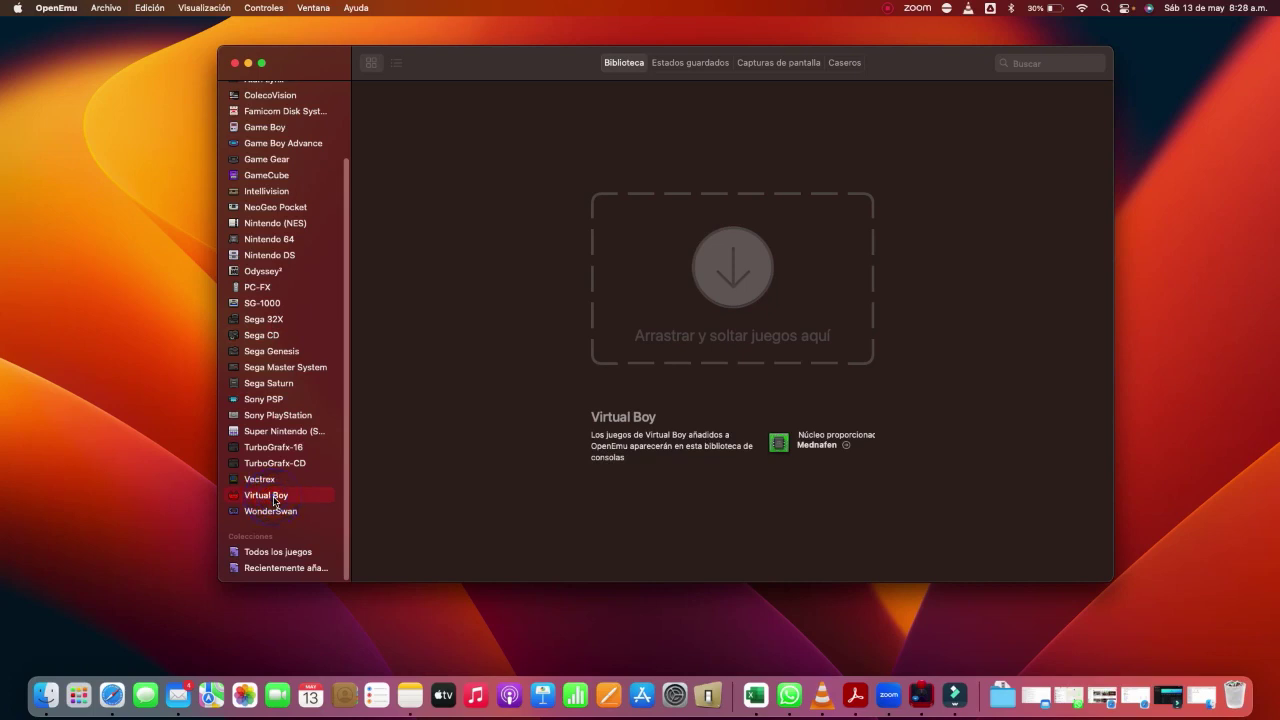
pyautogui.press('Up')
pyautogui.press('Up')
pyautogui.press('Up')
pyautogui.press('Up')
pyautogui.press('Up')
pyautogui.press('Up')
pyautogui.press('Up')
pyautogui.press('Up')
pyautogui.press('Up')
pyautogui.press('Up')
pyautogui.press('Up')
pyautogui.press('Up')
pyautogui.press('Up')
pyautogui.press('Up')
pyautogui.press('Up')
pyautogui.press('Up')
pyautogui.press('Up')
pyautogui.press('Up')
pyautogui.press('Up')
pyautogui.press('Up')
pyautogui.press('Up')
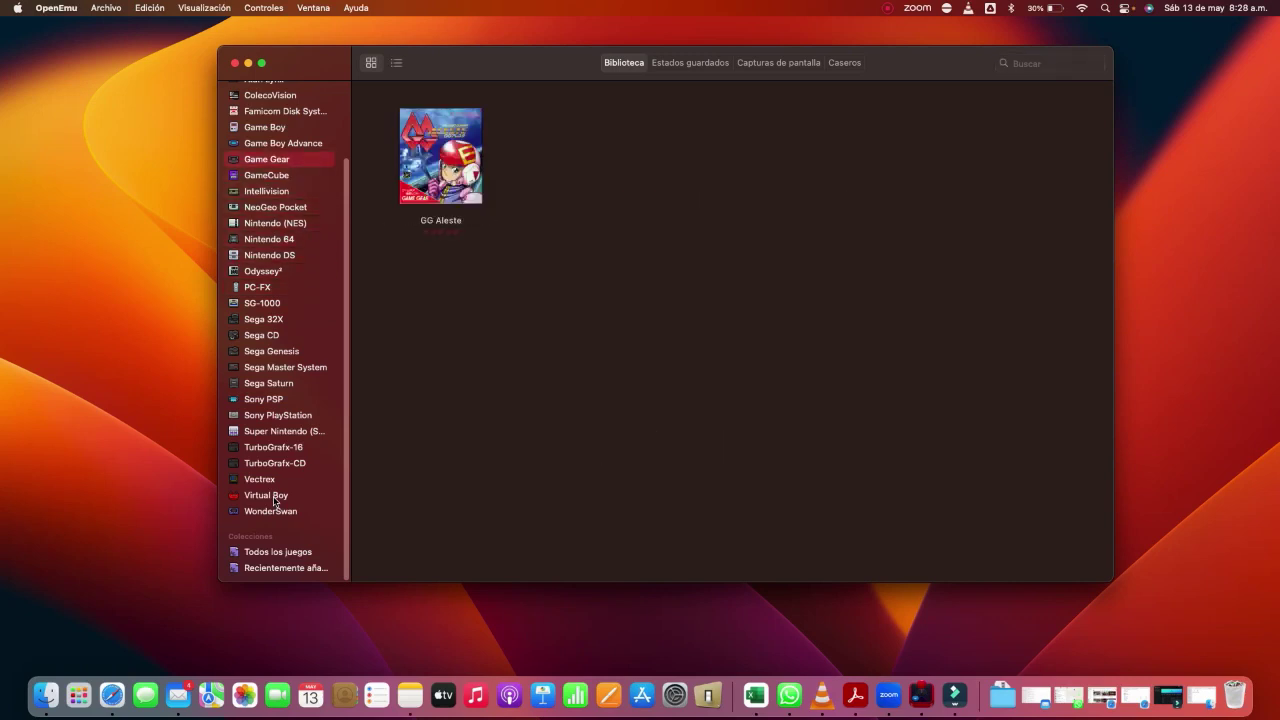
pyautogui.press('Up')
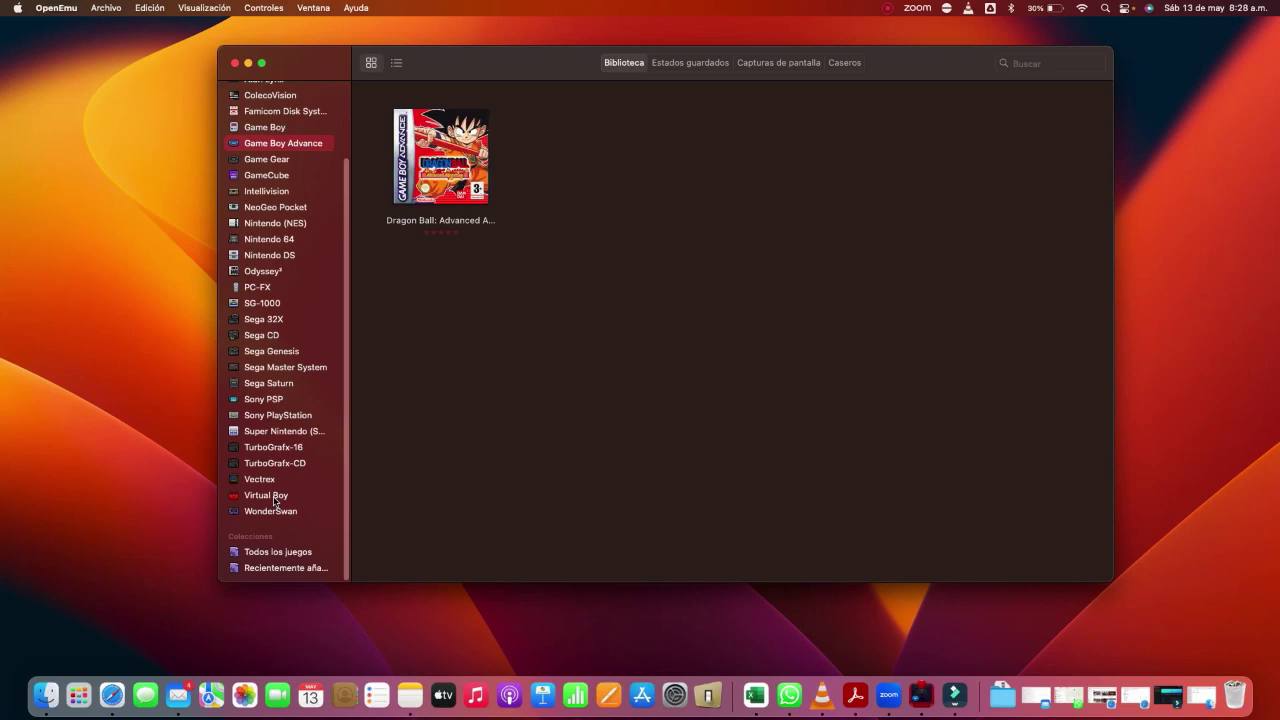
pyautogui.scroll(3, 275, 501)
pyautogui.scroll(-3, 347, 230)
pyautogui.scroll(3, 348, 215)
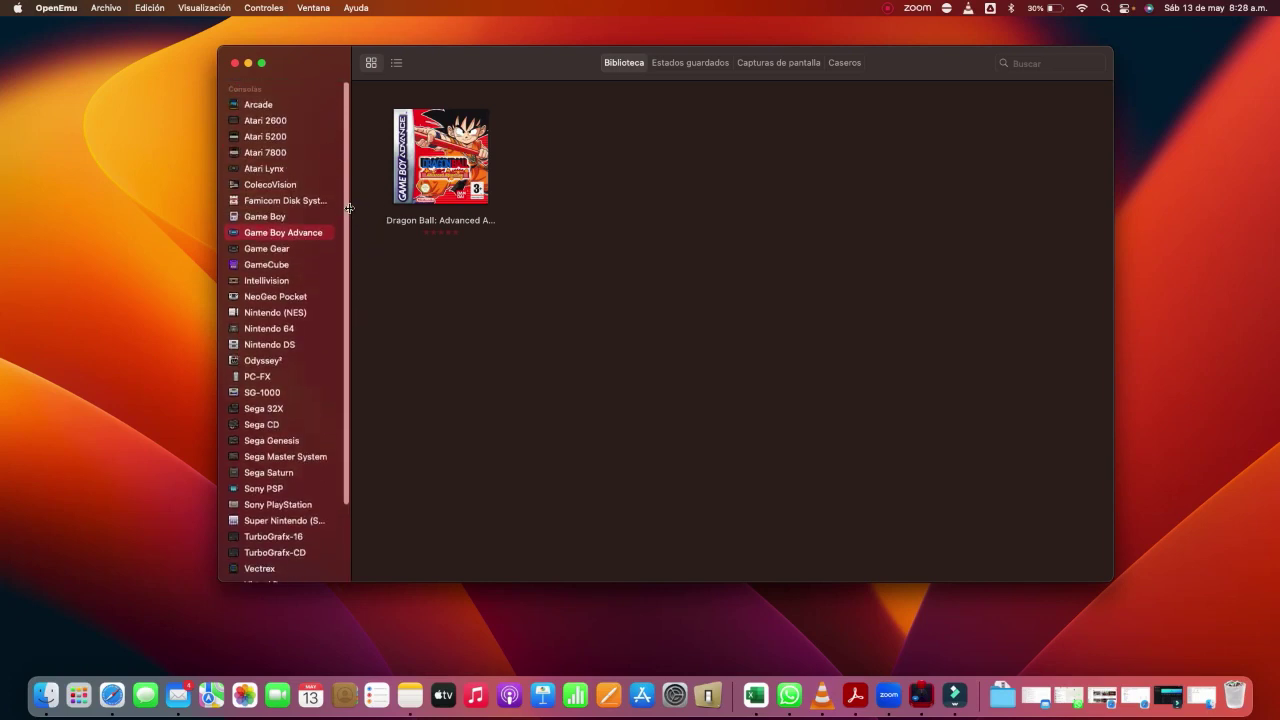